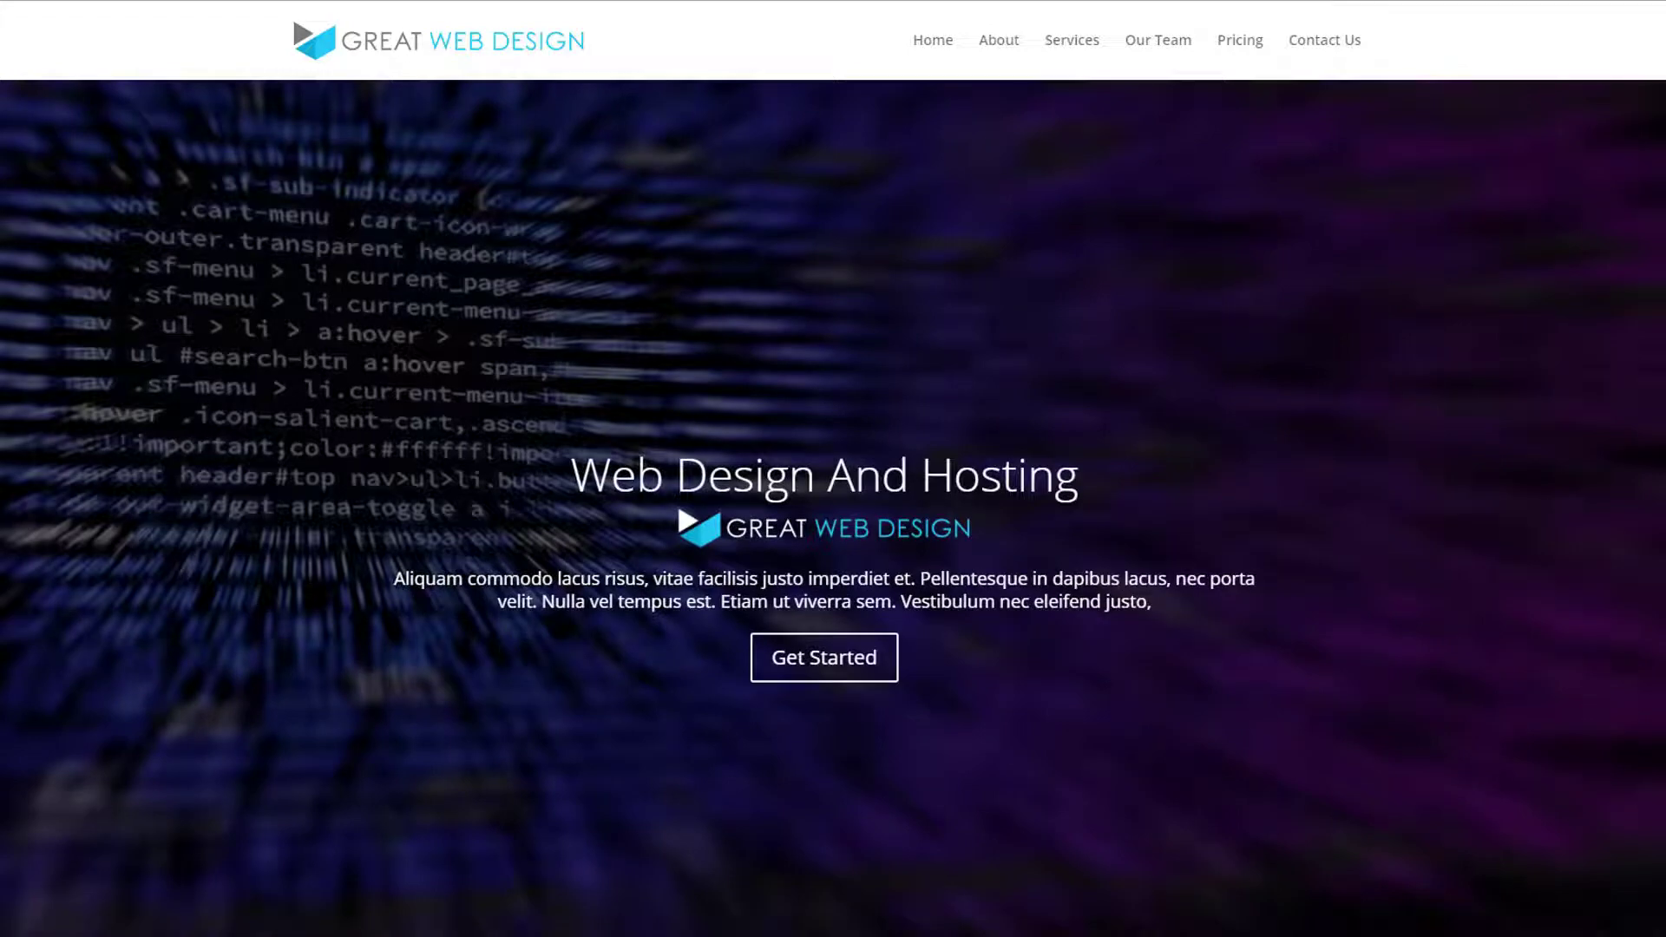
# - Look through the finished one-page demo site from the hero slider through services, team, pricing and deal sections to the footer
pyautogui.scroll(-6, 1137, 469)
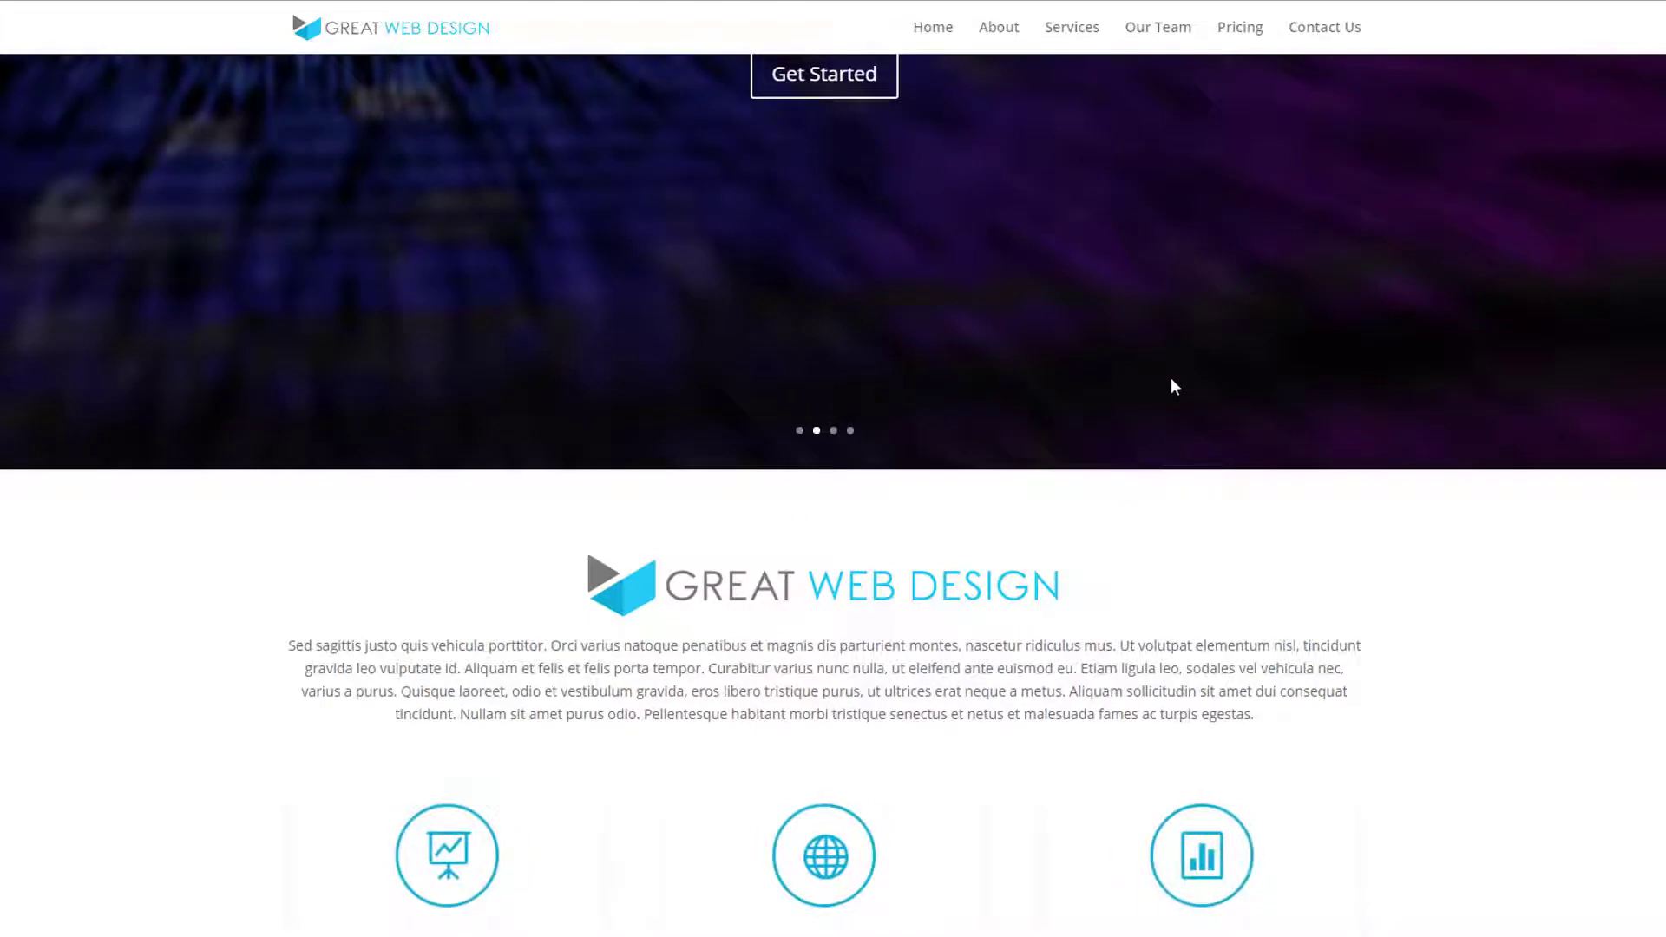
pyautogui.scroll(-2, 1179, 437)
pyautogui.scroll(-7, 1178, 437)
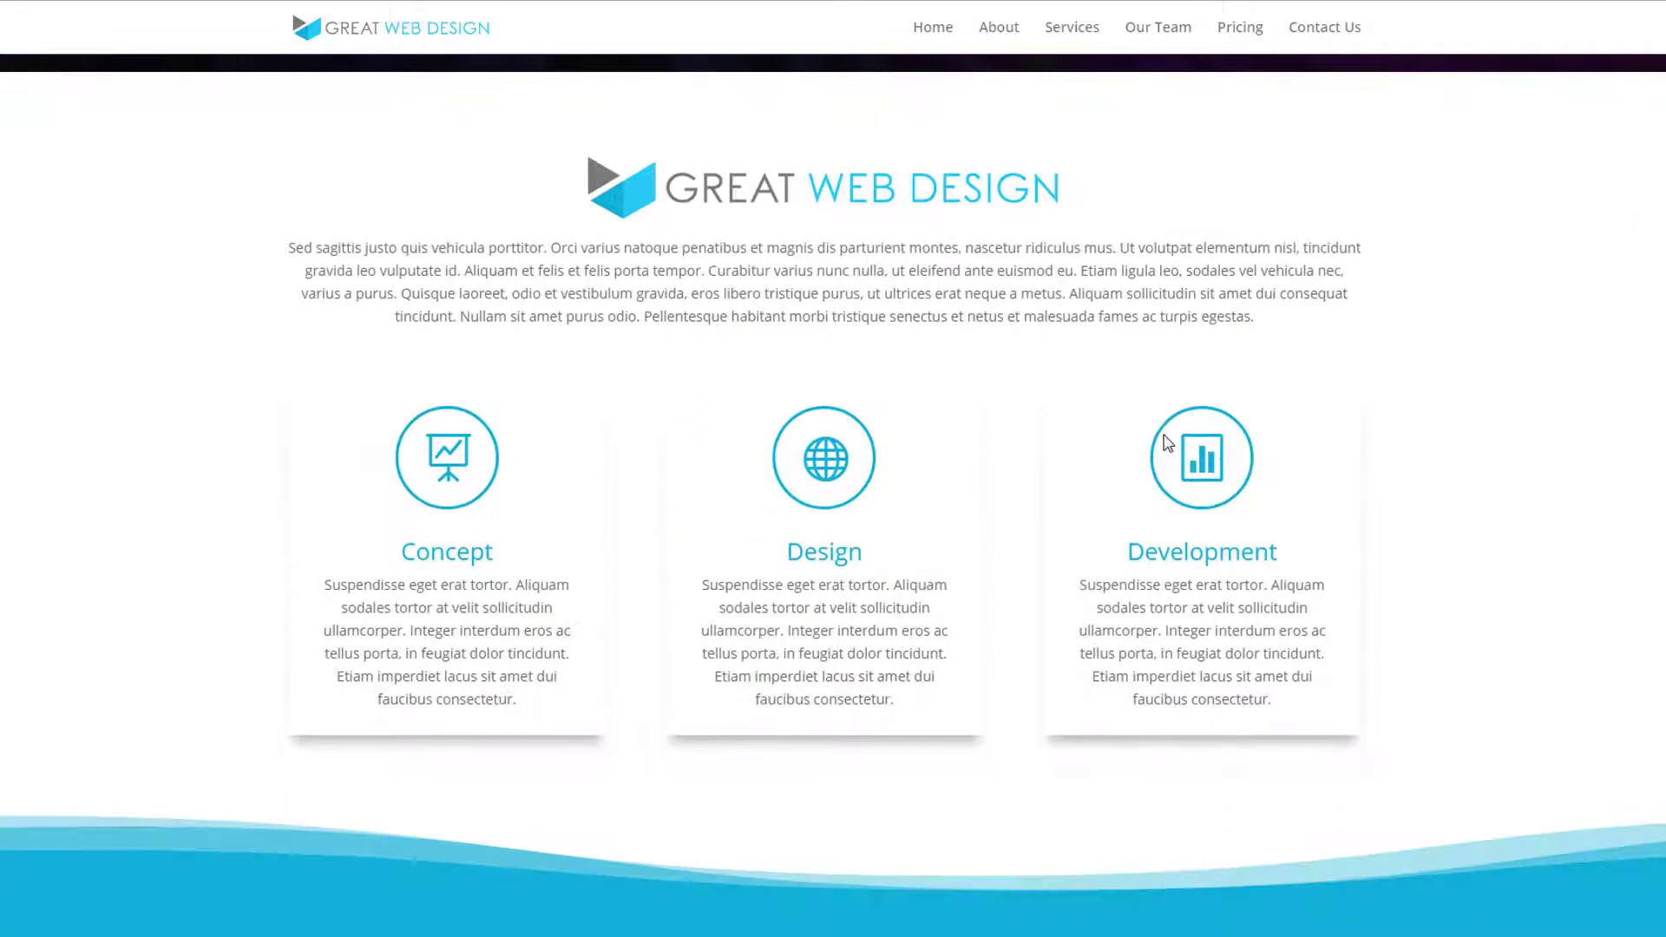
pyautogui.scroll(-6, 1164, 442)
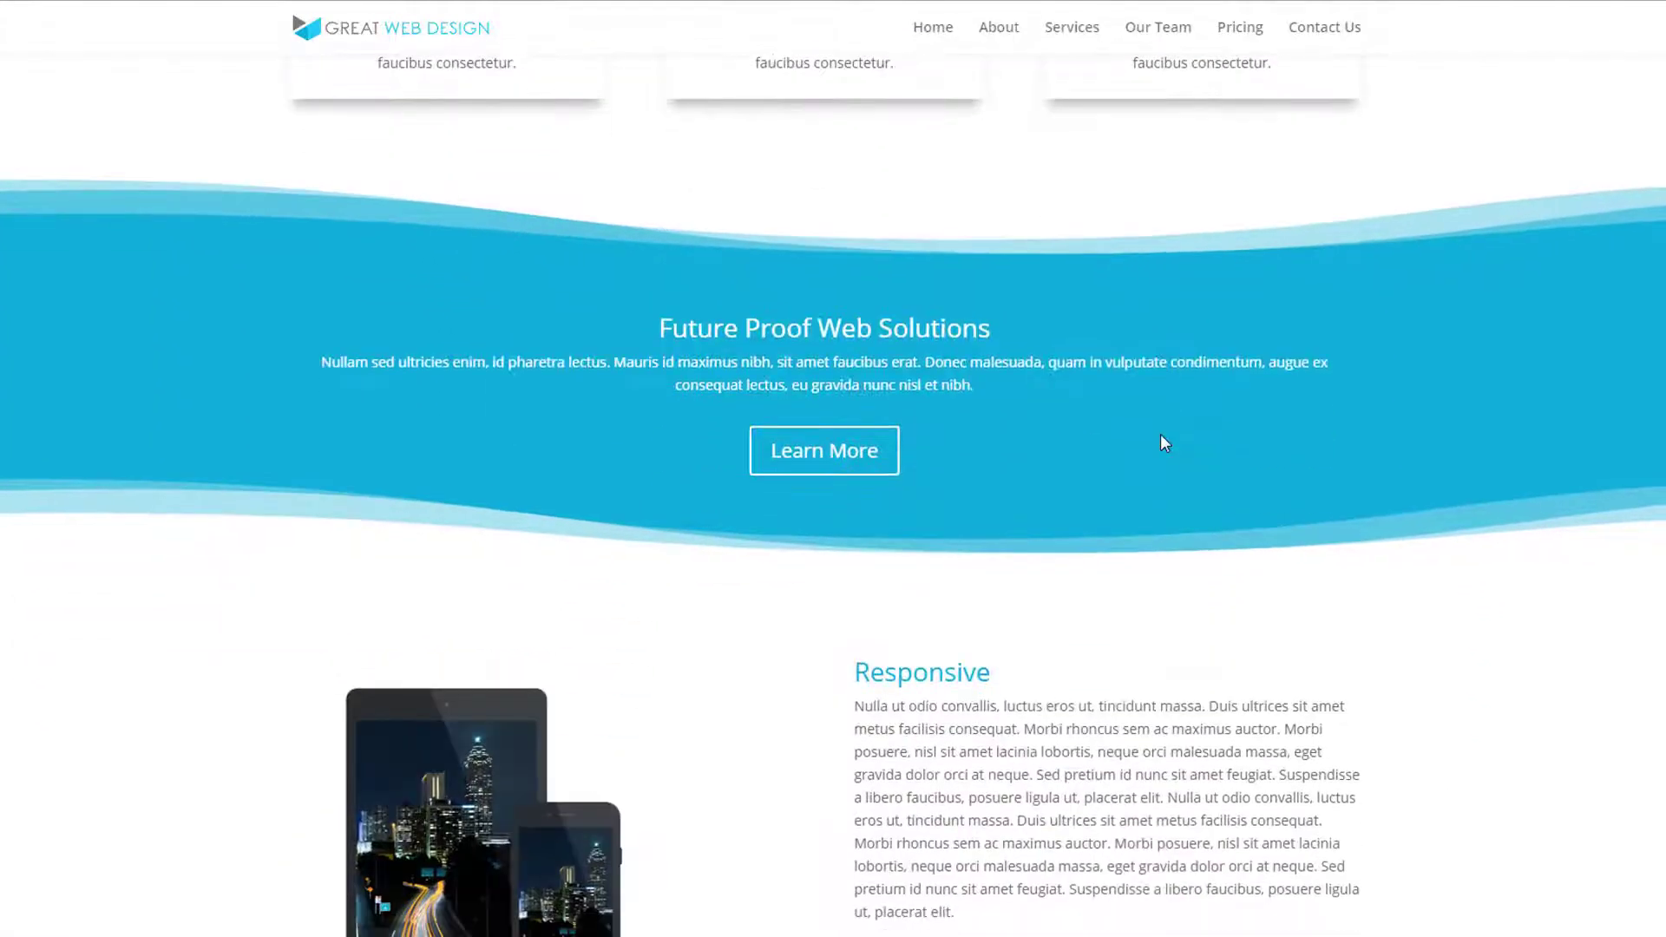
pyautogui.scroll(-6, 1164, 443)
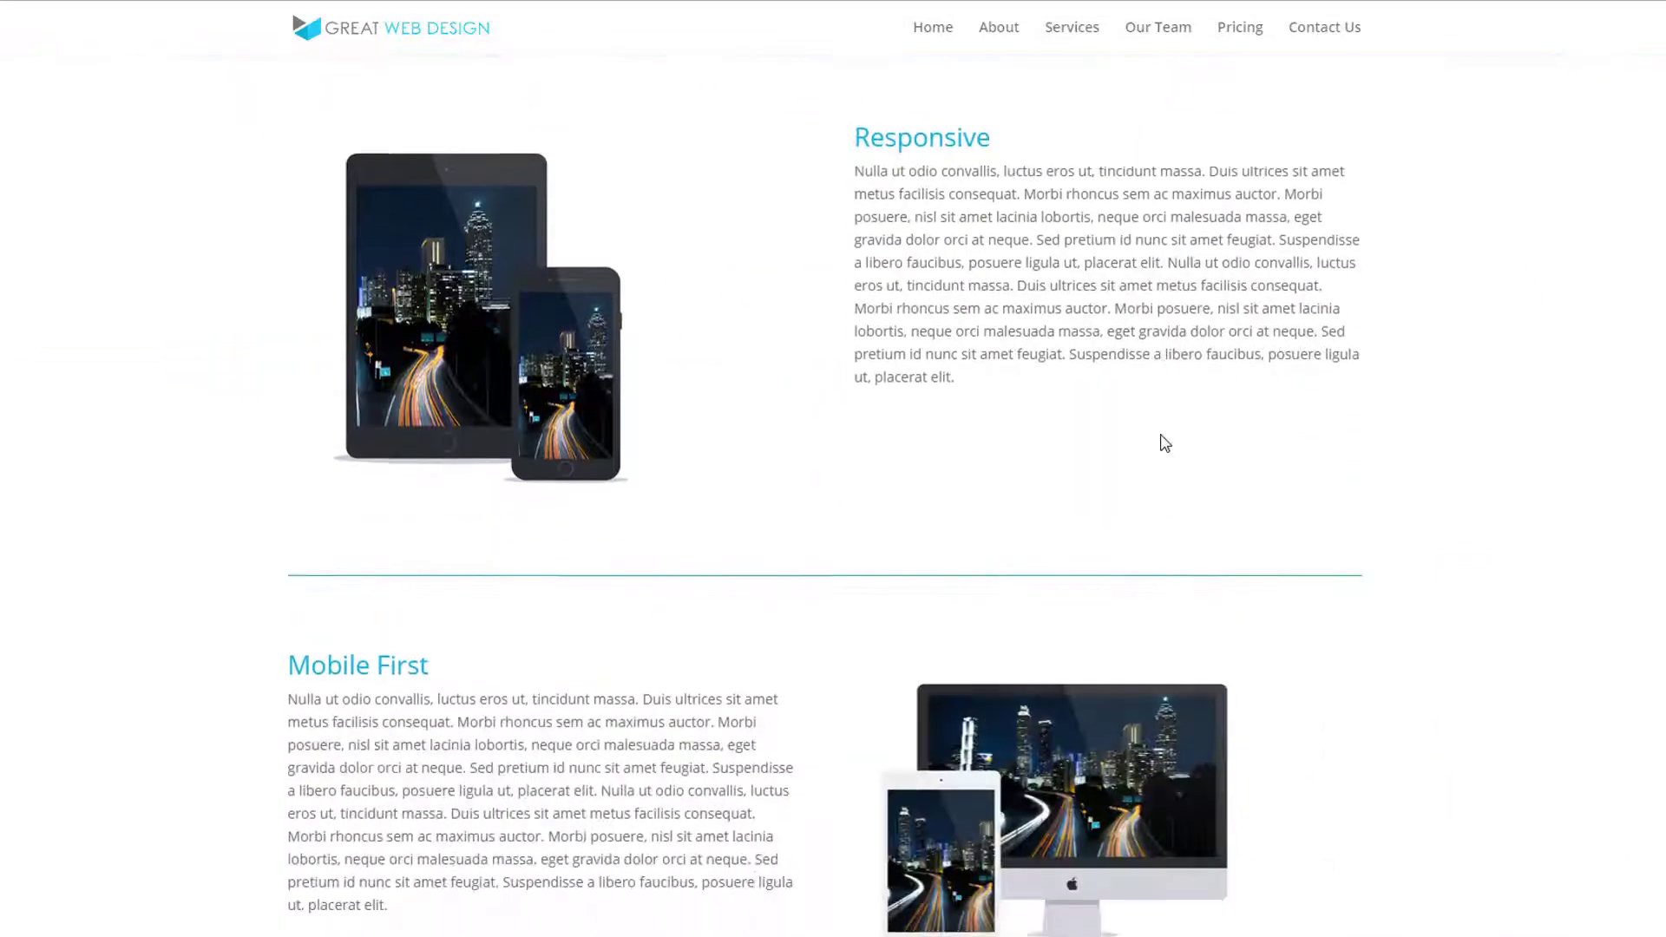
pyautogui.scroll(-5, 1163, 440)
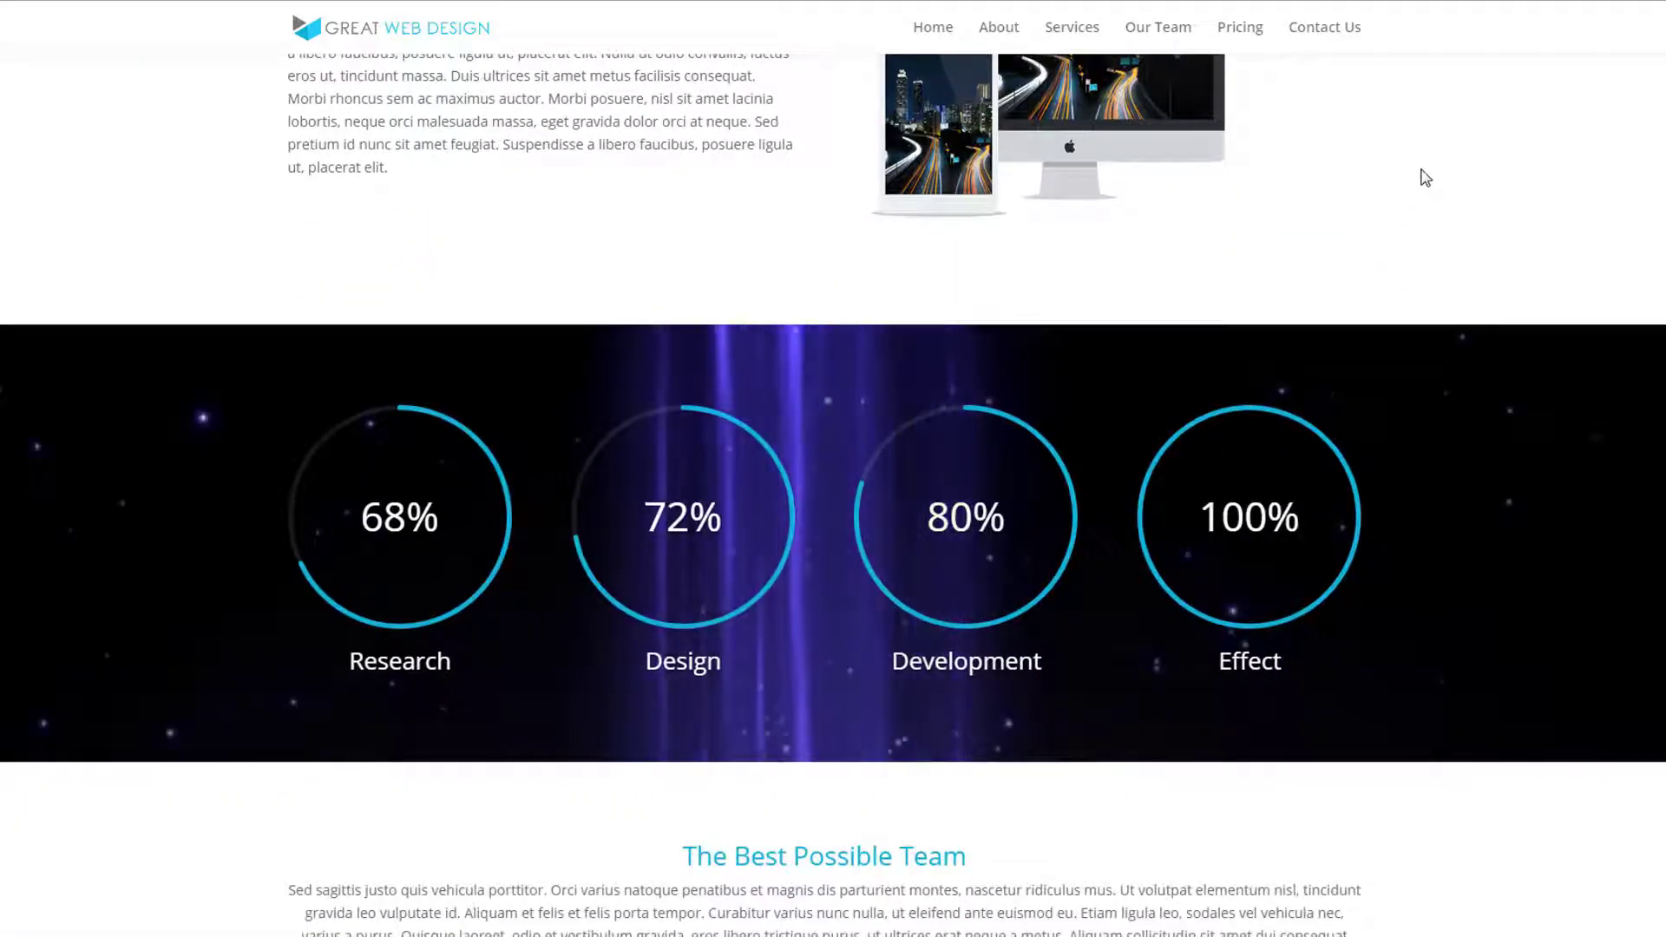
pyautogui.scroll(-4, 1423, 173)
pyautogui.scroll(-12, 1419, 179)
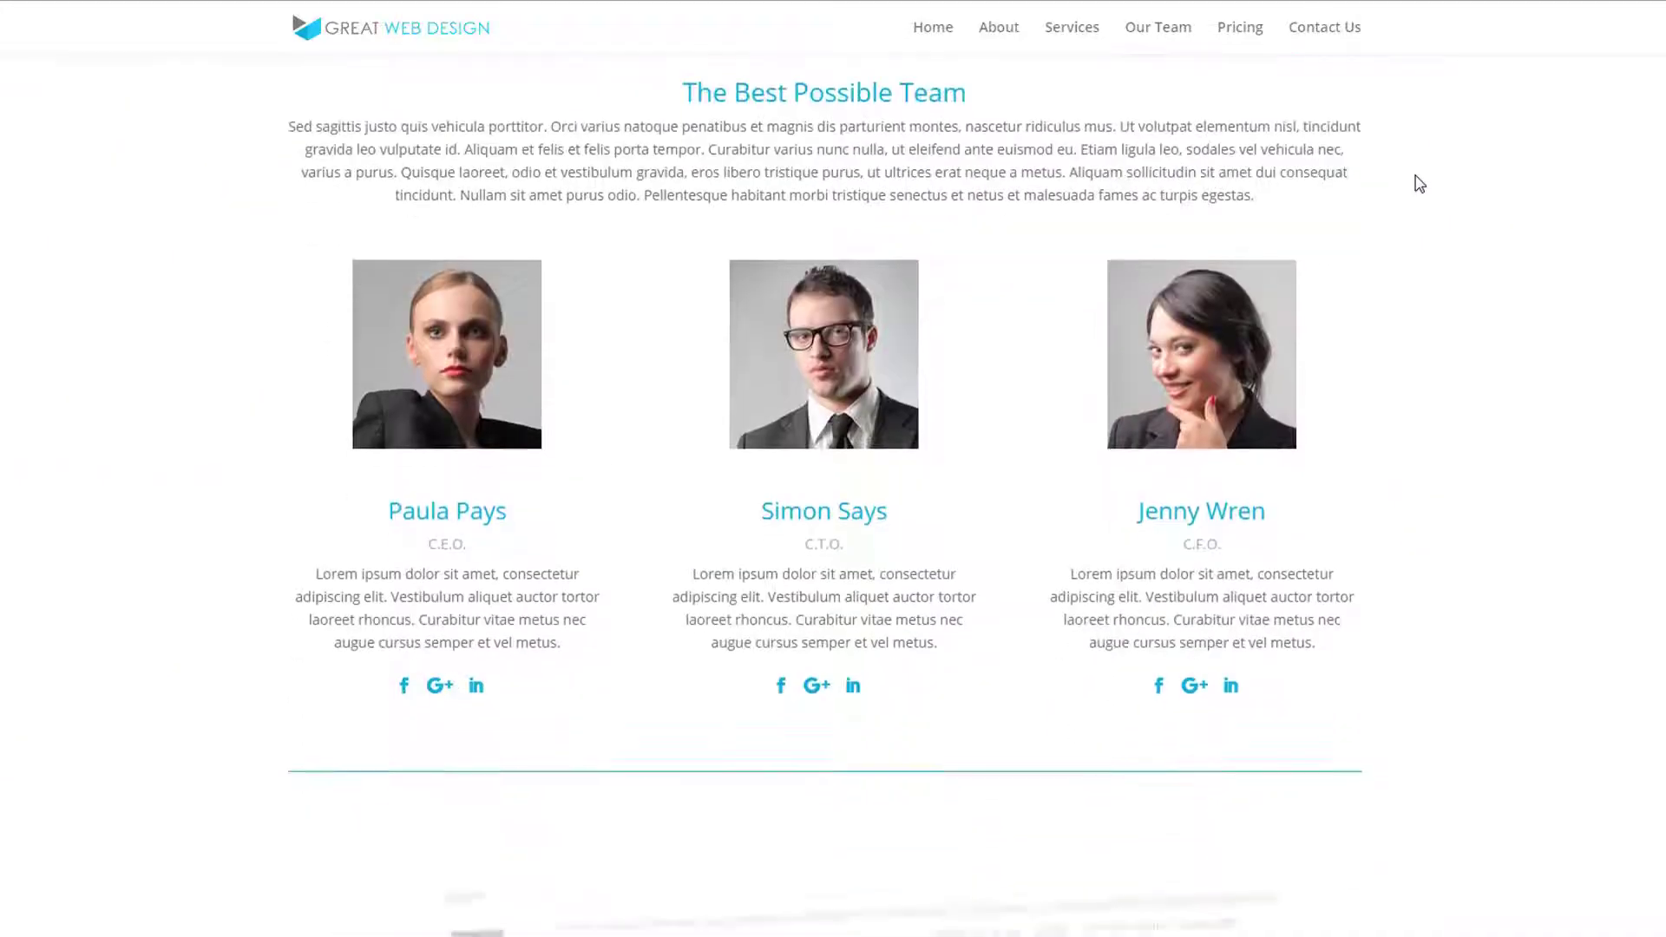
pyautogui.scroll(-9, 1418, 184)
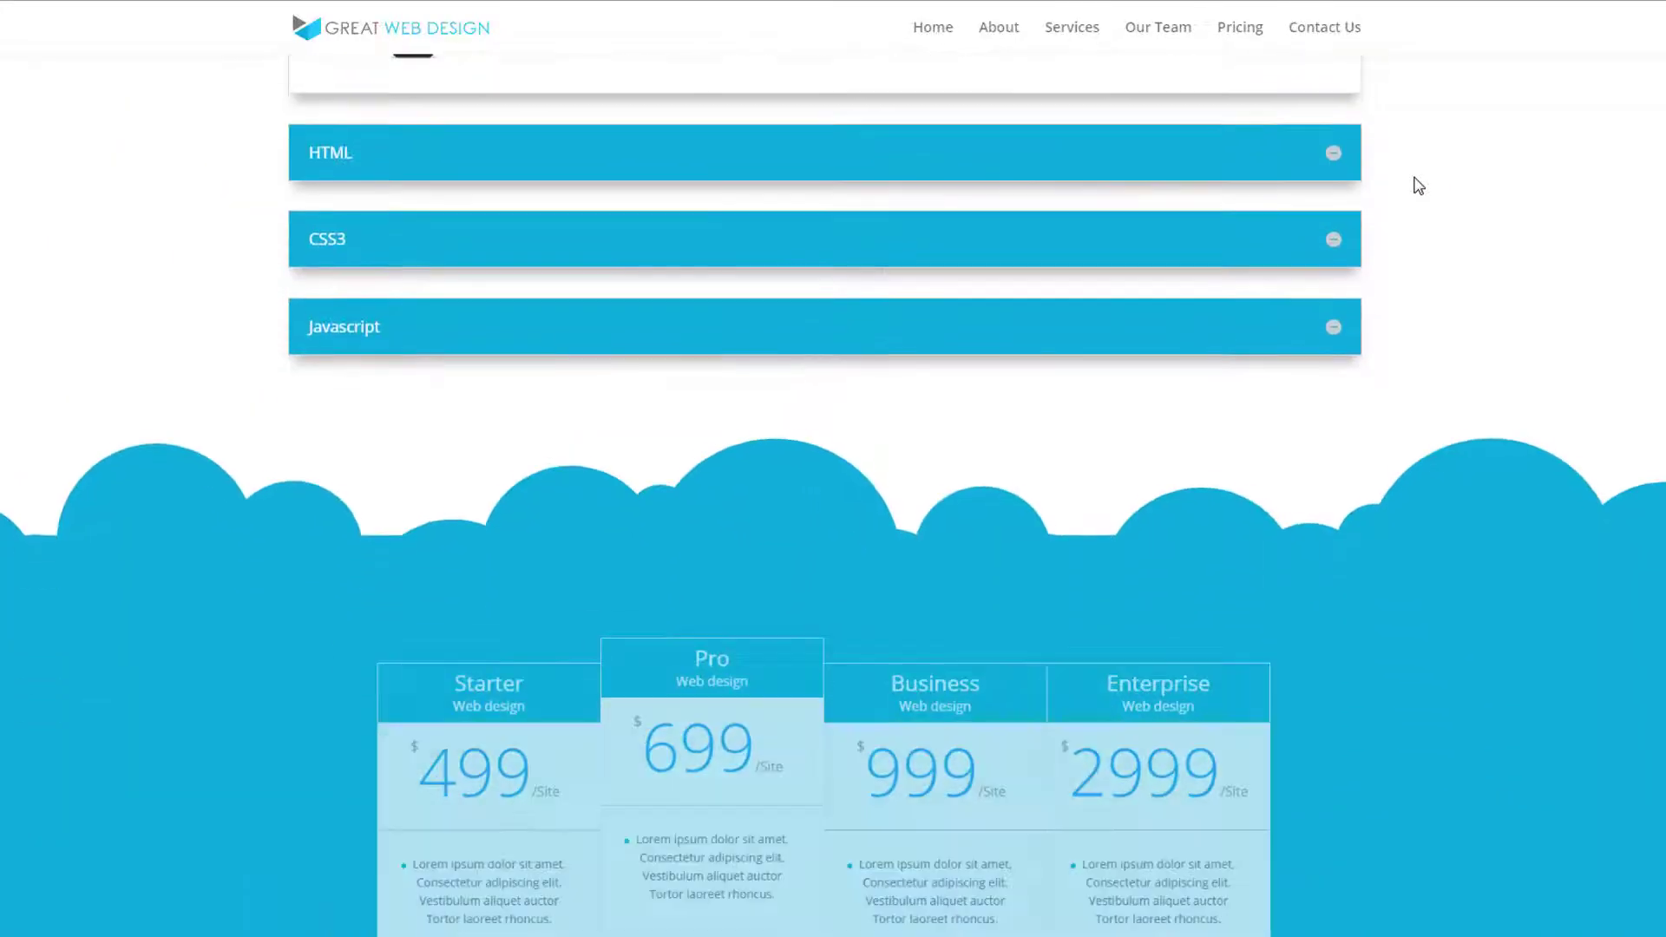
pyautogui.scroll(-8, 1417, 185)
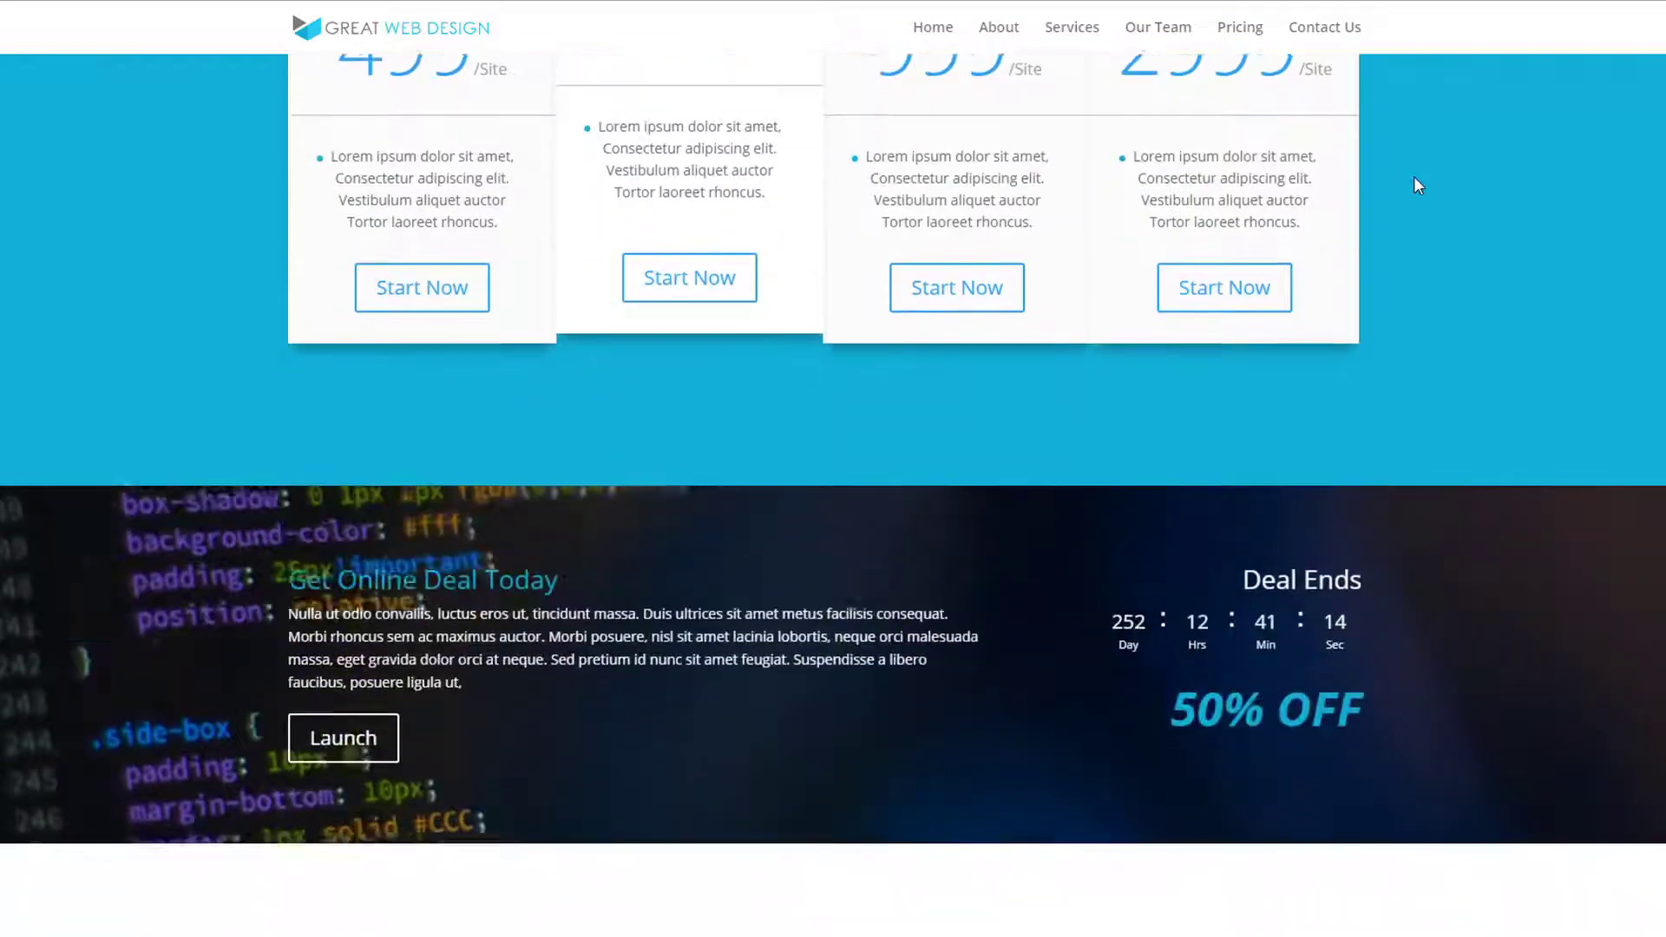
pyautogui.scroll(-7, 1417, 187)
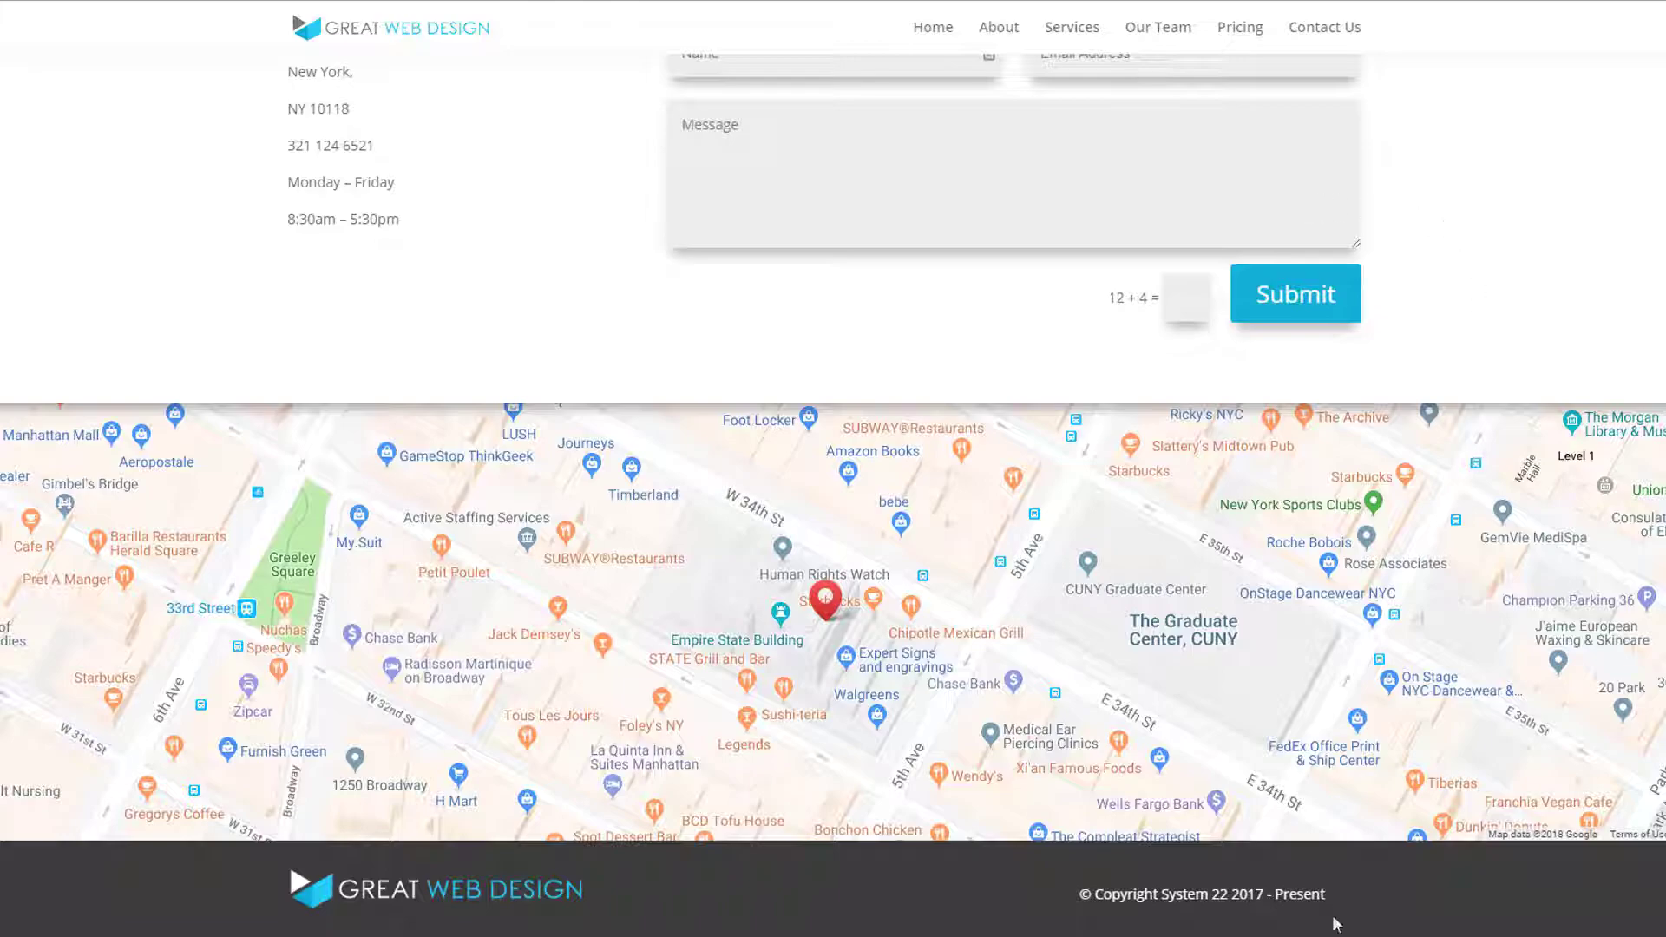
pyautogui.scroll(20, 833, 493)
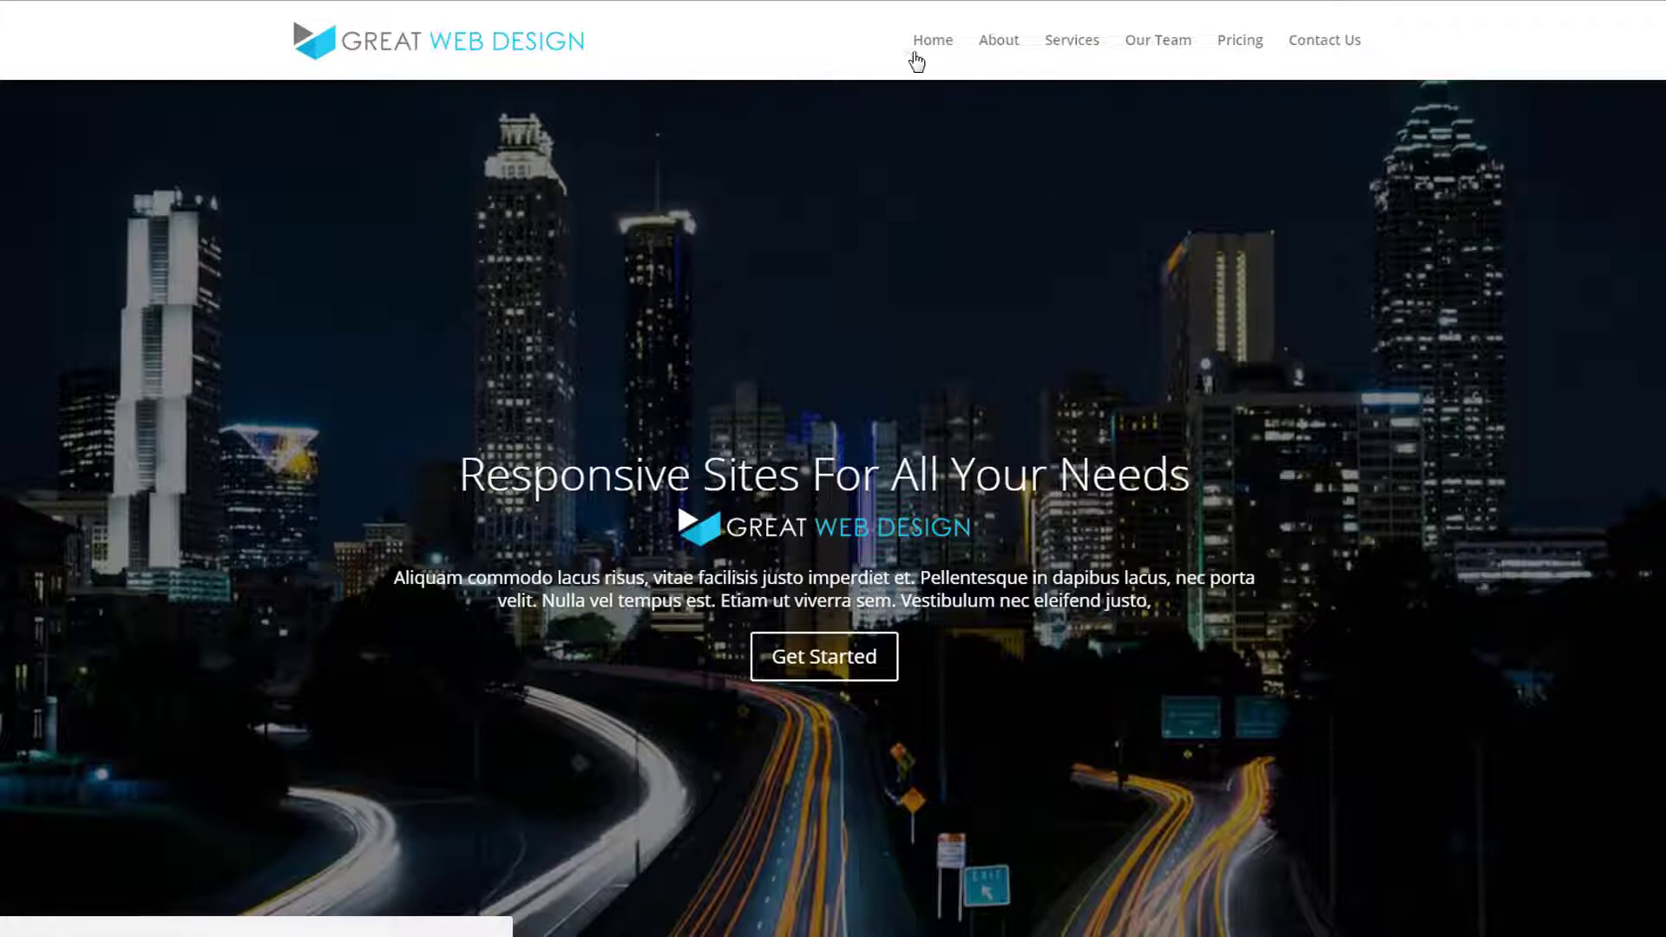
# - Check the demo site's About, Services, Our Team, Pricing and Contact Us navigation links
pyautogui.click(1002, 45)
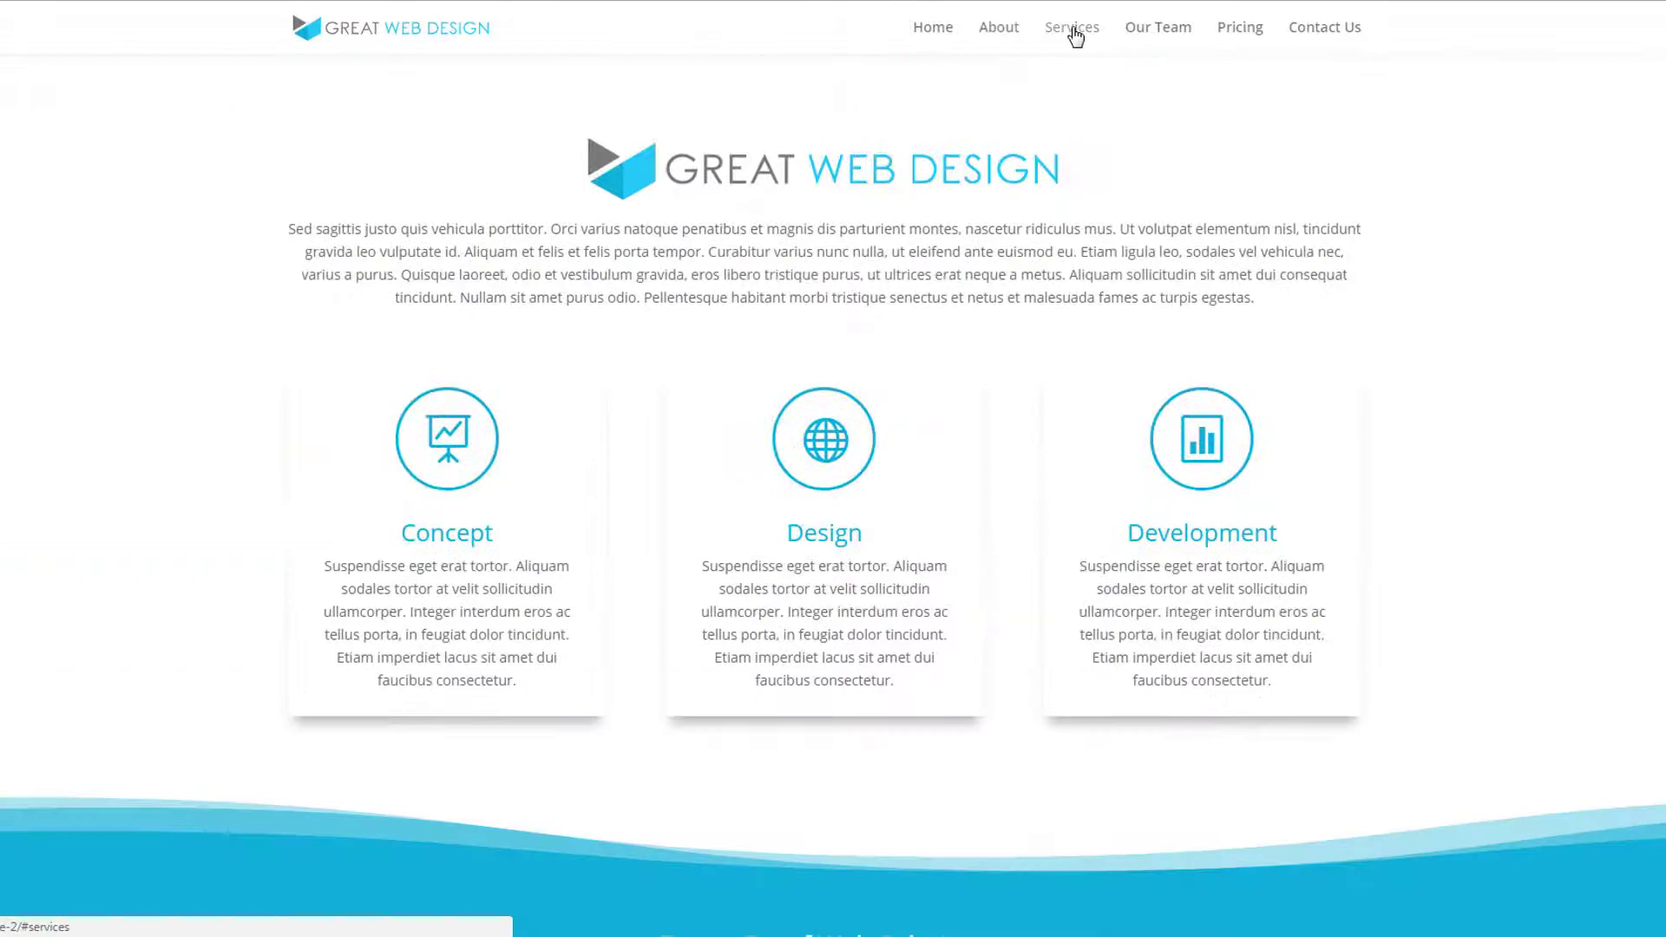
pyautogui.click(1073, 33)
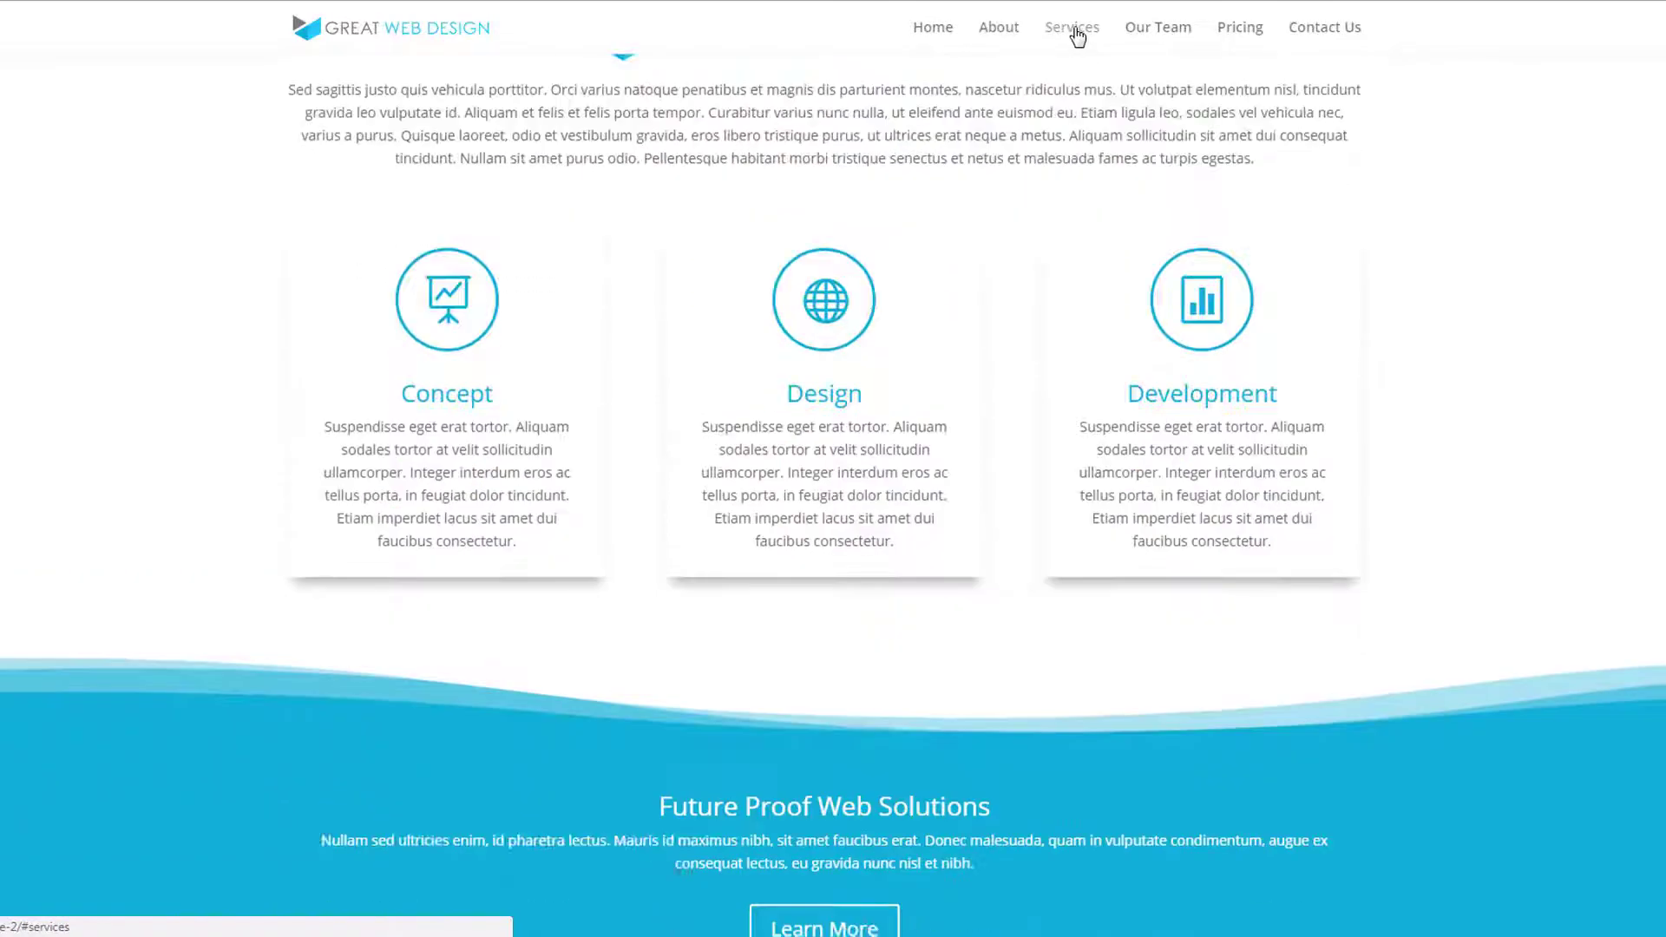
pyautogui.click(1155, 35)
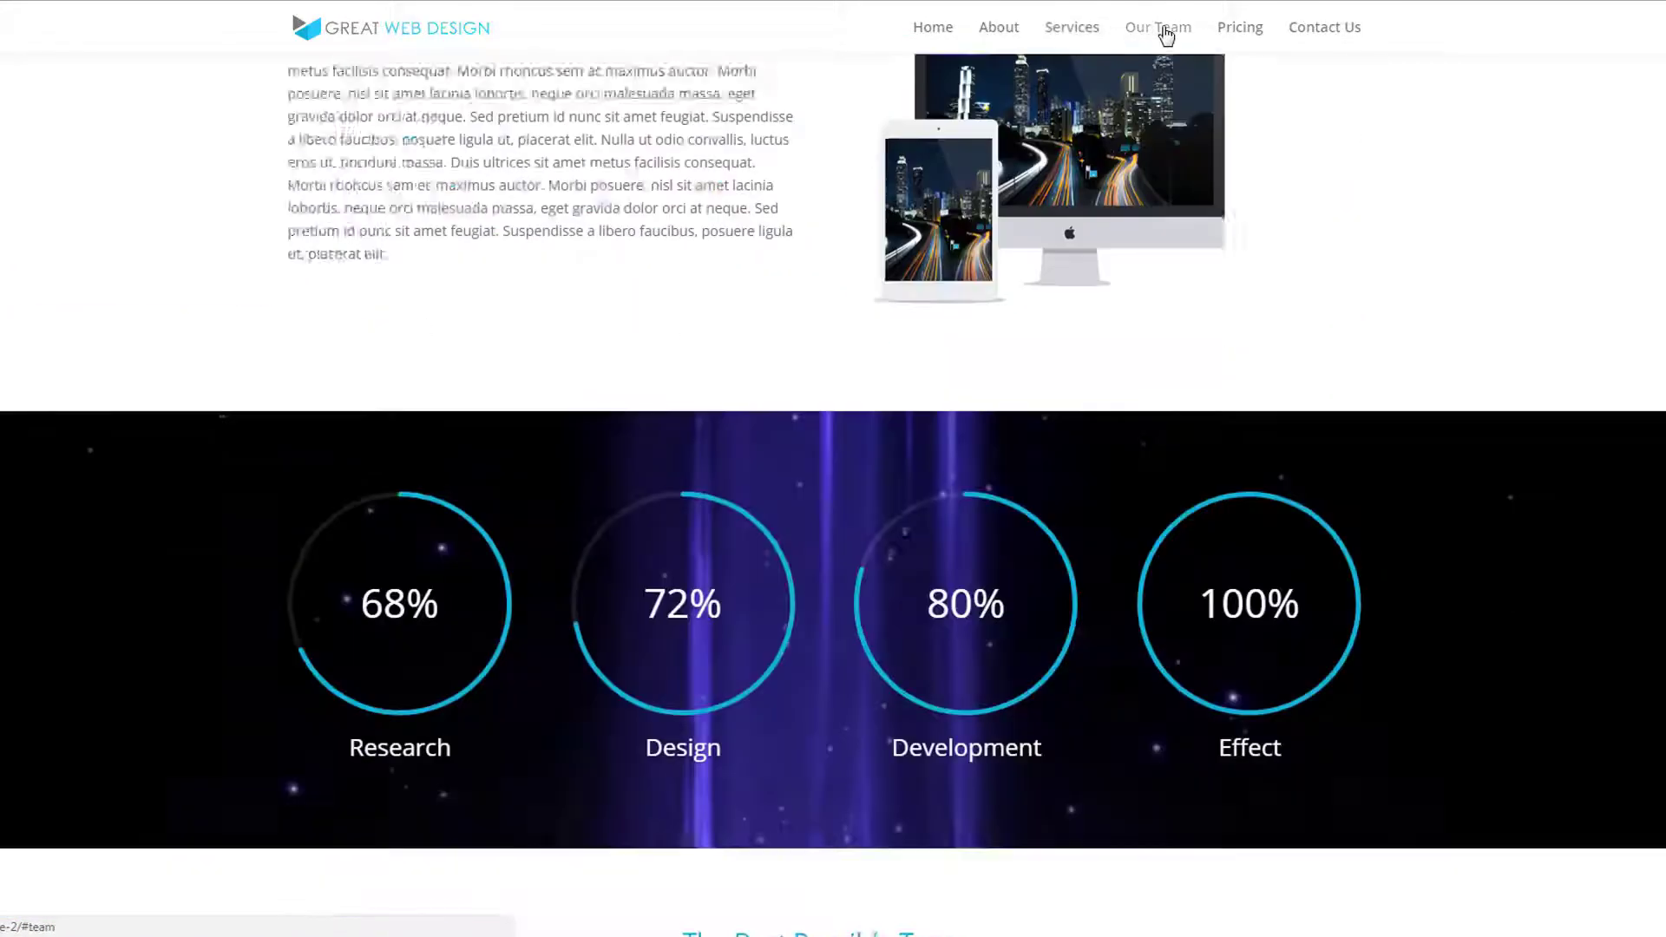
pyautogui.click(1247, 33)
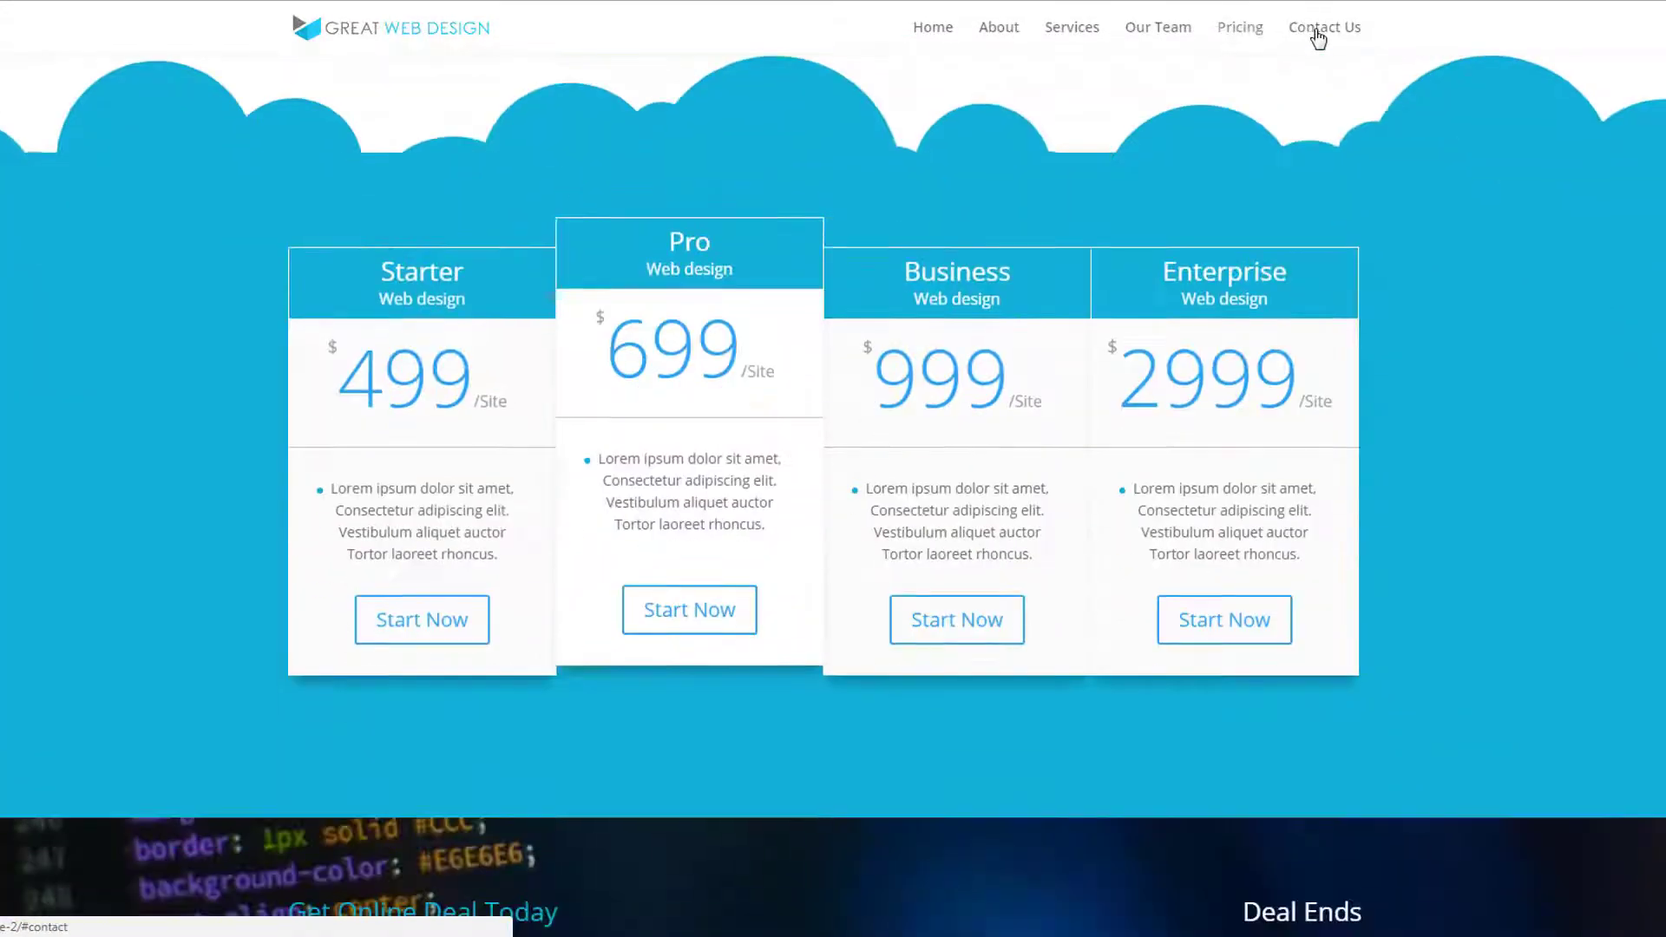
pyautogui.click(1317, 33)
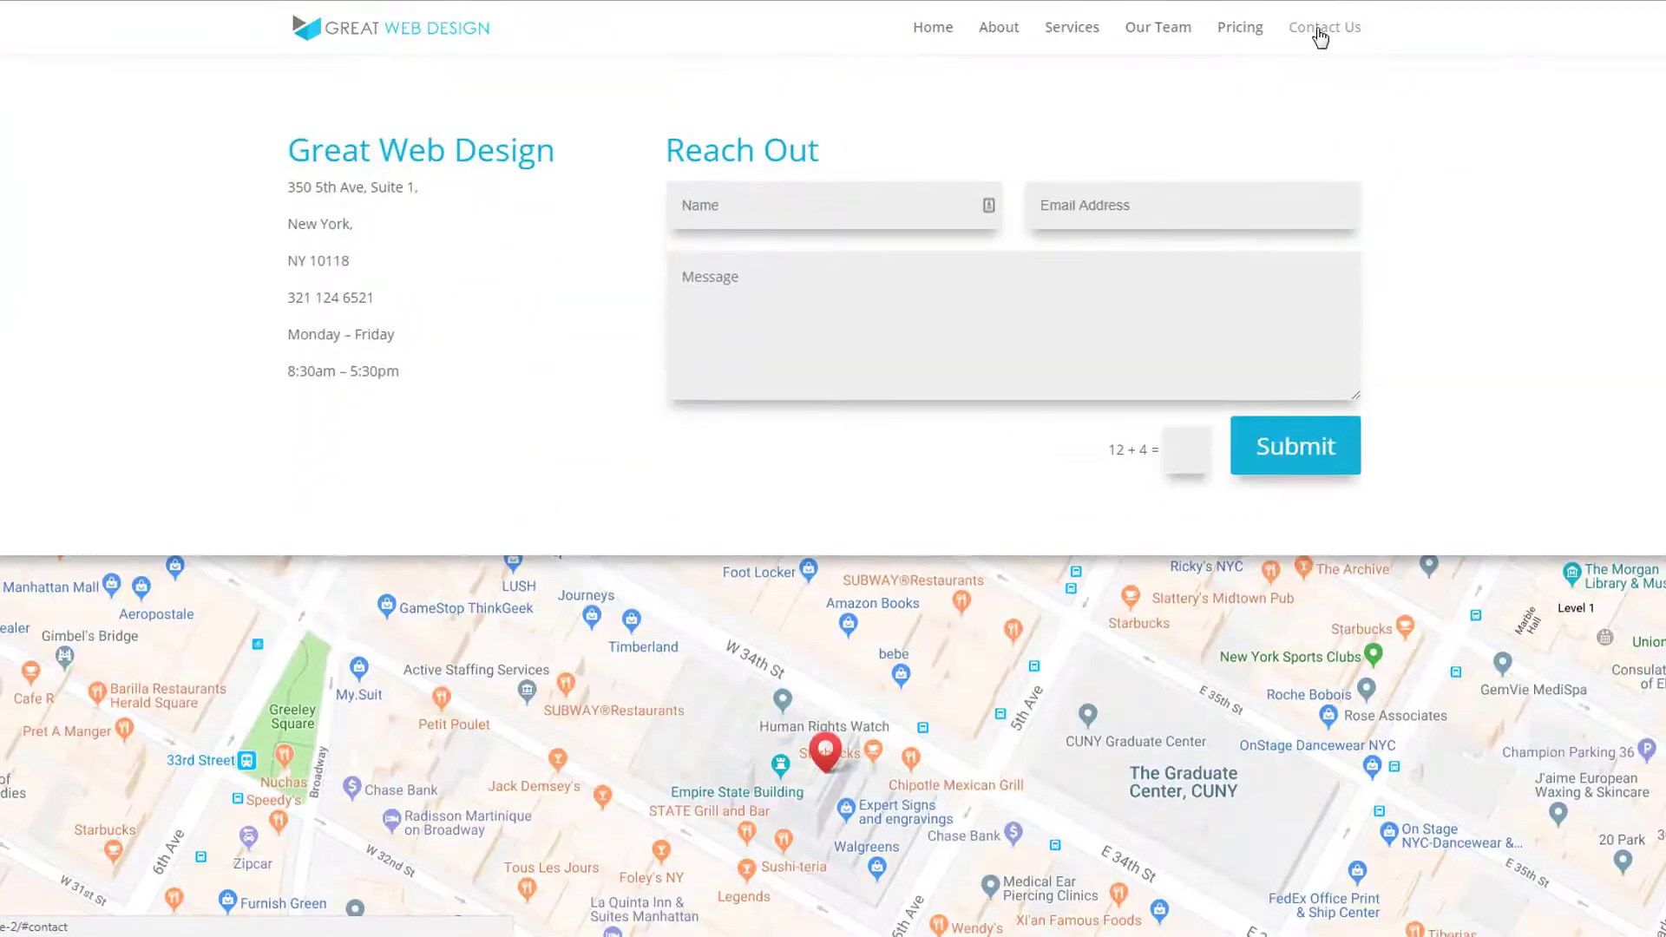
pyautogui.click(1631, 780)
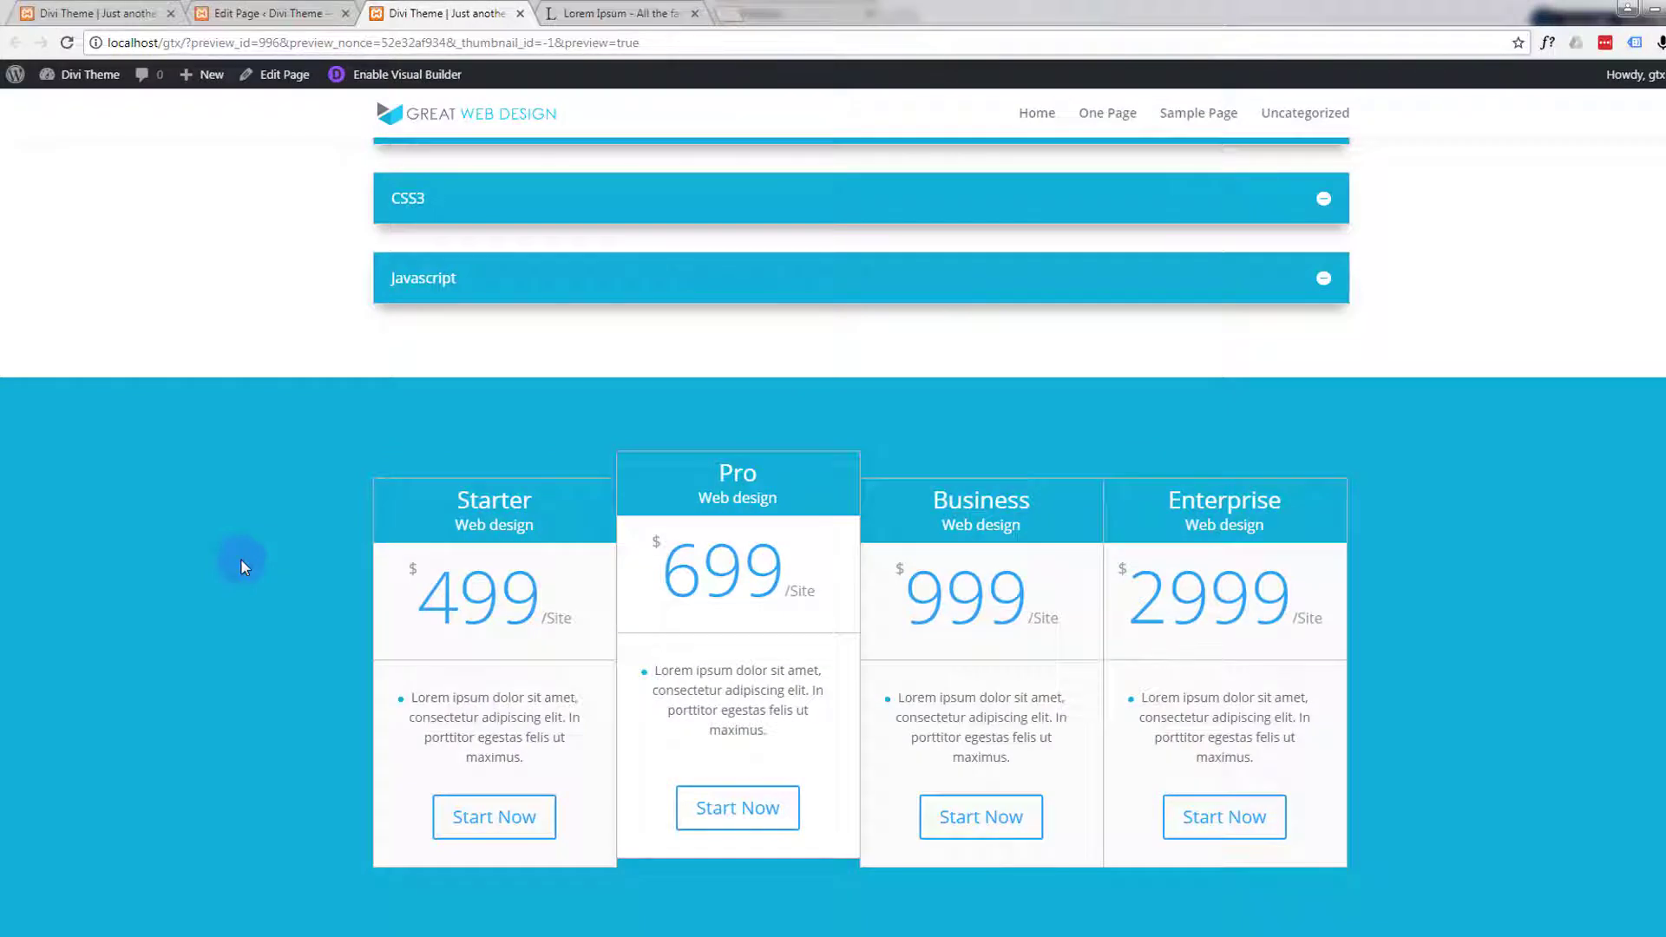
# - In the One Page editor, add a standard section below the Pricing Tables section with a 2/3 + 1/3 column row
pyautogui.click(276, 12)
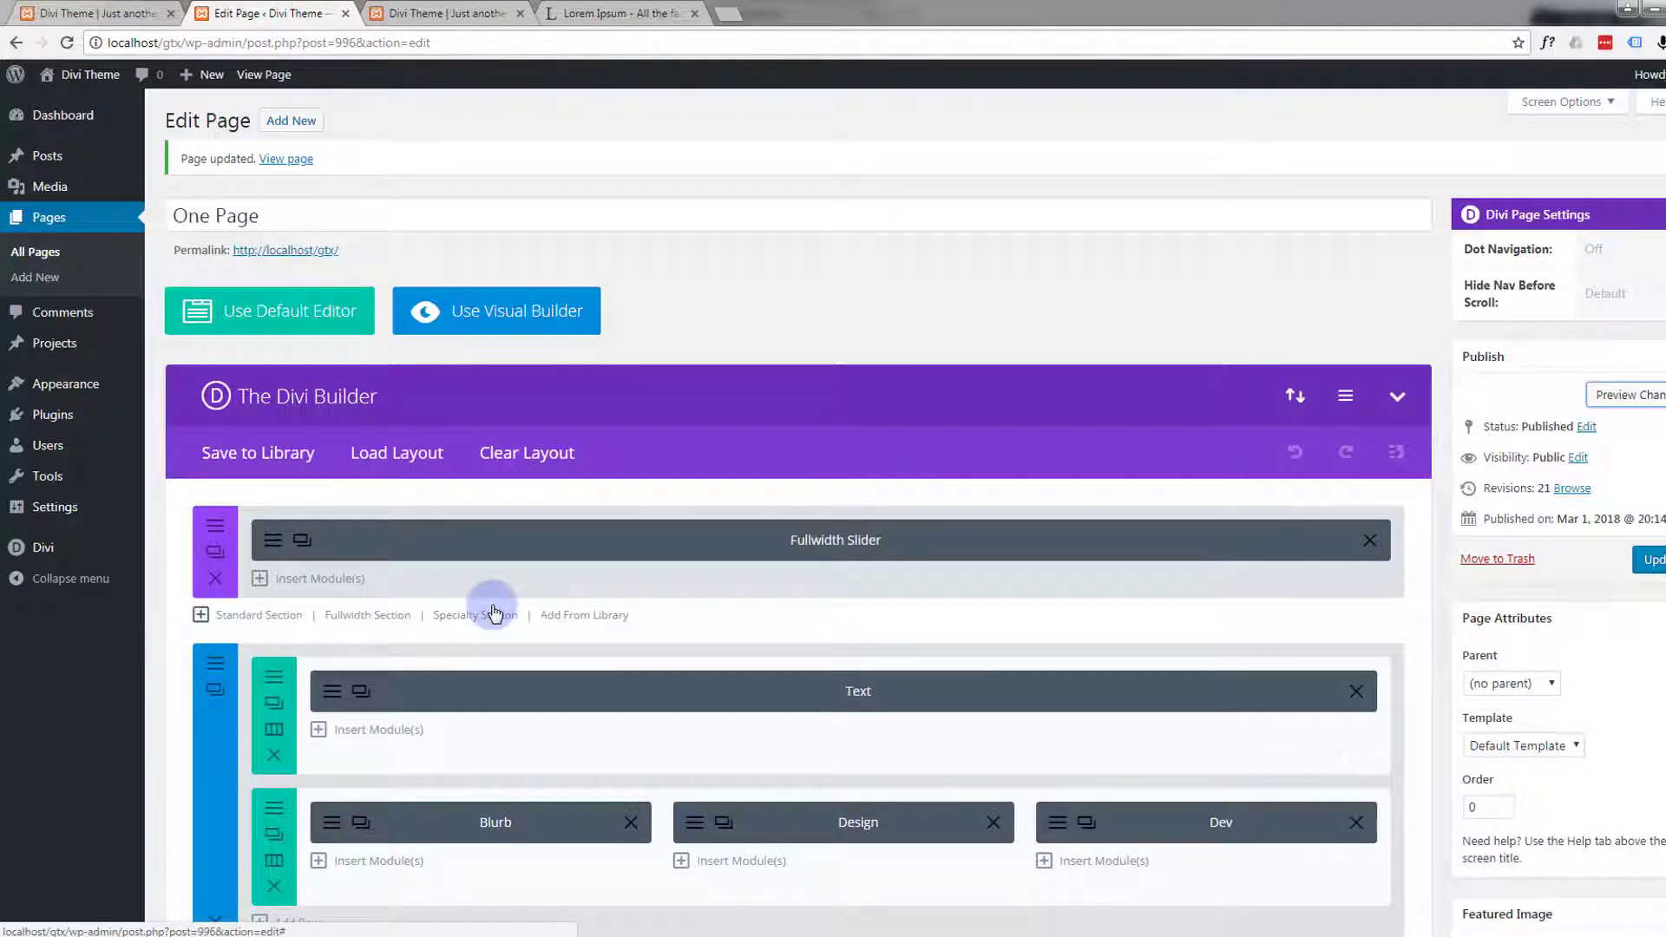
pyautogui.scroll(-13, 494, 613)
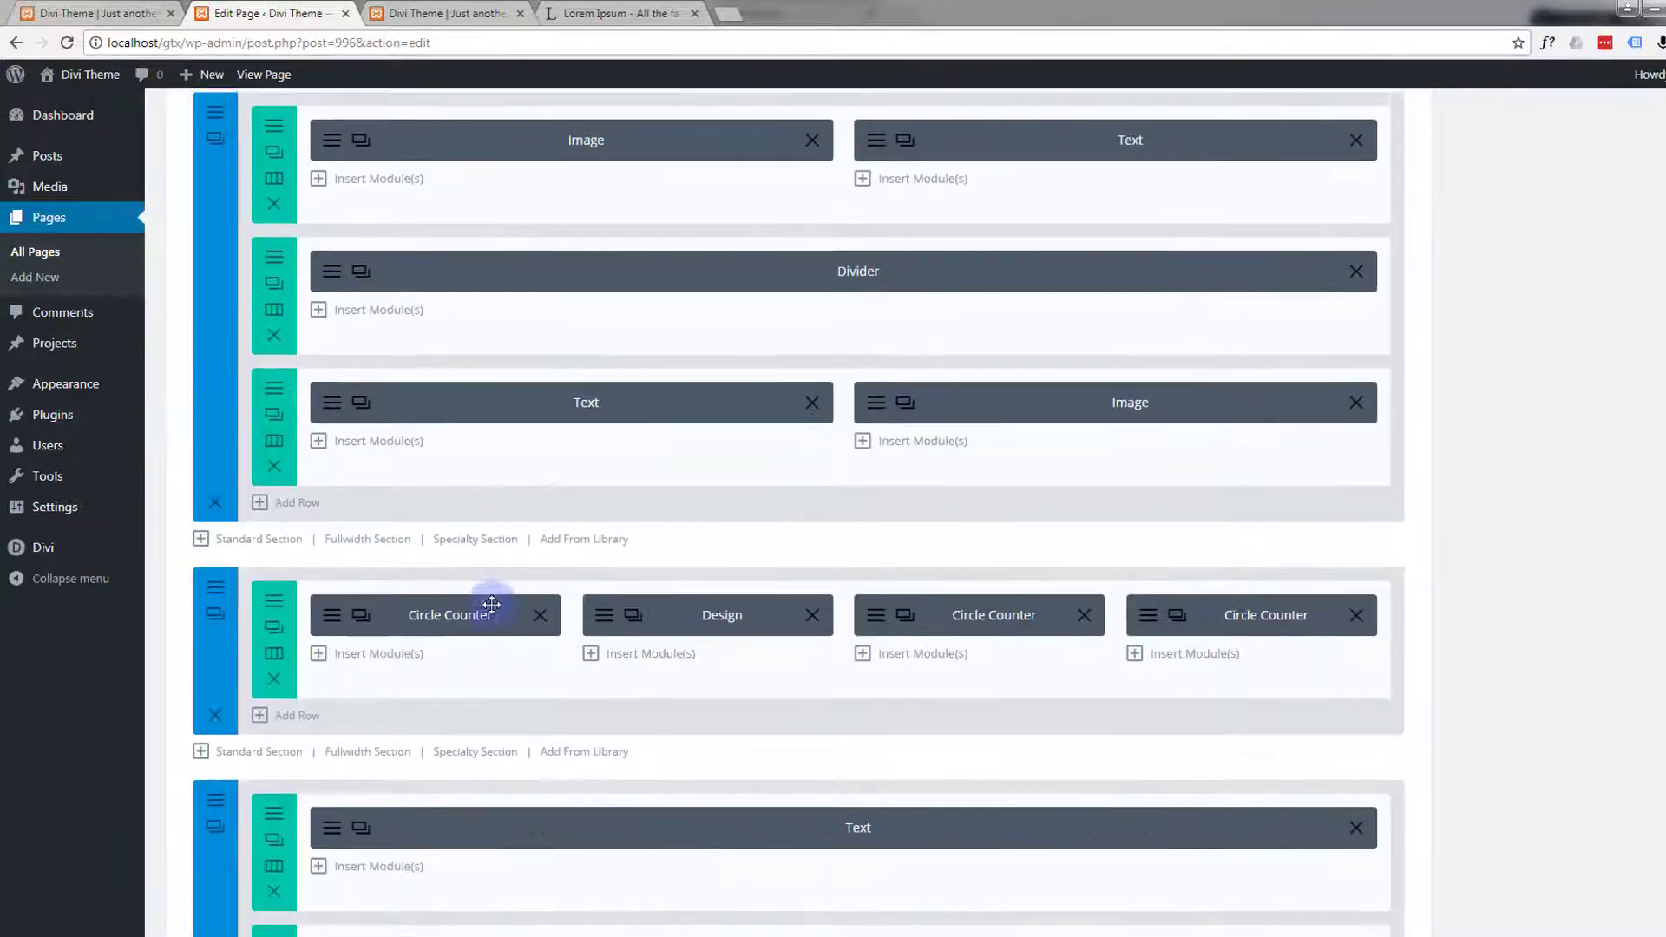
pyautogui.scroll(-13, 492, 604)
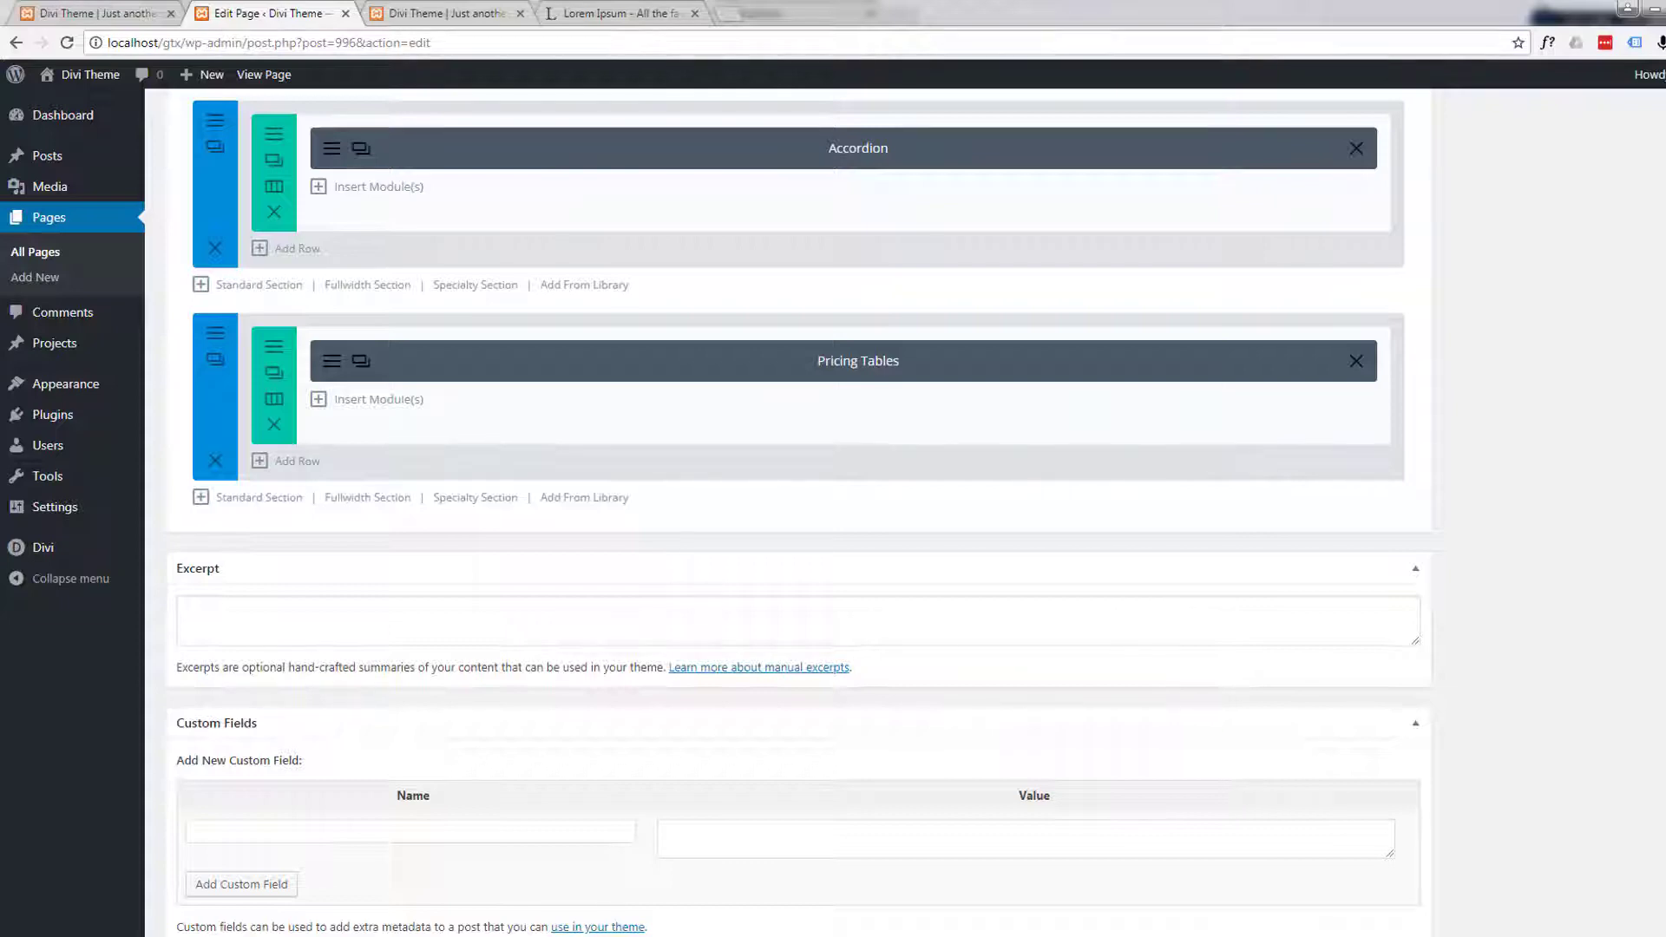
pyautogui.click(263, 501)
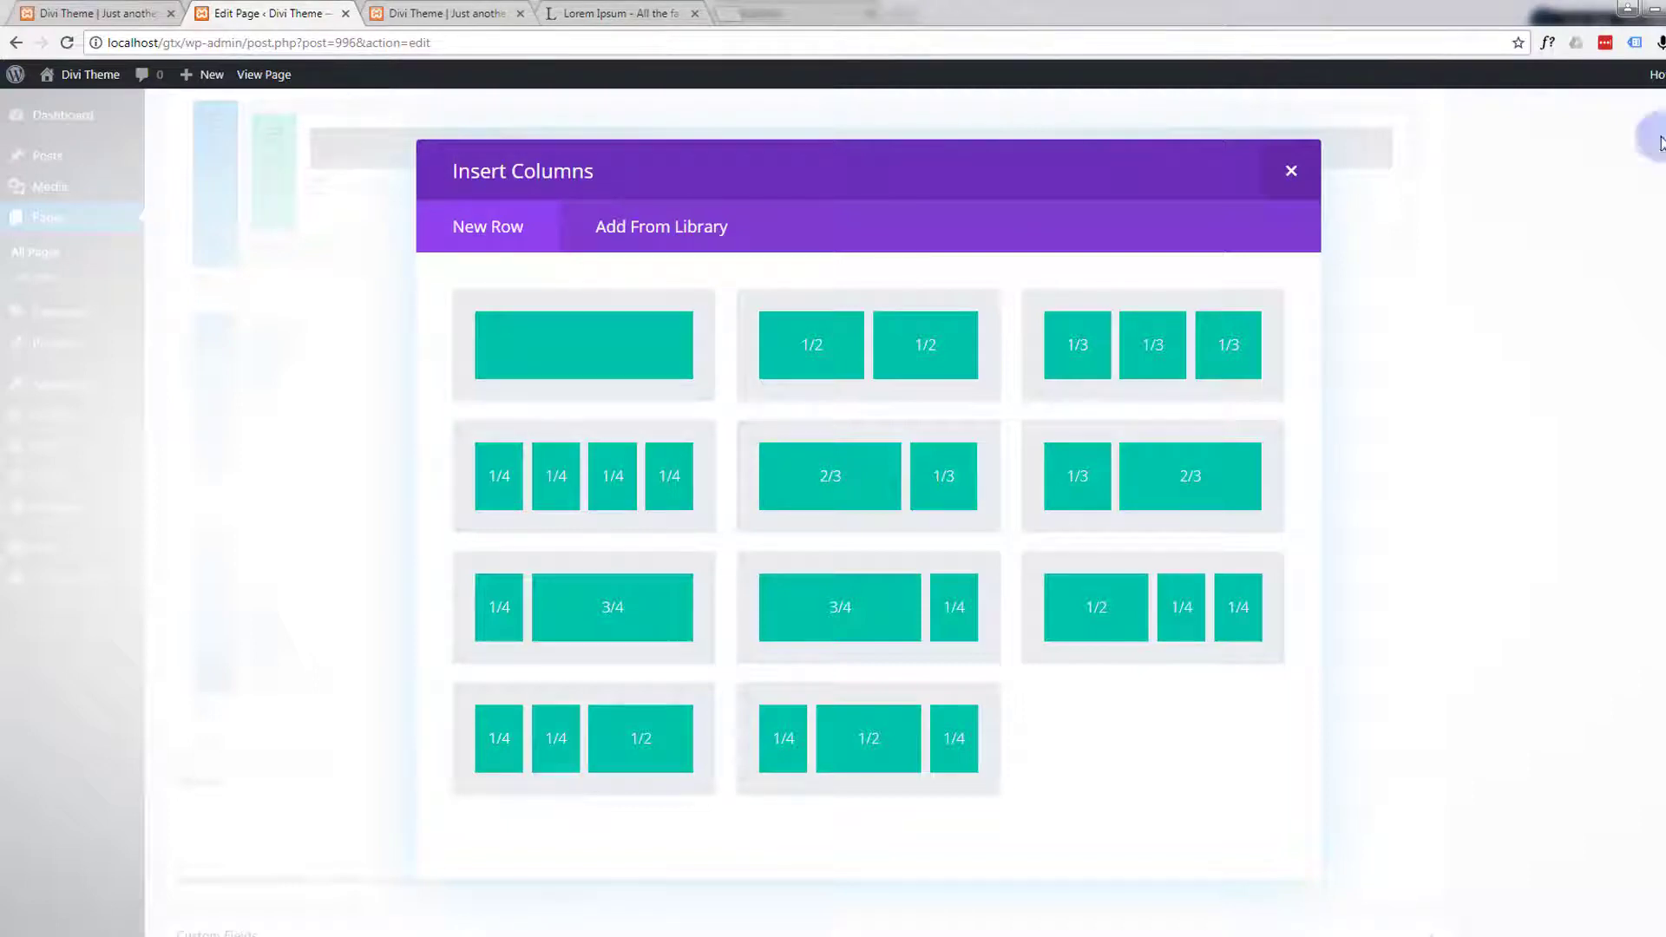
pyautogui.click(847, 503)
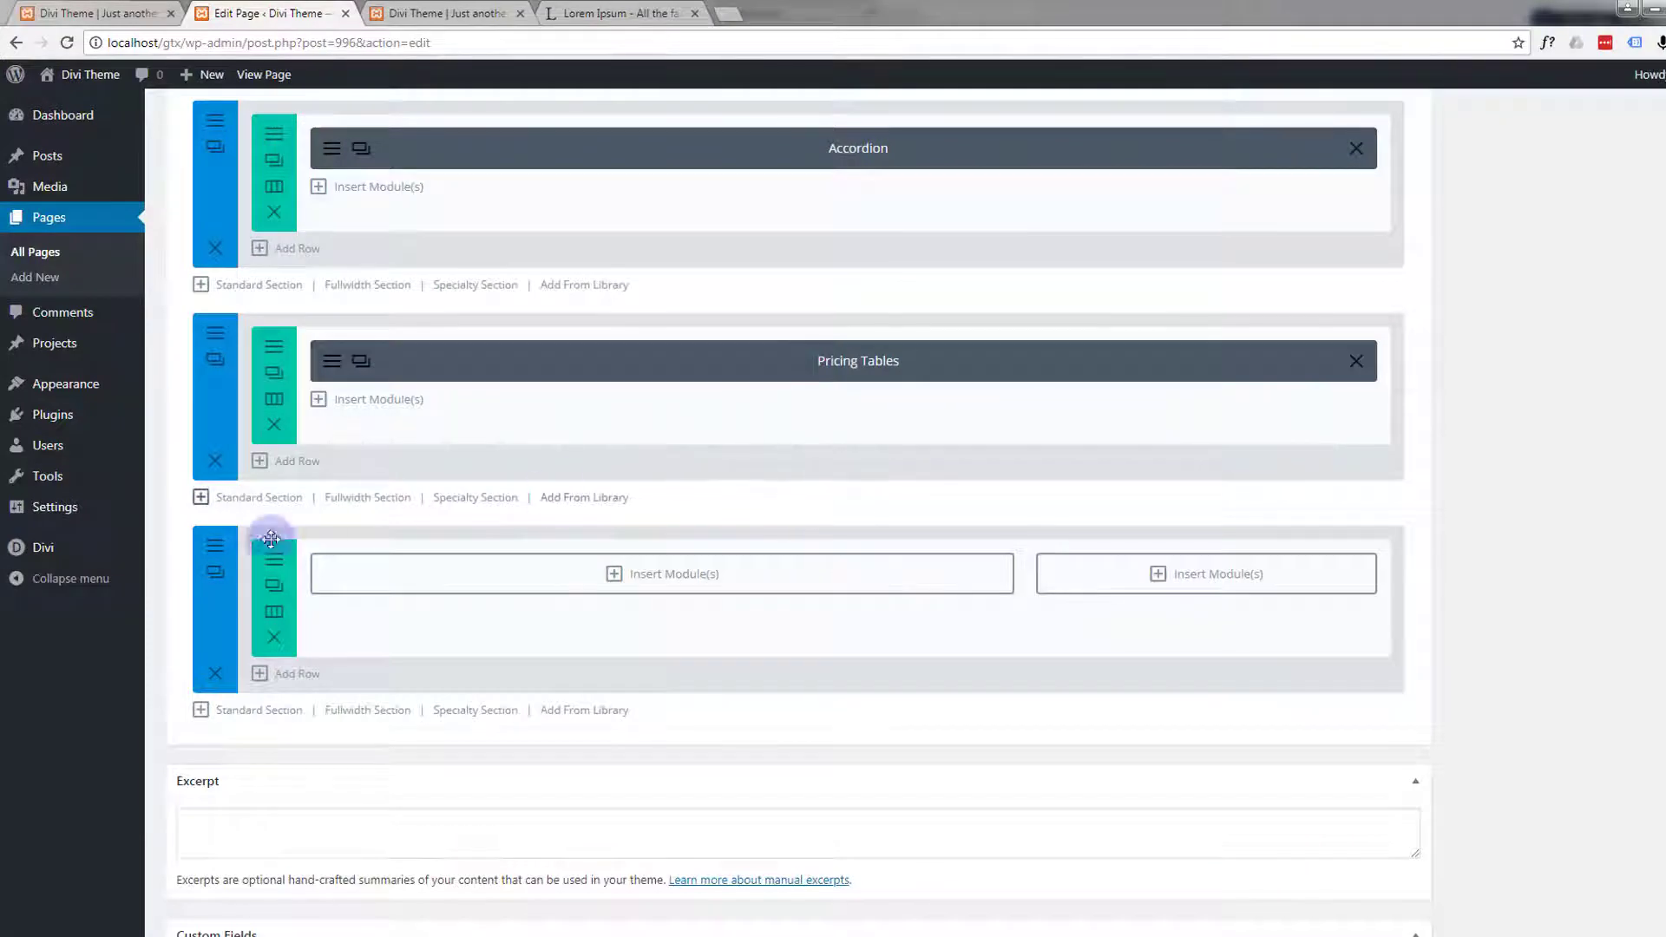
# - Set the new section's background image to pexels-photo-97077.jpeg from the media library
pyautogui.click(217, 548)
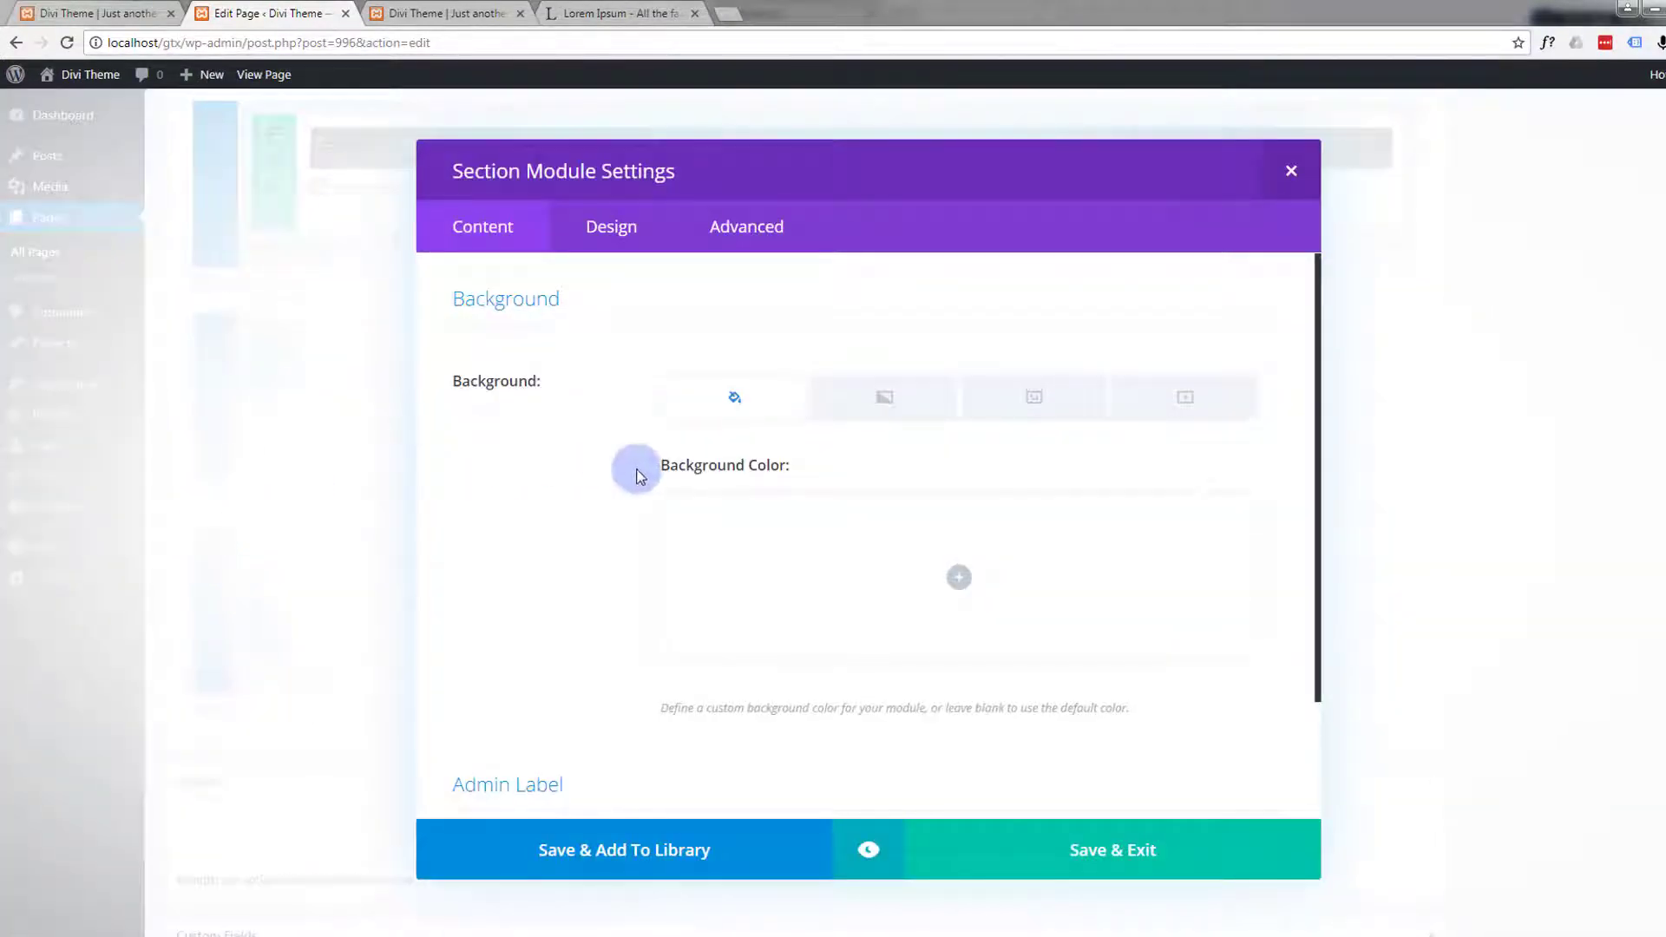
pyautogui.click(1036, 399)
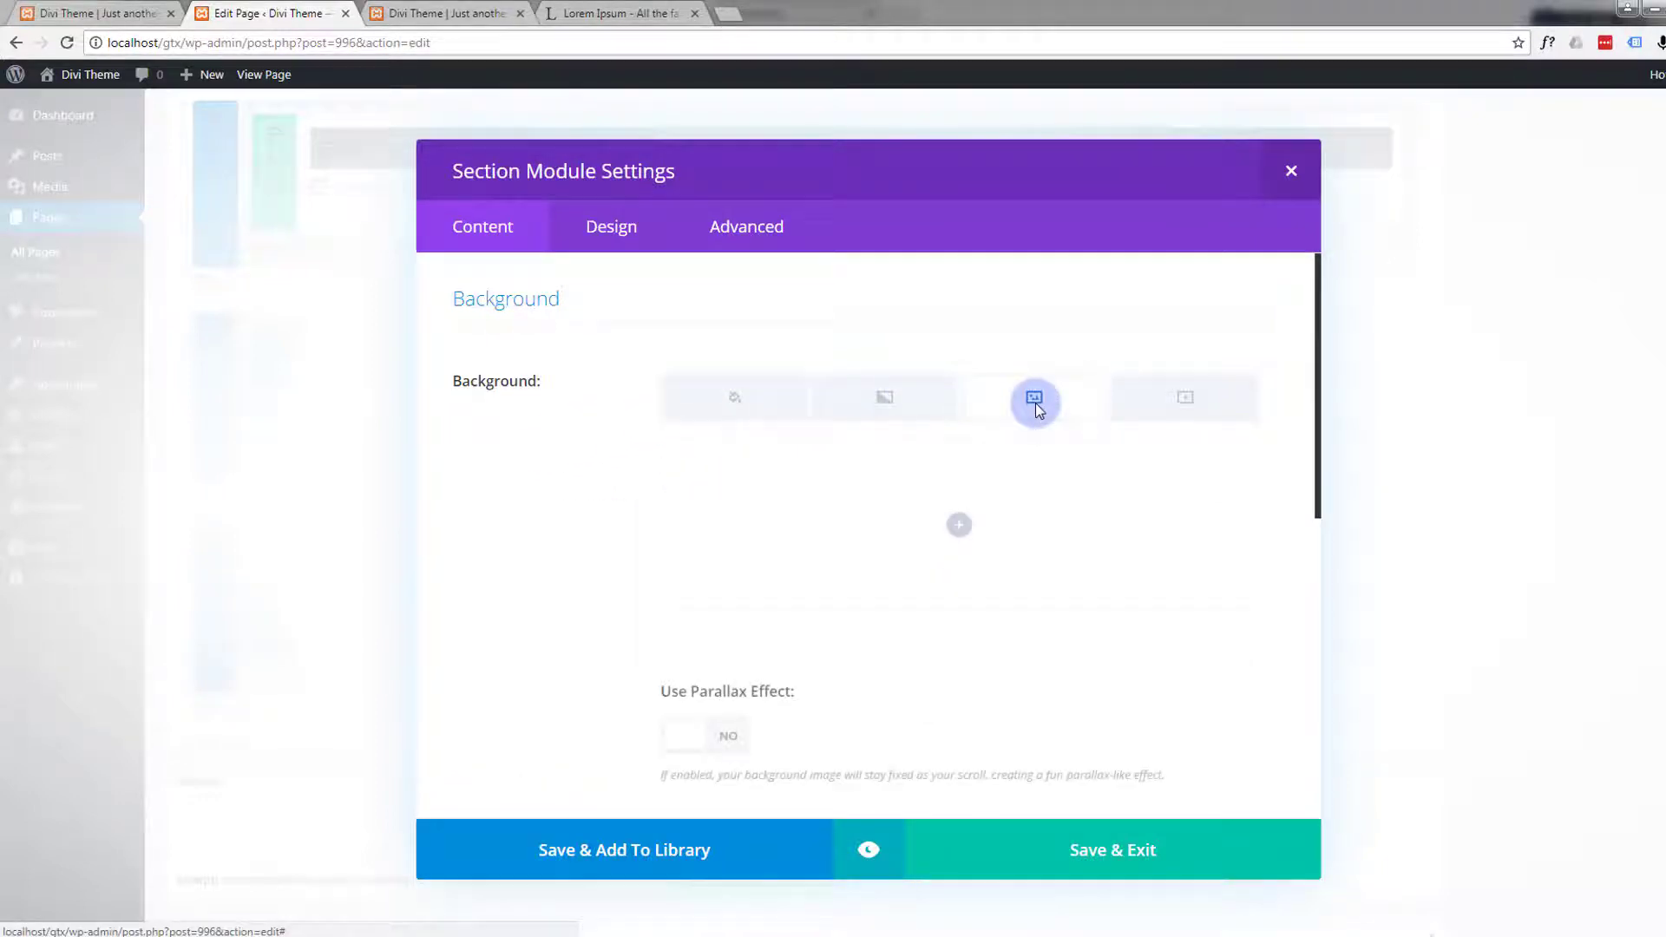
pyautogui.click(960, 527)
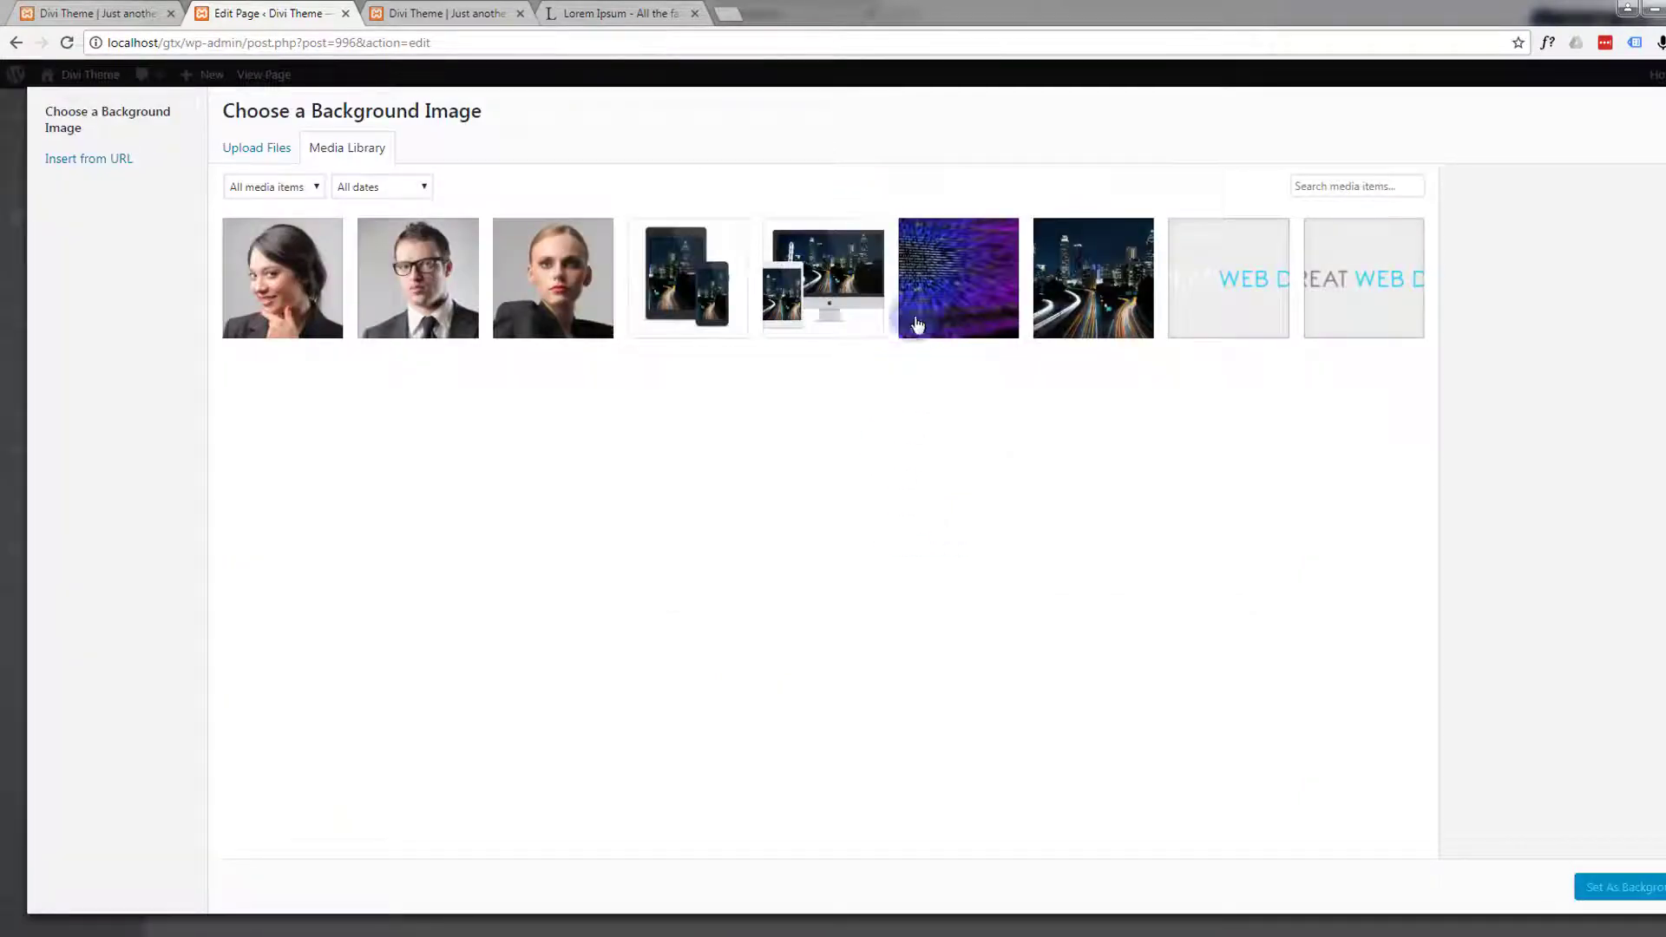
pyautogui.click(922, 282)
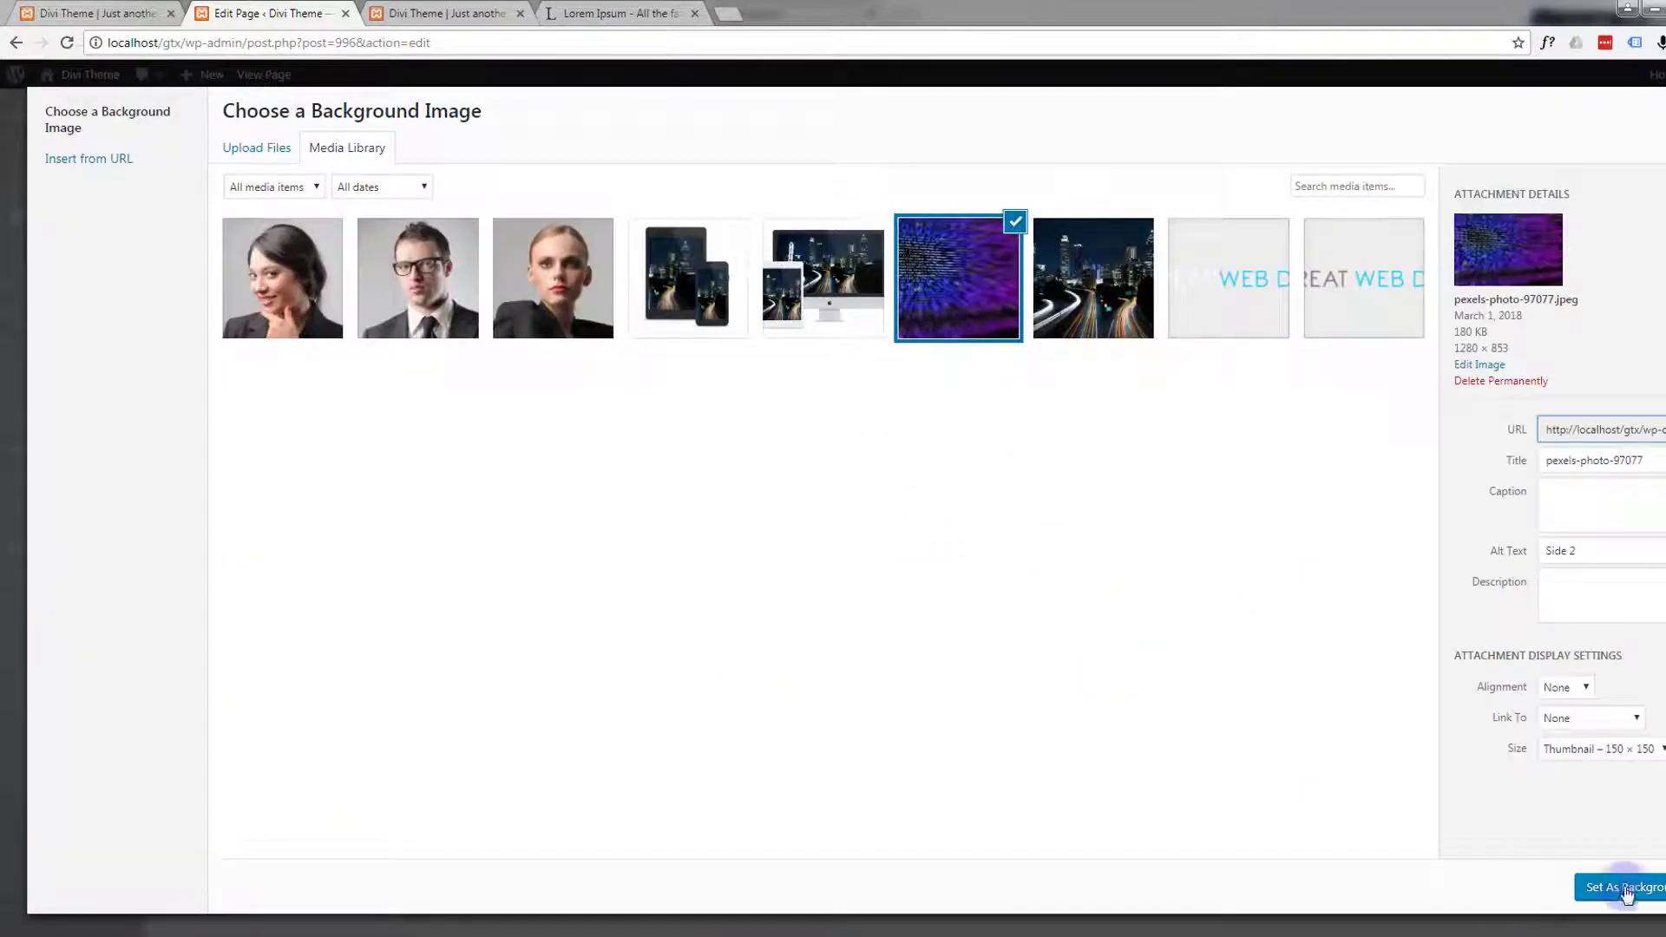
pyautogui.click(1659, 892)
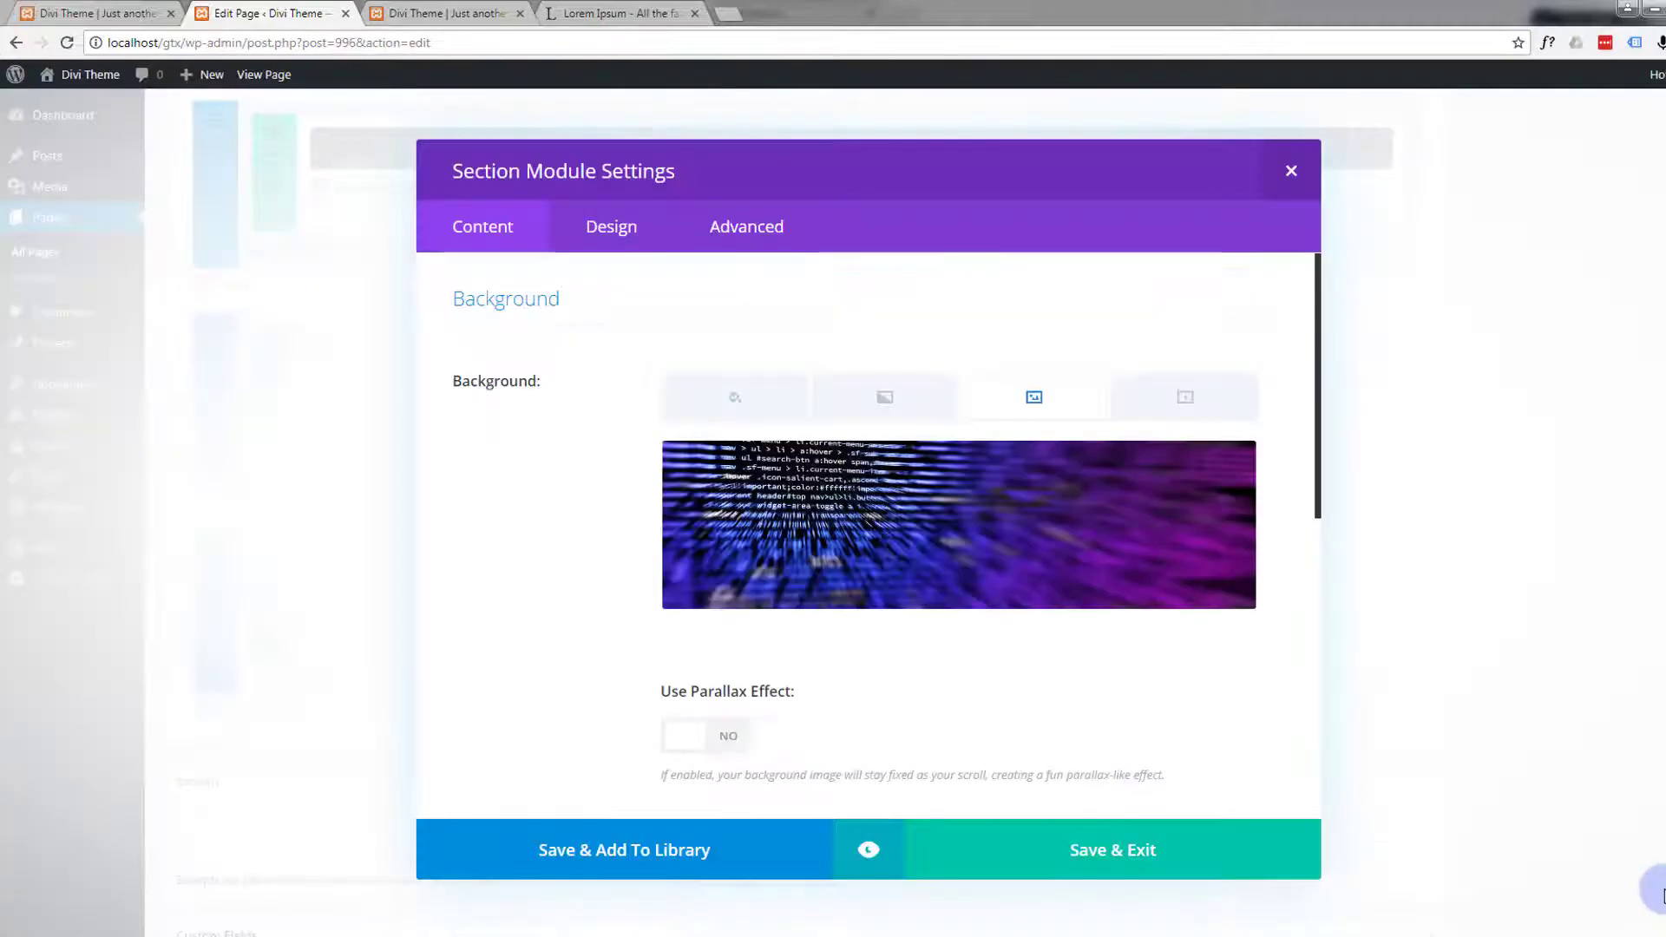
# - Enable the parallax effect on the section's background image and set the parallax method to CSS
pyautogui.scroll(-3, 848, 676)
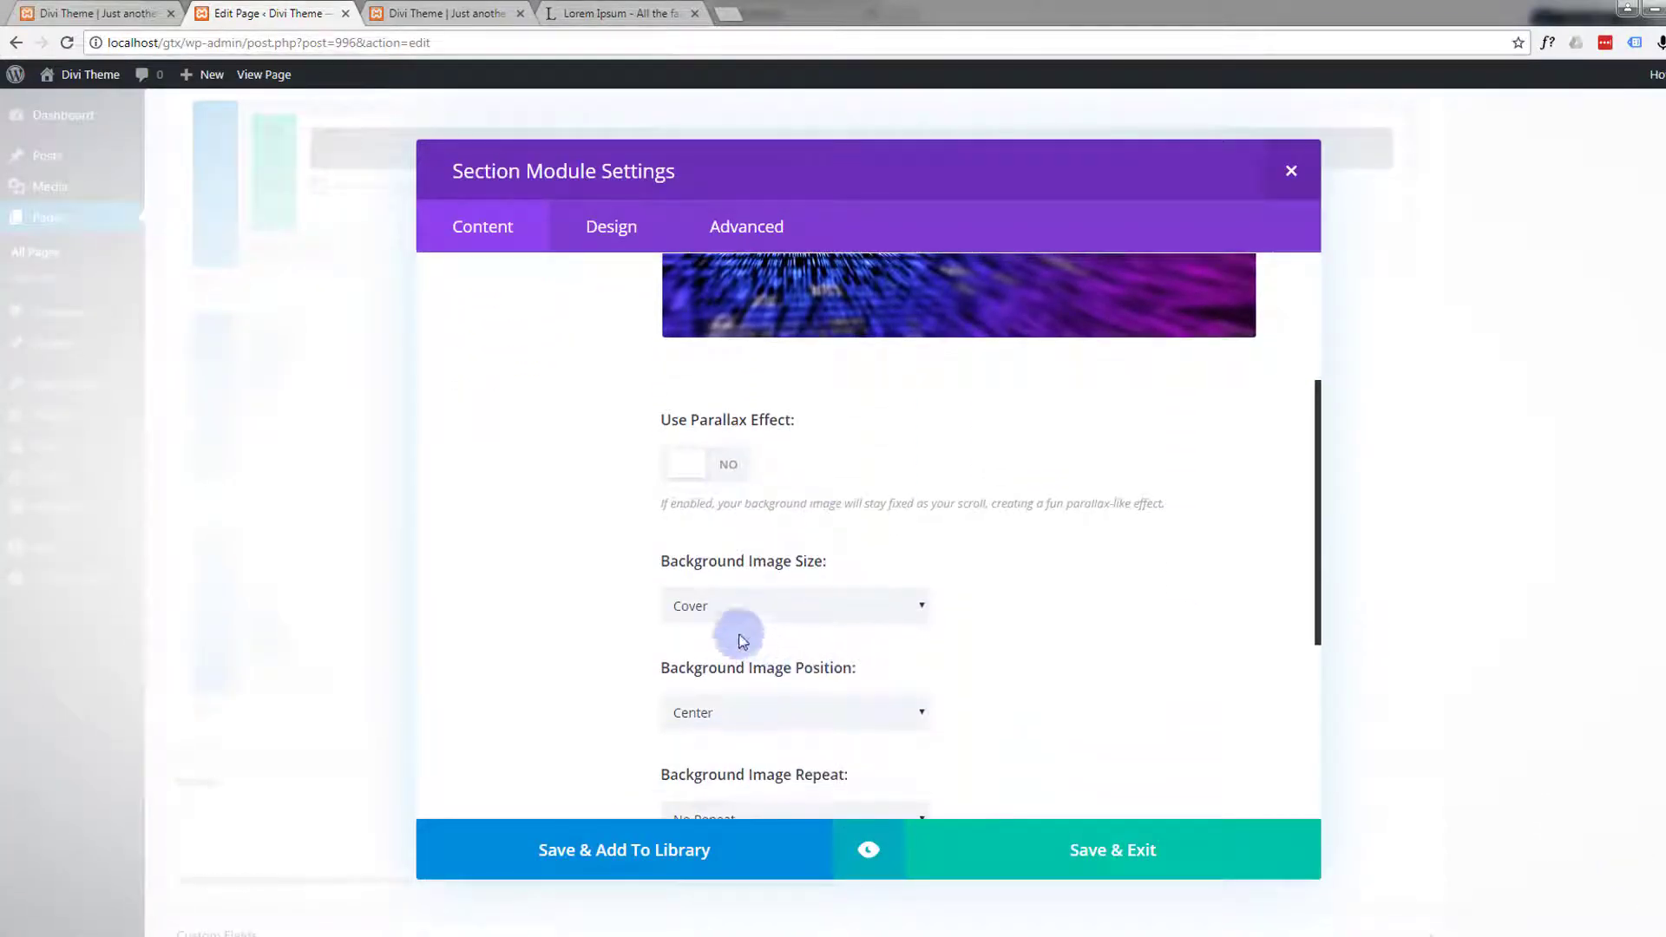
pyautogui.click(729, 465)
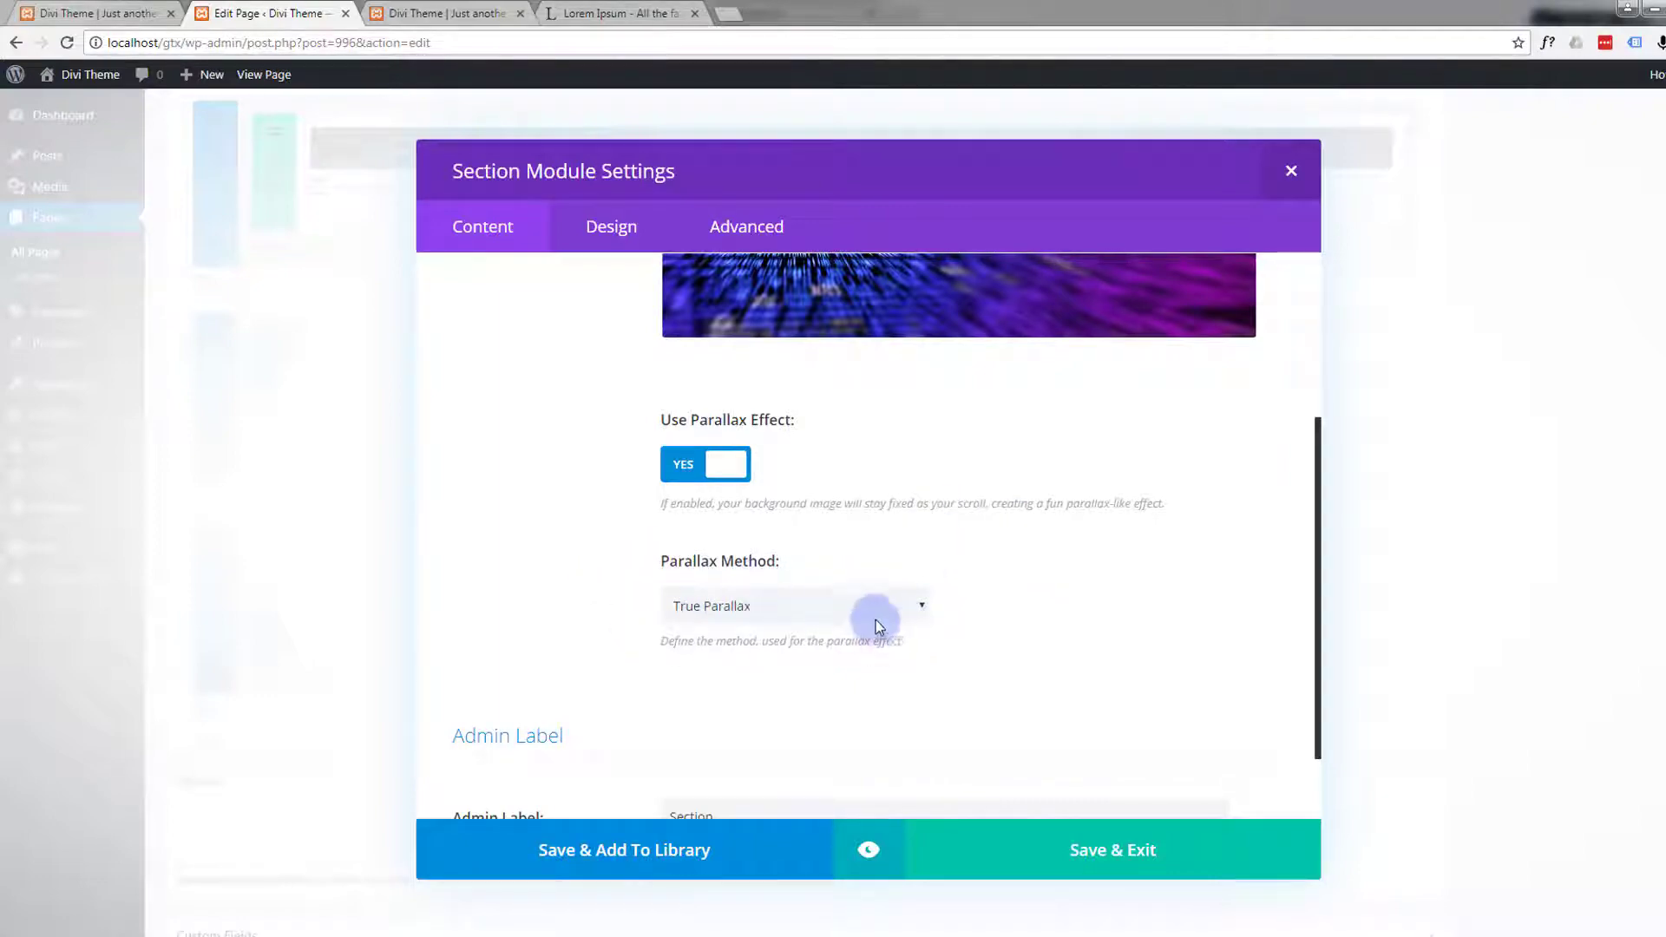
pyautogui.click(920, 609)
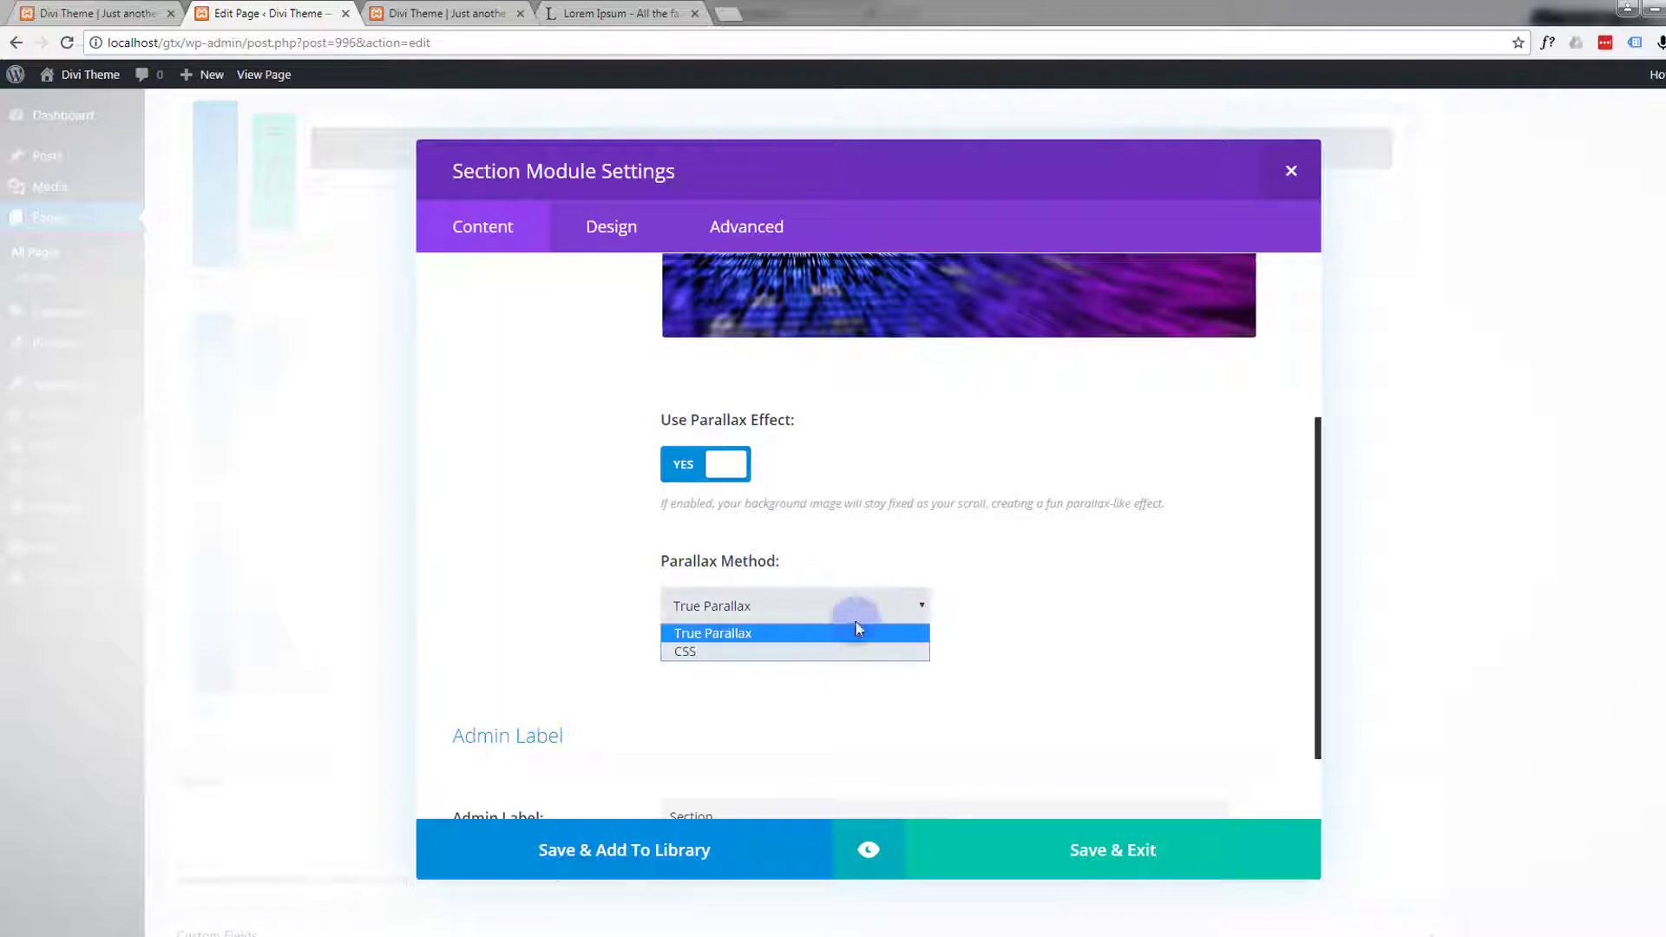
pyautogui.click(762, 651)
pyautogui.scroll(3, 971, 617)
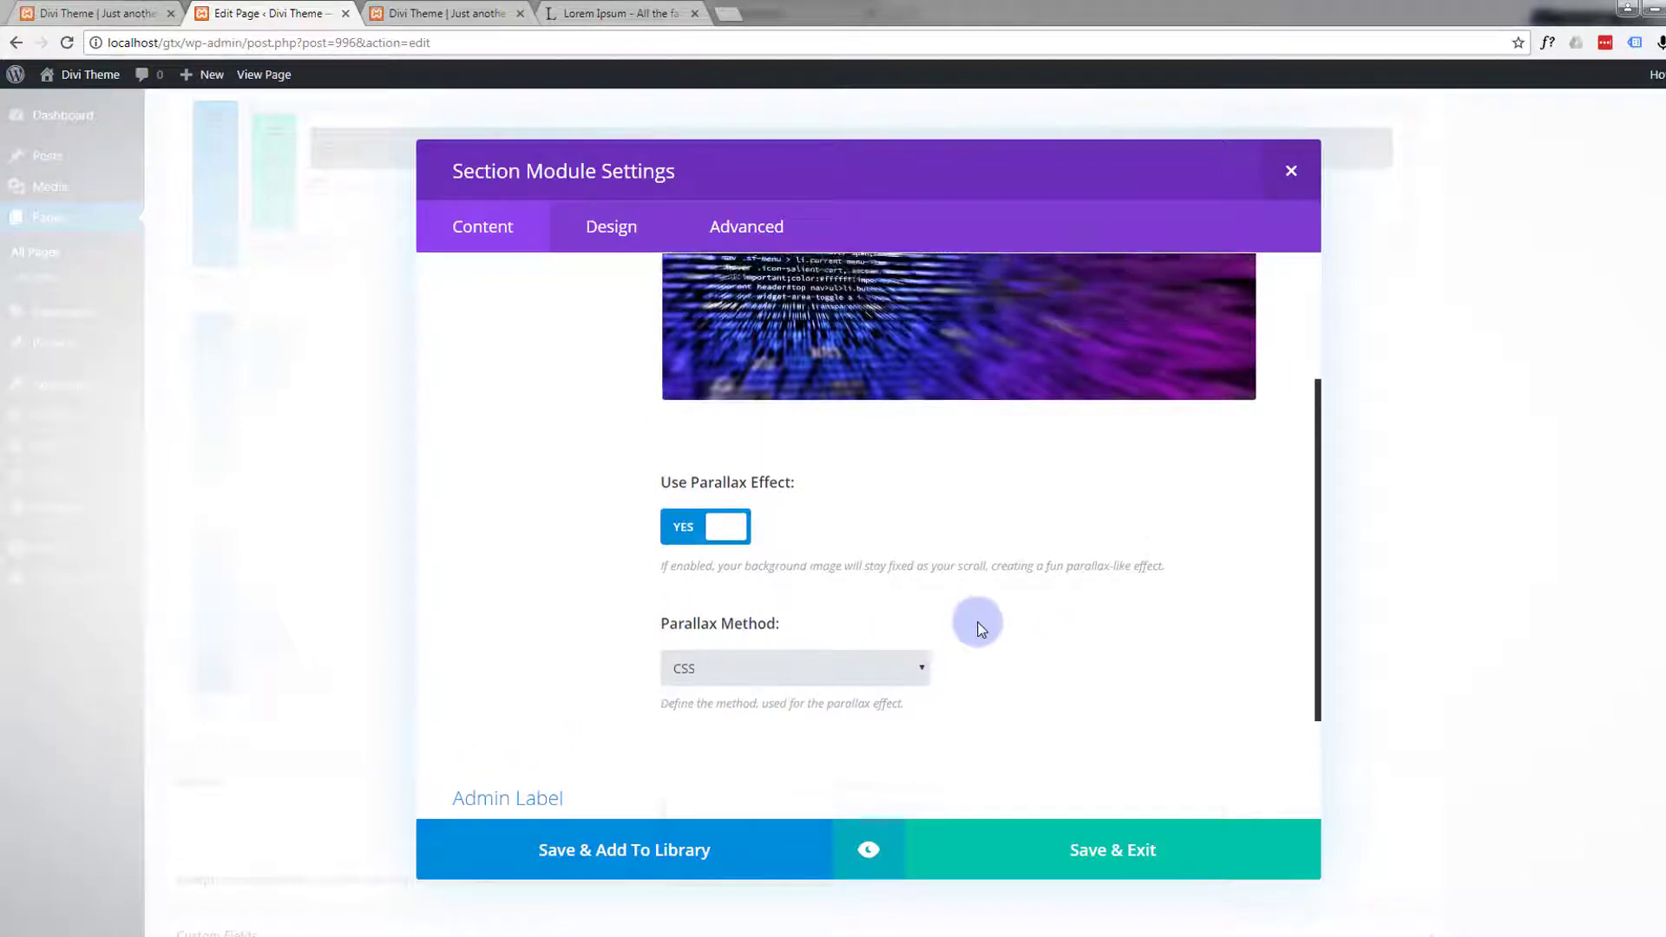
pyautogui.scroll(1, 855, 435)
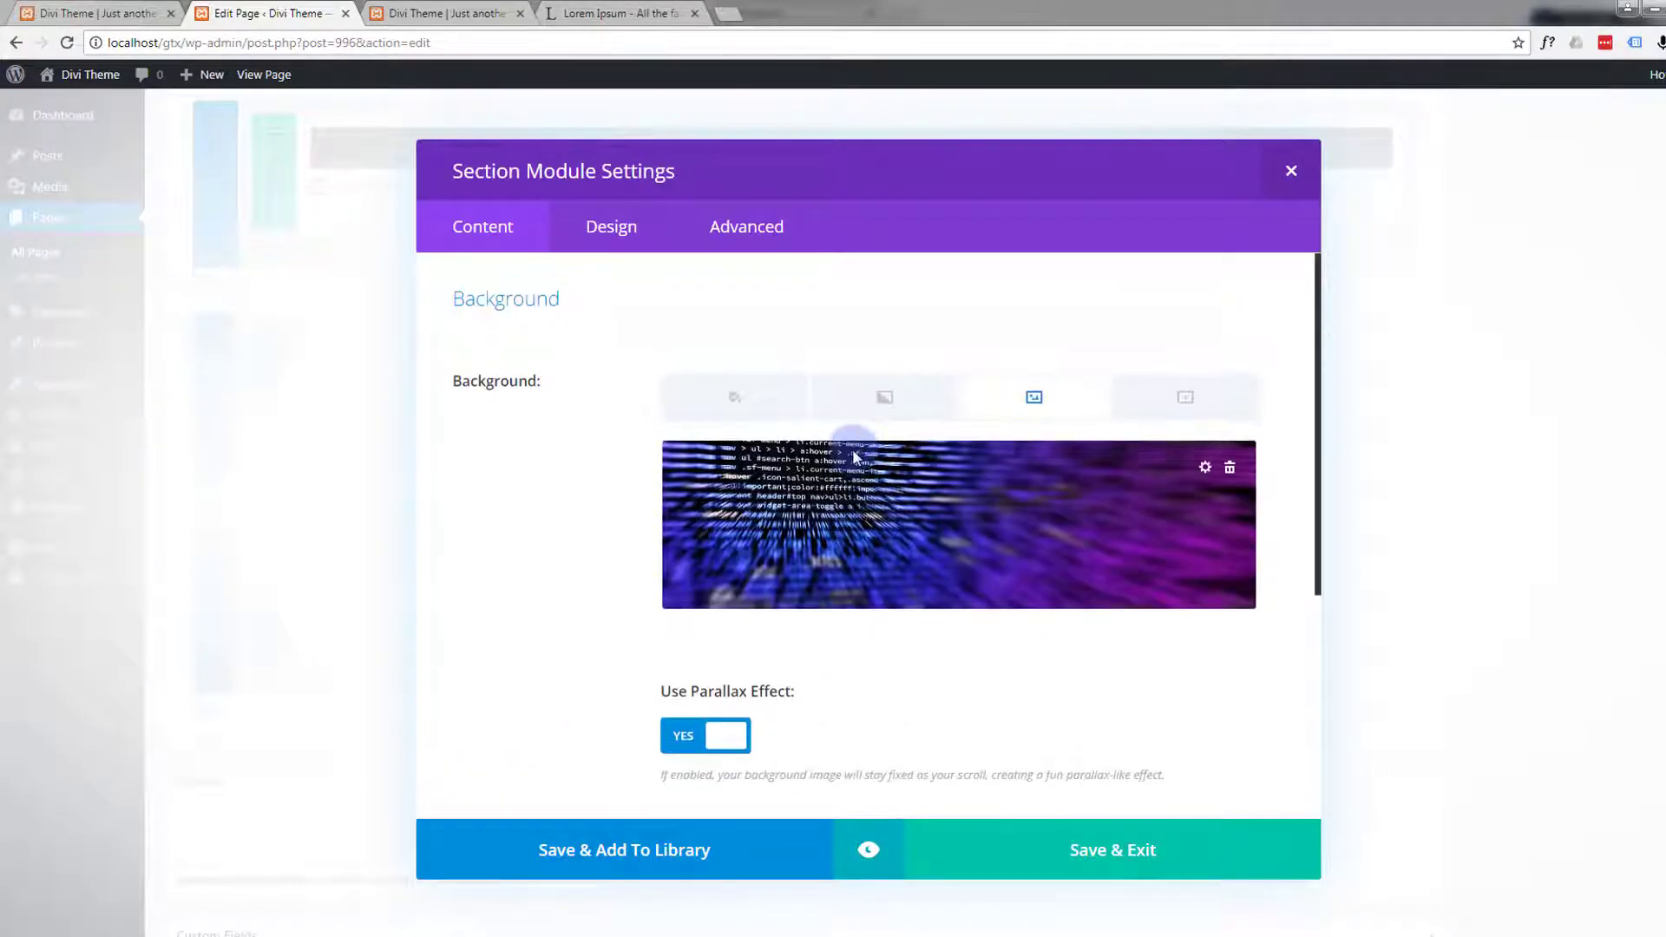
pyautogui.scroll(-1, 852, 450)
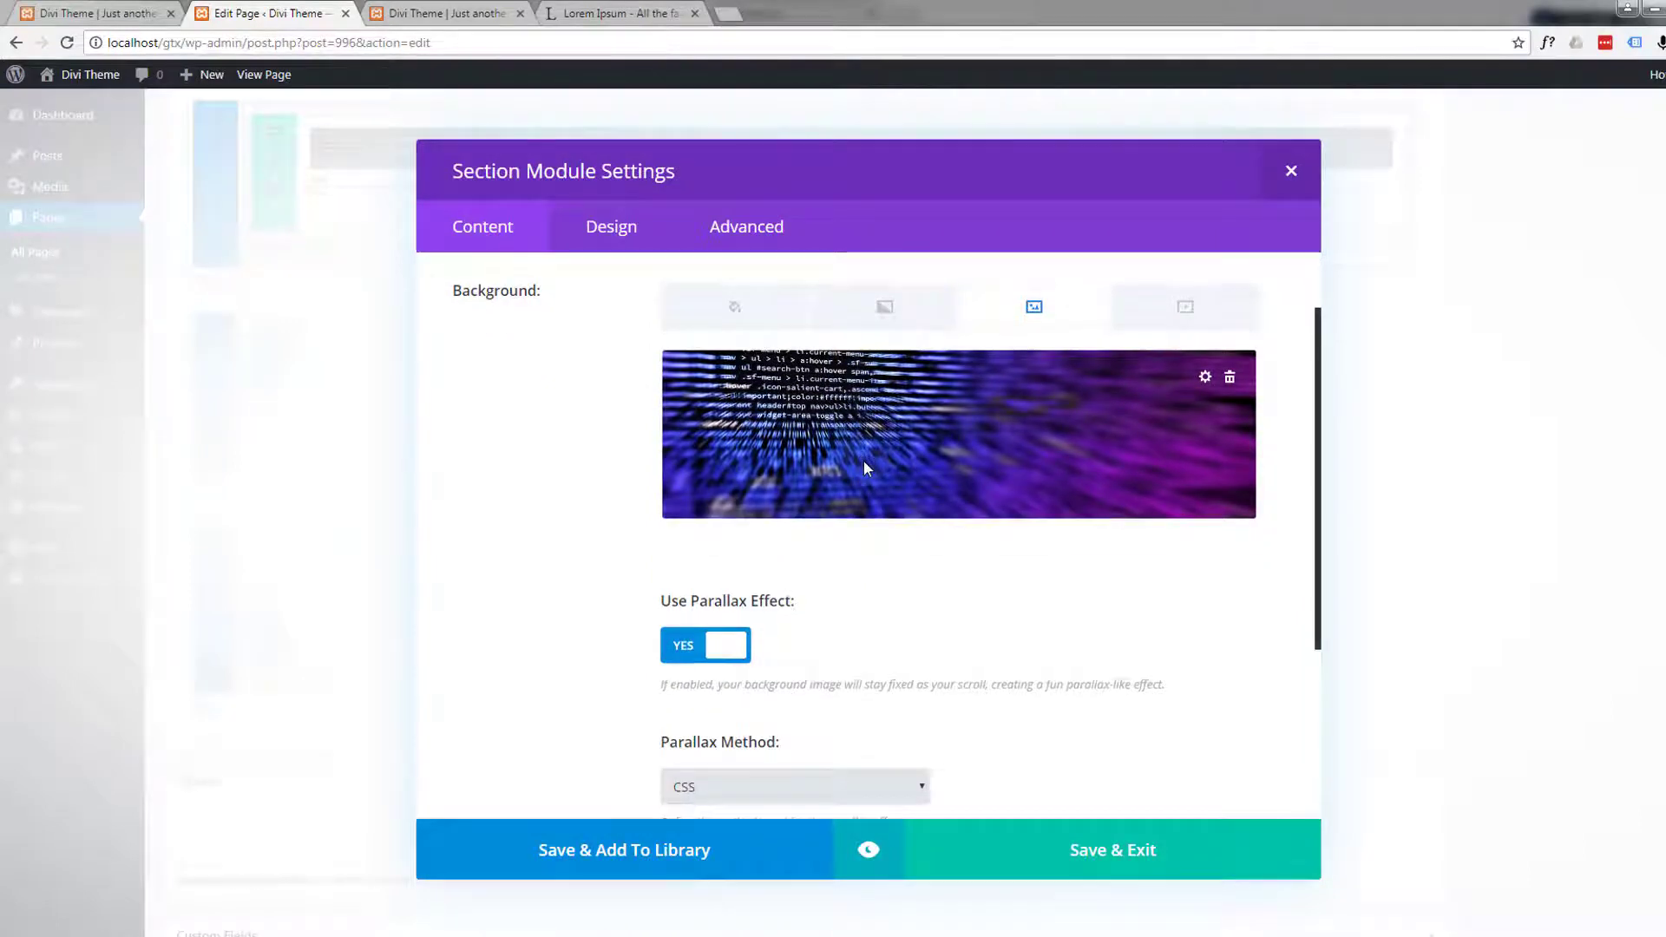
pyautogui.scroll(1, 862, 459)
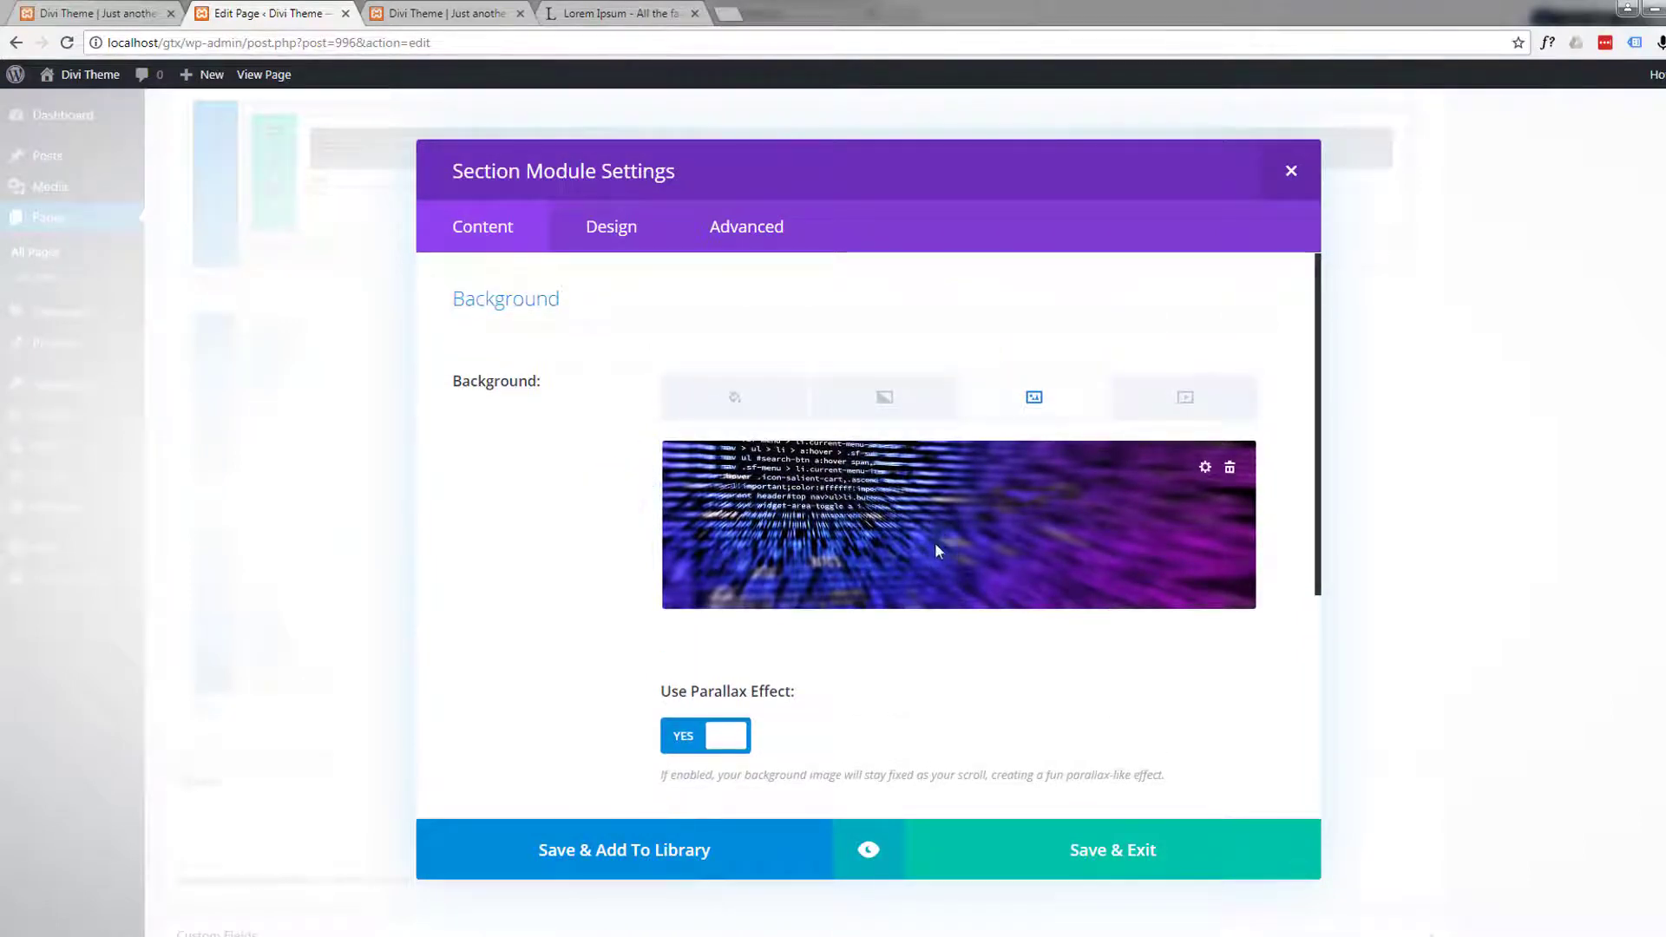
pyautogui.scroll(-2, 934, 544)
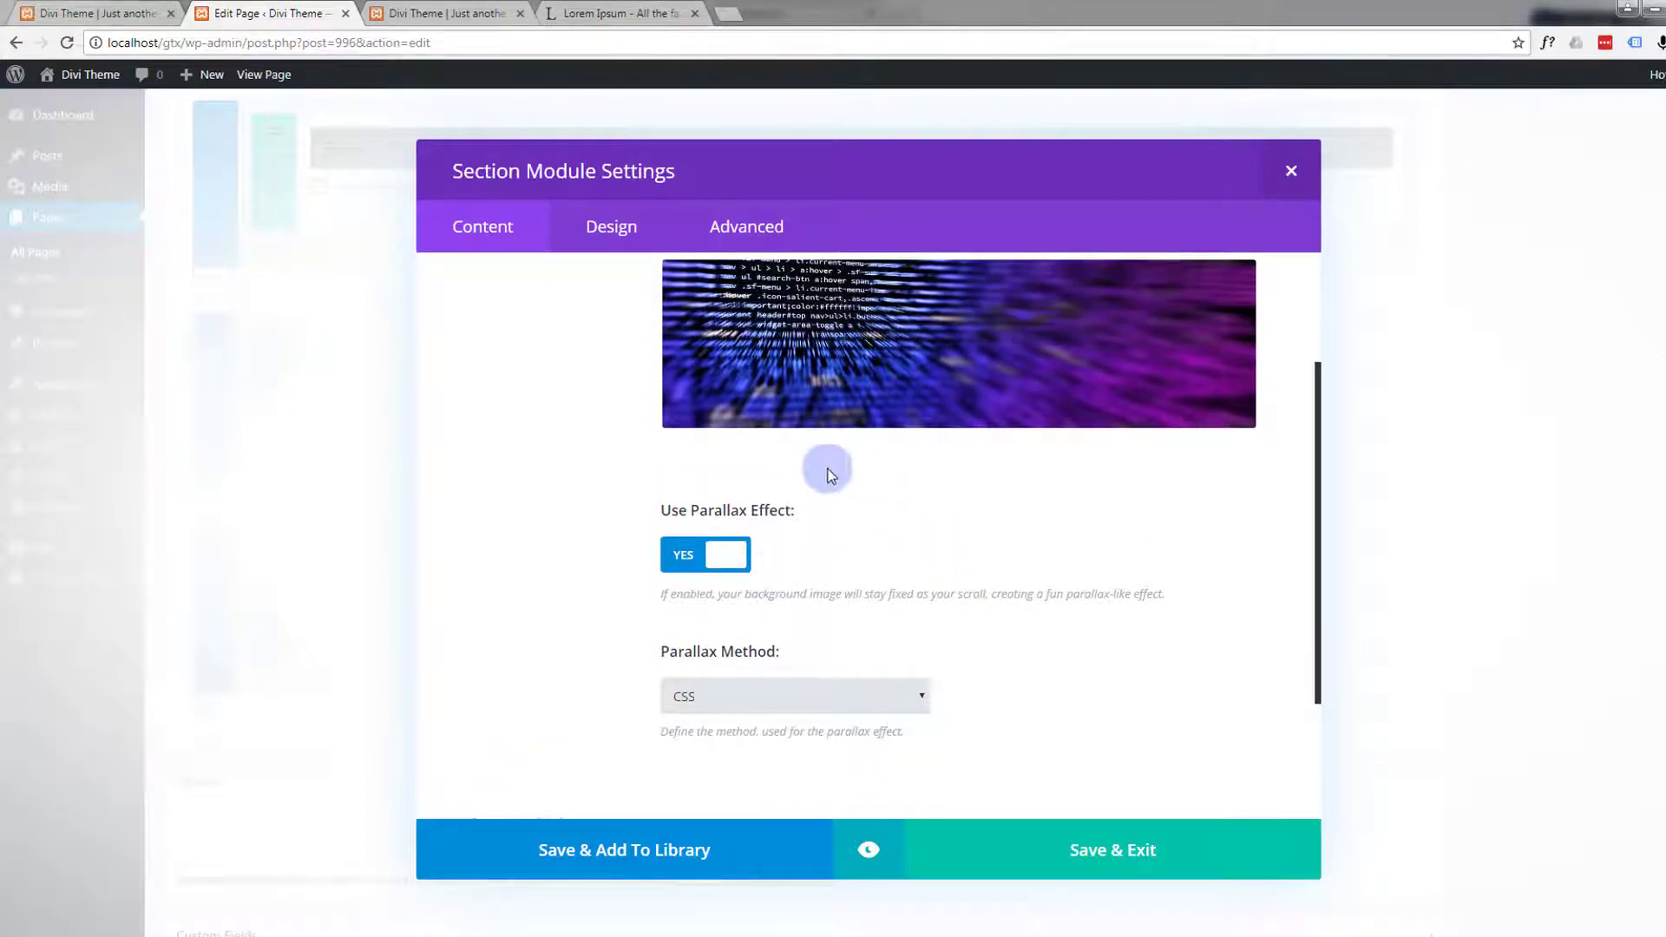
pyautogui.moveTo(800, 346)
pyautogui.scroll(2, 587, 452)
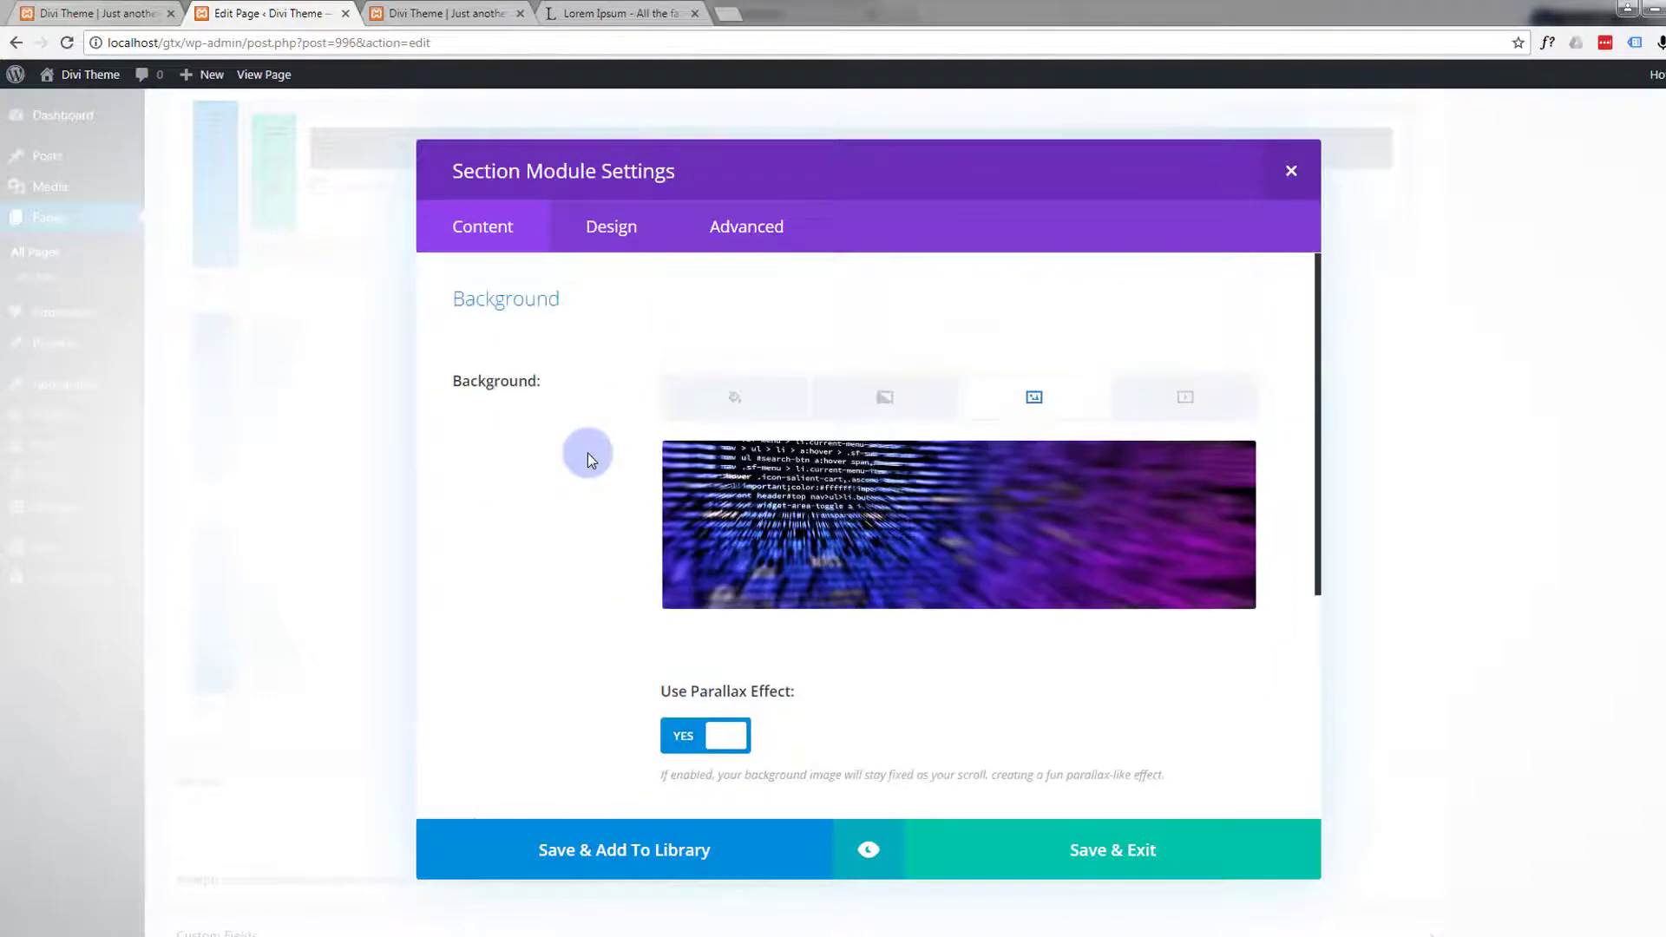
# - Check the new section's parallax background settings and save the section
pyautogui.scroll(-3, 588, 455)
pyautogui.scroll(1, 588, 455)
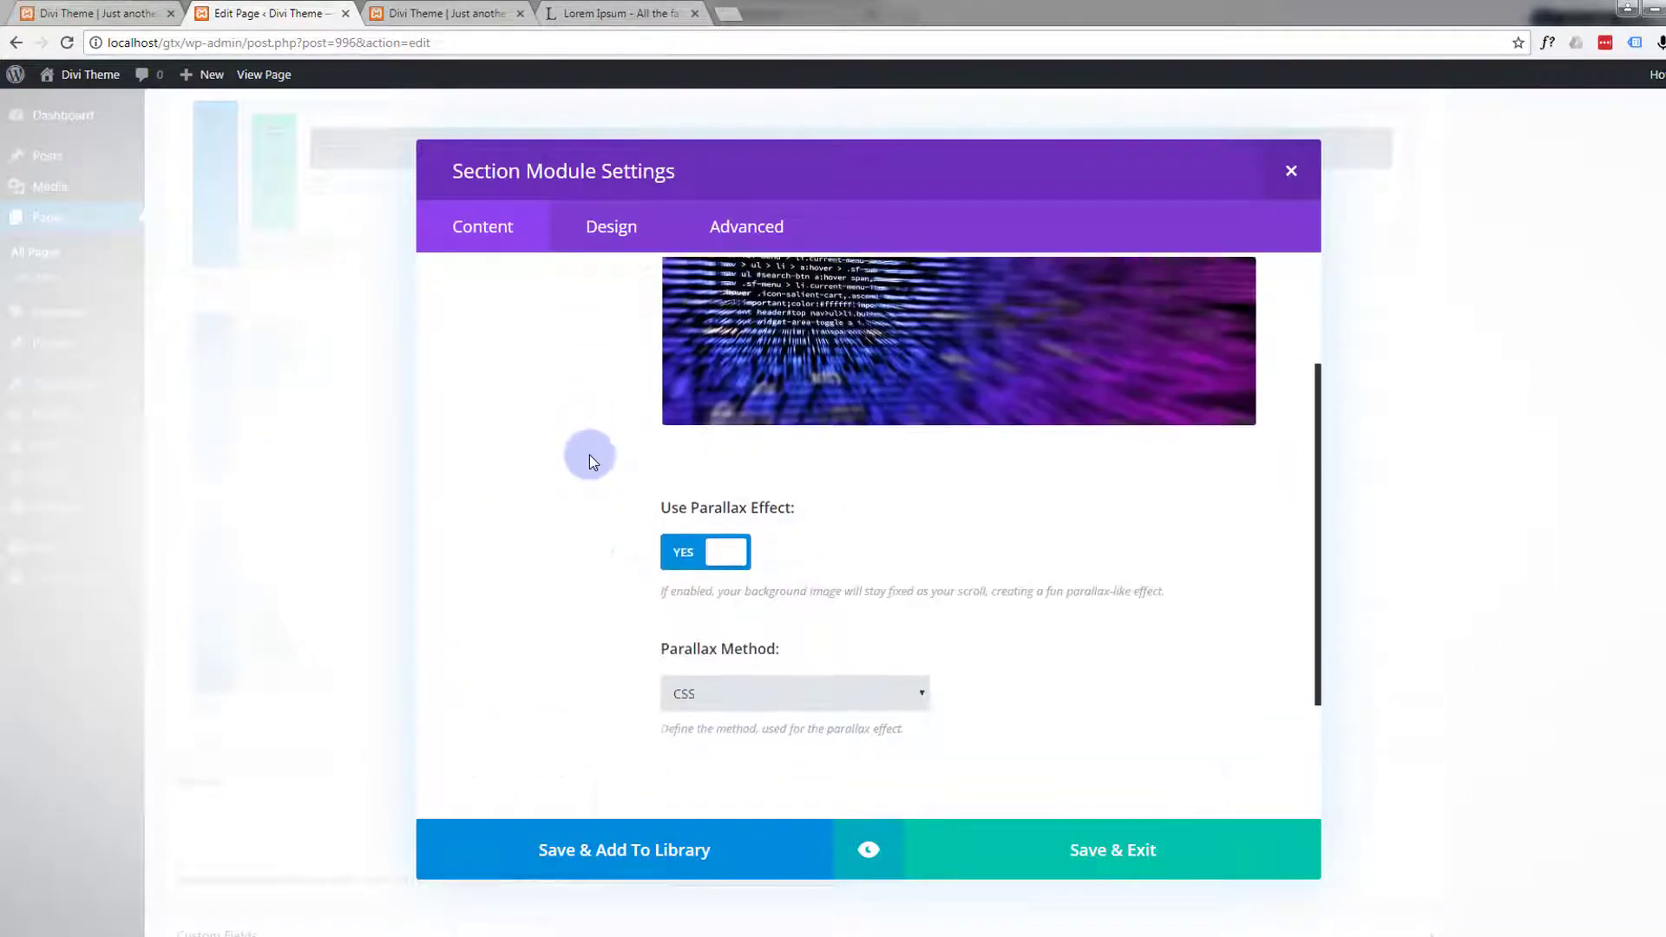
pyautogui.scroll(2, 590, 455)
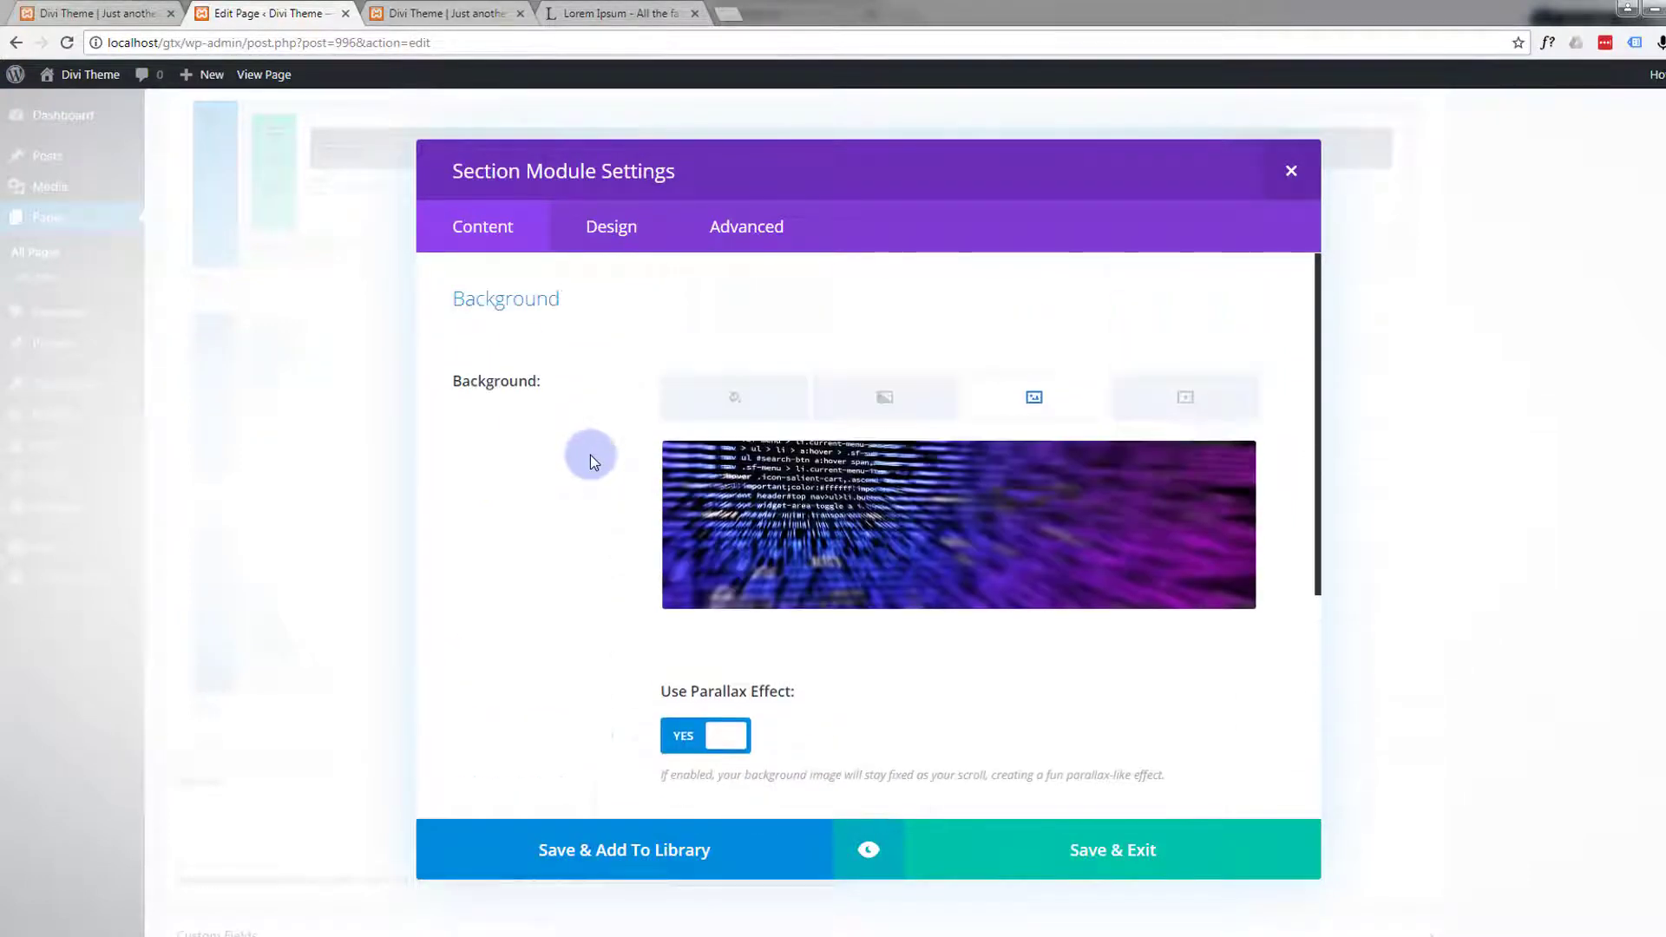
pyautogui.click(1091, 857)
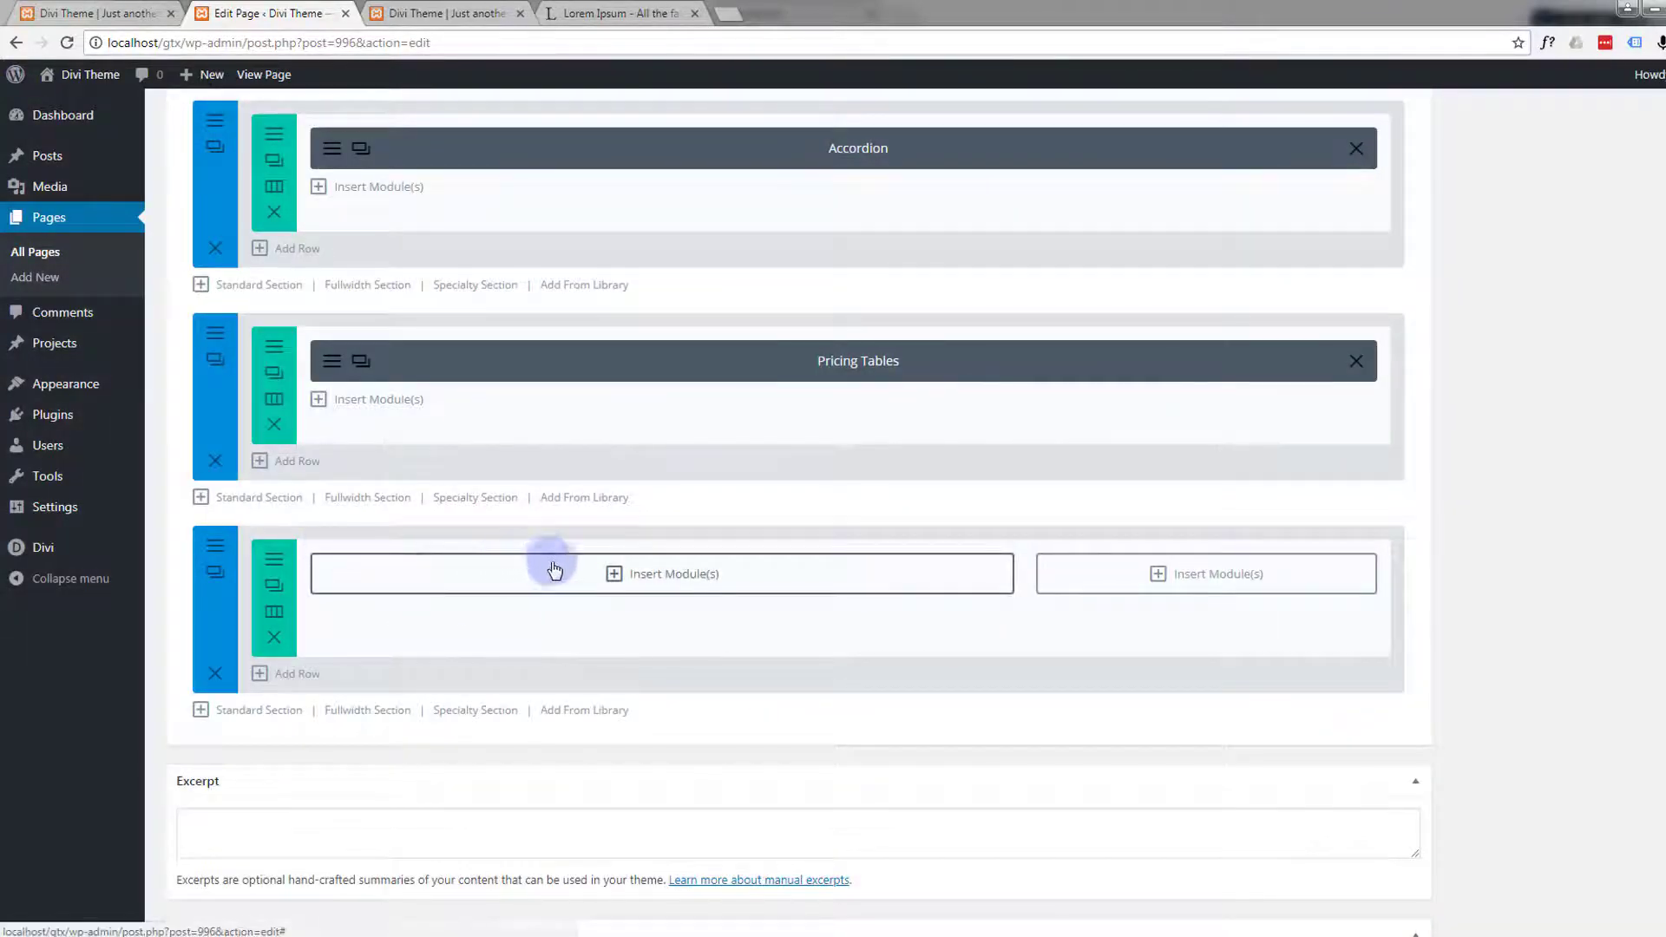
# - Insert a Call To Action module in the 2/3 column with title "Get The Online Deal Today" and button text "Launch"
pyautogui.click(614, 575)
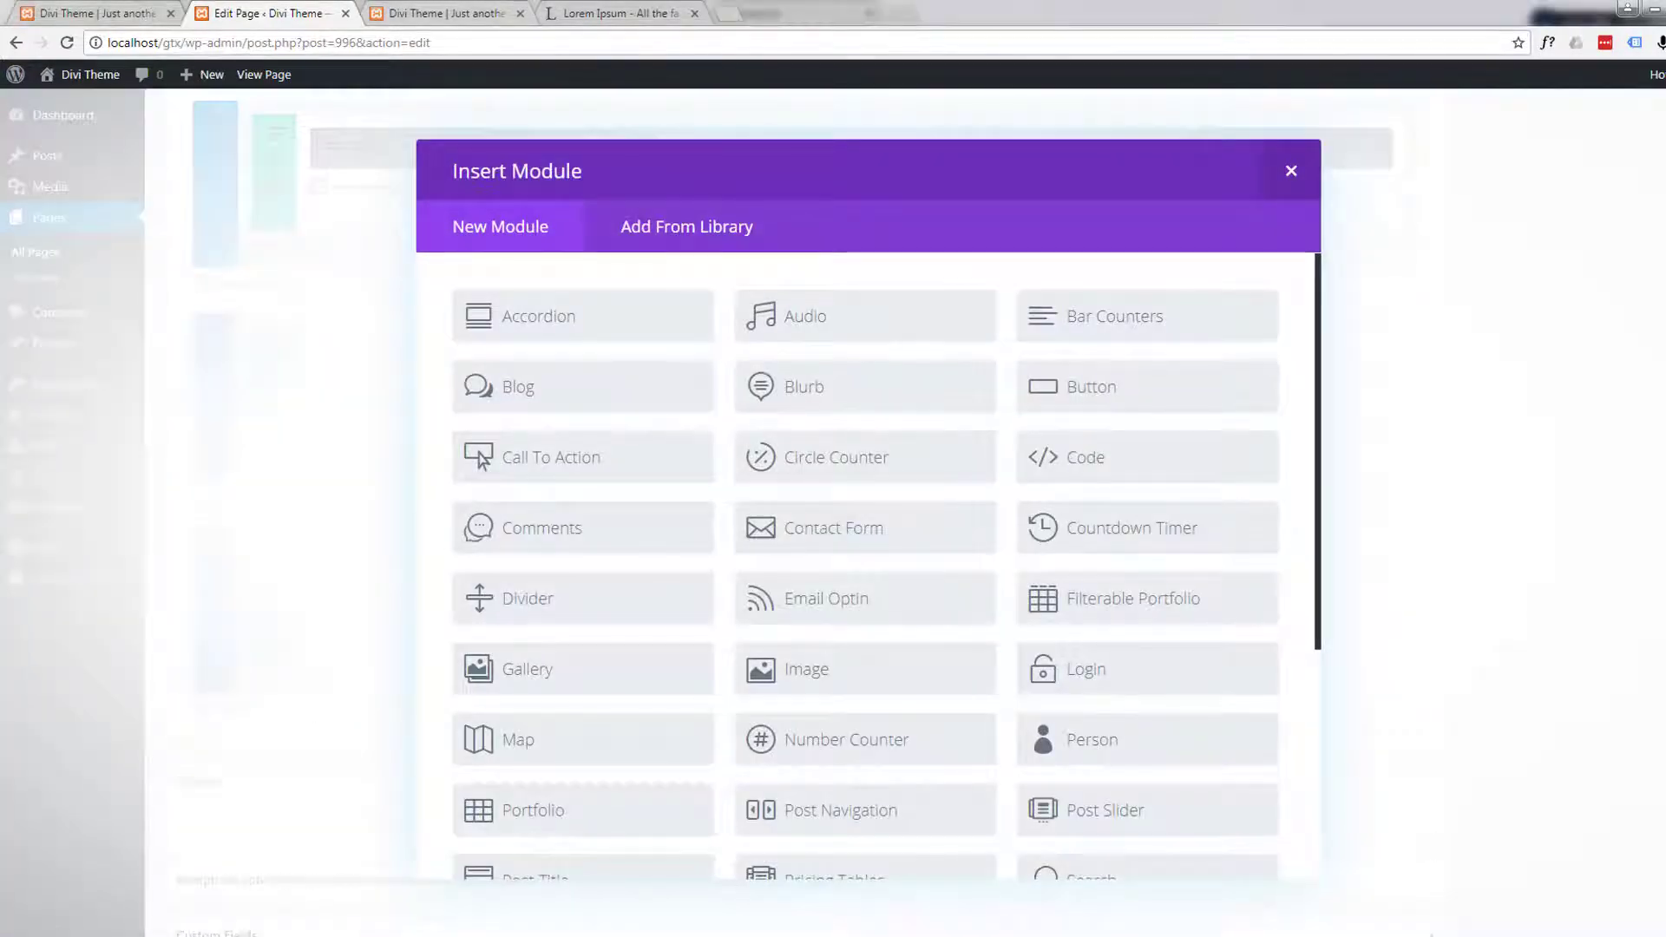
pyautogui.click(597, 463)
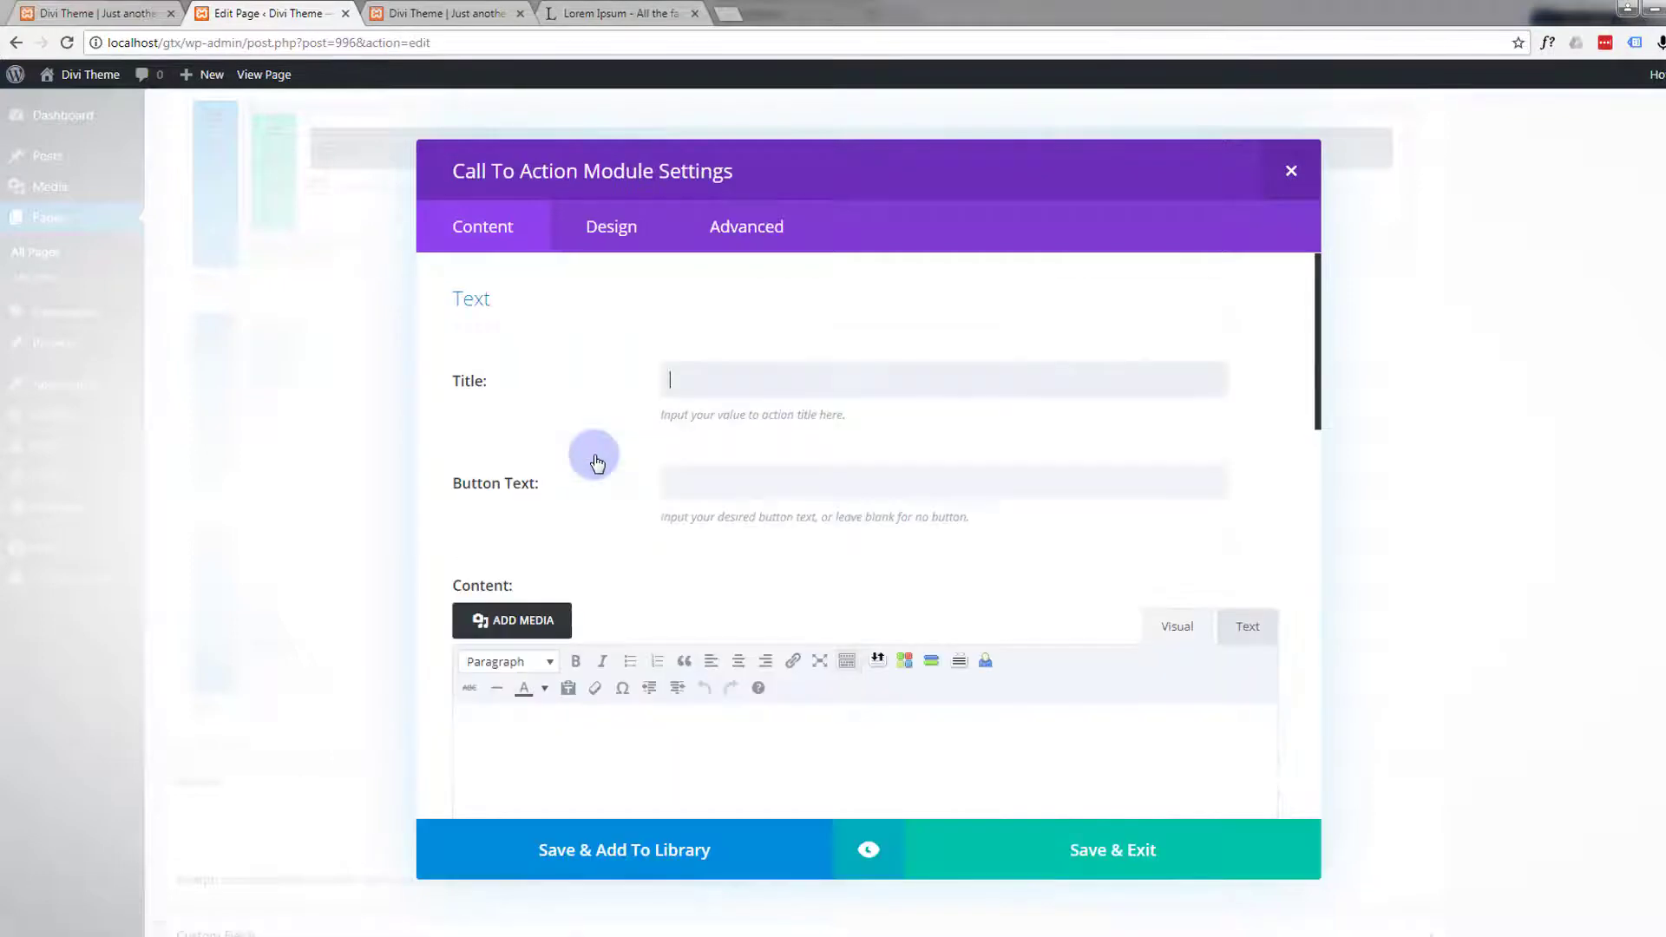
pyautogui.click(708, 375)
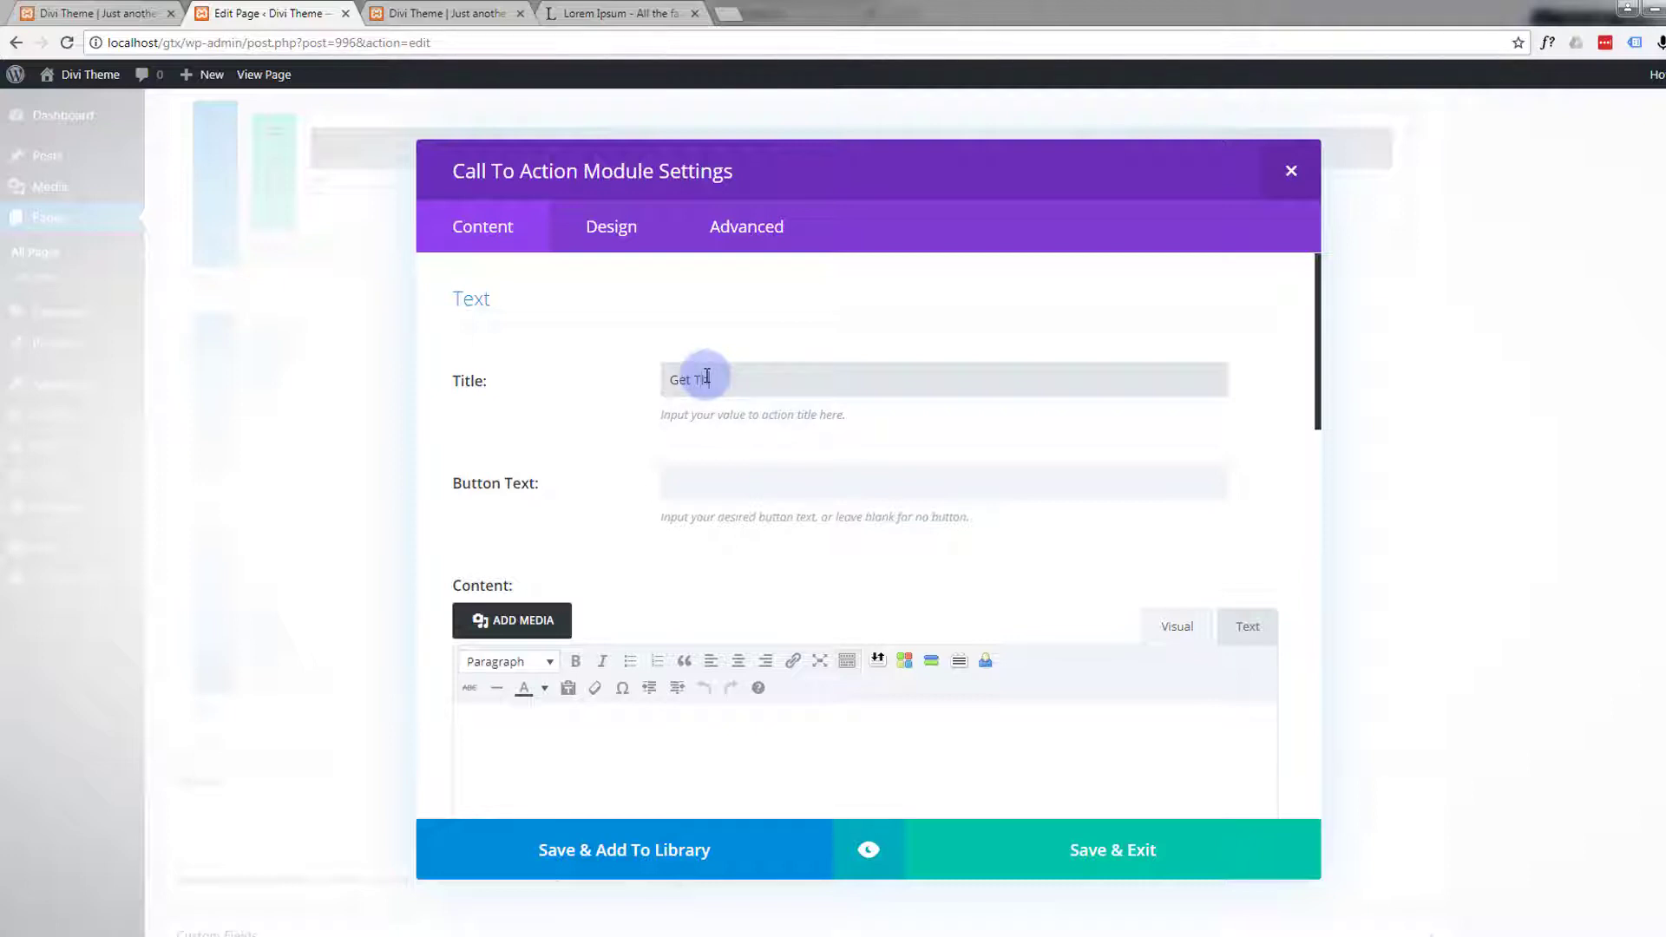
pyautogui.write('Get Title On')
pyautogui.write('line Dea')
pyautogui.write('l Today')
pyautogui.click(677, 473)
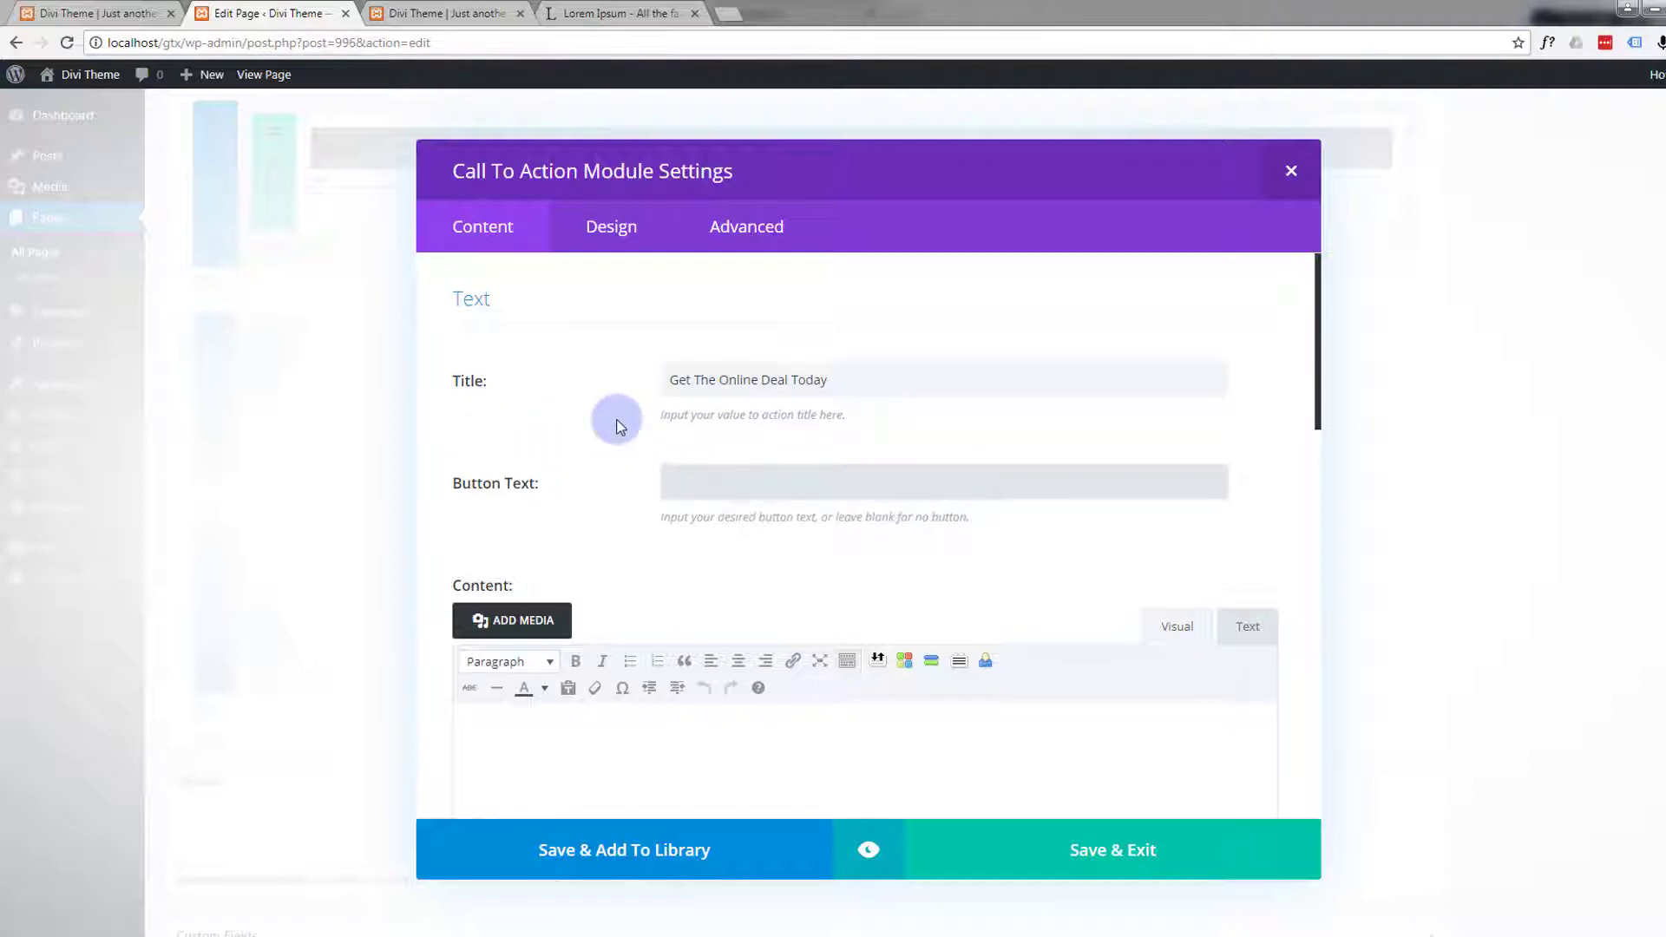
pyautogui.write('Launch')
# - Fill the module's content with placeholder text copied from the Lorem Ipsum page, from "Nulla a quam" to "lacinia pellentesque."
pyautogui.scroll(-1, 633, 441)
pyautogui.scroll(-1, 632, 447)
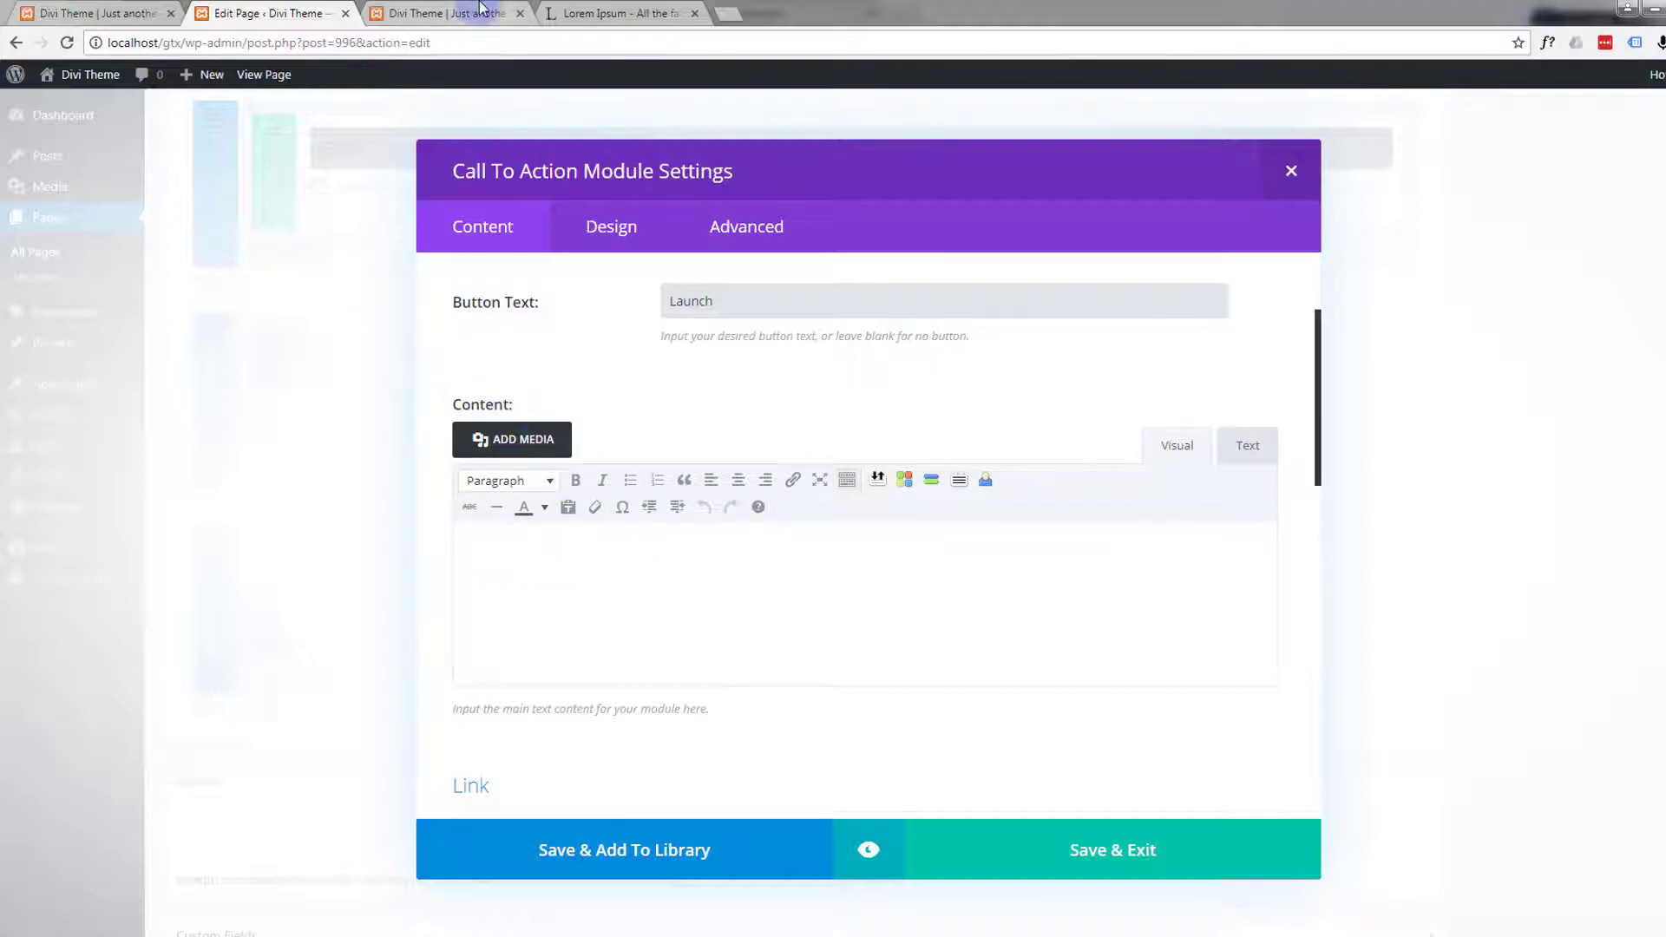
pyautogui.click(598, 12)
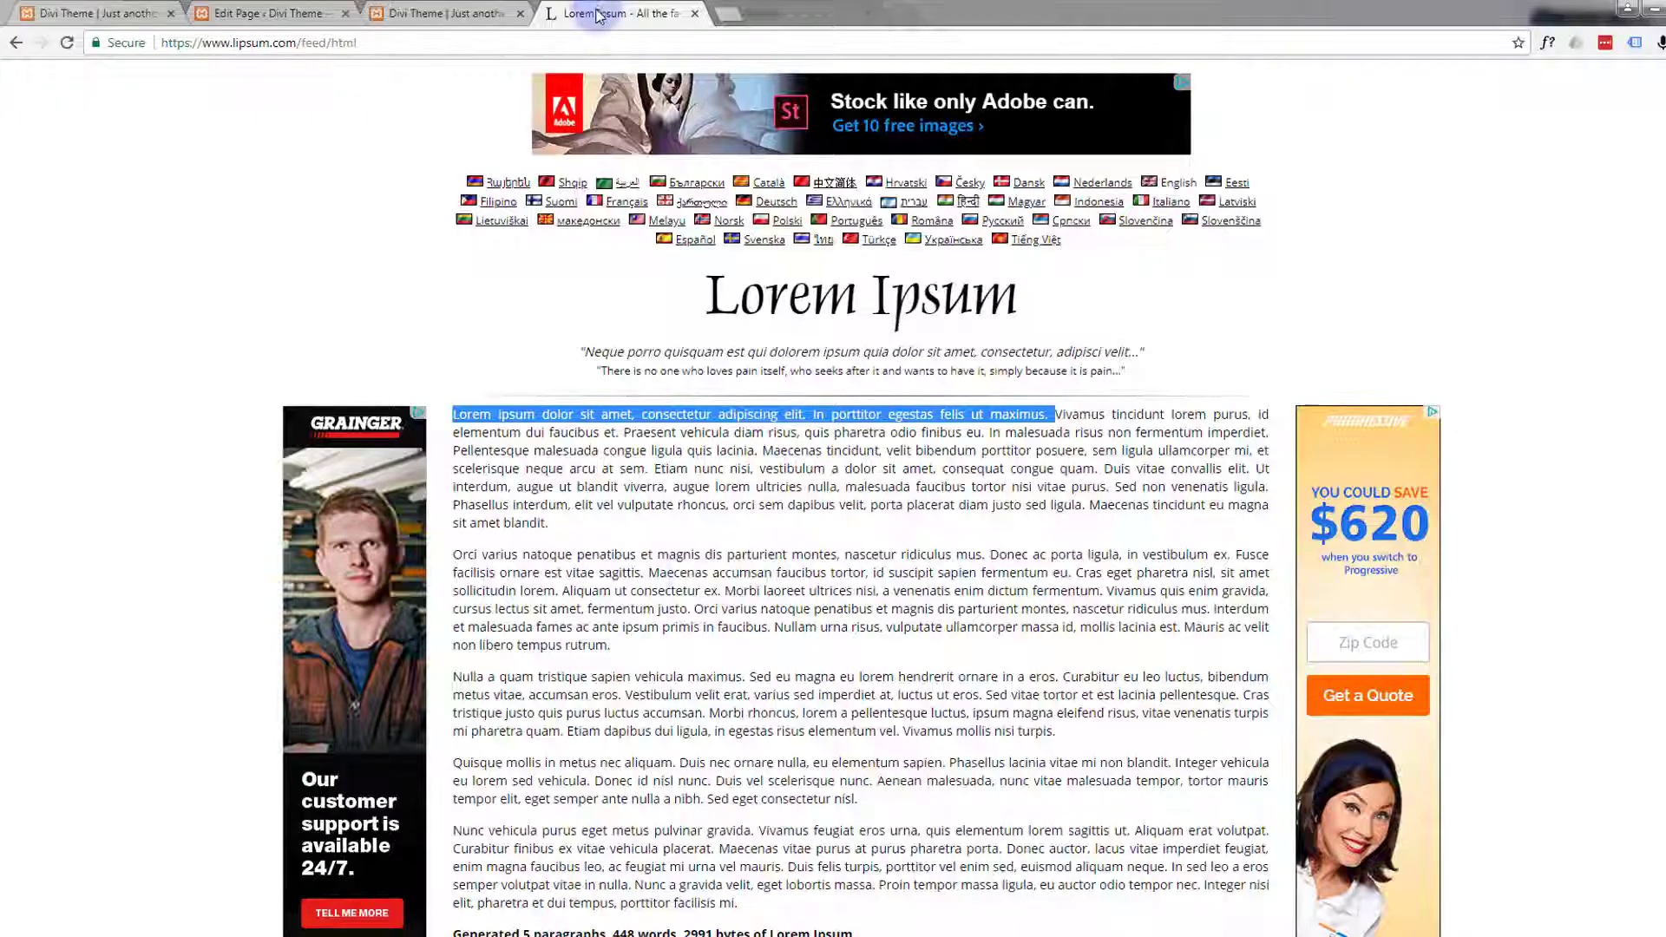
pyautogui.scroll(-1, 661, 564)
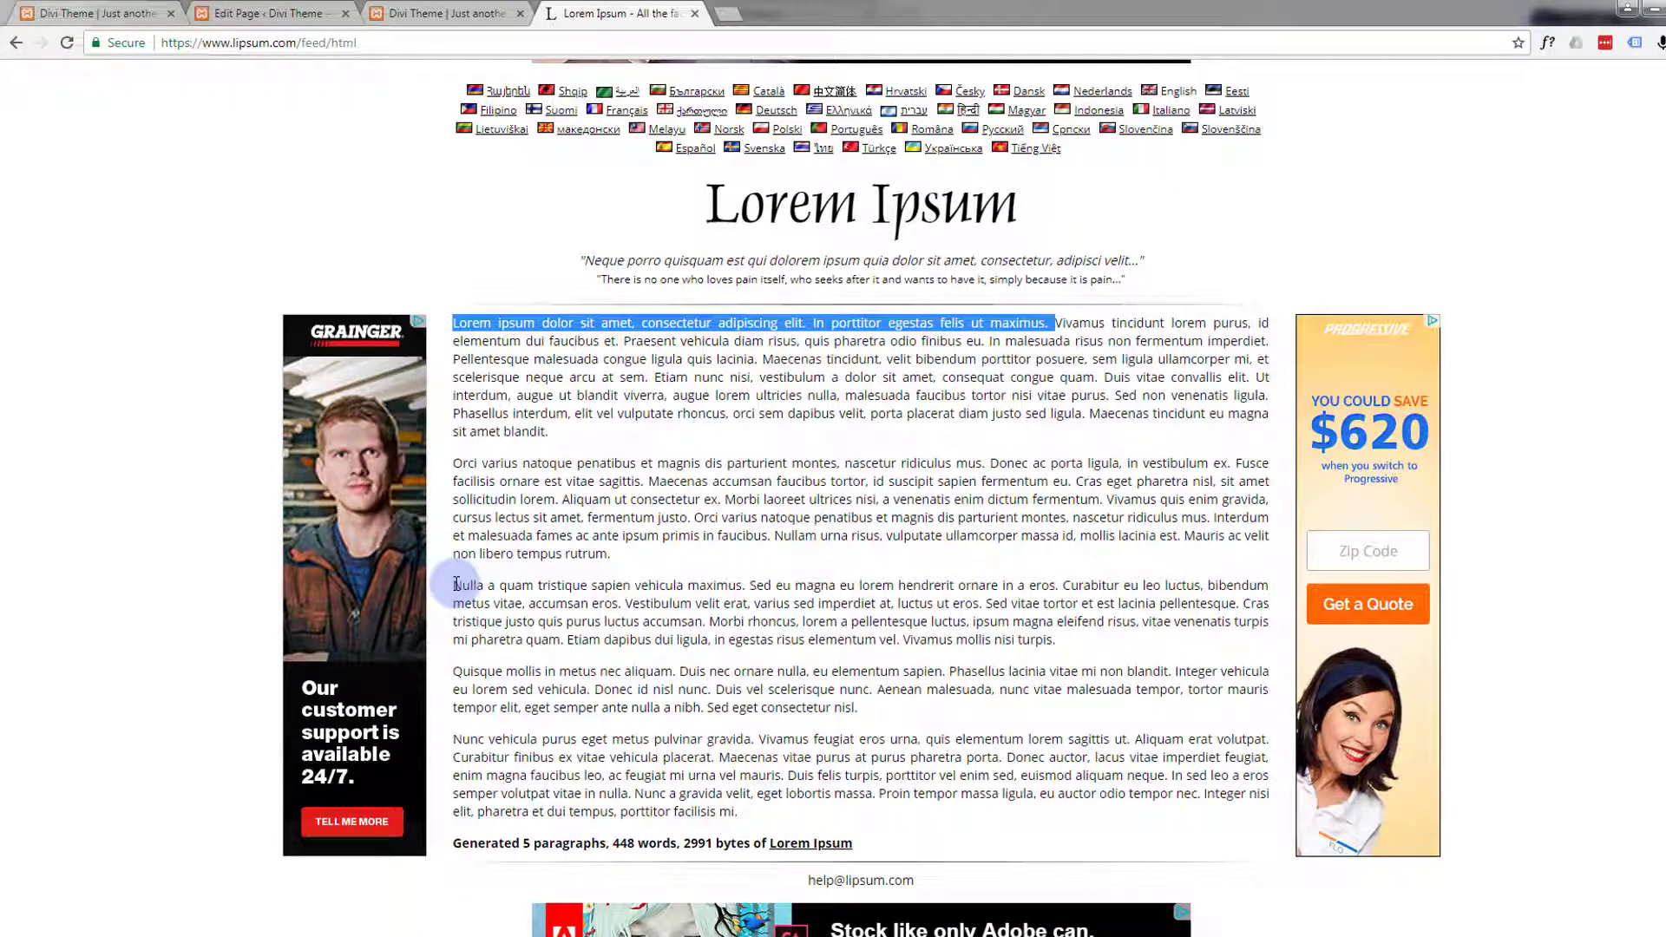
pyautogui.click(457, 584)
pyautogui.moveTo(458, 584); pyautogui.dragTo(1241, 608)
pyautogui.hotkey('ctrl', 'c')
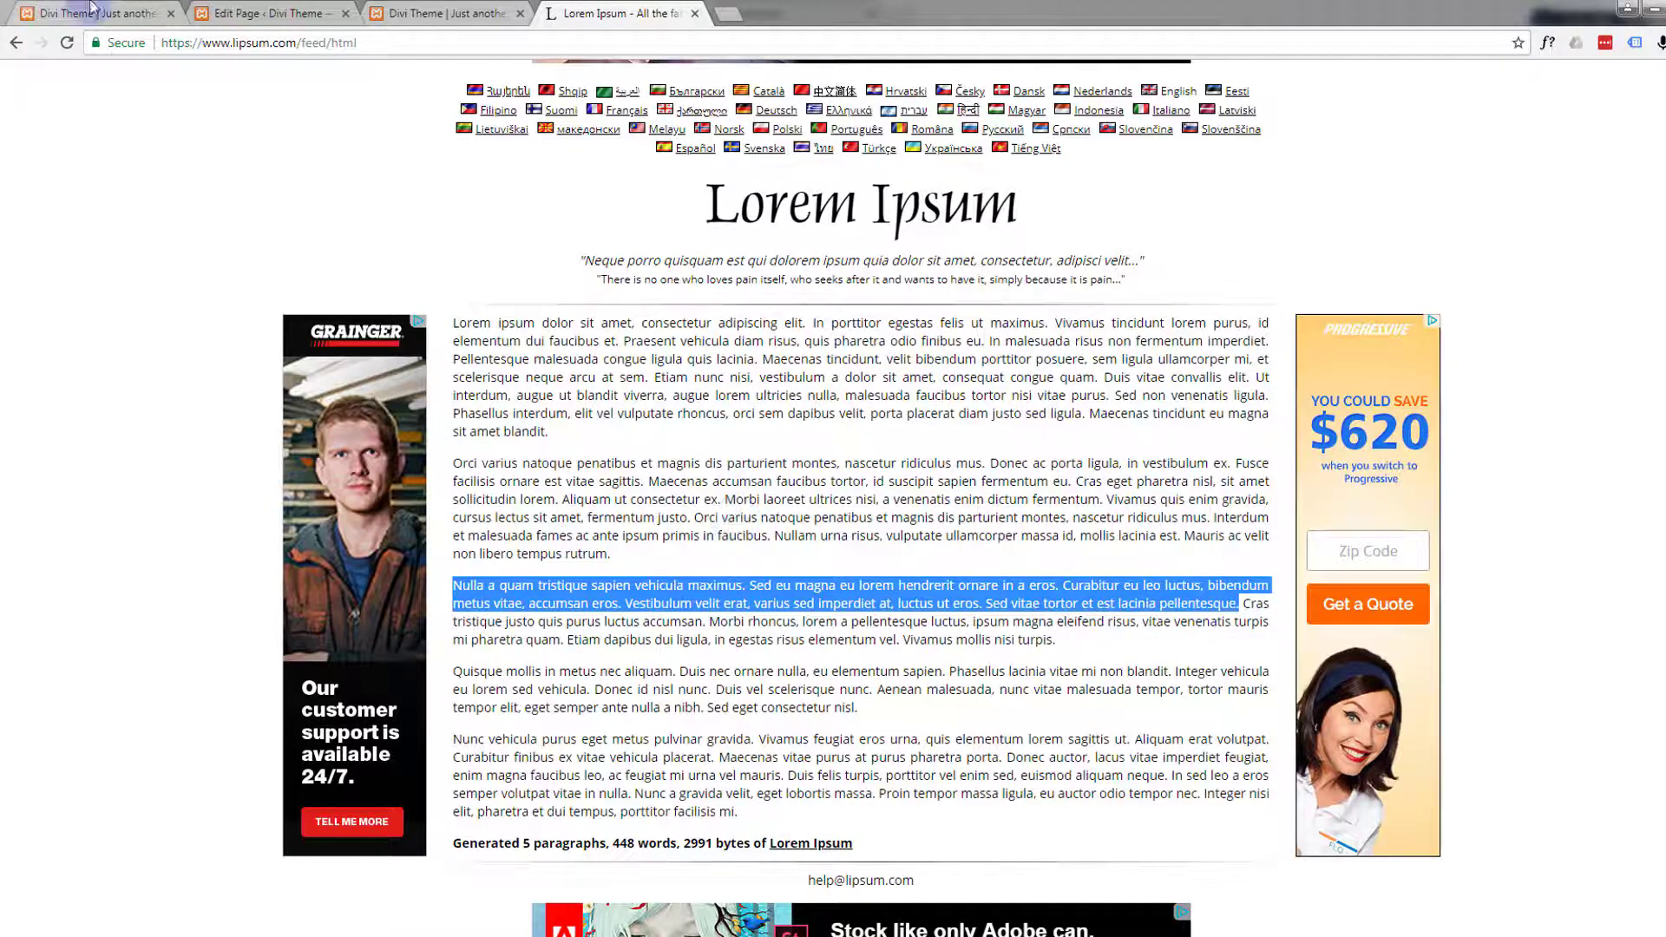
pyautogui.click(248, 14)
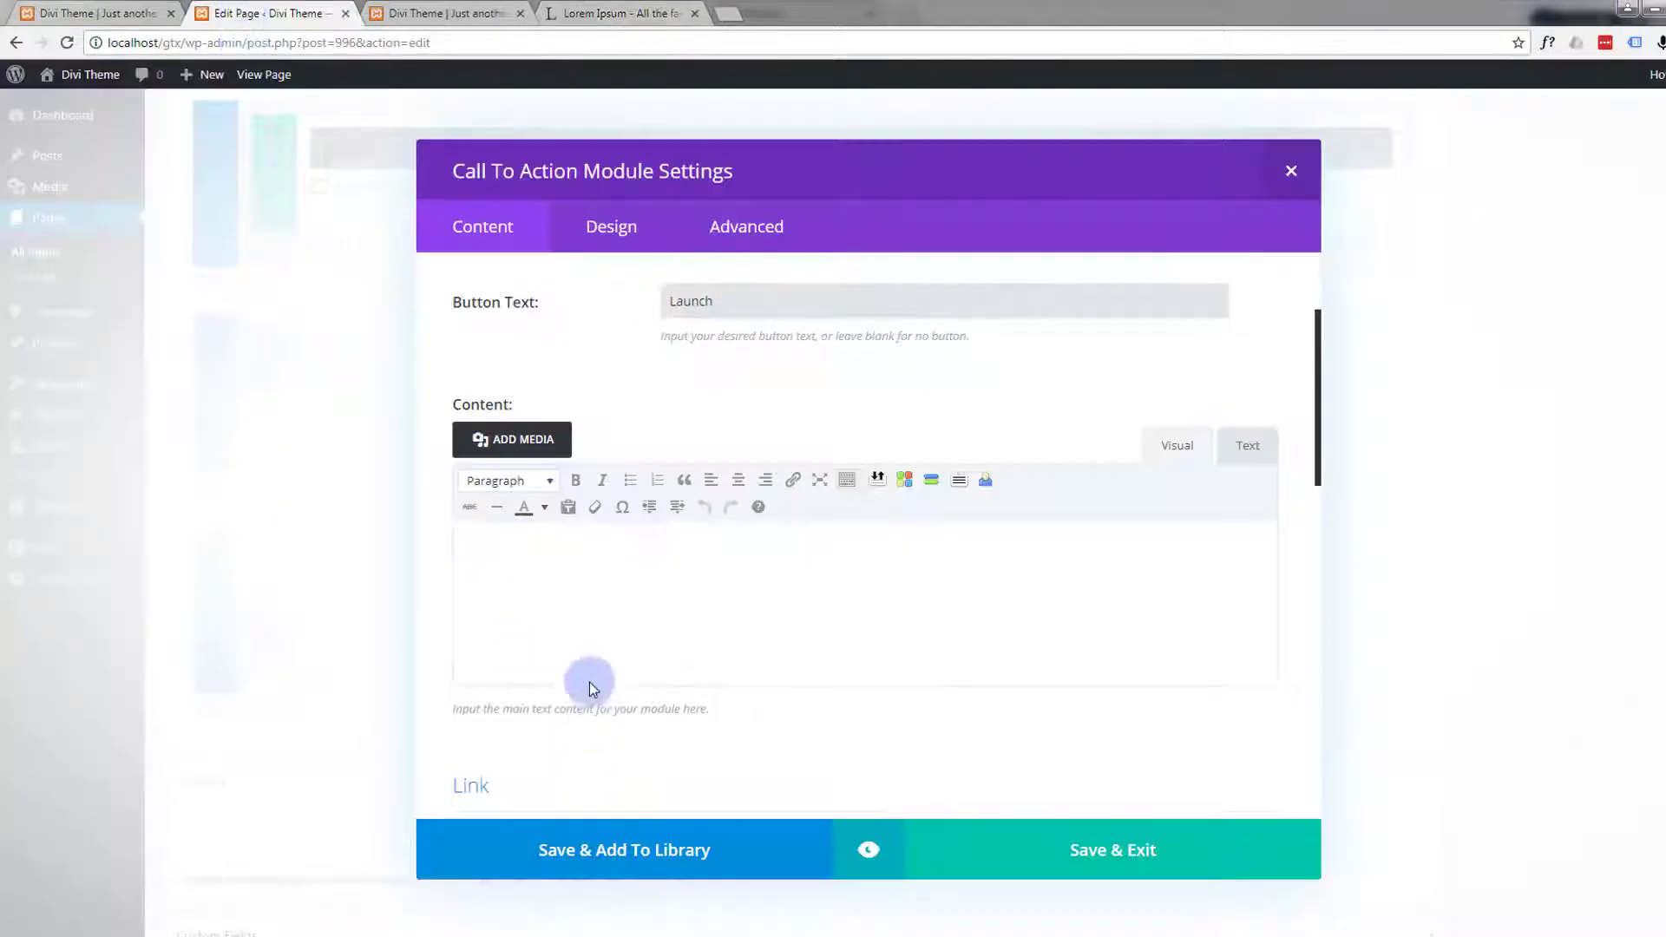
pyautogui.click(517, 554)
pyautogui.hotkey('ctrl', 'v')
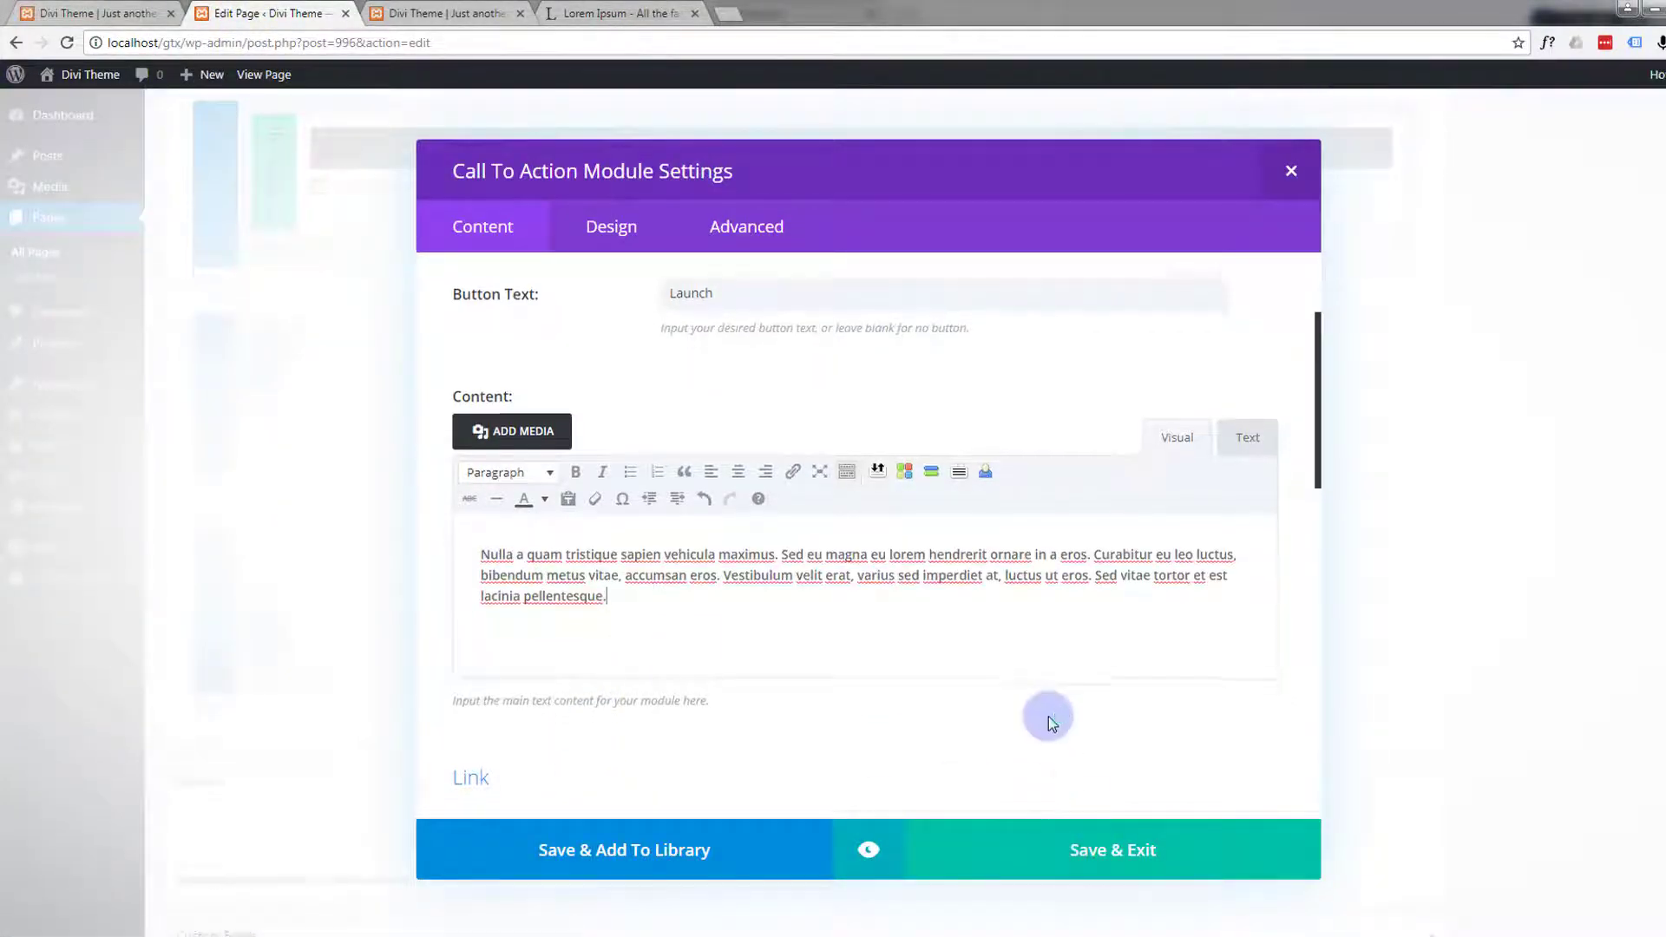
# - Set the call to action's button URL to #
pyautogui.scroll(-5, 1049, 716)
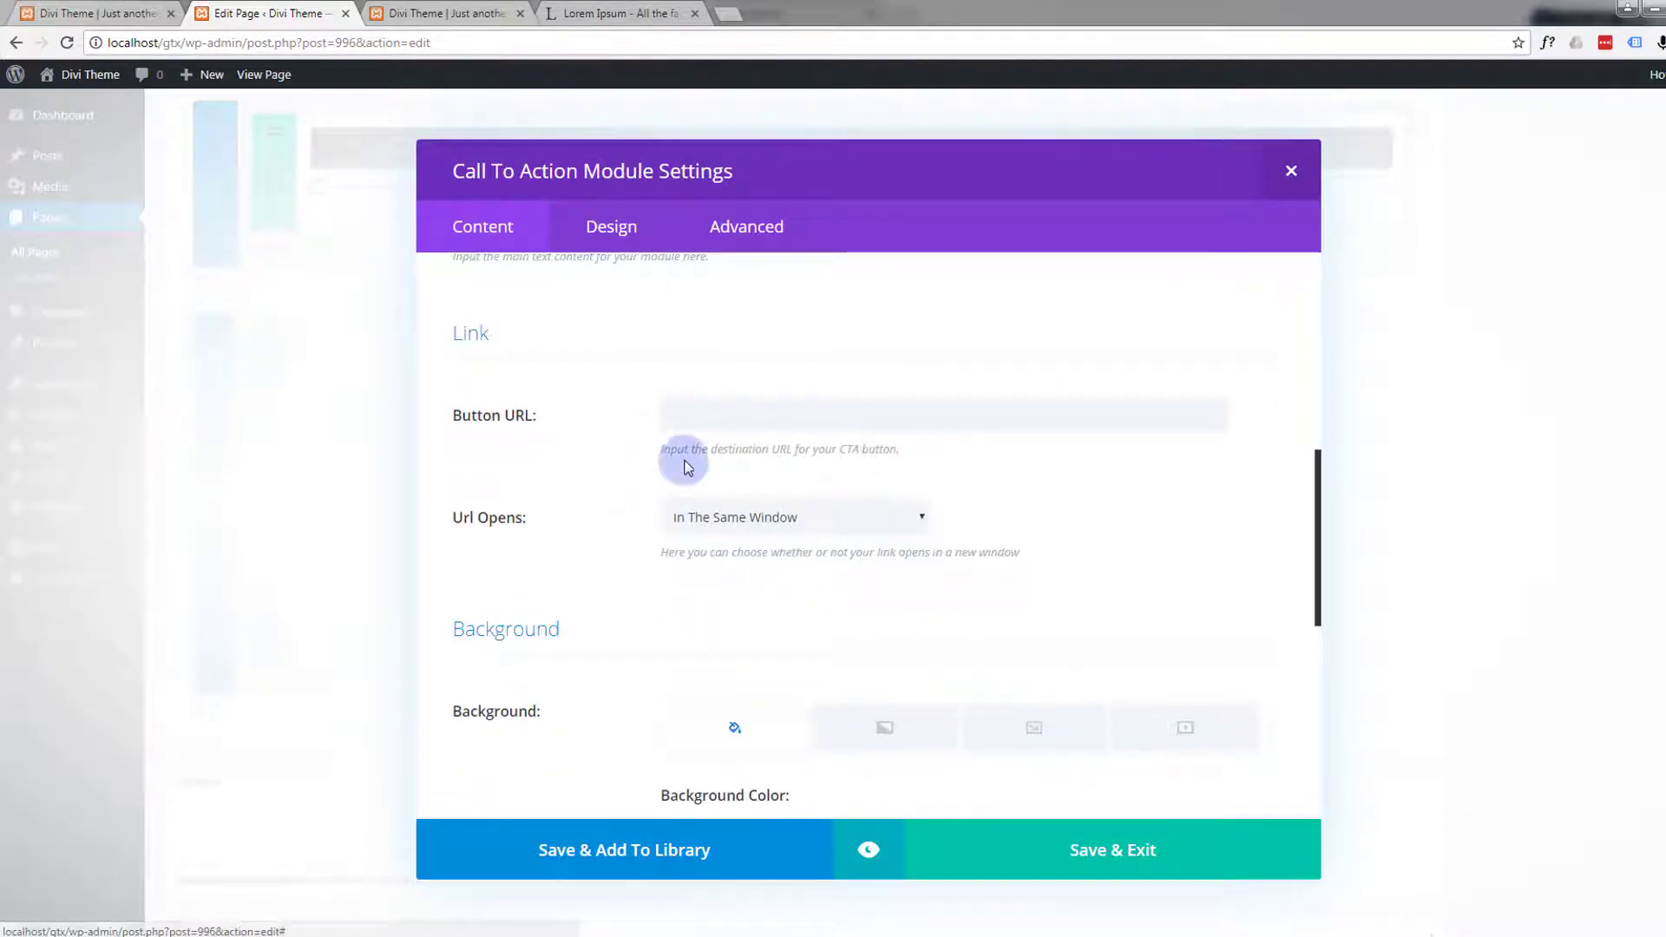
pyautogui.click(708, 416)
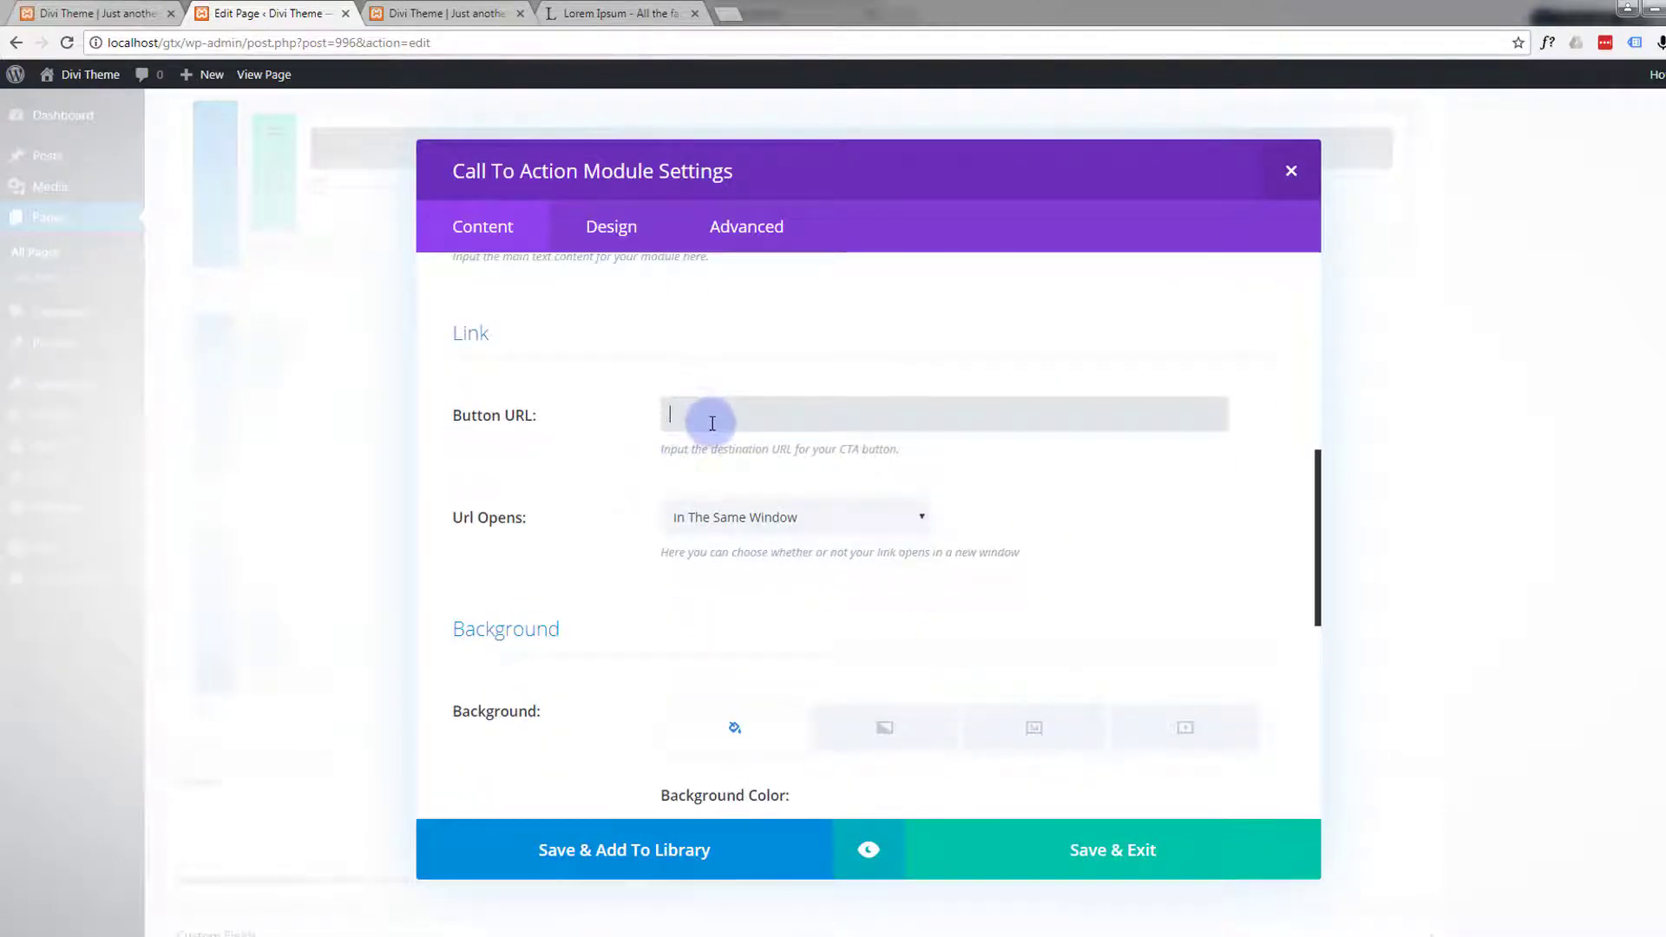
pyautogui.write('#')
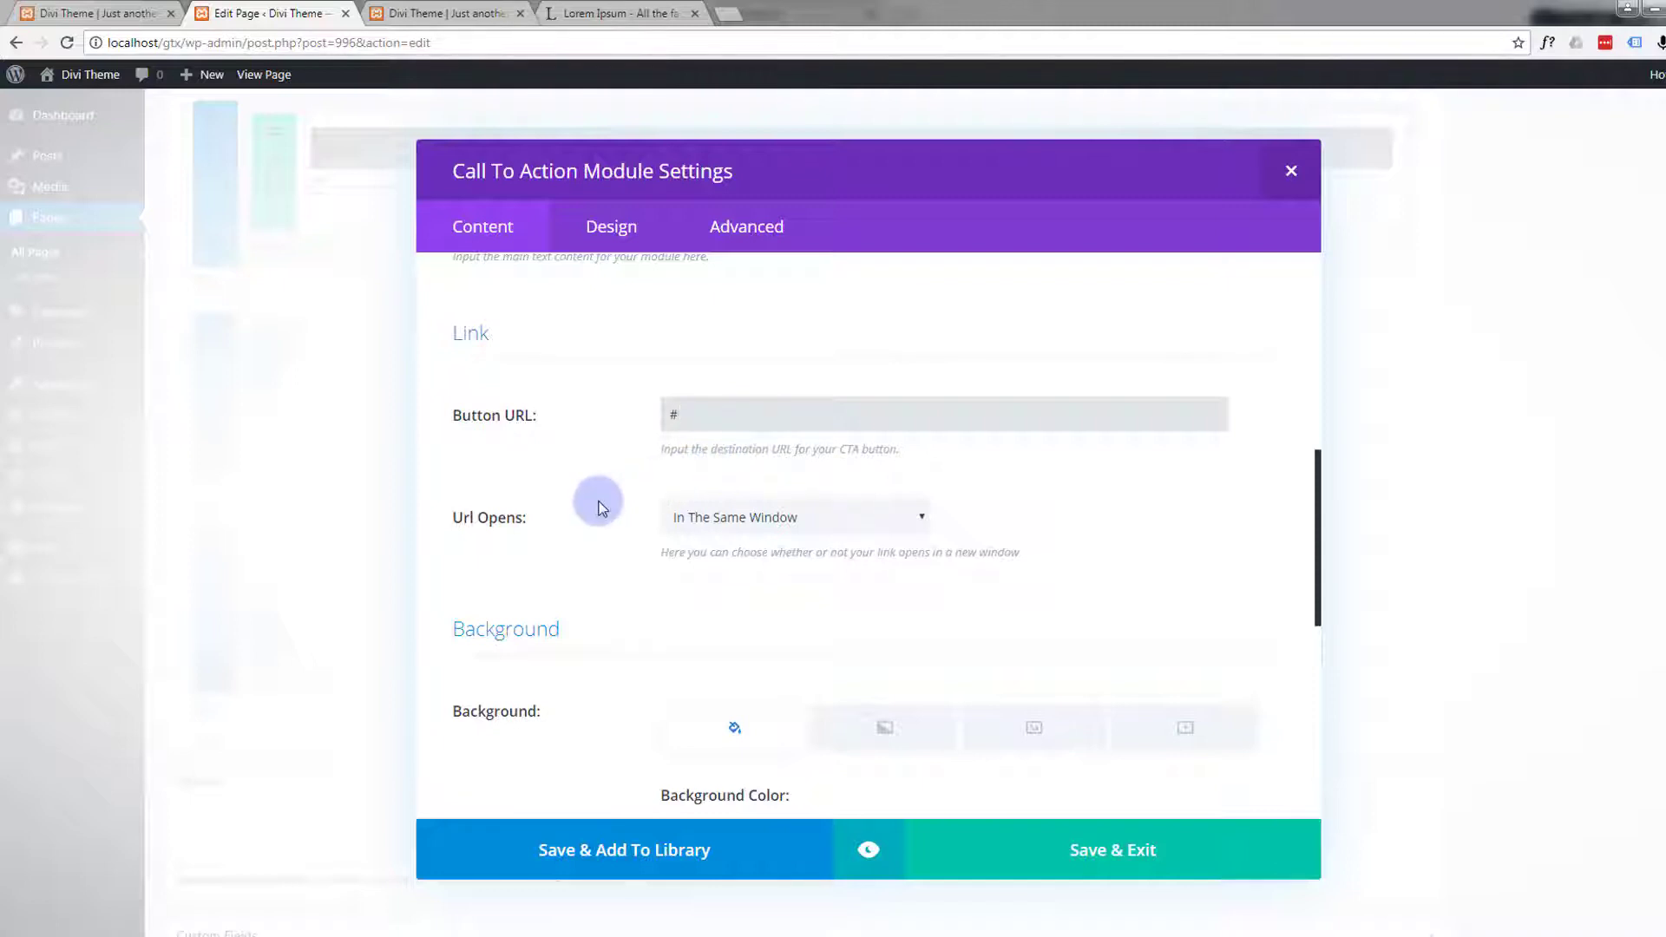
# - Make the module's background color fully transparent, rgba(126,190,197,0), and disable the use of a background color
pyautogui.scroll(-1, 603, 508)
pyautogui.scroll(-1, 603, 507)
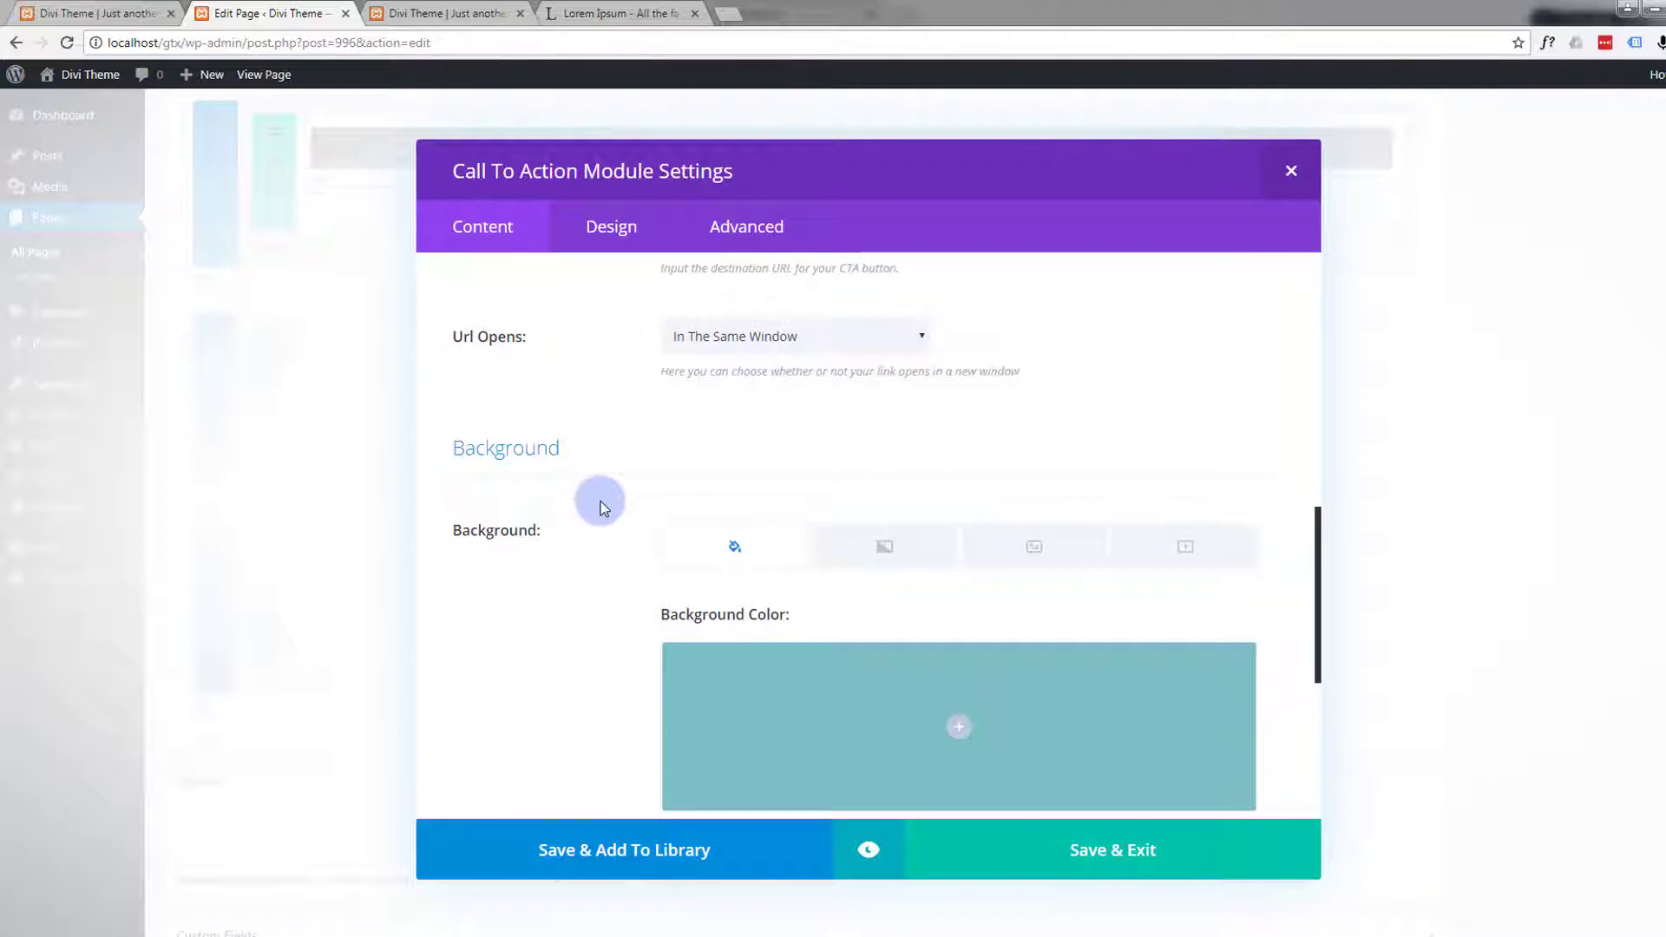
pyautogui.scroll(-1, 601, 504)
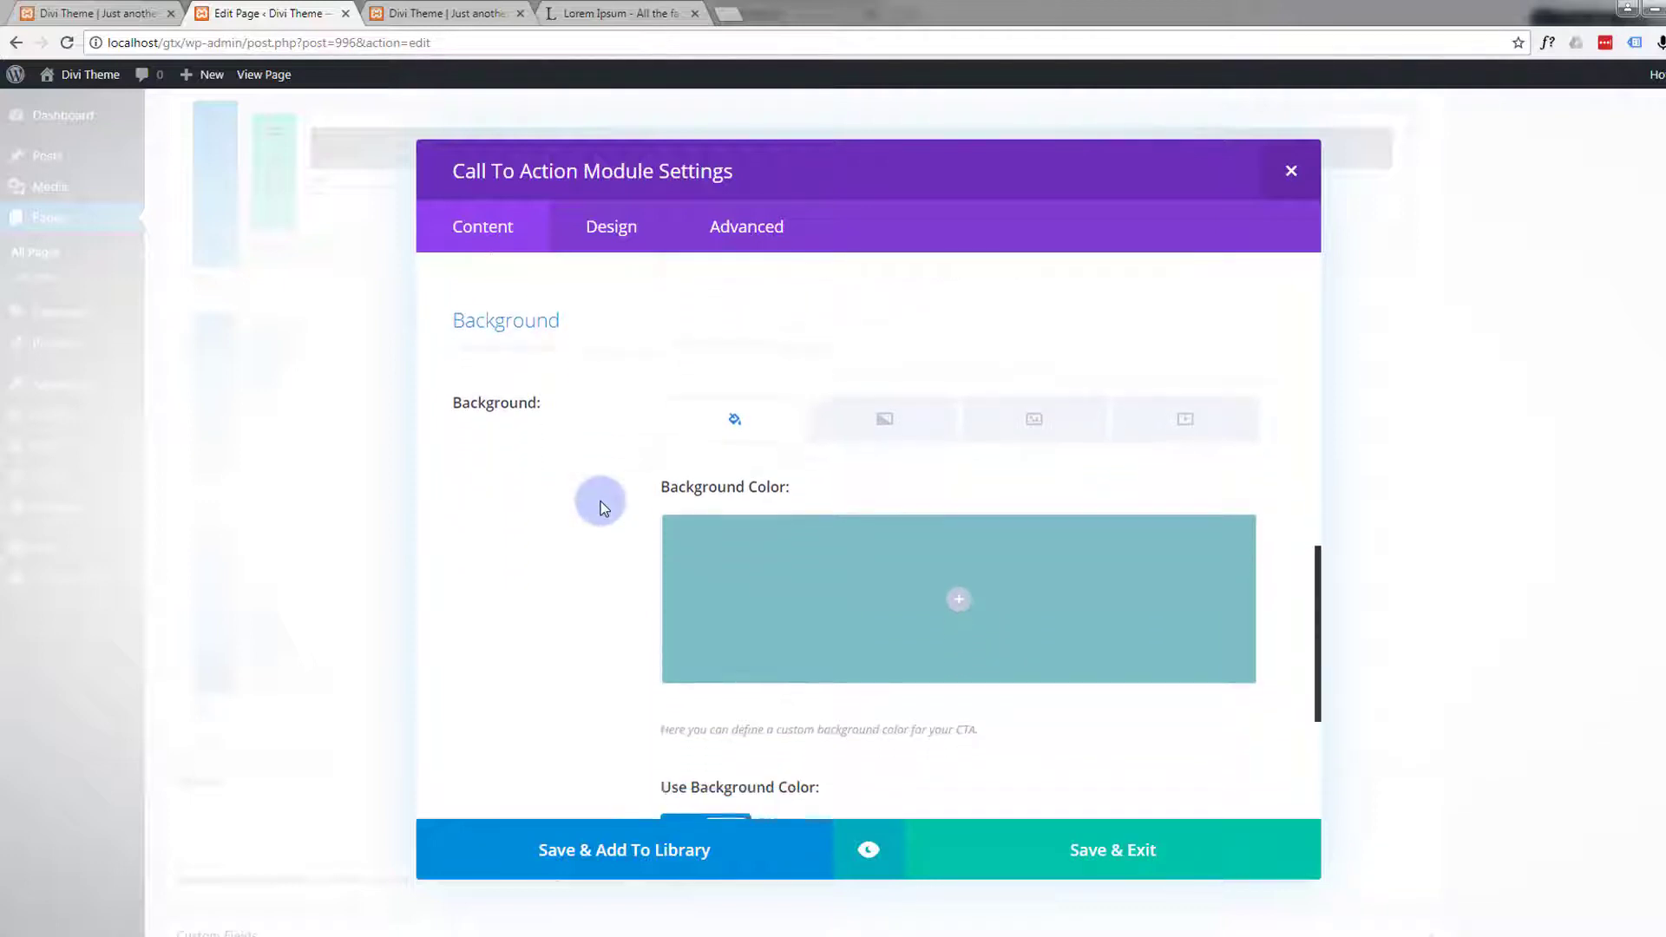
pyautogui.scroll(-1, 598, 499)
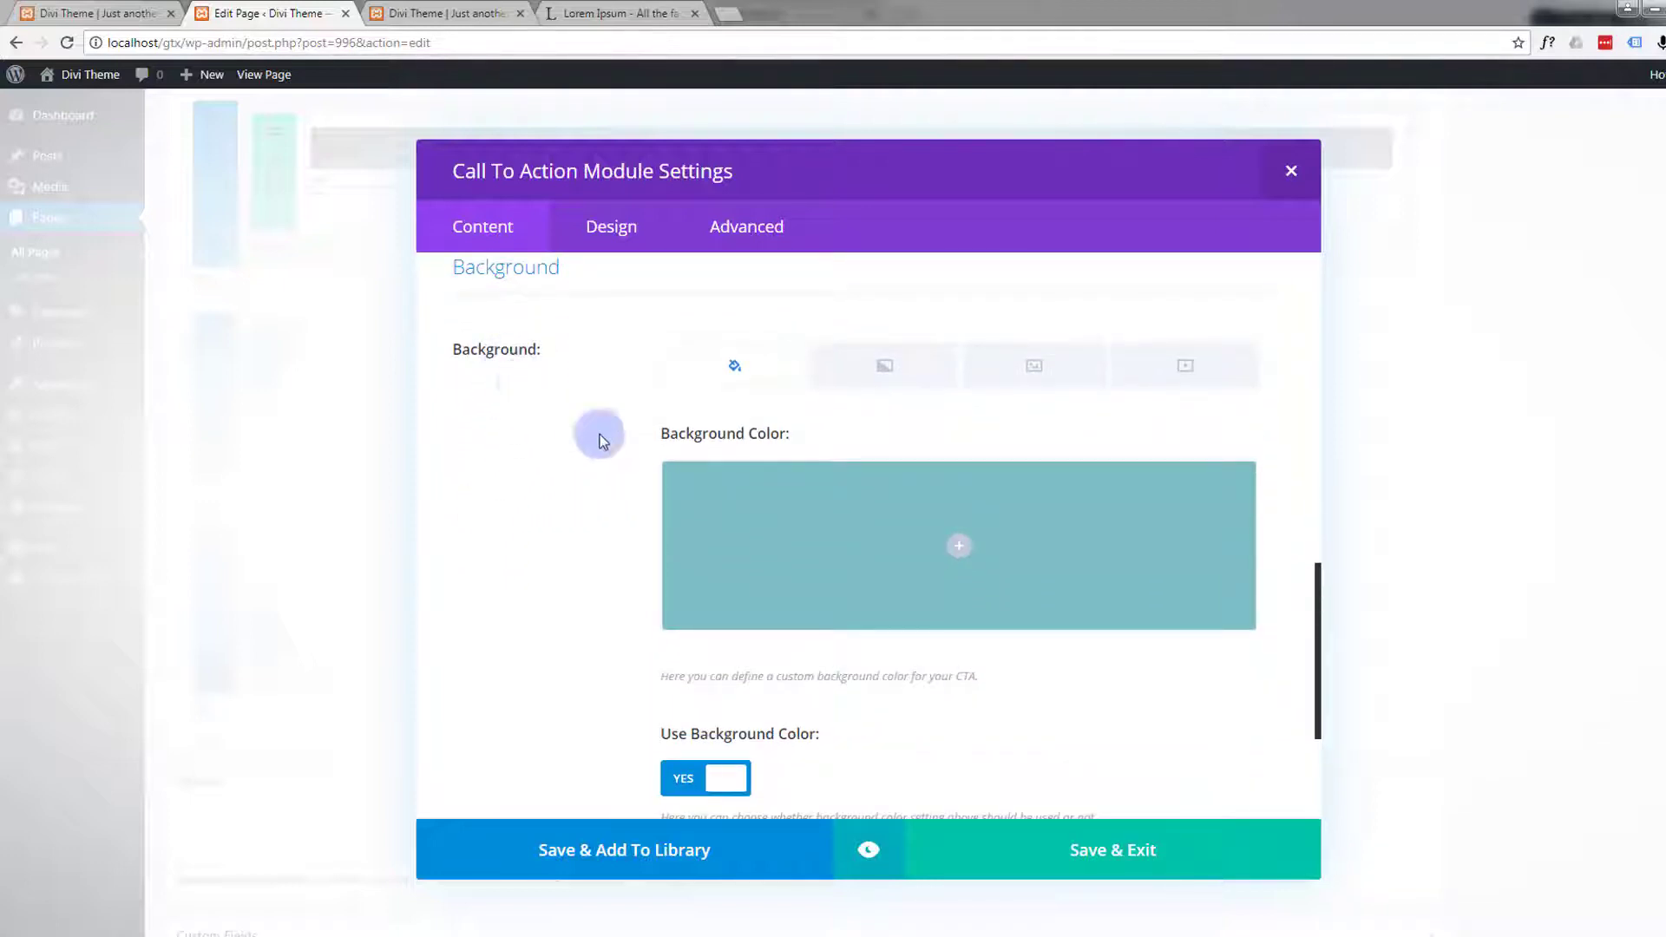
pyautogui.click(960, 555)
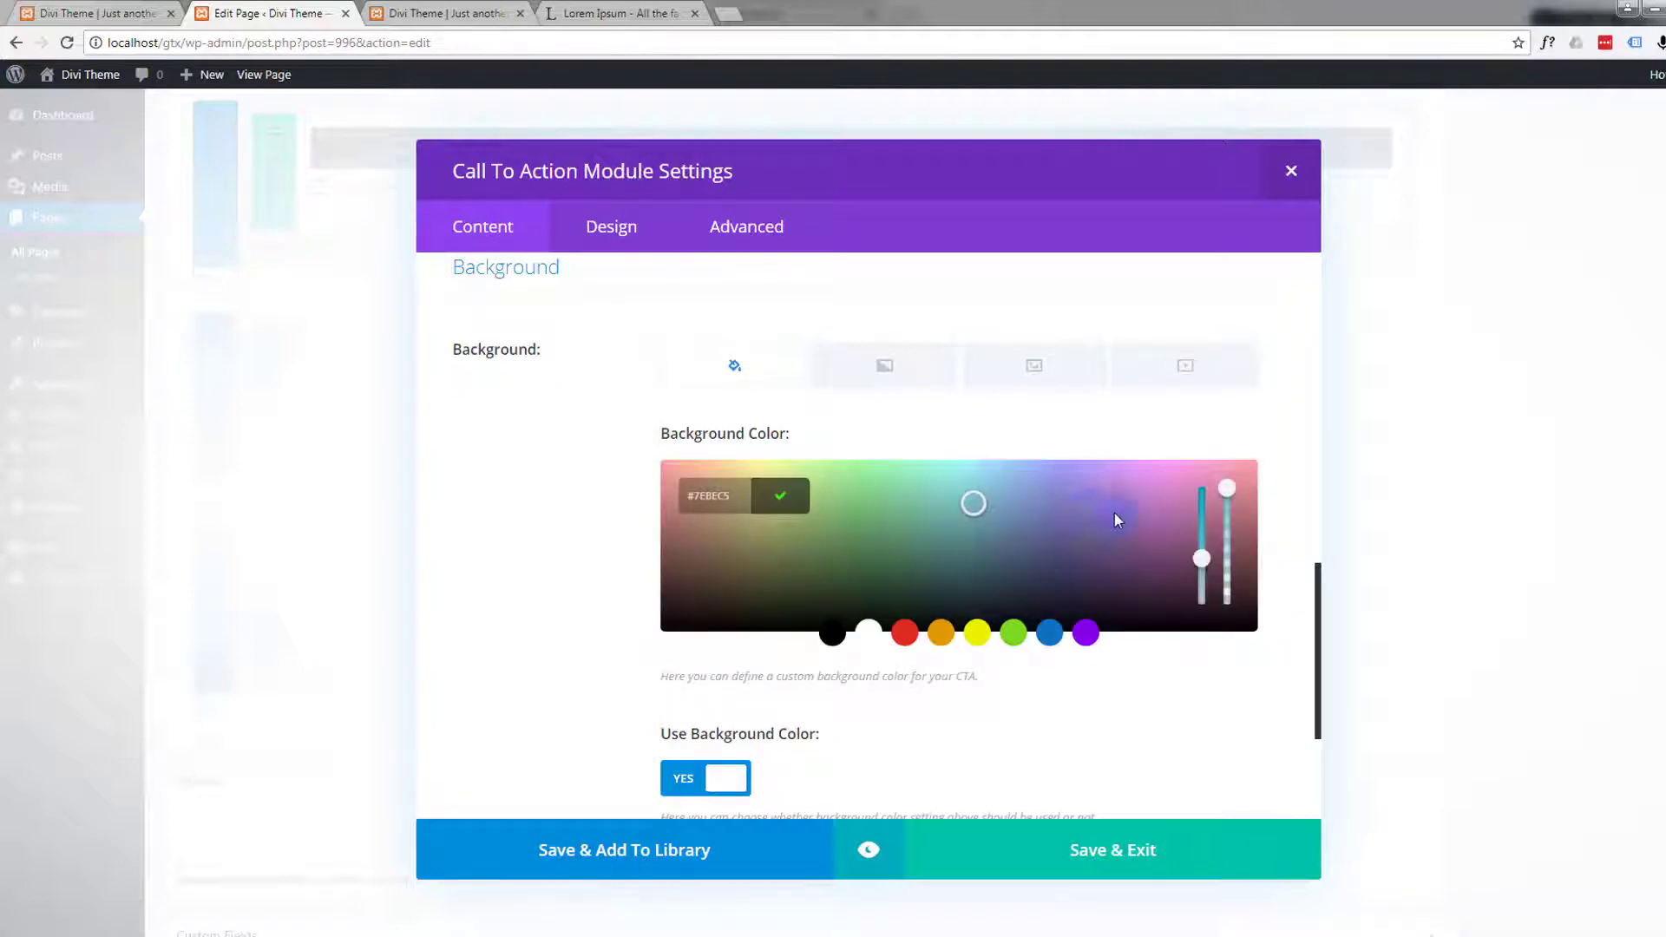
pyautogui.moveTo(1227, 490); pyautogui.dragTo(1230, 626)
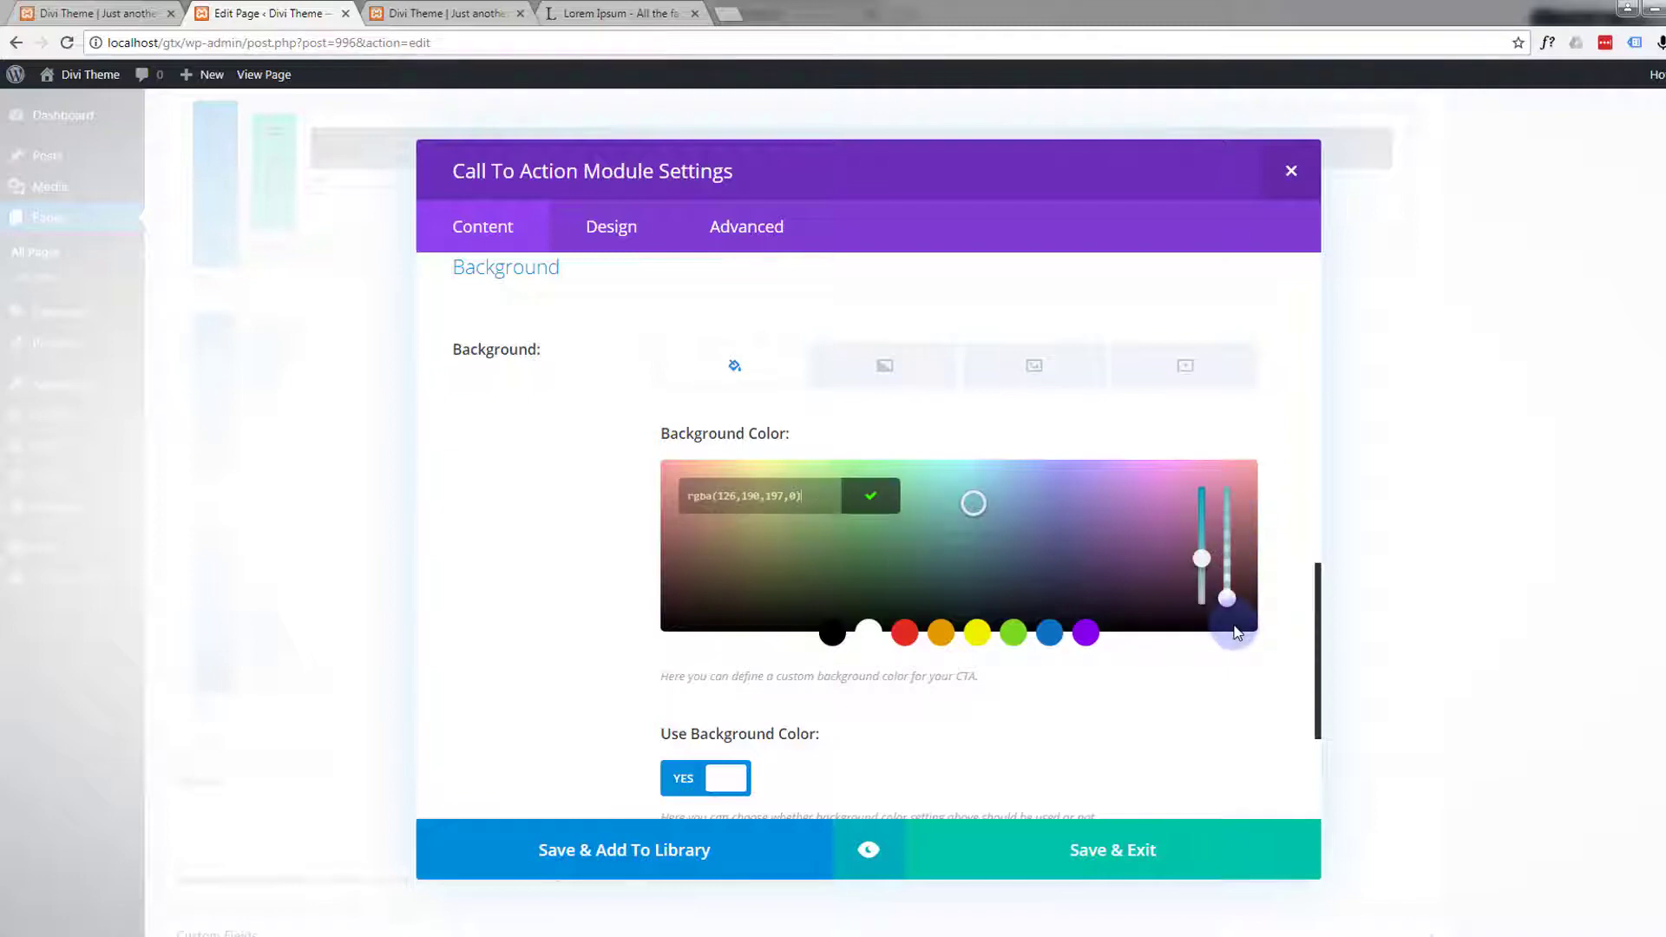
pyautogui.click(557, 621)
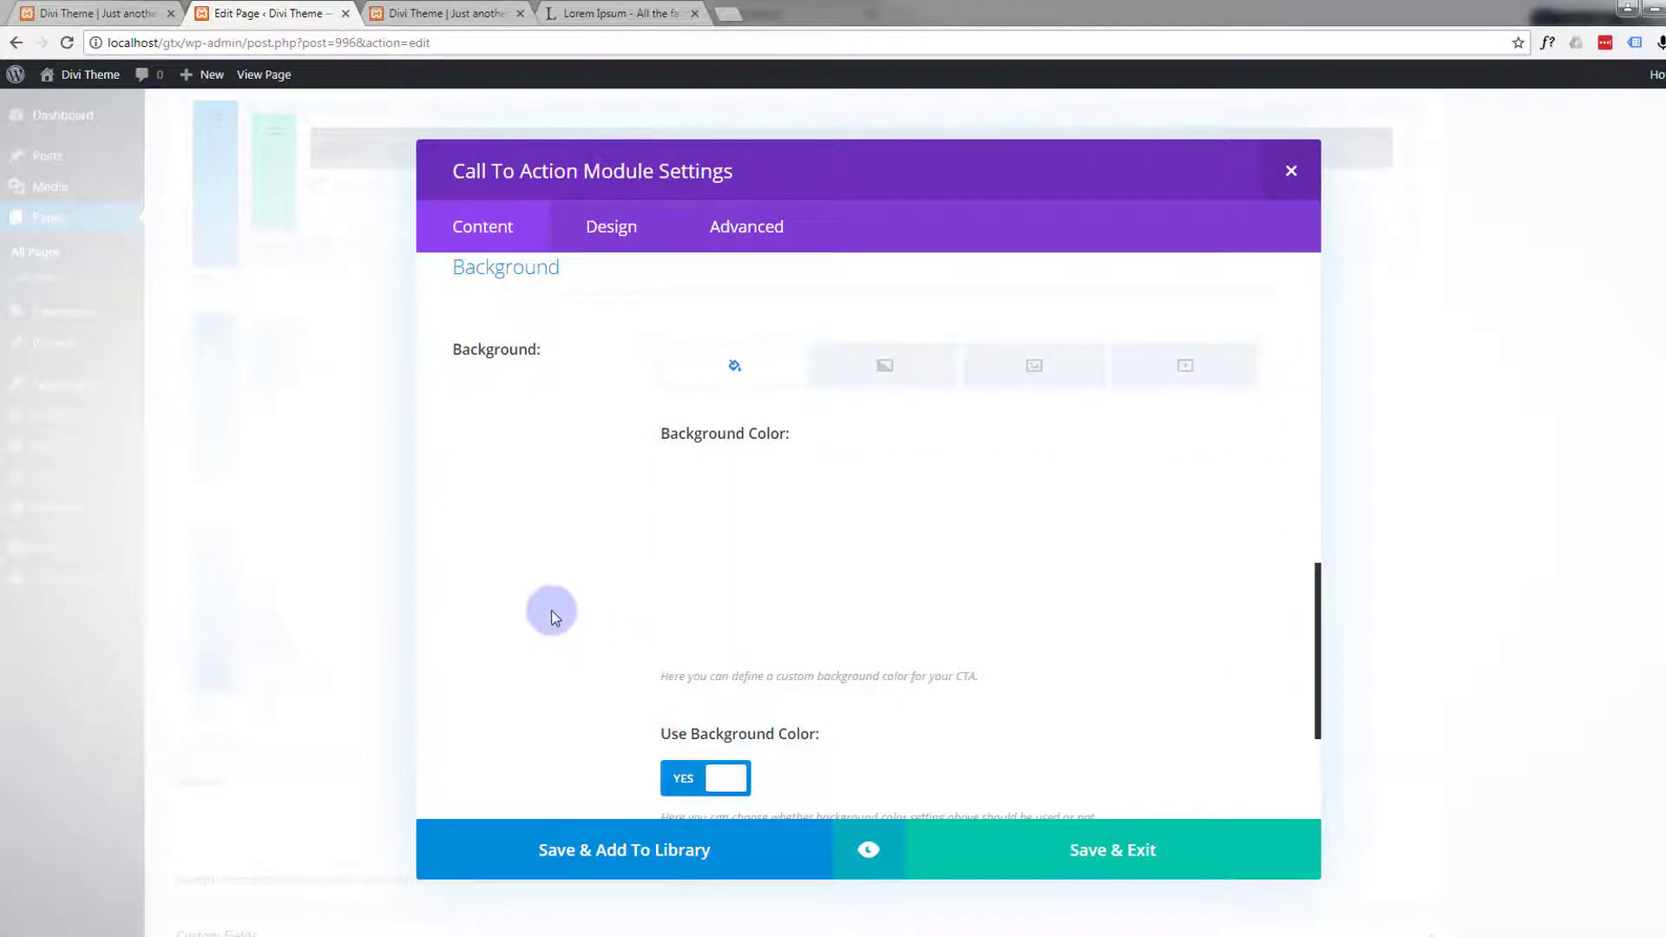
pyautogui.scroll(-2, 550, 609)
pyautogui.click(681, 597)
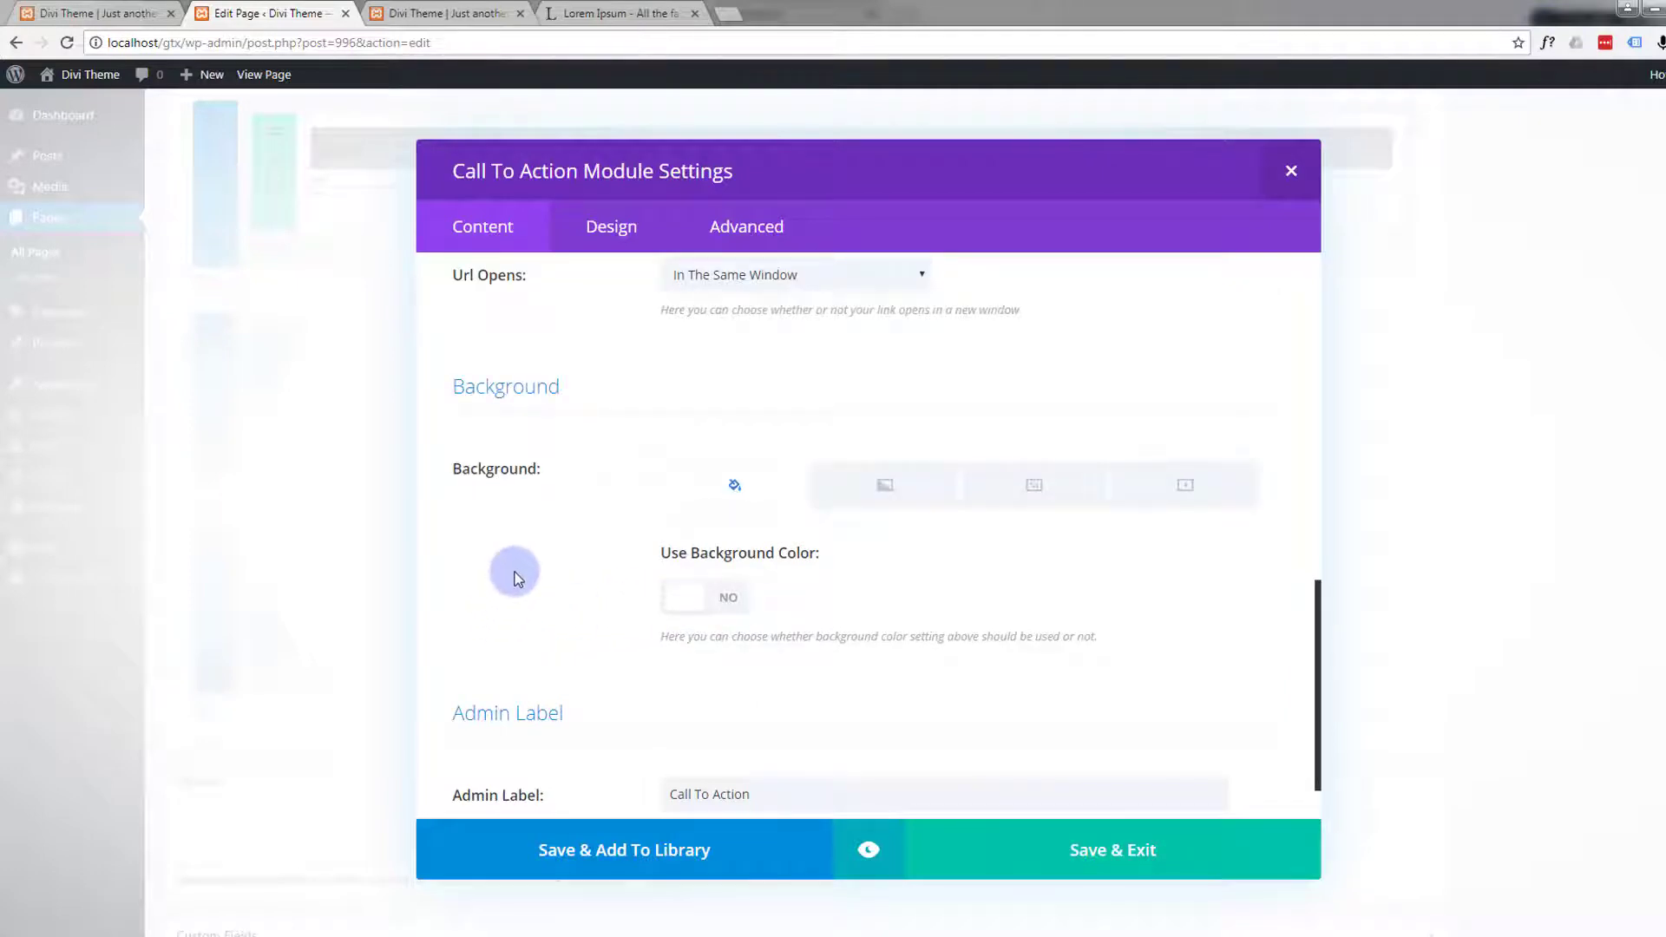
# - Set the call to action's text orientation to left in its design settings
pyautogui.scroll(-1, 516, 571)
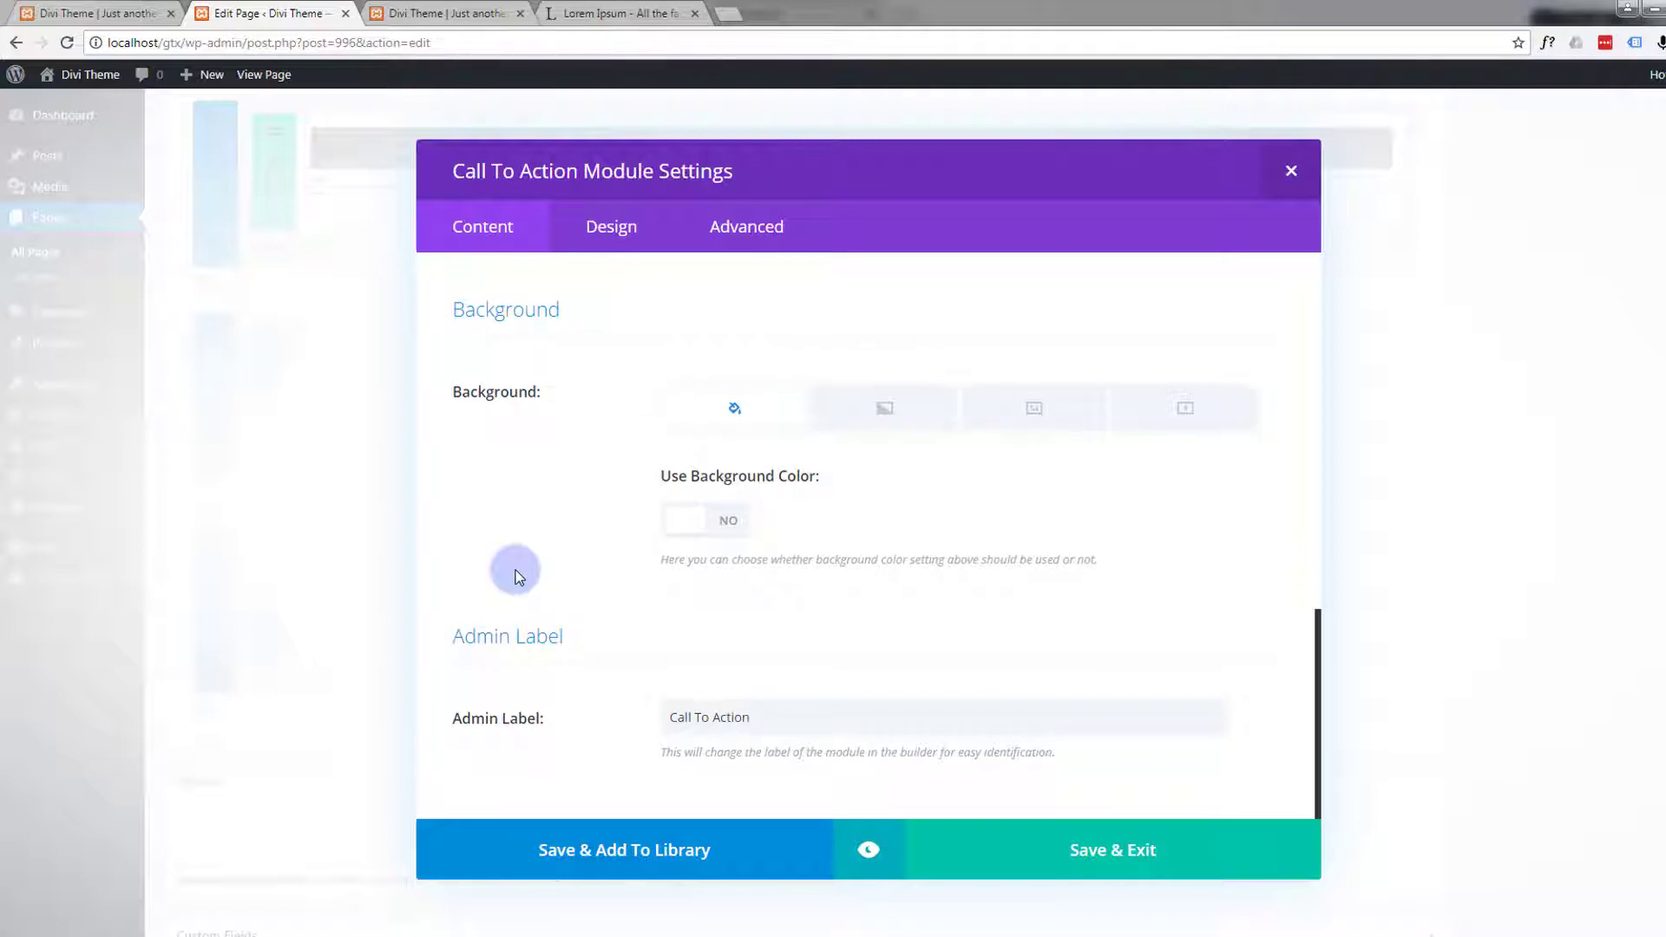
pyautogui.click(603, 241)
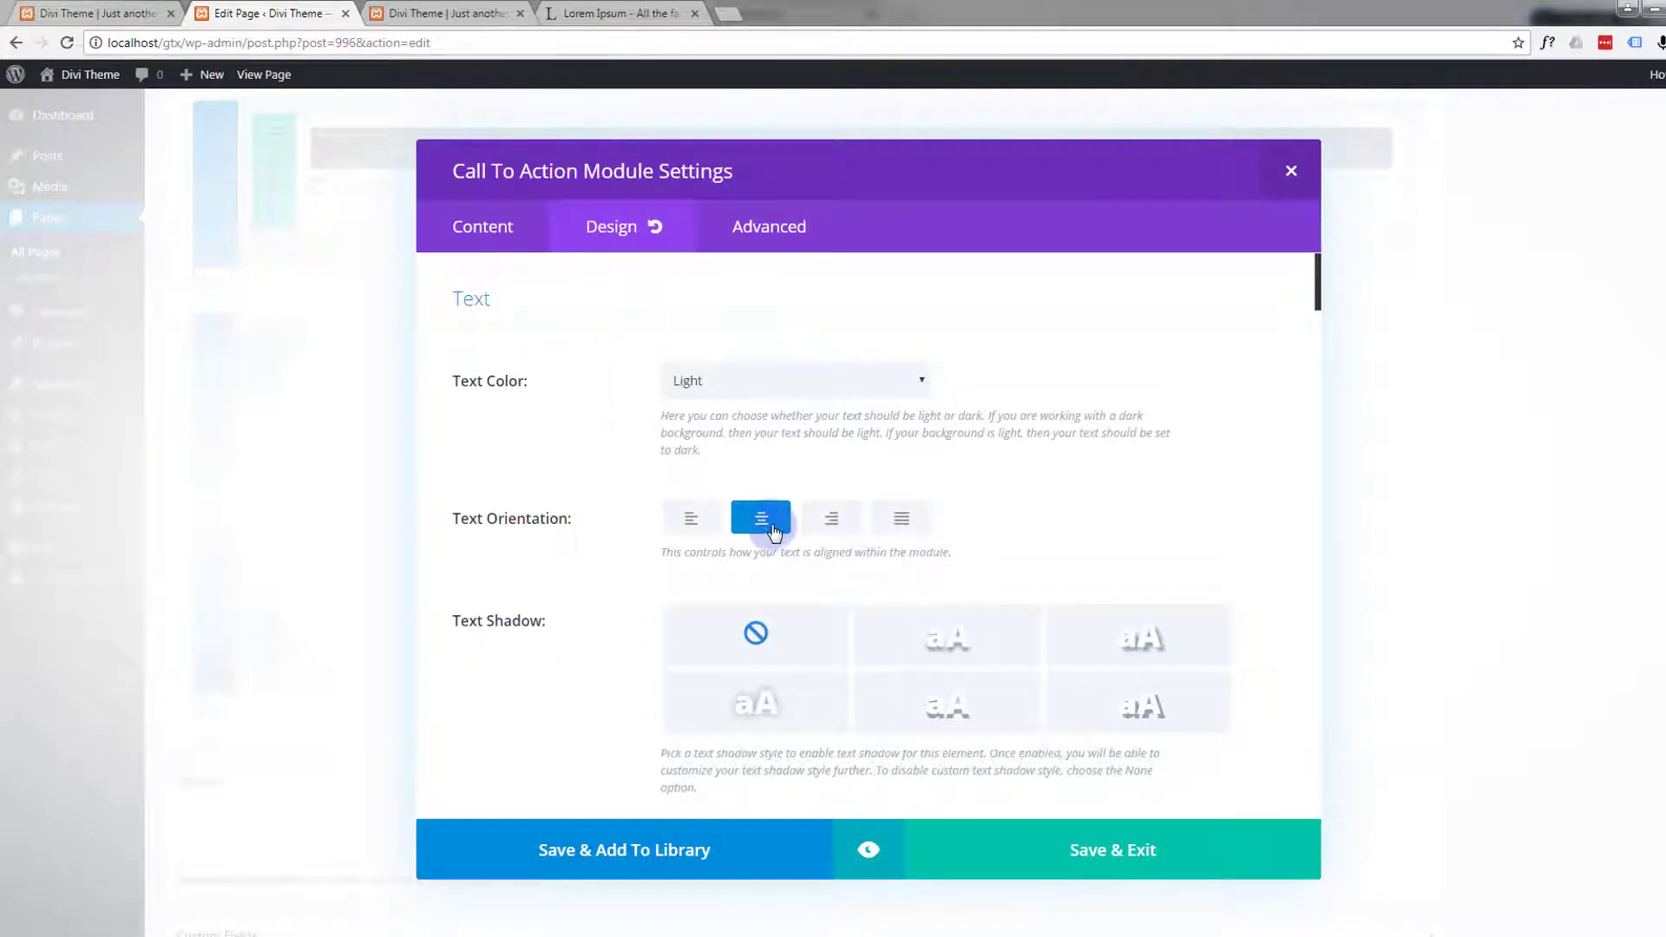
pyautogui.click(692, 519)
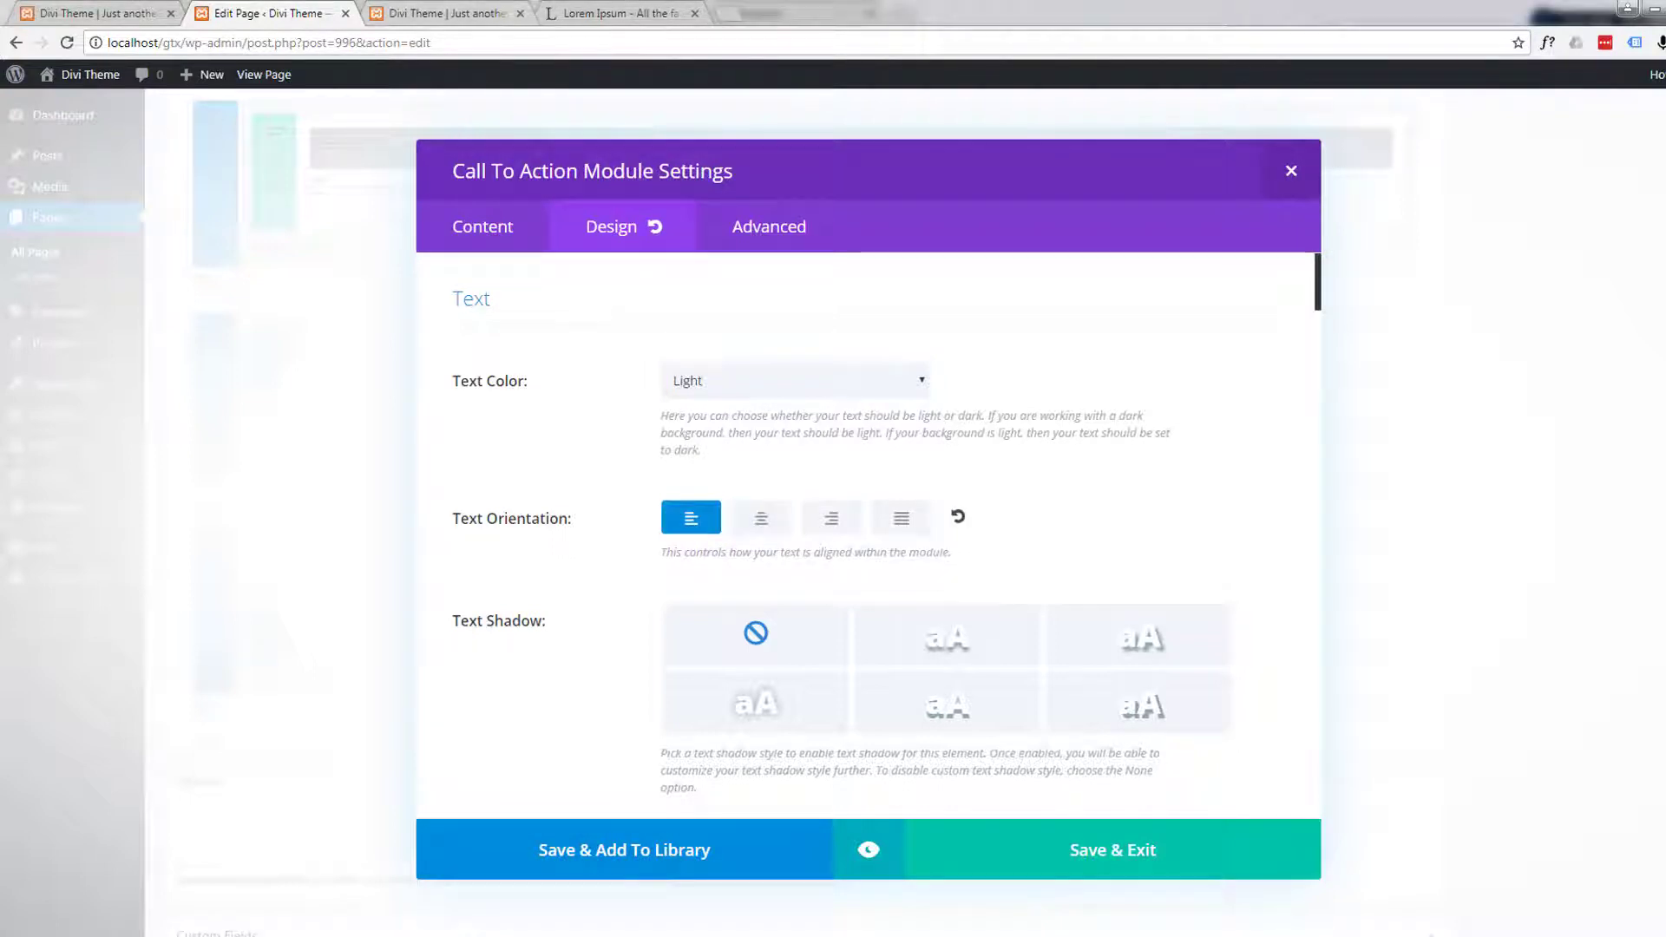
# - Set the call to action's title text color to #12b1d6
pyautogui.scroll(-3, 1048, 564)
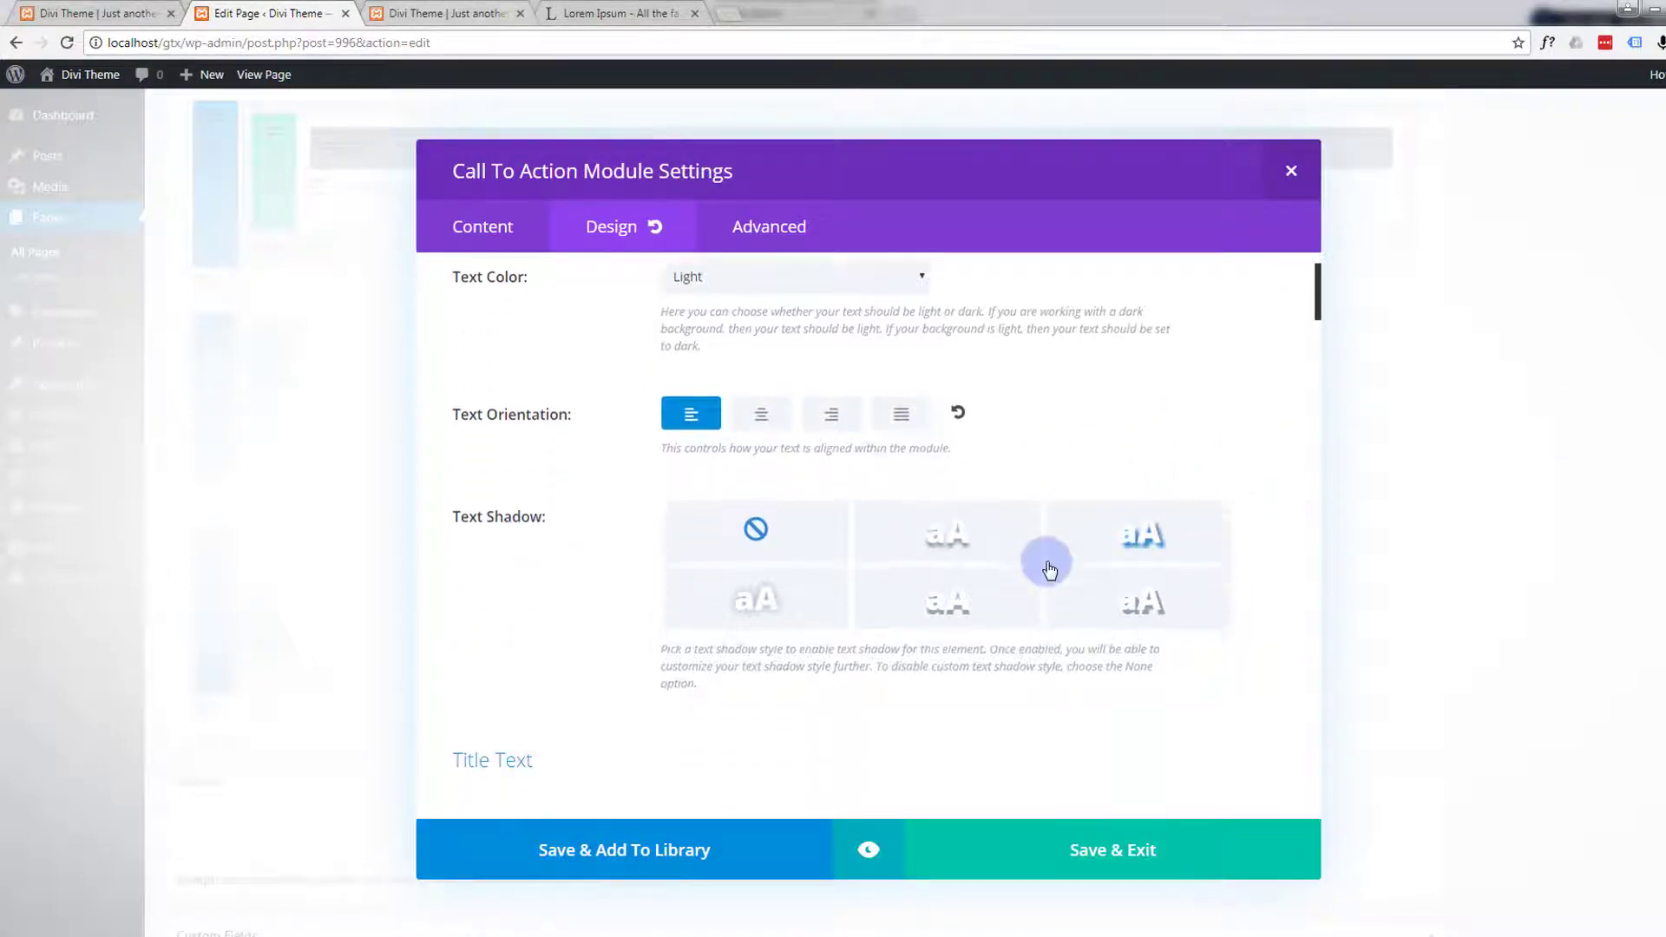
pyautogui.scroll(-2, 1048, 564)
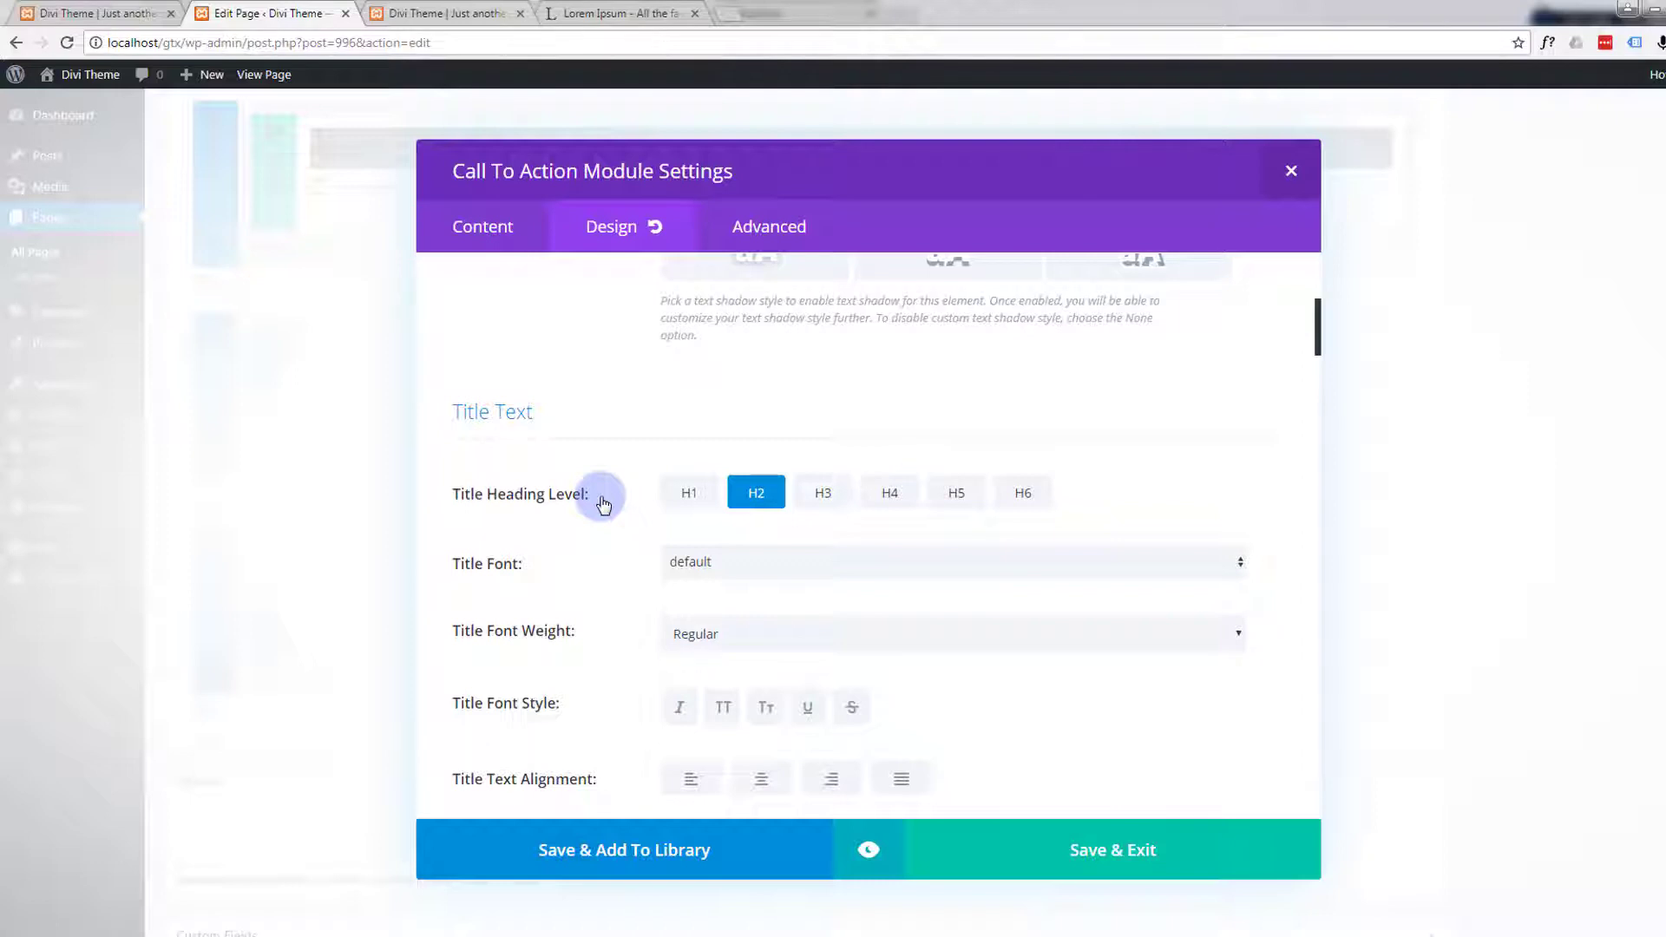
pyautogui.scroll(-2, 585, 538)
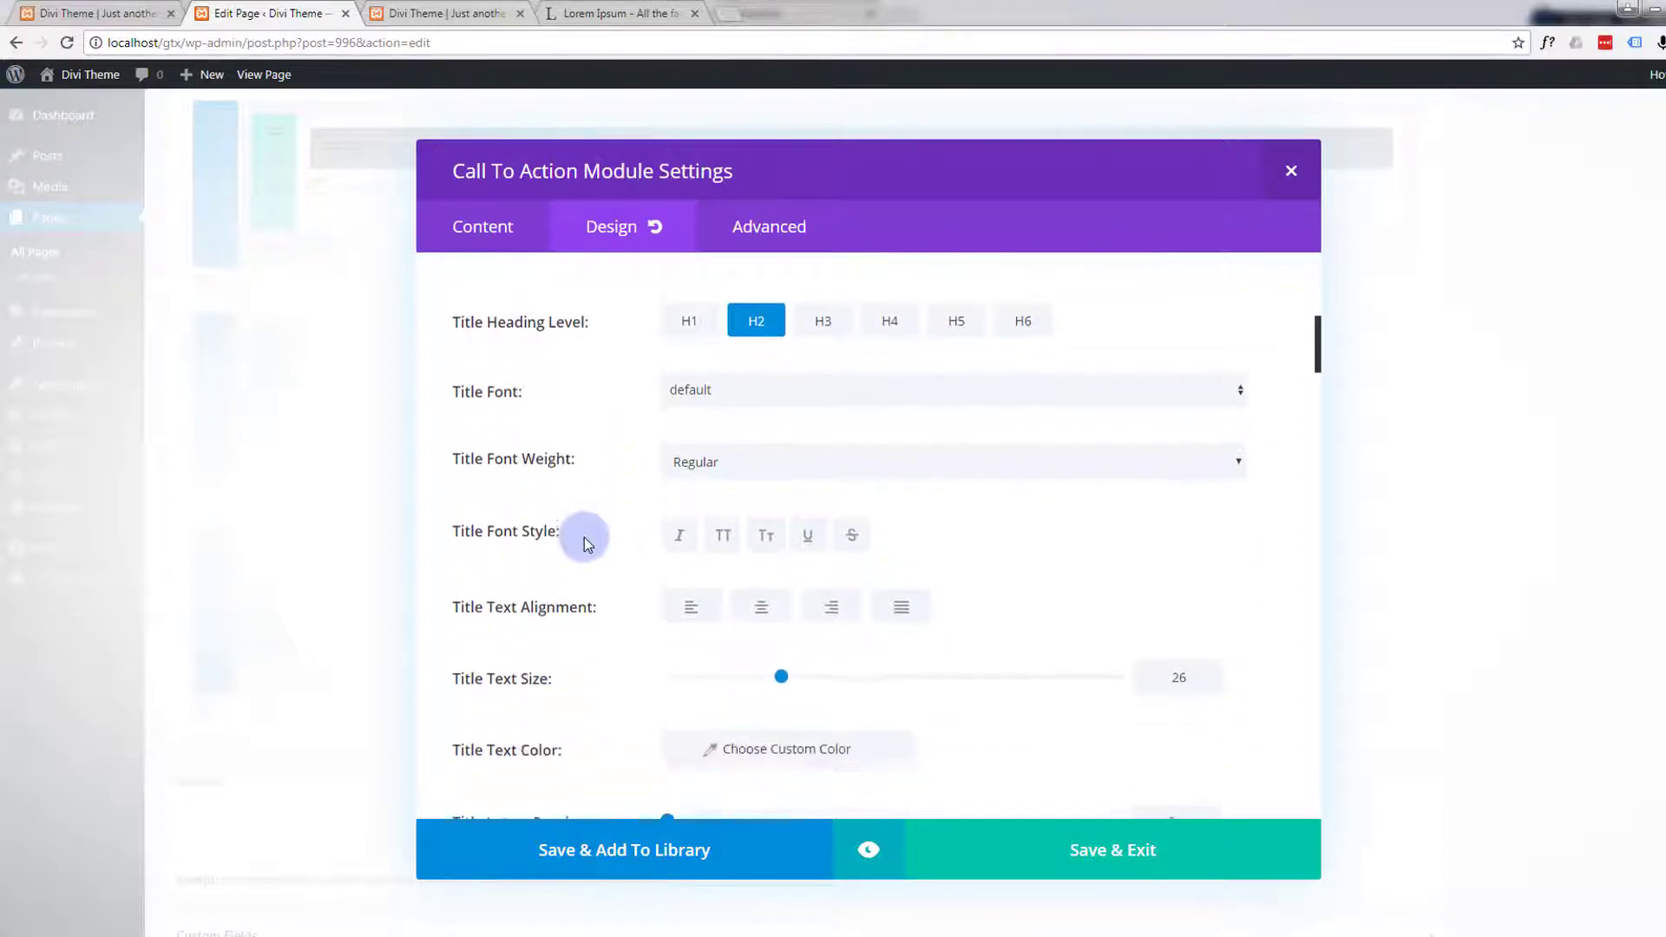
pyautogui.scroll(-1, 585, 538)
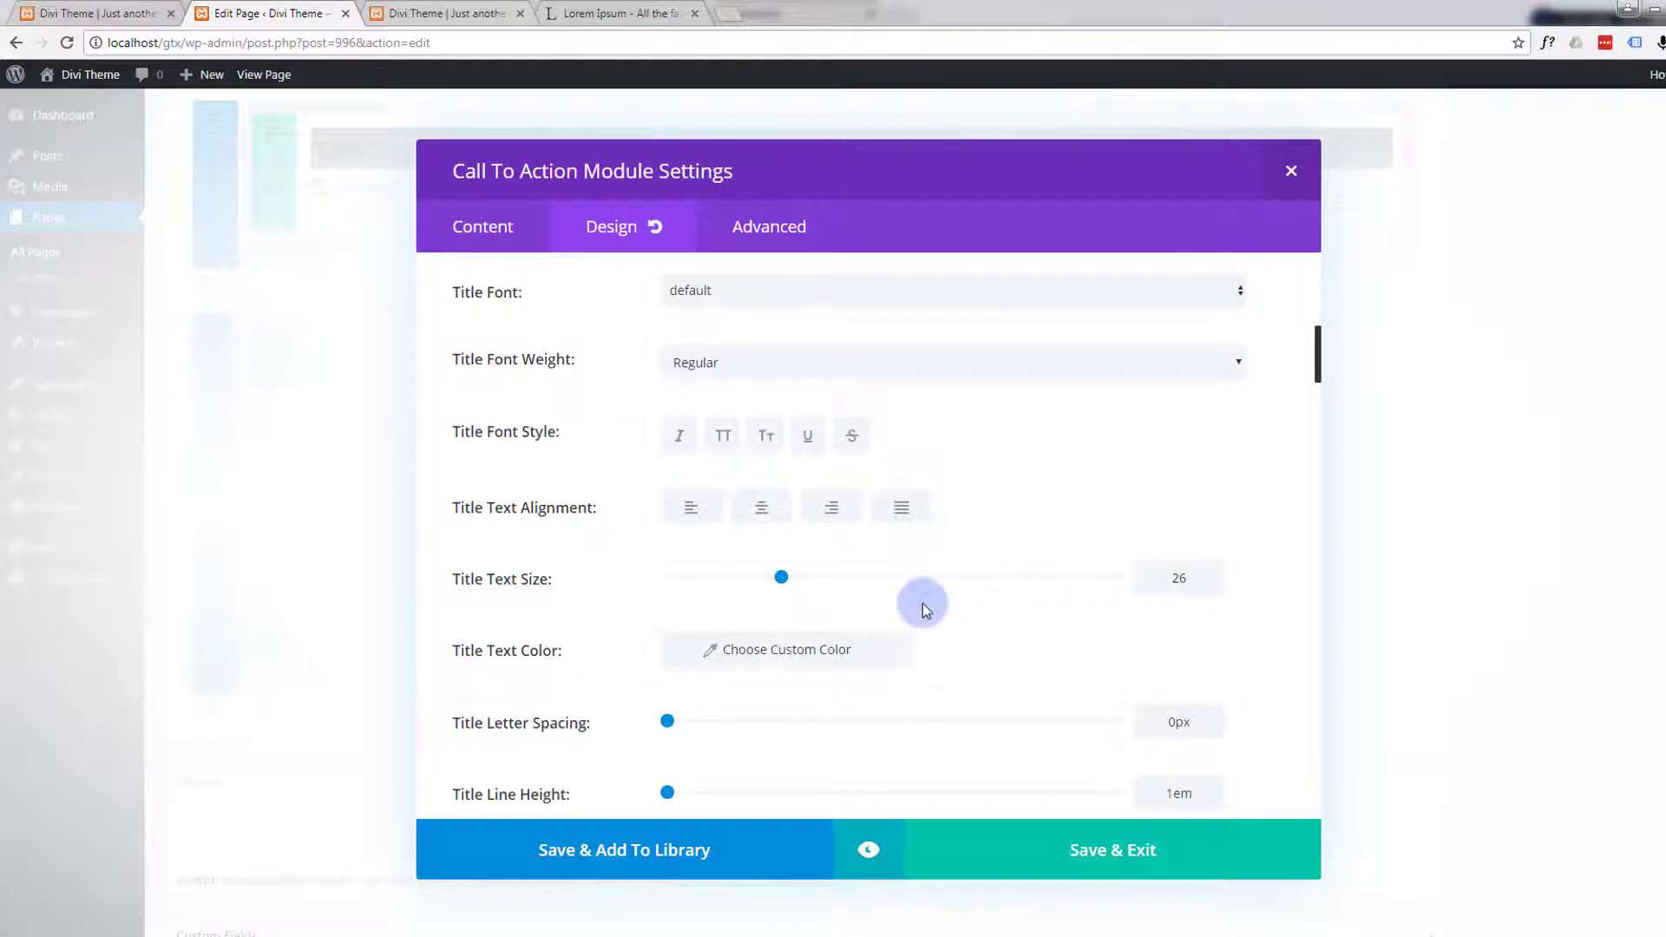
pyautogui.scroll(-2, 924, 601)
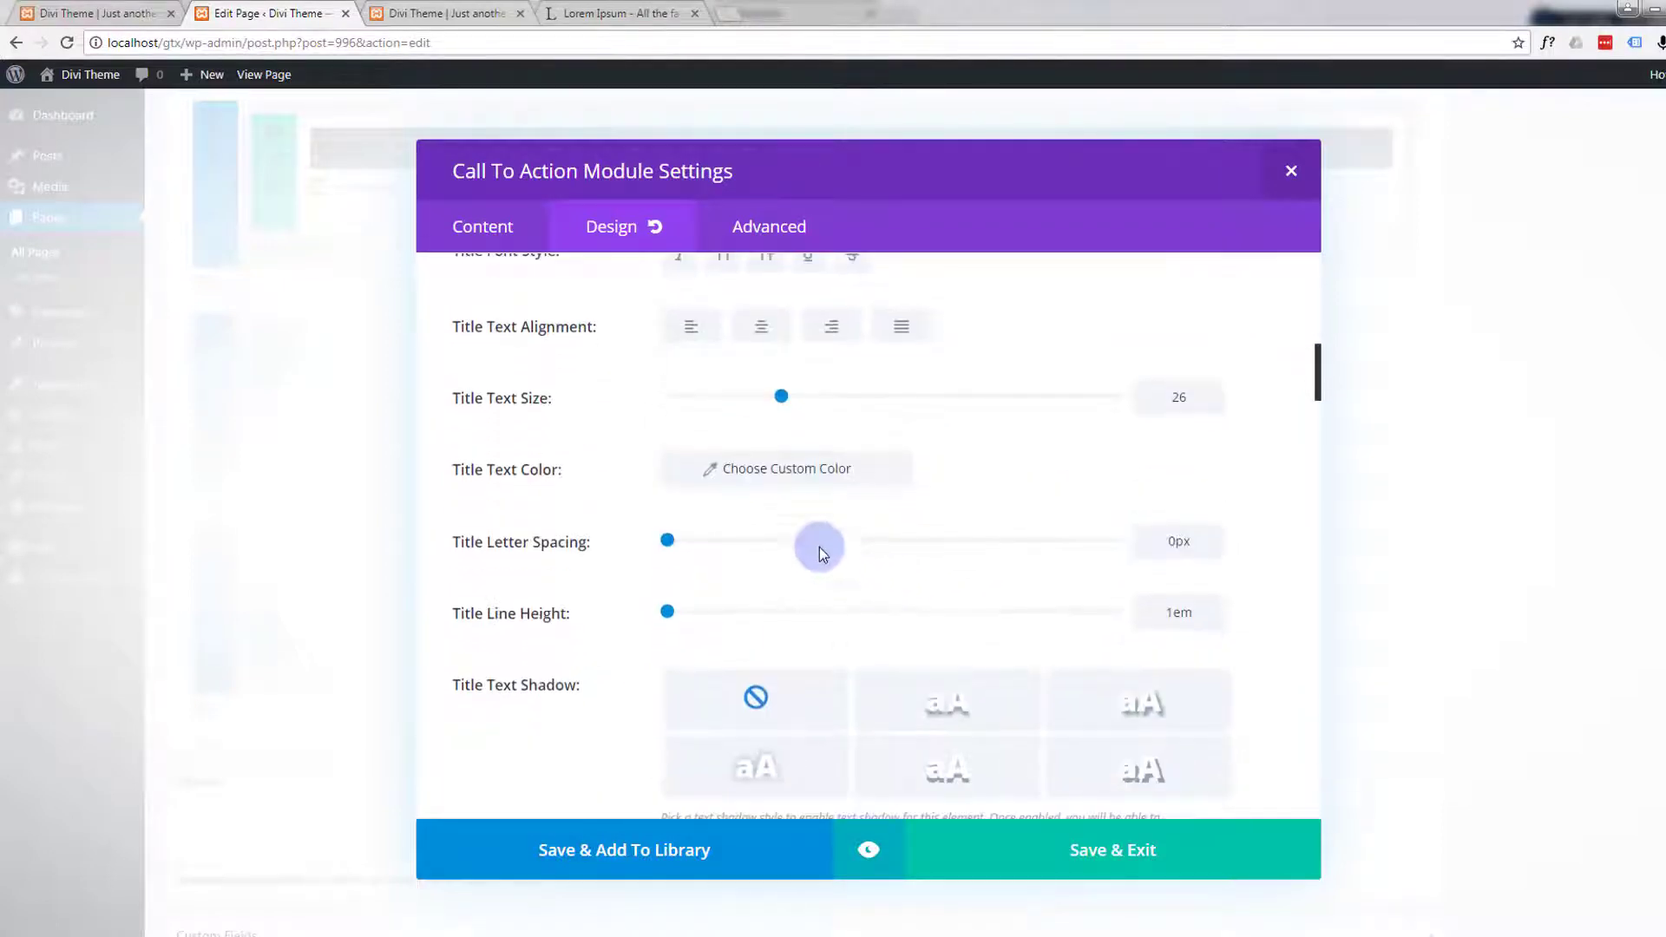
pyautogui.click(792, 470)
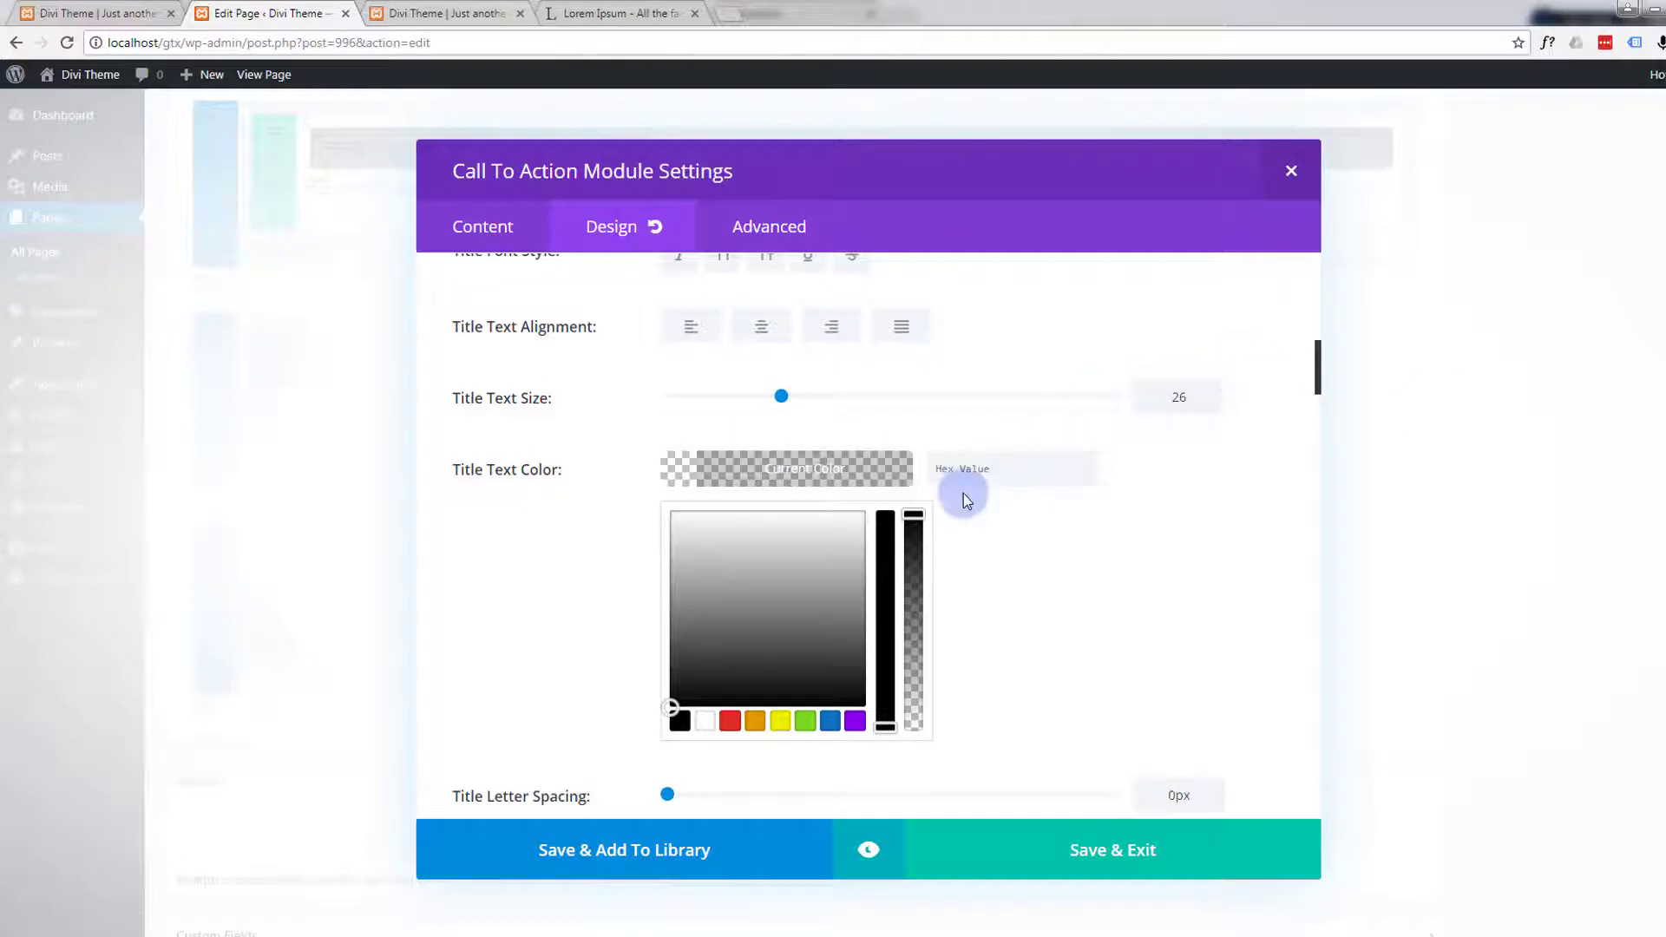
pyautogui.click(997, 470)
pyautogui.write('#12b1d6')
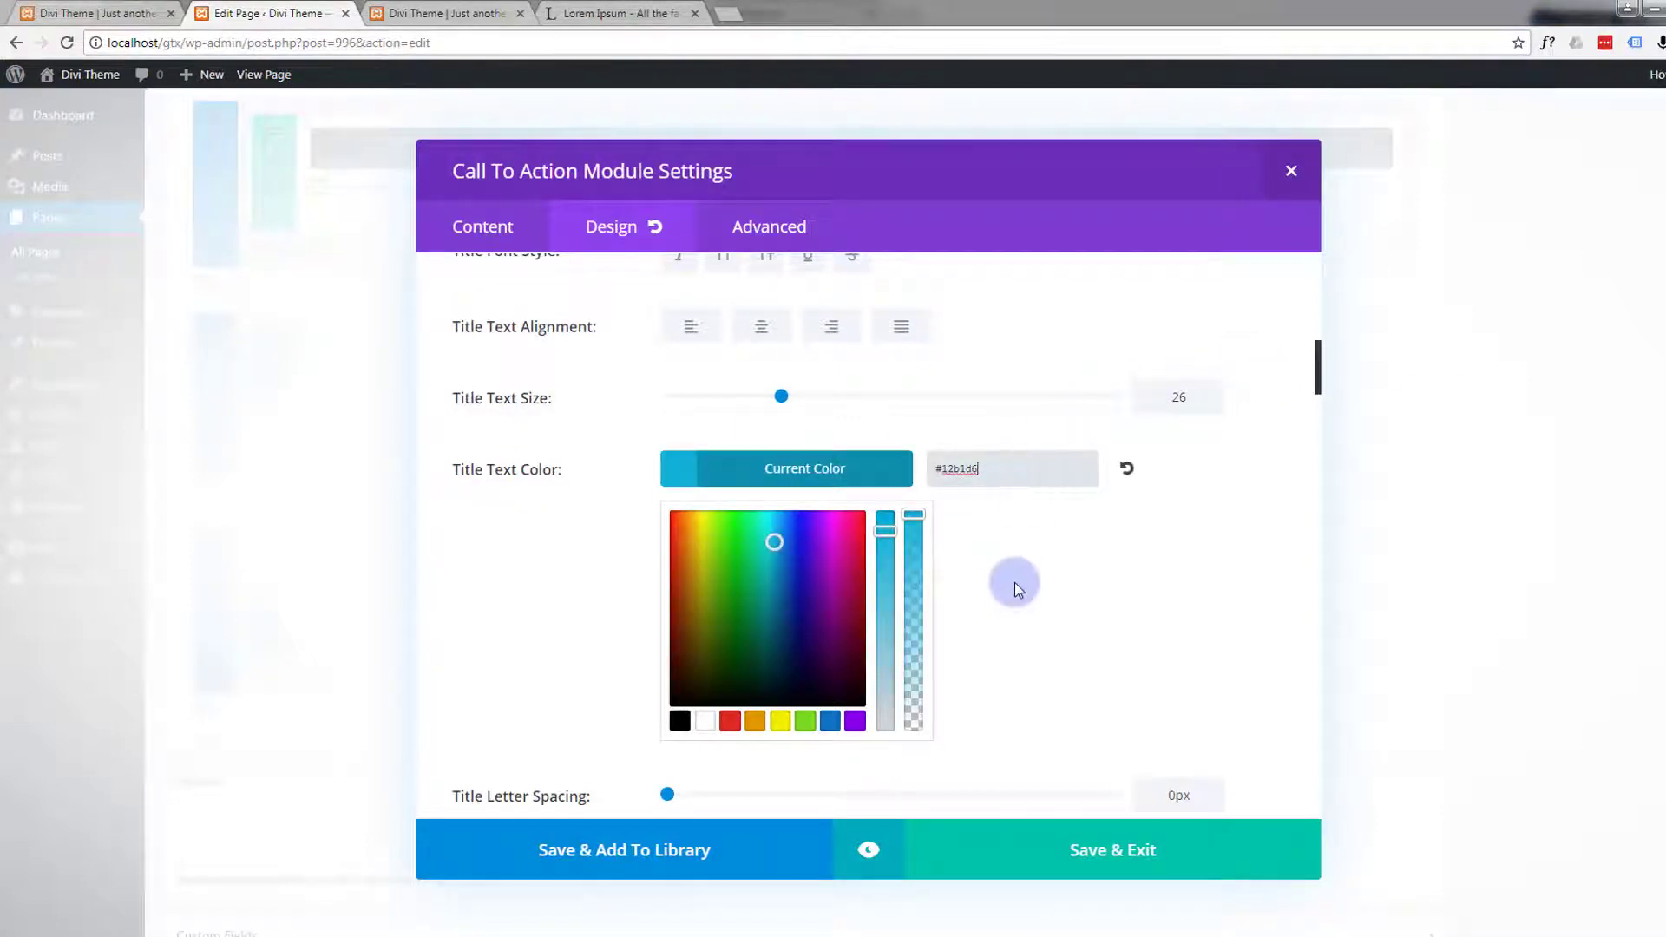
pyautogui.scroll(-4, 1014, 582)
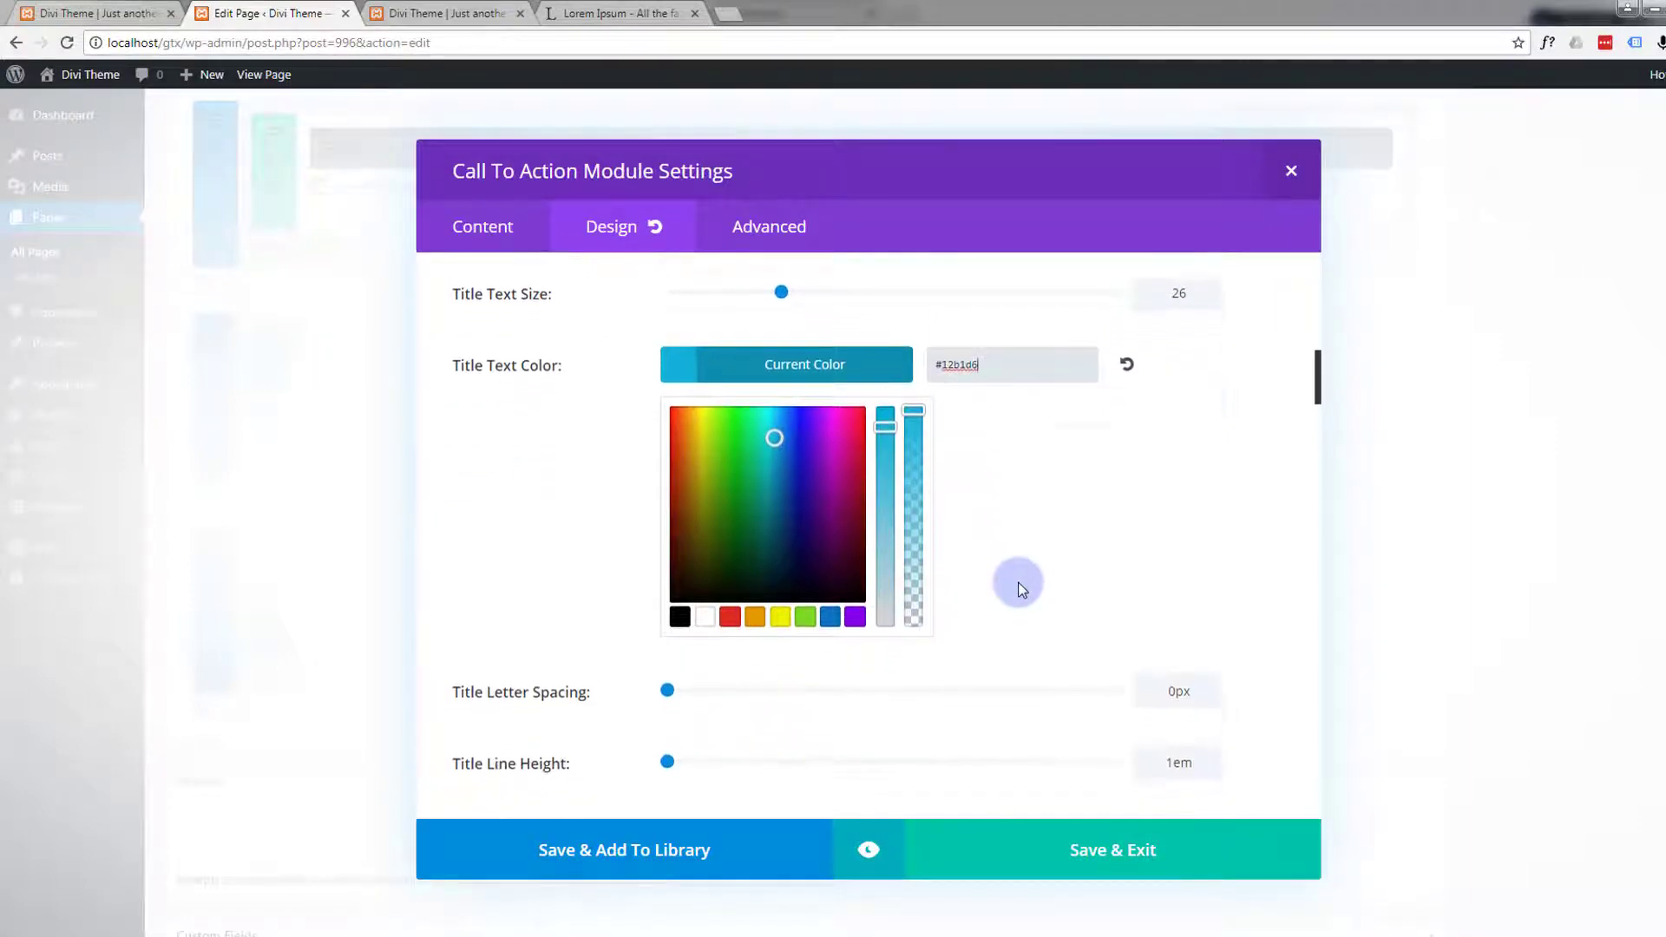
pyautogui.scroll(-5, 579, 629)
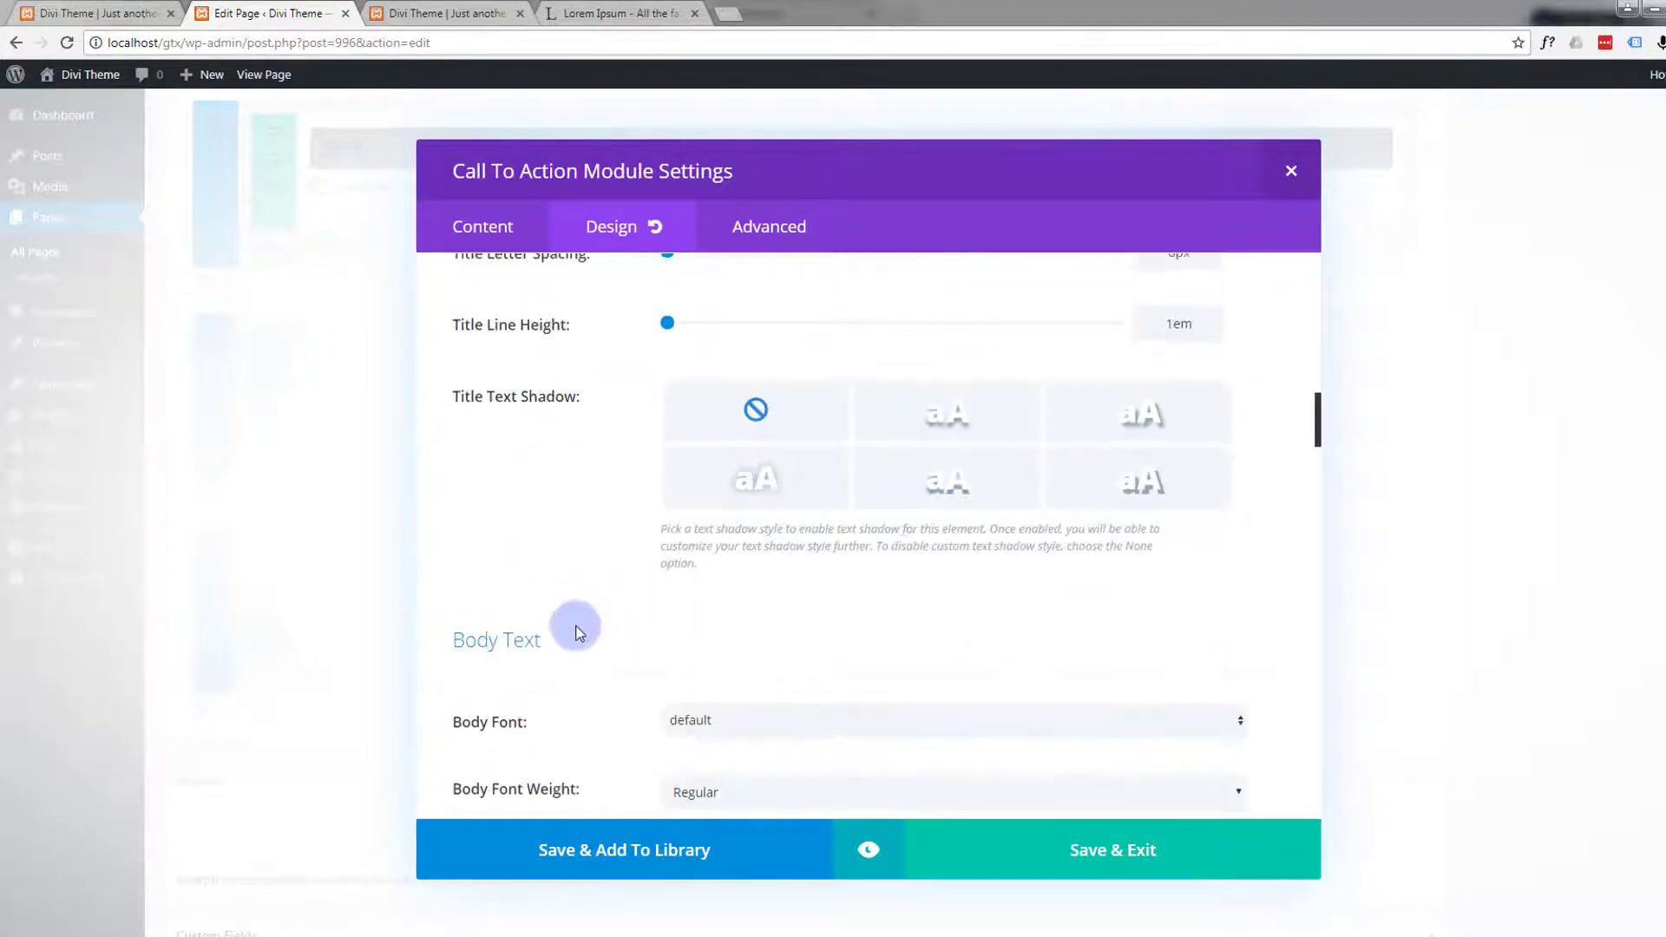
# - Set the call to action's button alignment to left in its design settings
pyautogui.scroll(-7, 580, 630)
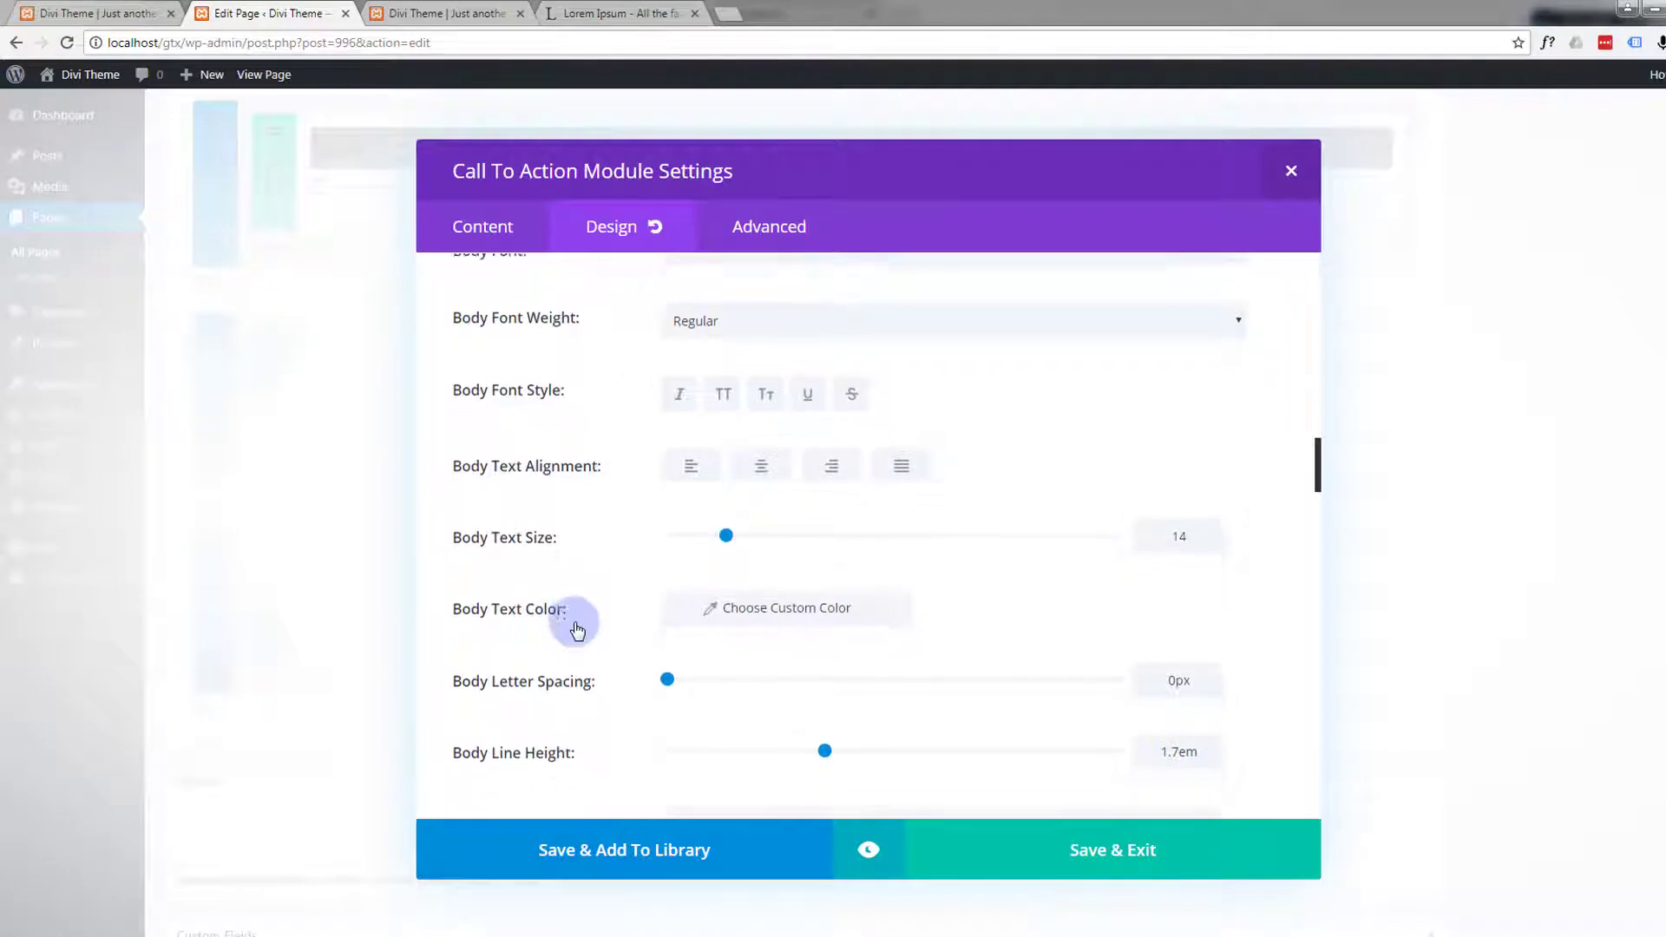
pyautogui.scroll(-5, 579, 629)
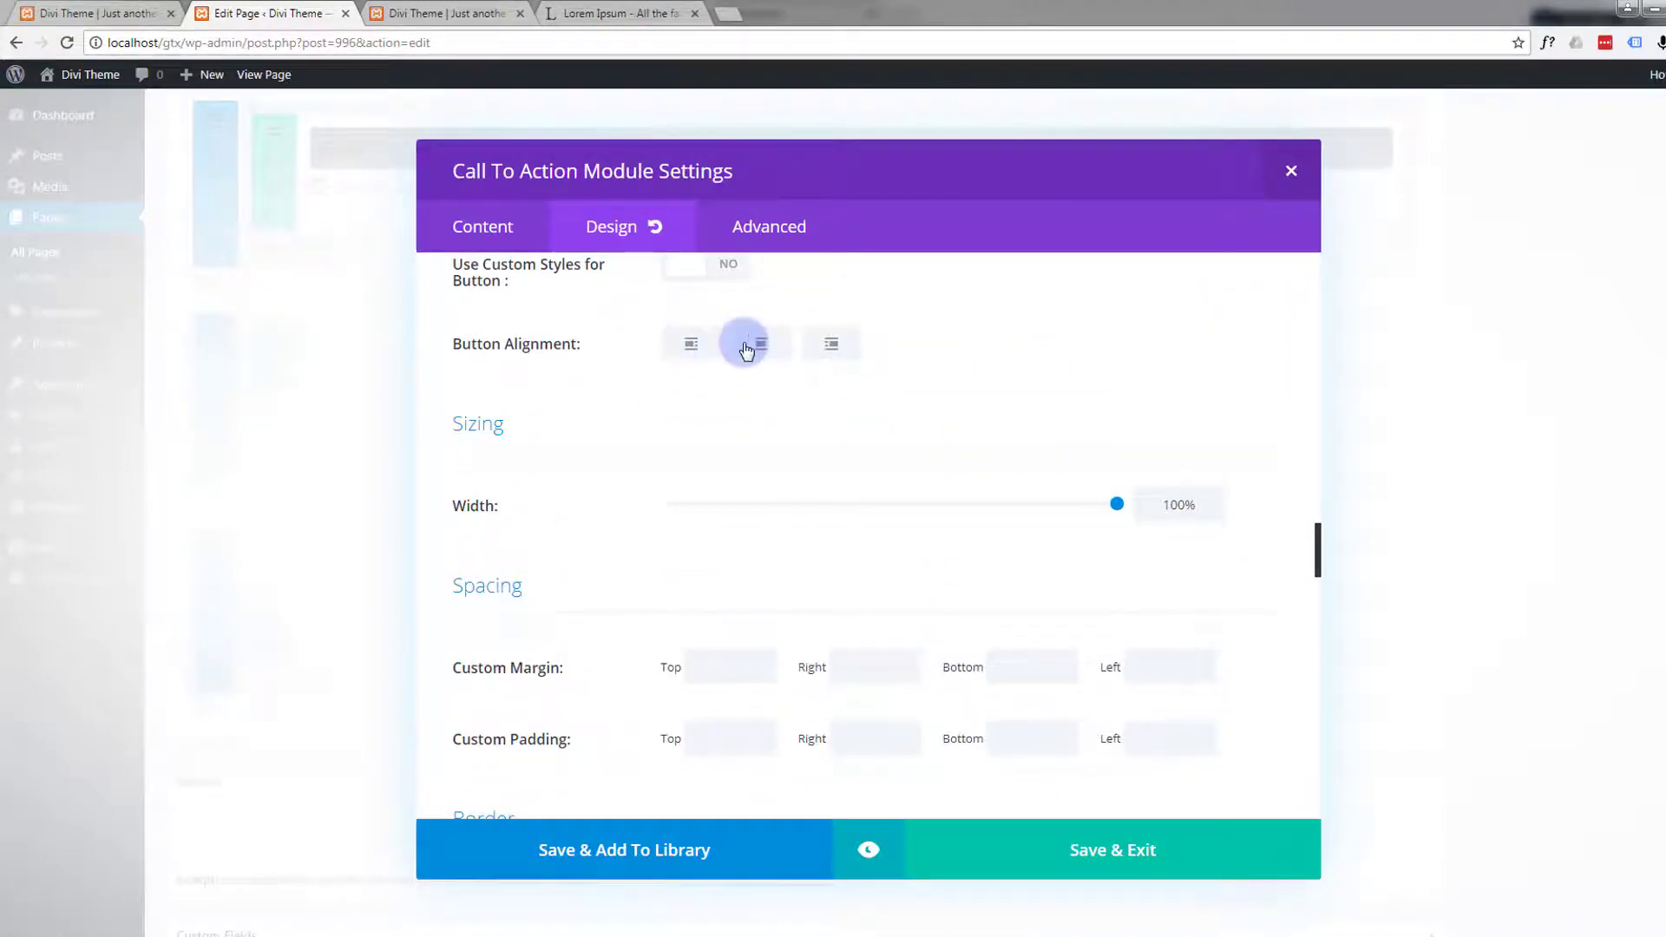
pyautogui.click(692, 346)
# - Review the remaining design settings, preview the call to action over the section background, and save the module
pyautogui.scroll(-2, 642, 372)
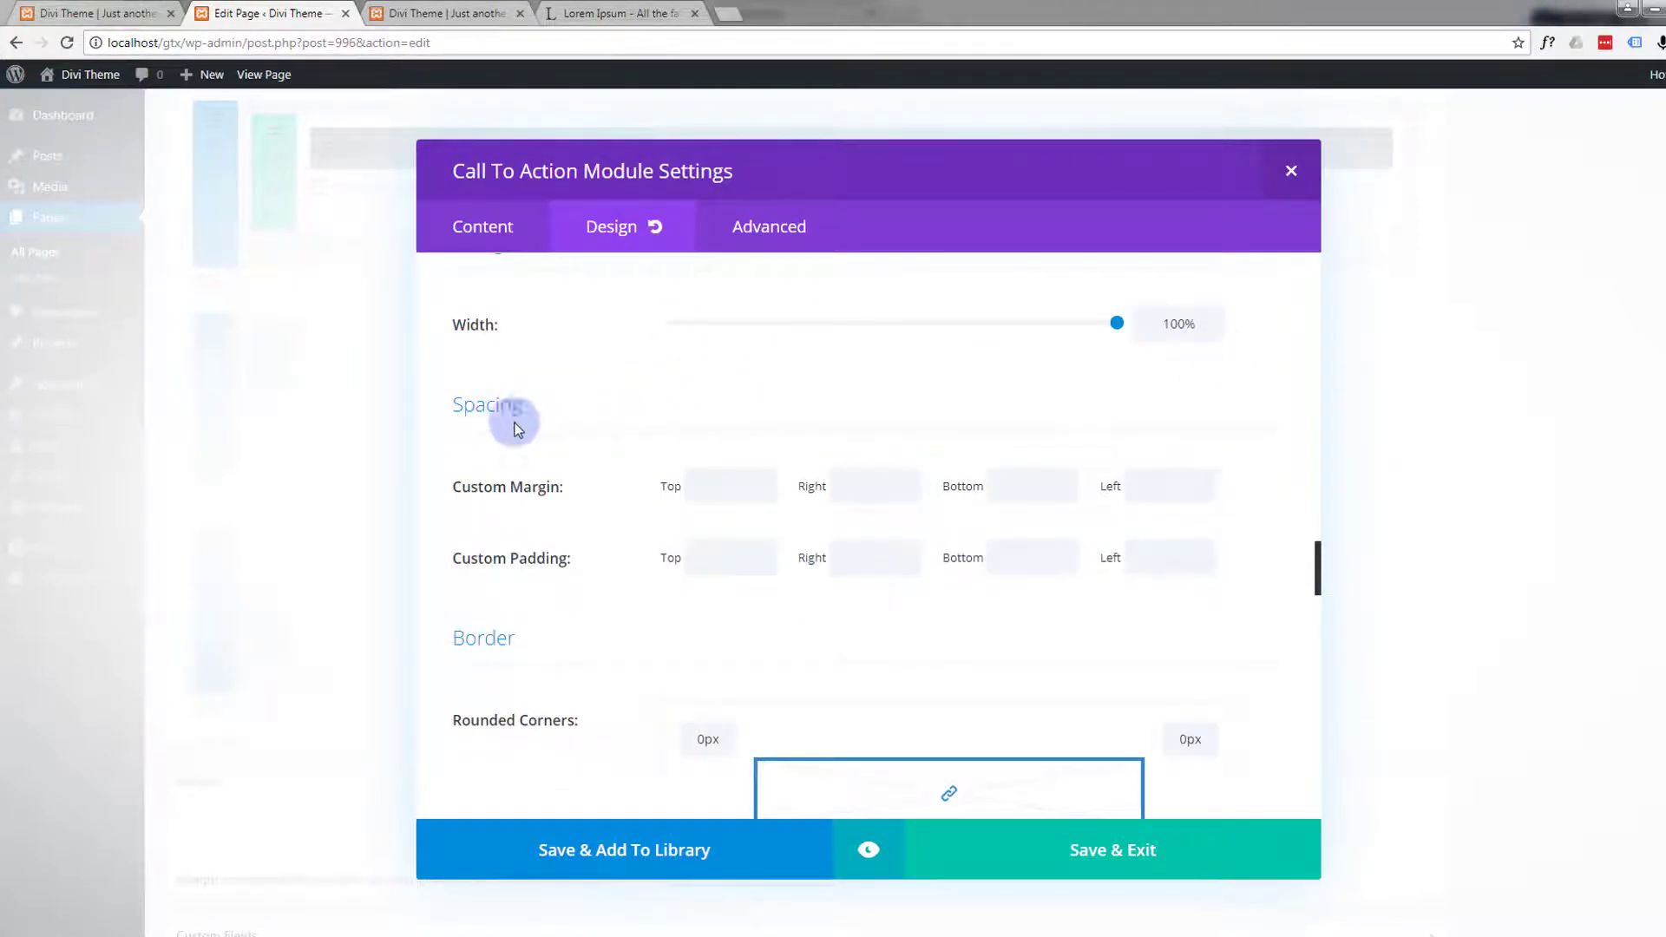
pyautogui.scroll(-2, 538, 426)
pyautogui.scroll(-6, 563, 428)
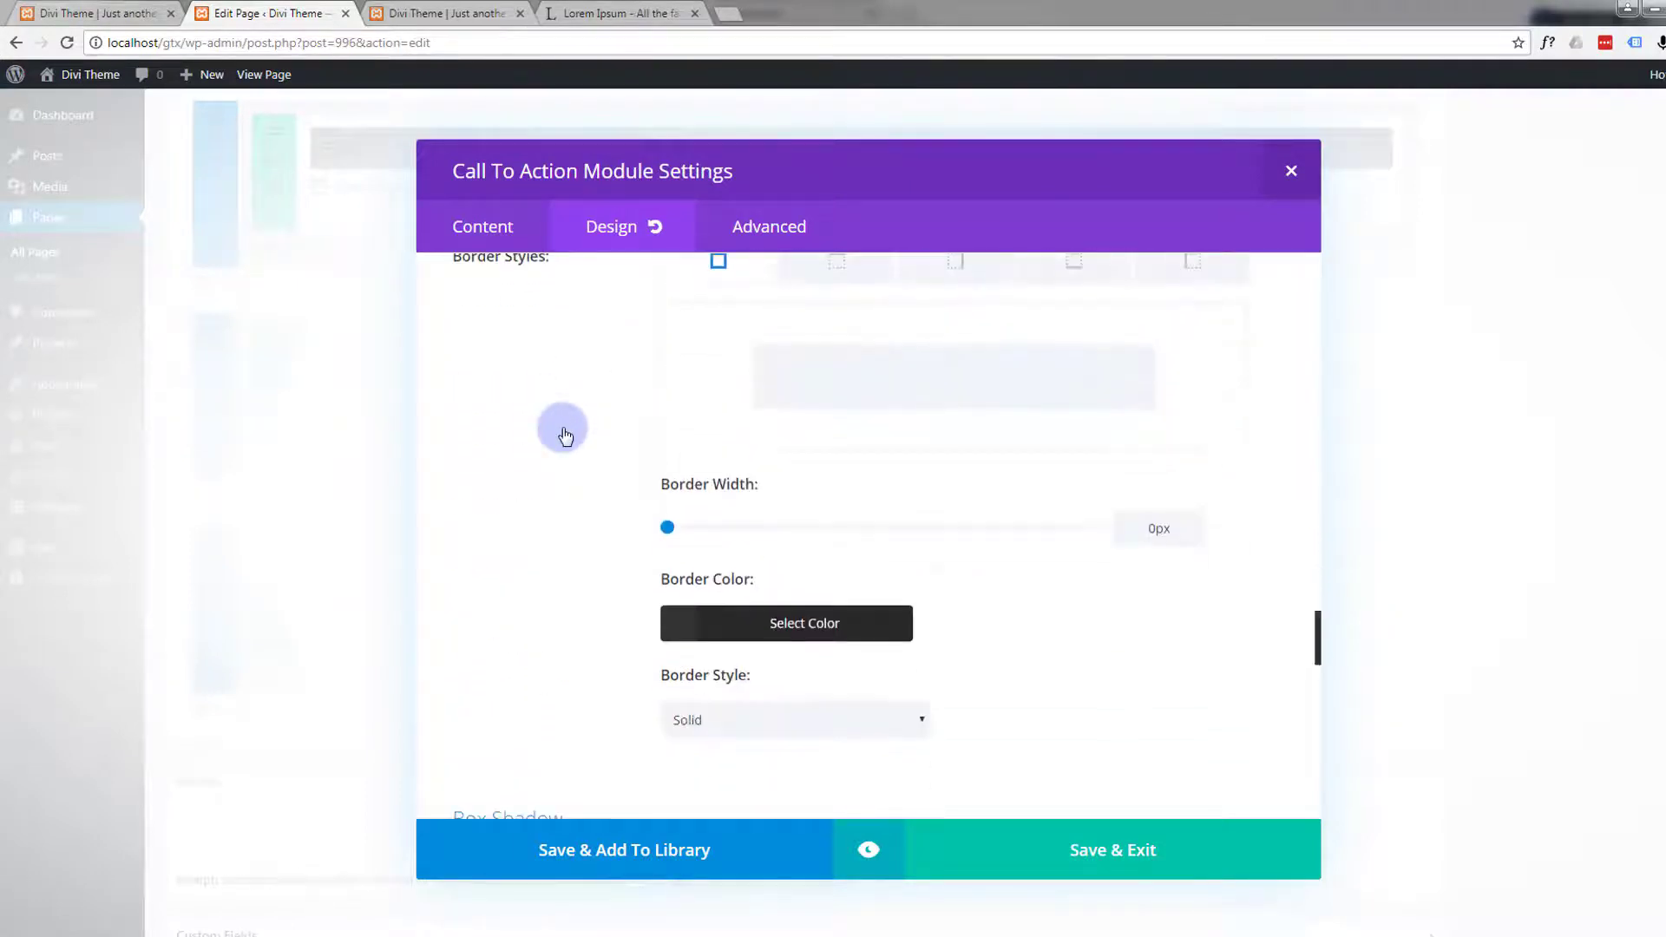
pyautogui.scroll(-14, 563, 429)
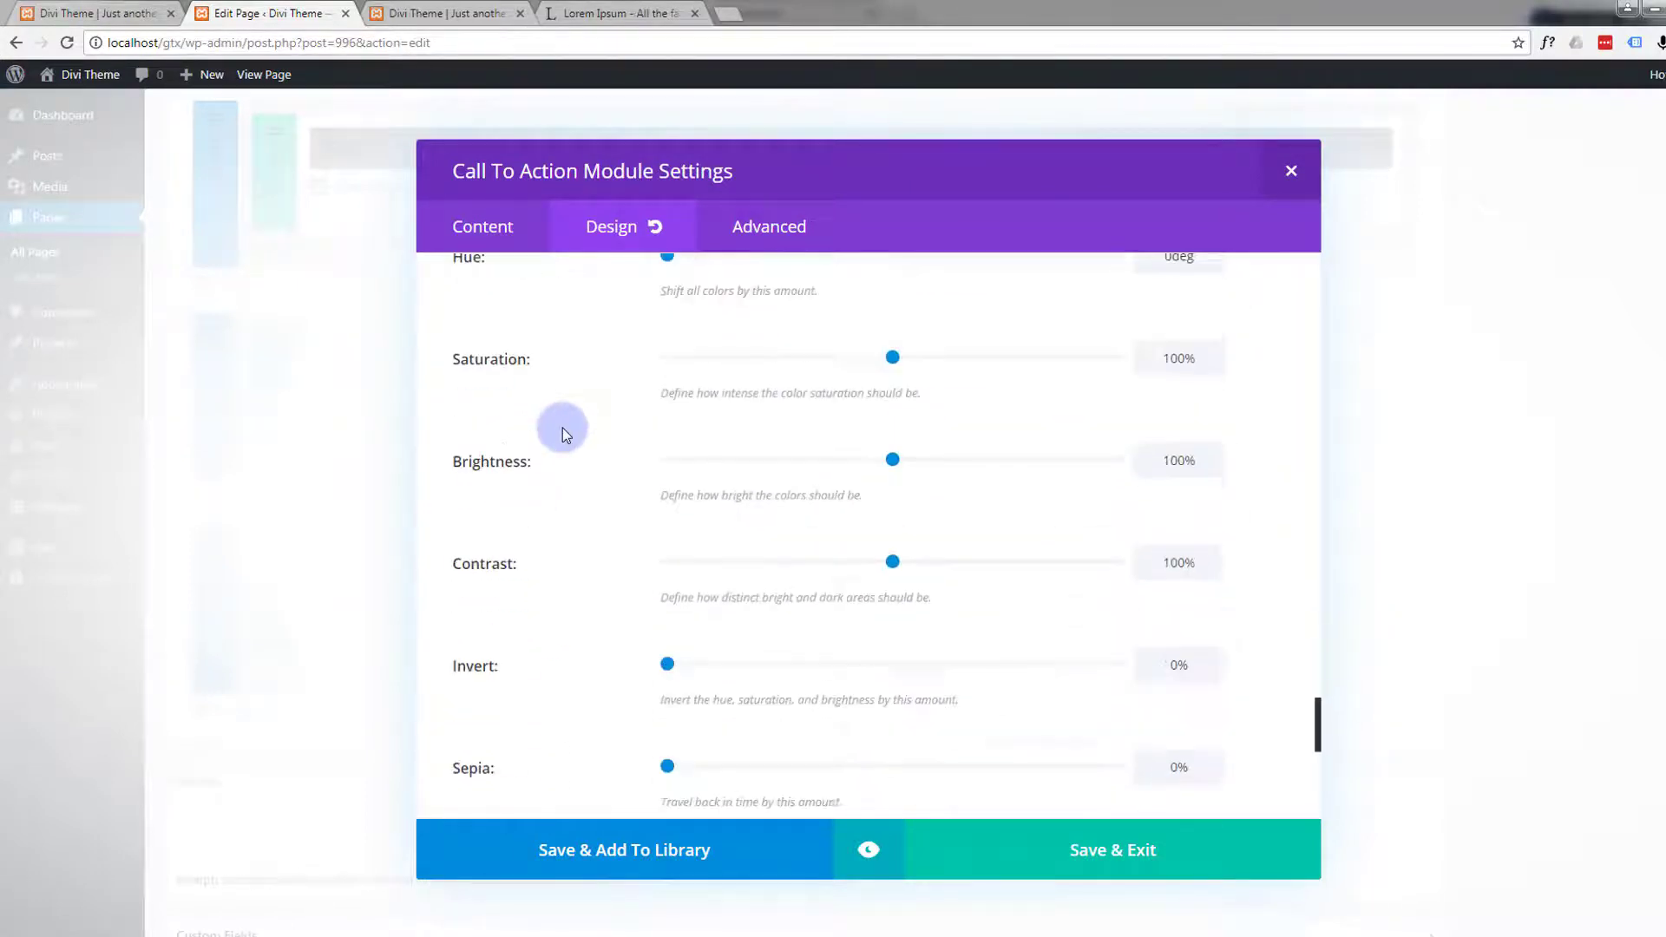
pyautogui.scroll(-4, 562, 428)
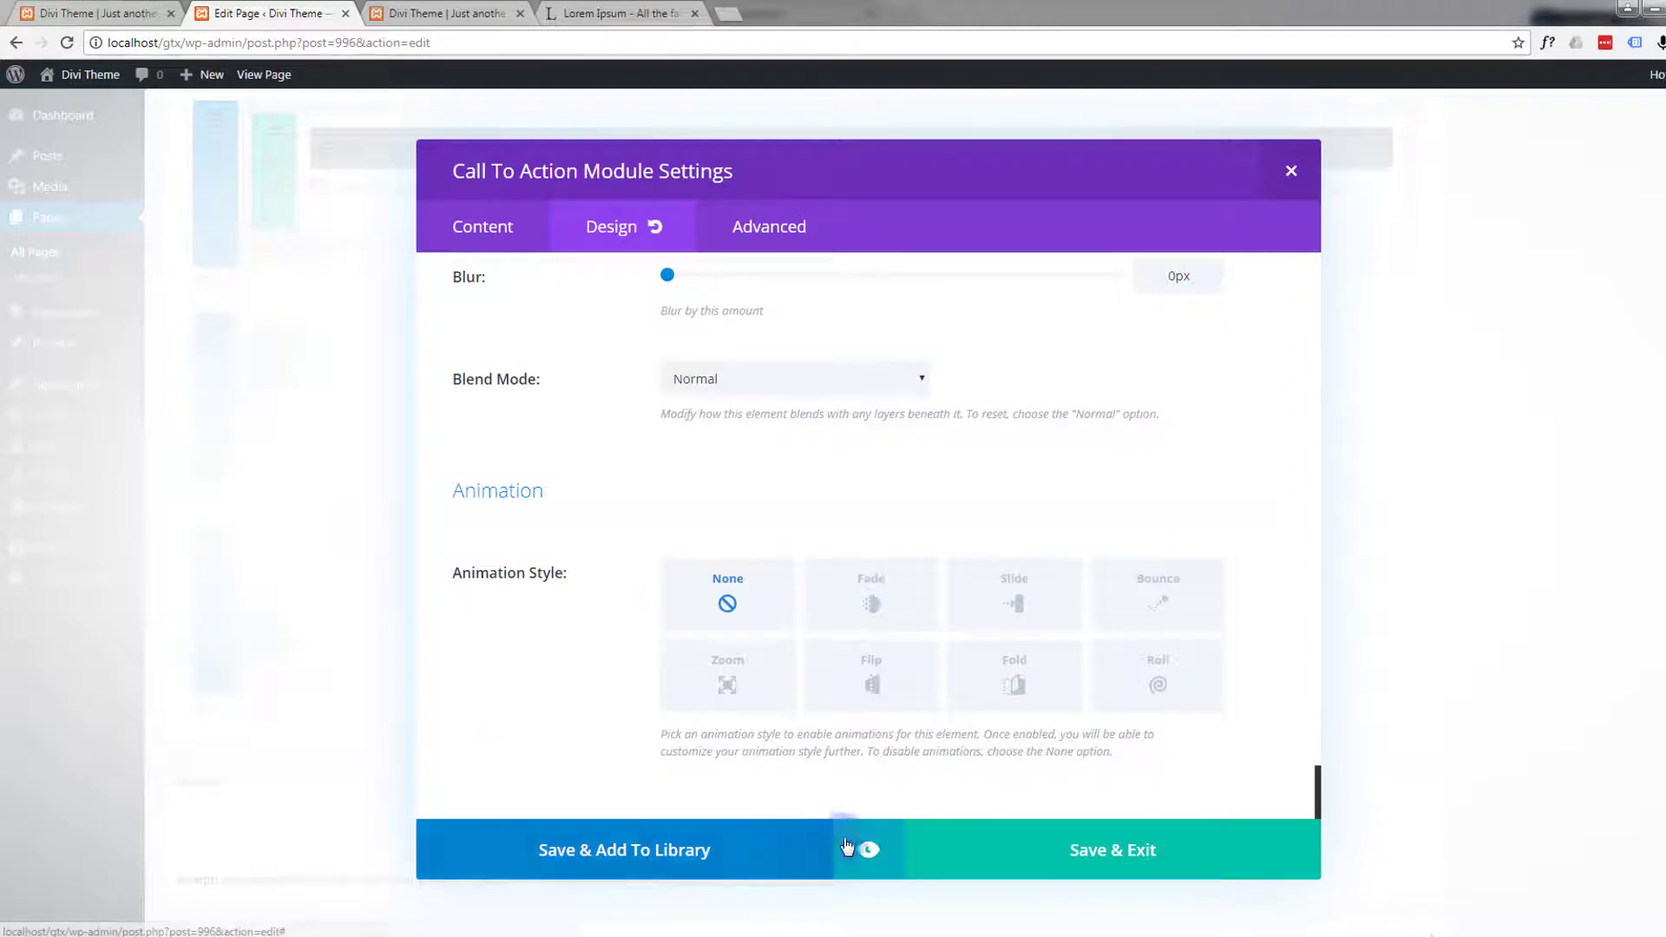
pyautogui.click(870, 853)
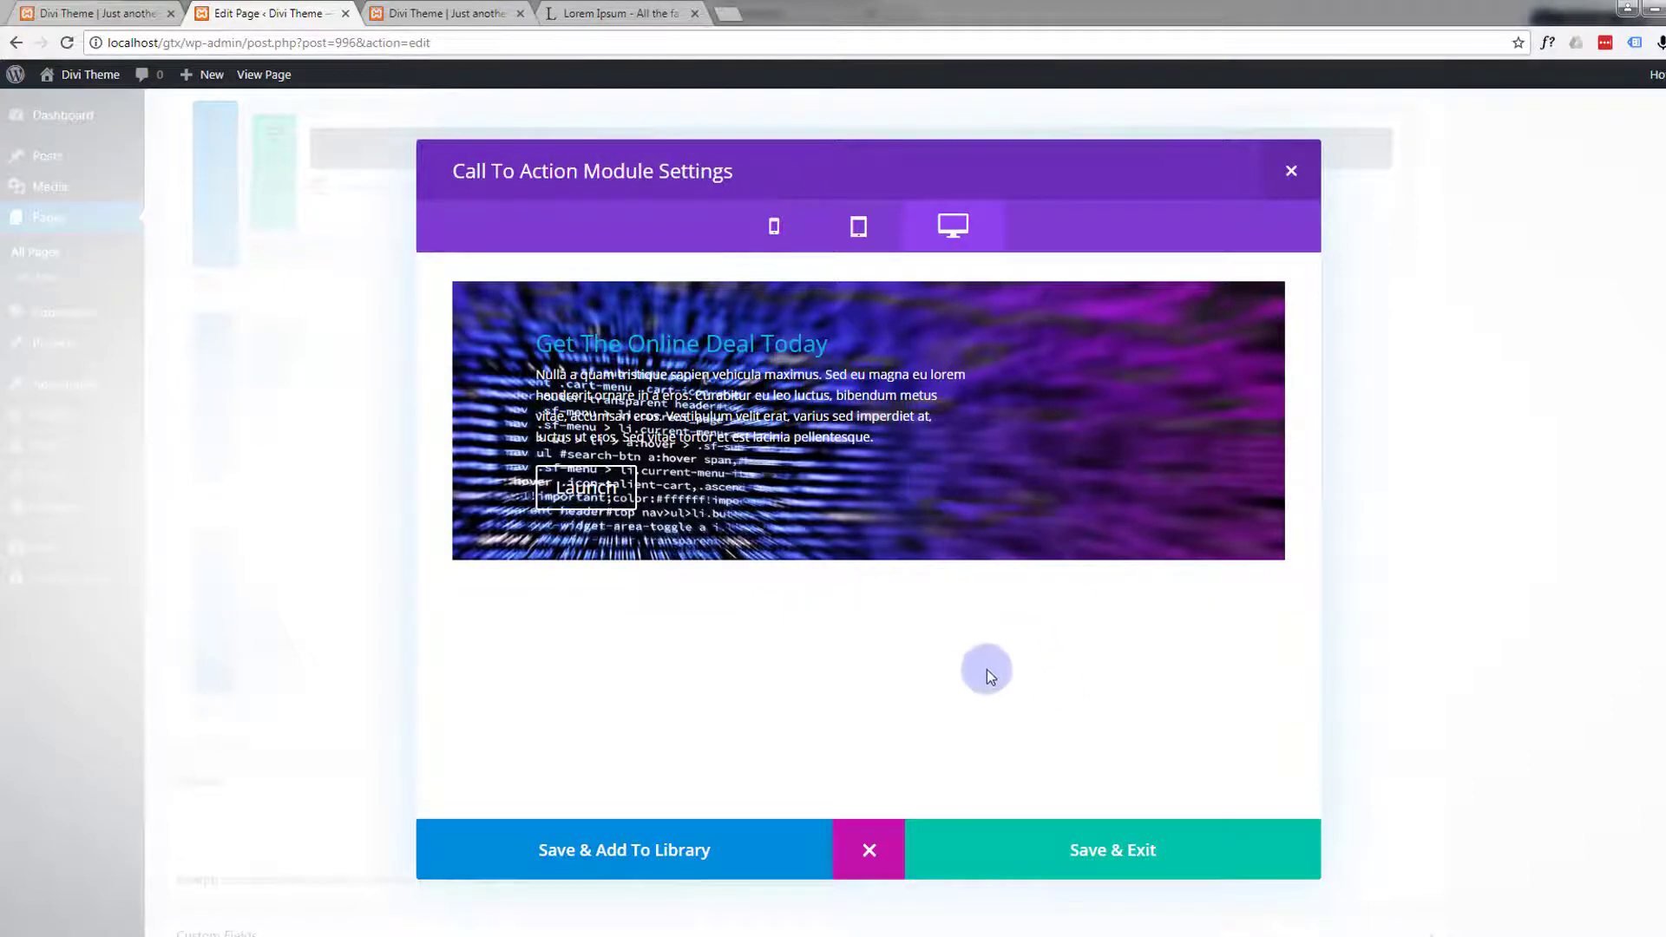
pyautogui.click(870, 857)
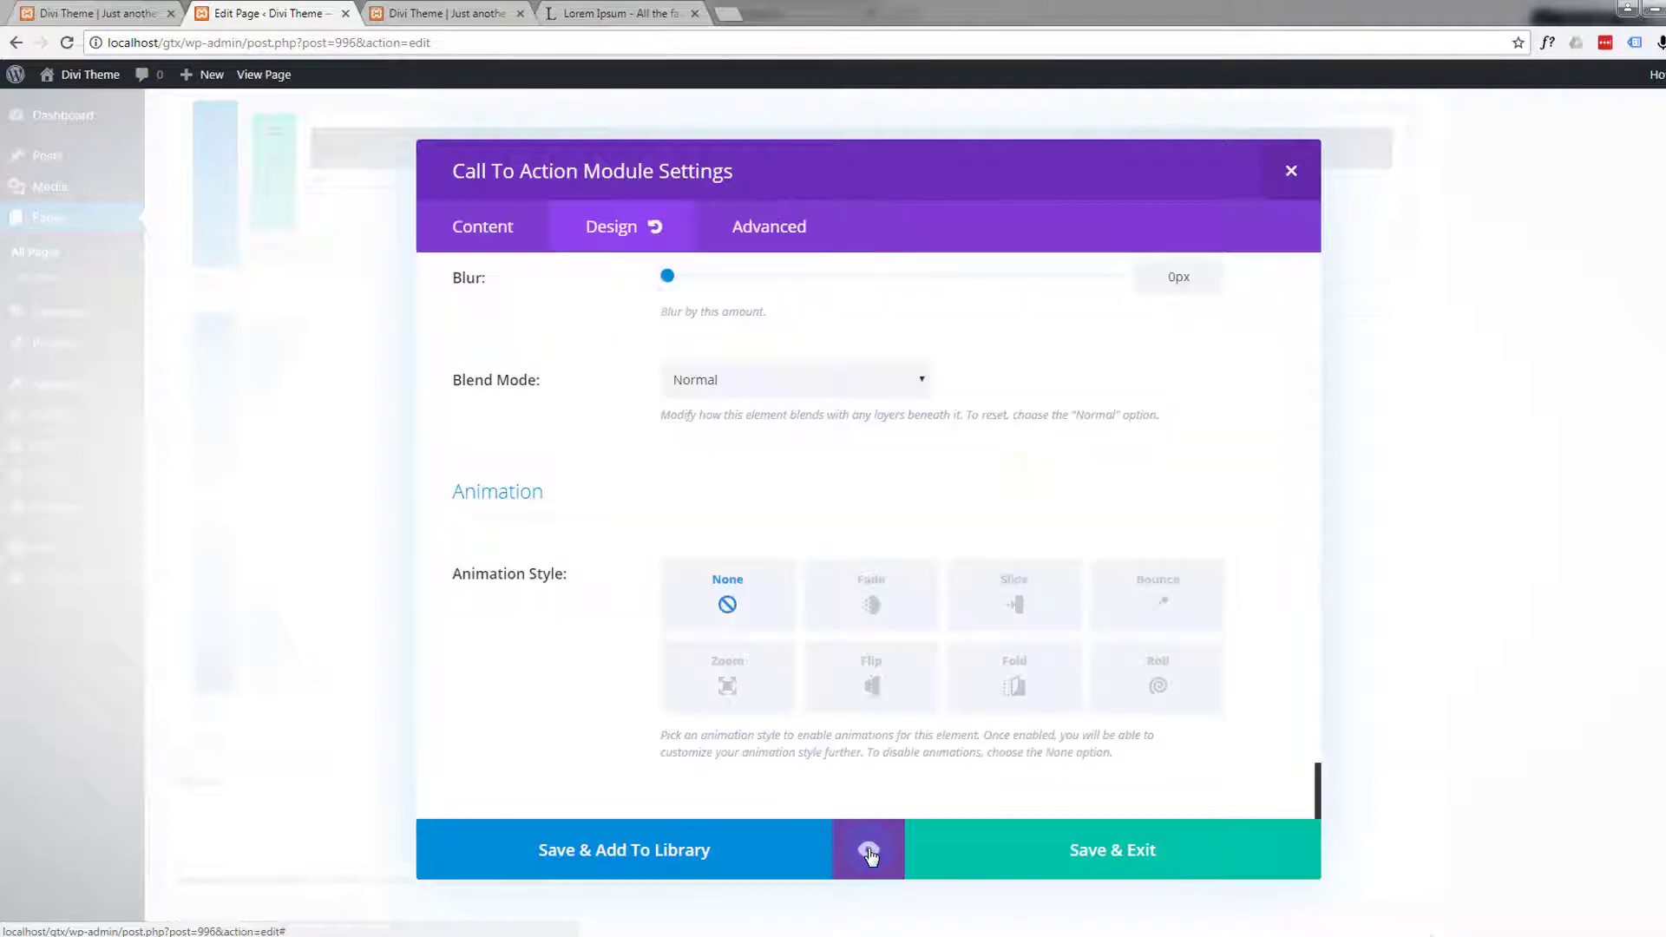
pyautogui.click(1048, 854)
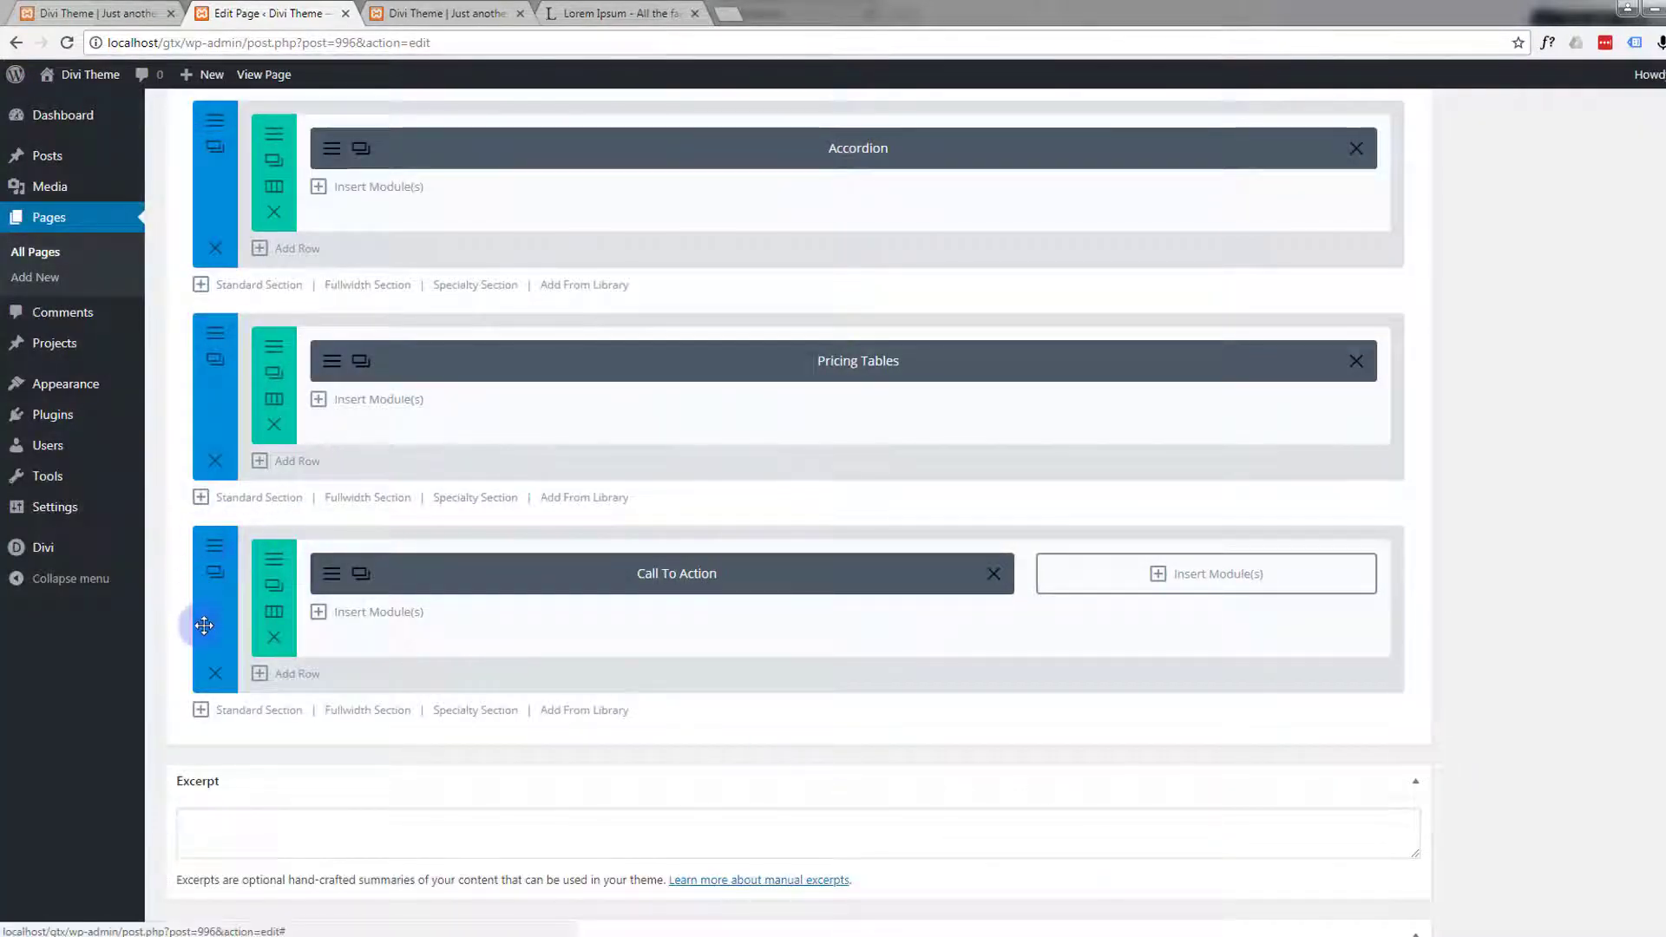
# - Remove the current background image from the section containing the lower call to action
pyautogui.click(216, 554)
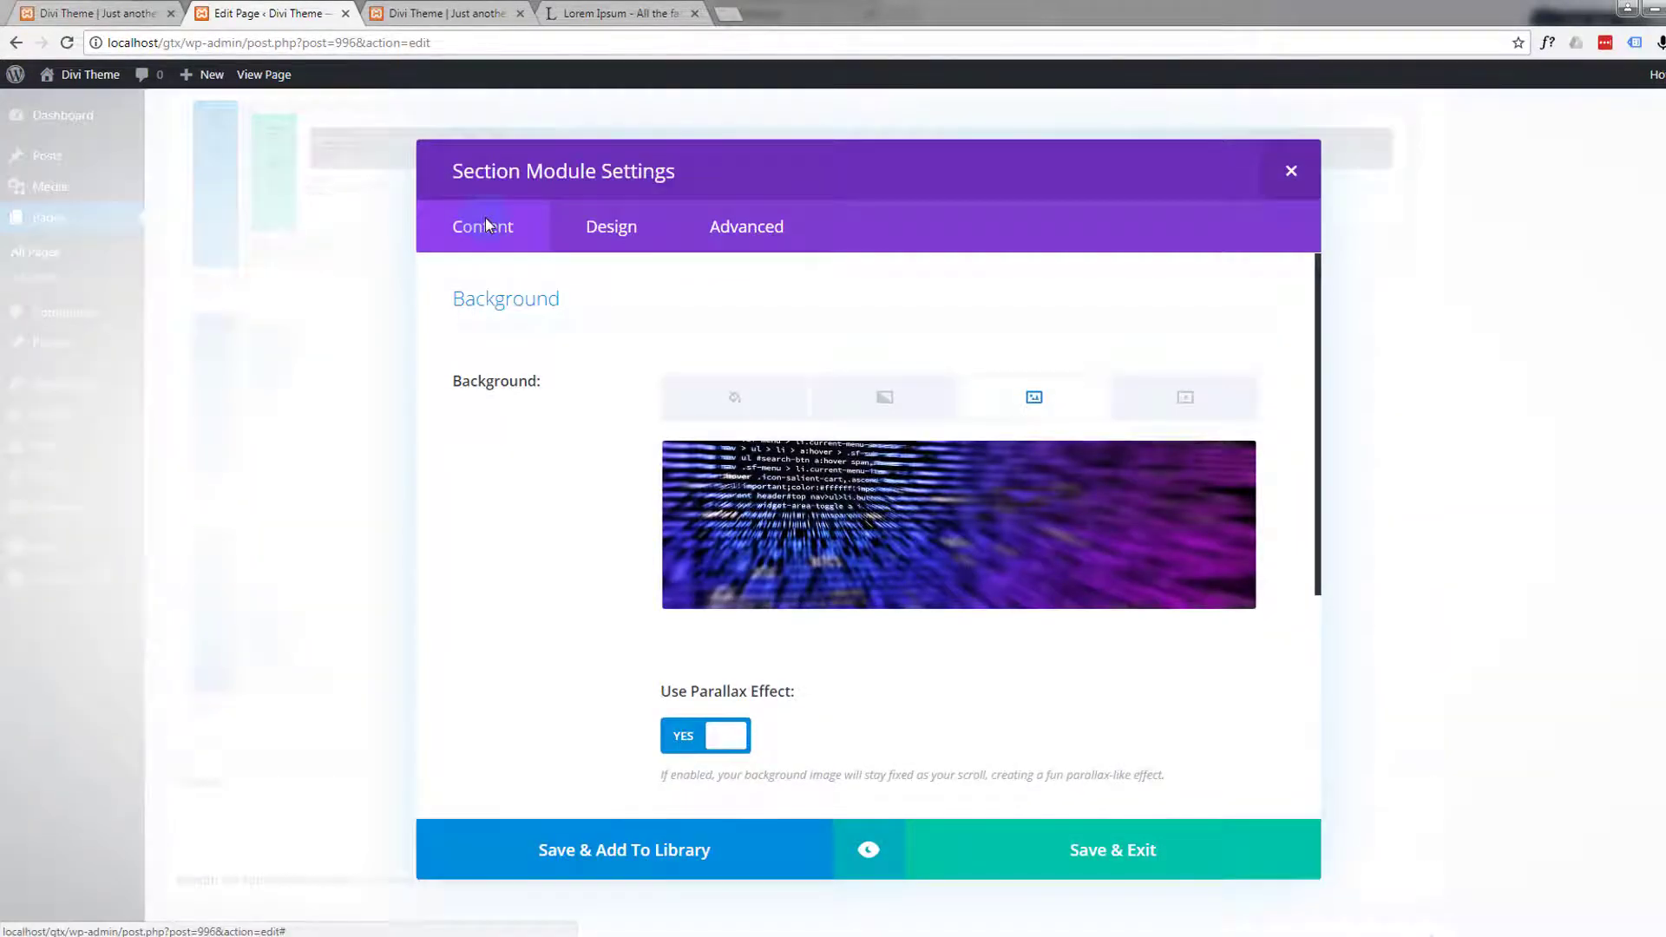
pyautogui.click(1204, 460)
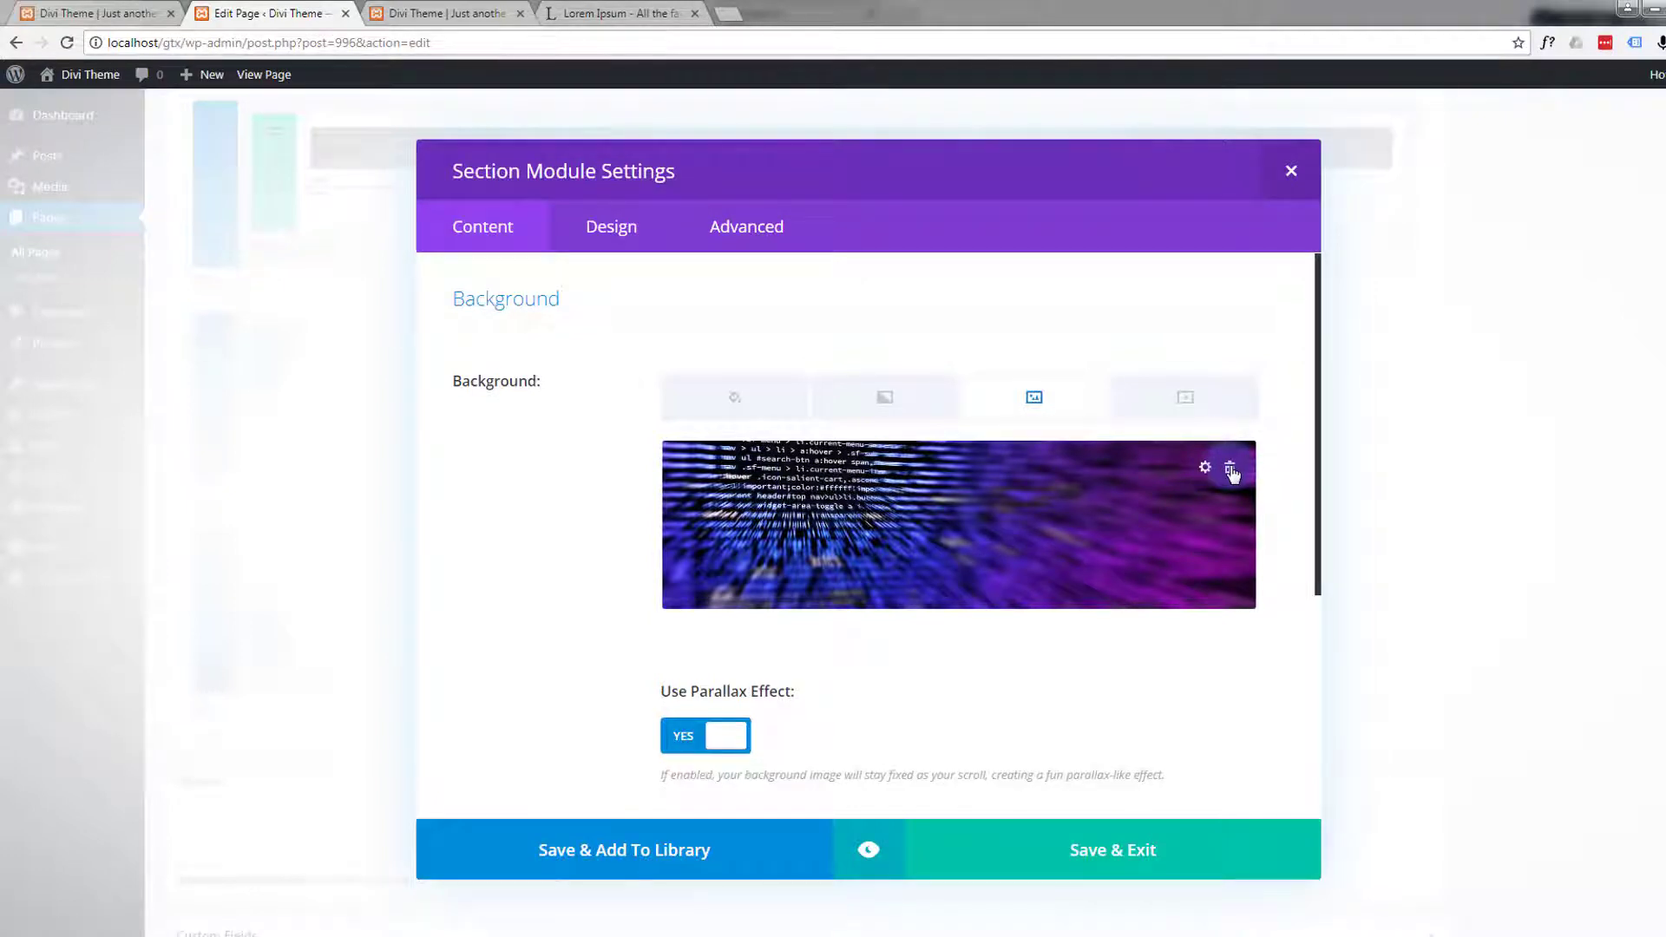
pyautogui.click(1231, 468)
# - Upload pexels-photo-92905 from the Images folder to the media library and set it as the section's background image
pyautogui.click(1033, 399)
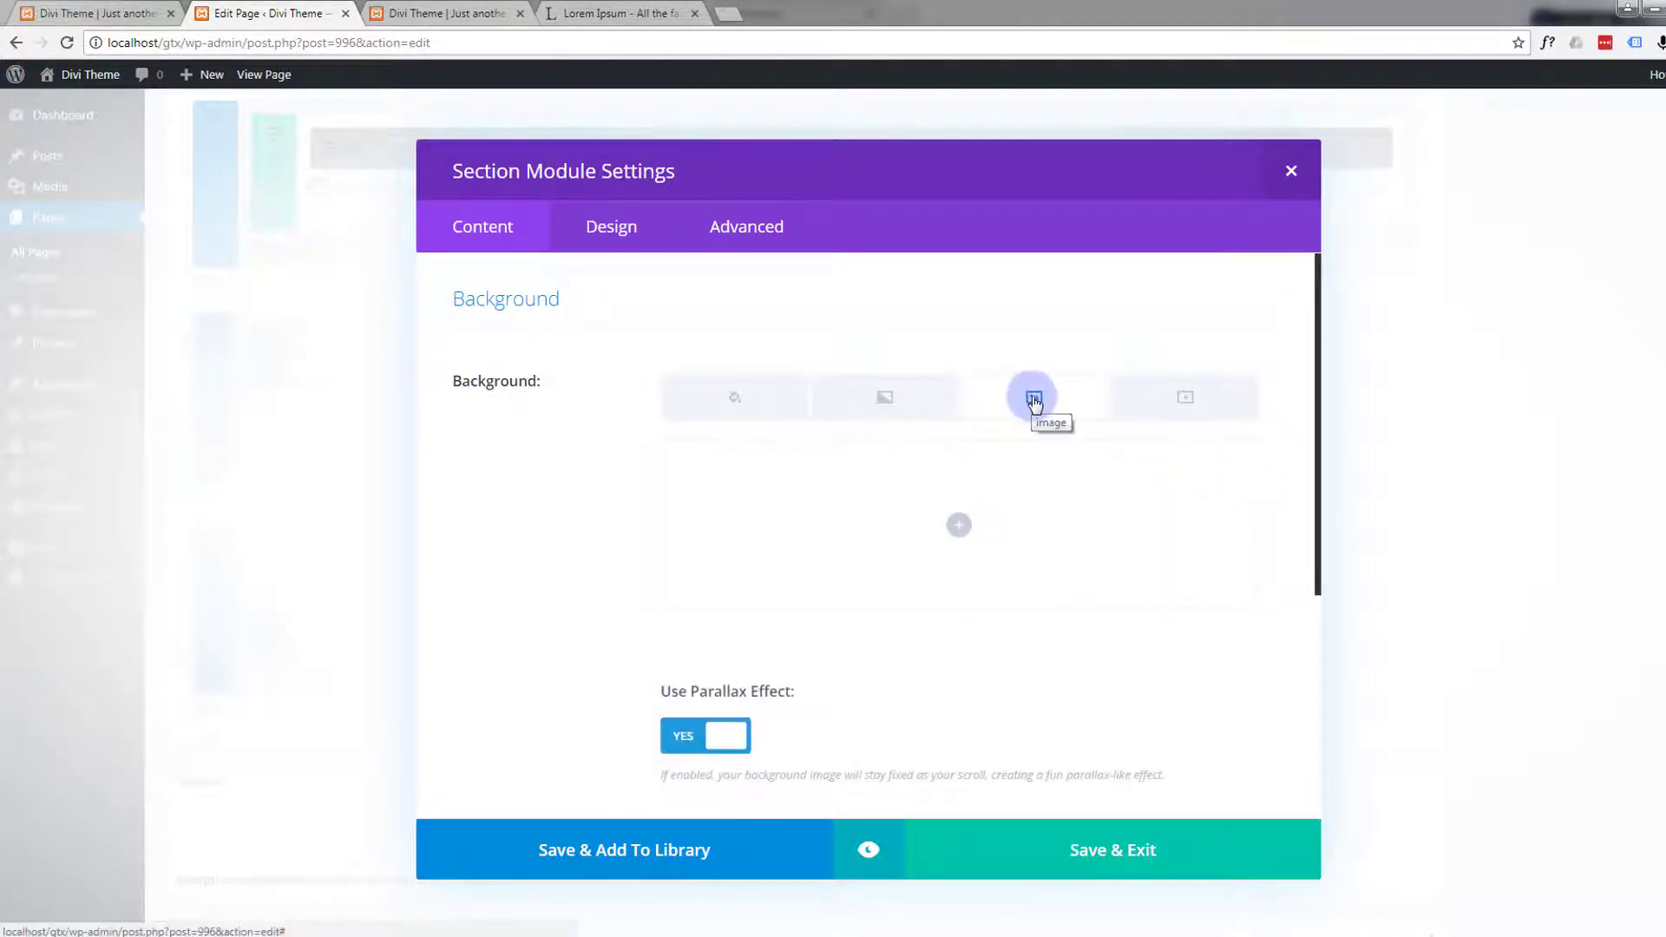
pyautogui.click(958, 525)
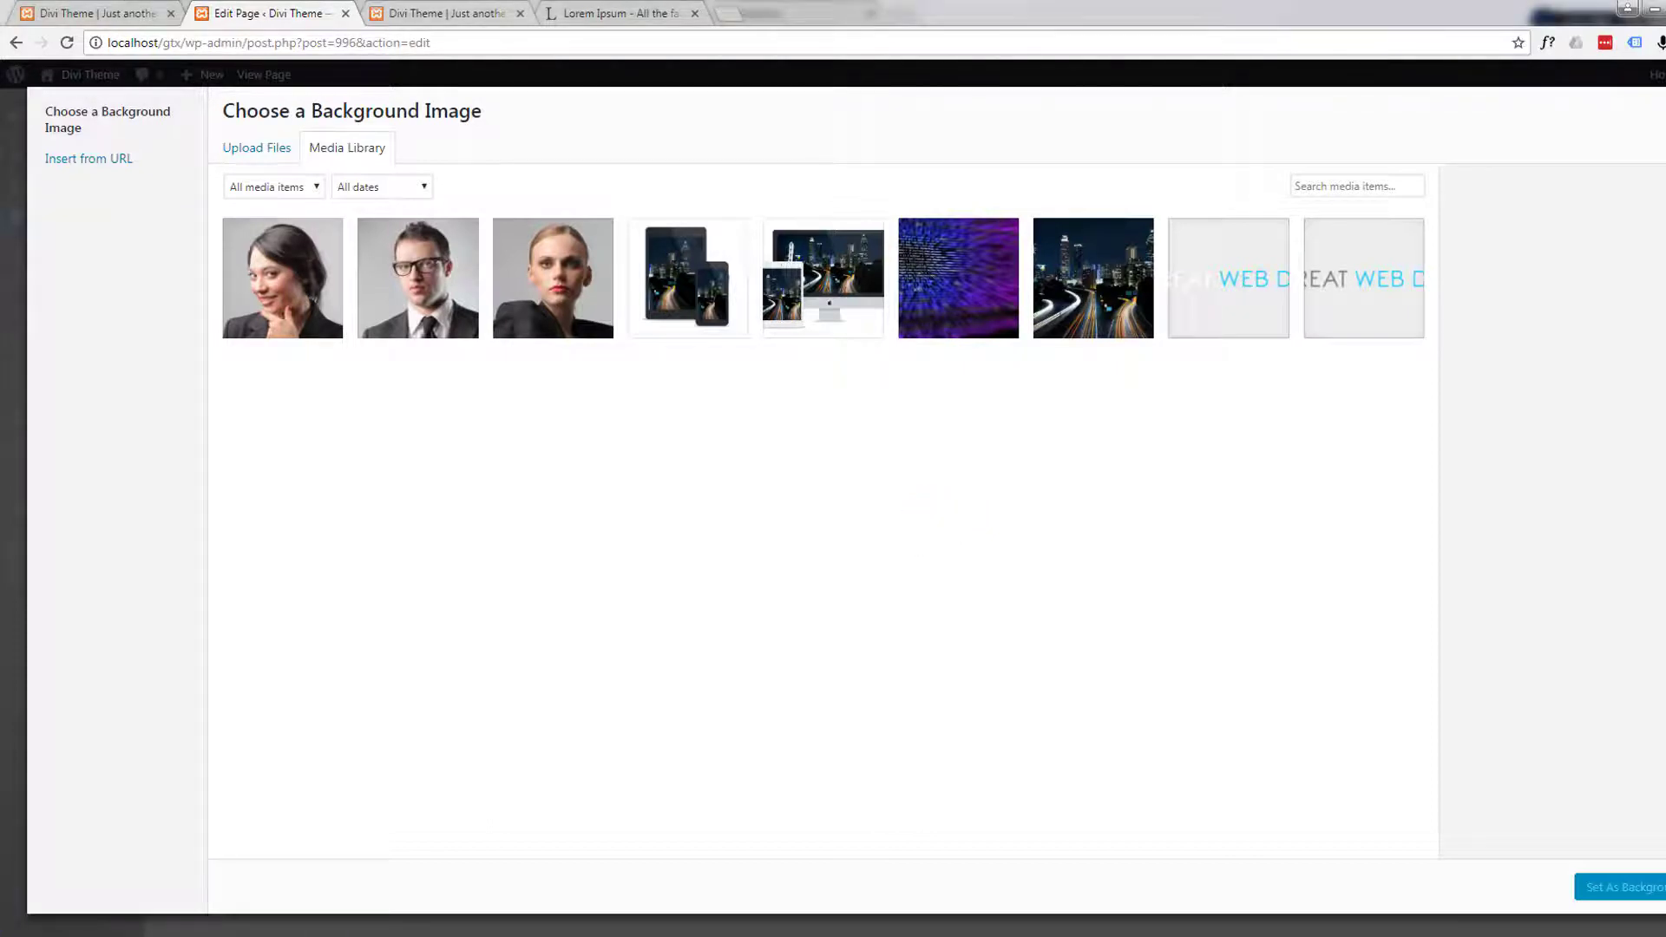
pyautogui.moveTo(1665, 178); pyautogui.dragTo(1013, 174)
pyautogui.moveTo(1017, 170); pyautogui.dragTo(1019, 168)
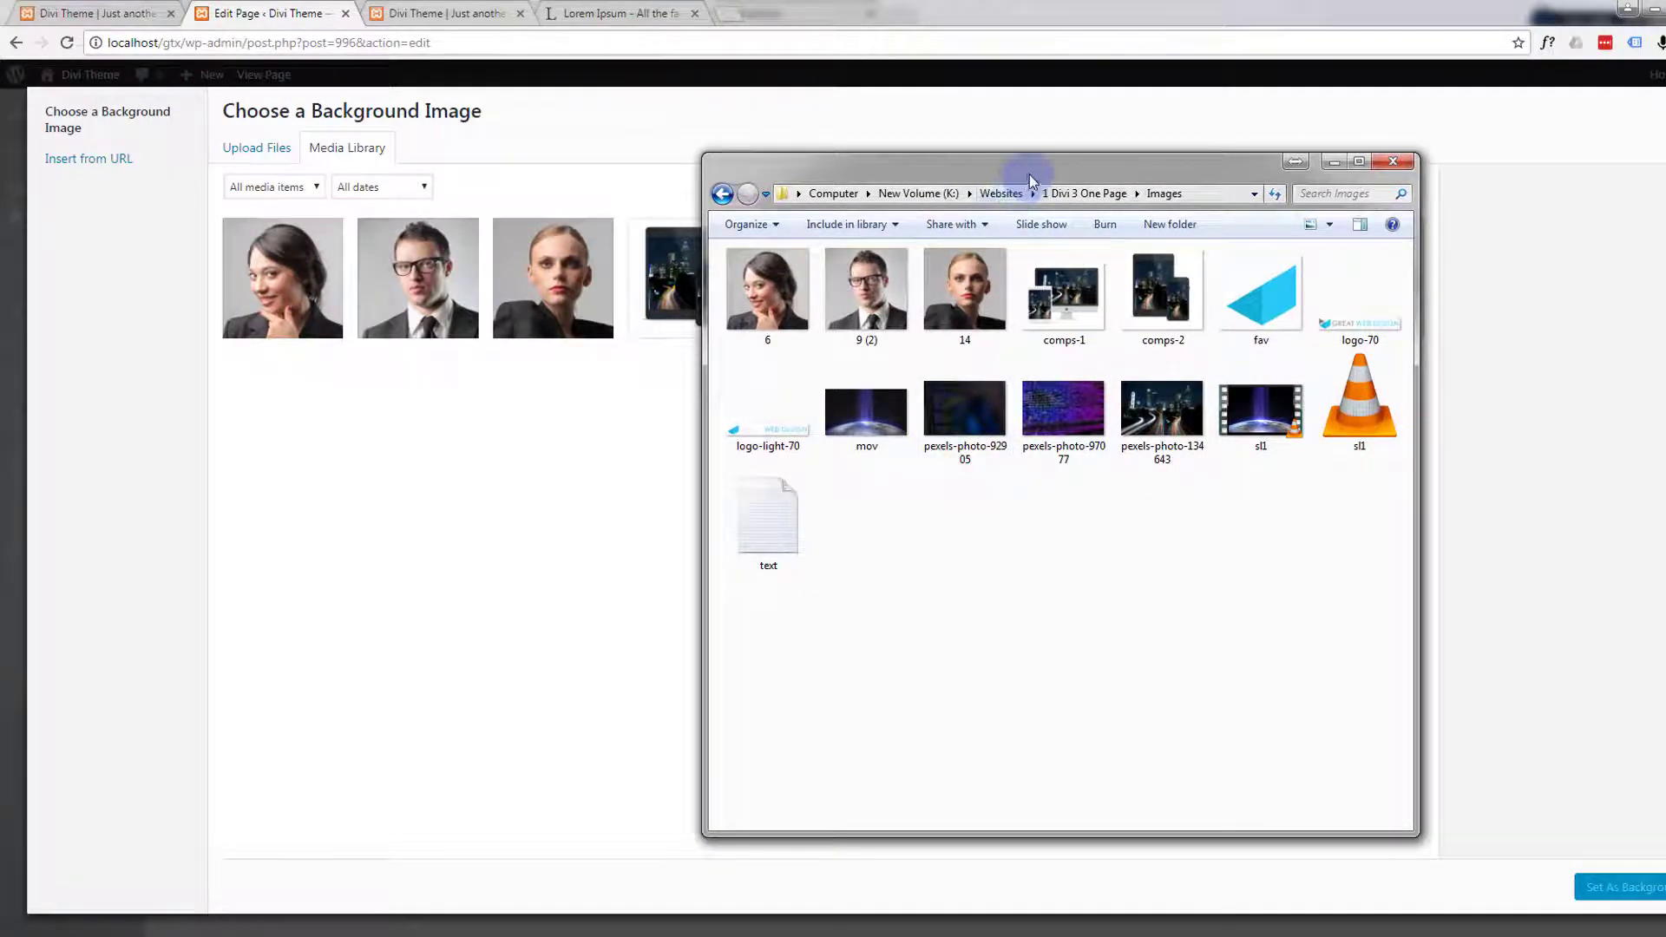
pyautogui.moveTo(1030, 172); pyautogui.dragTo(1665, 171)
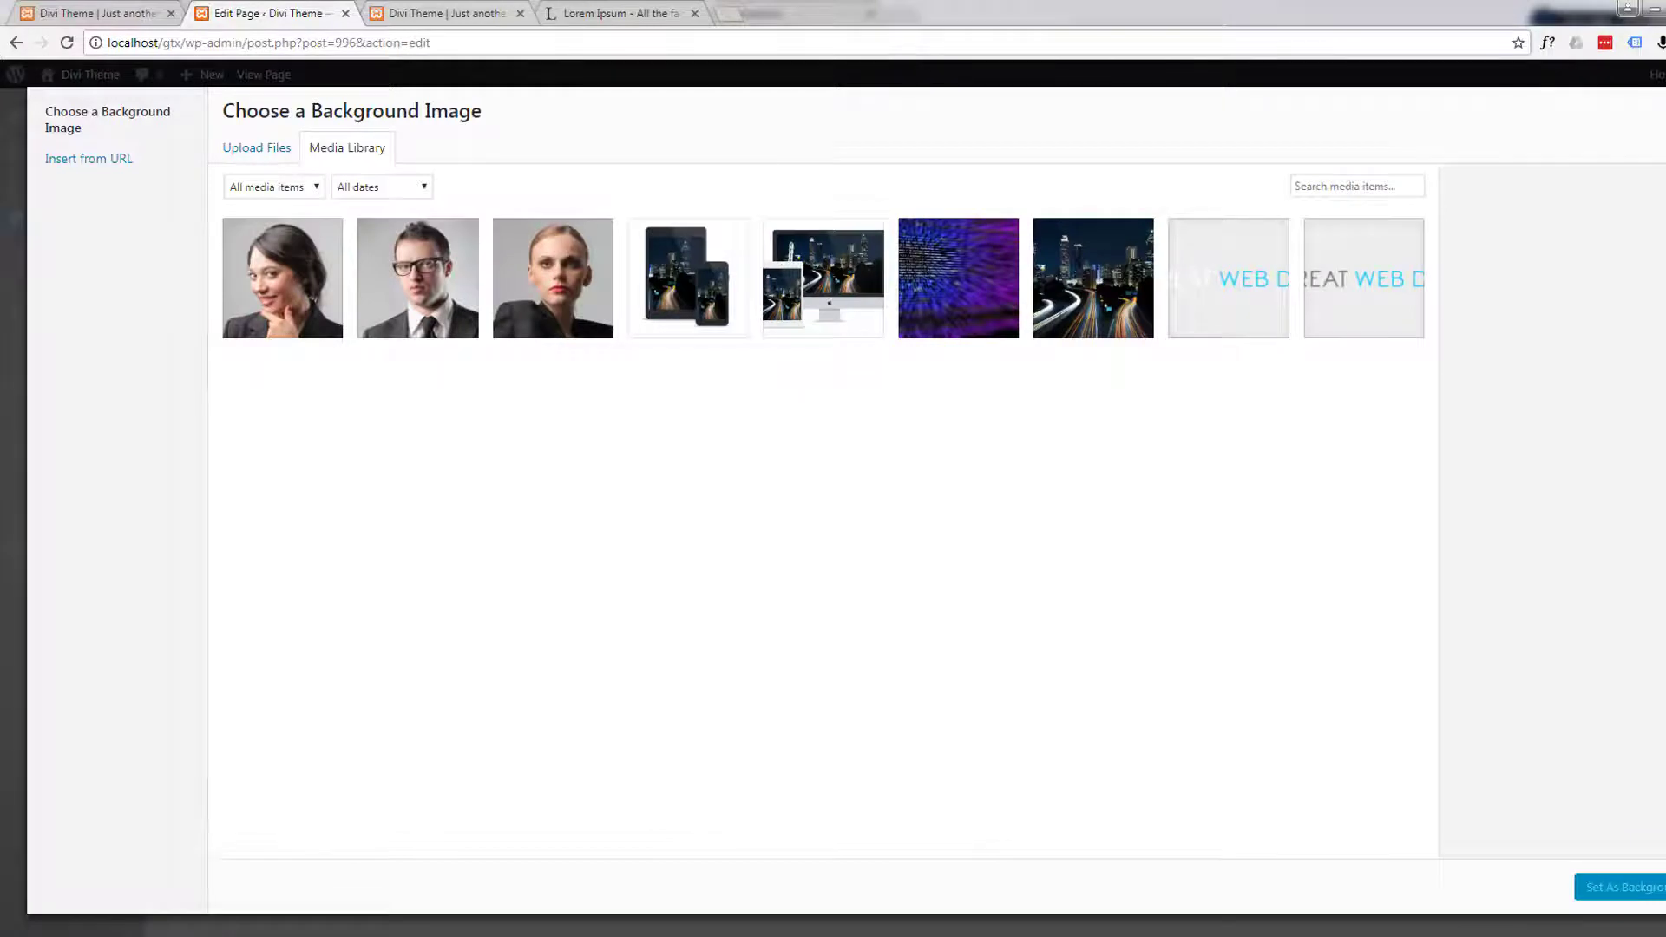
pyautogui.moveTo(1665, 486); pyautogui.dragTo(1104, 493)
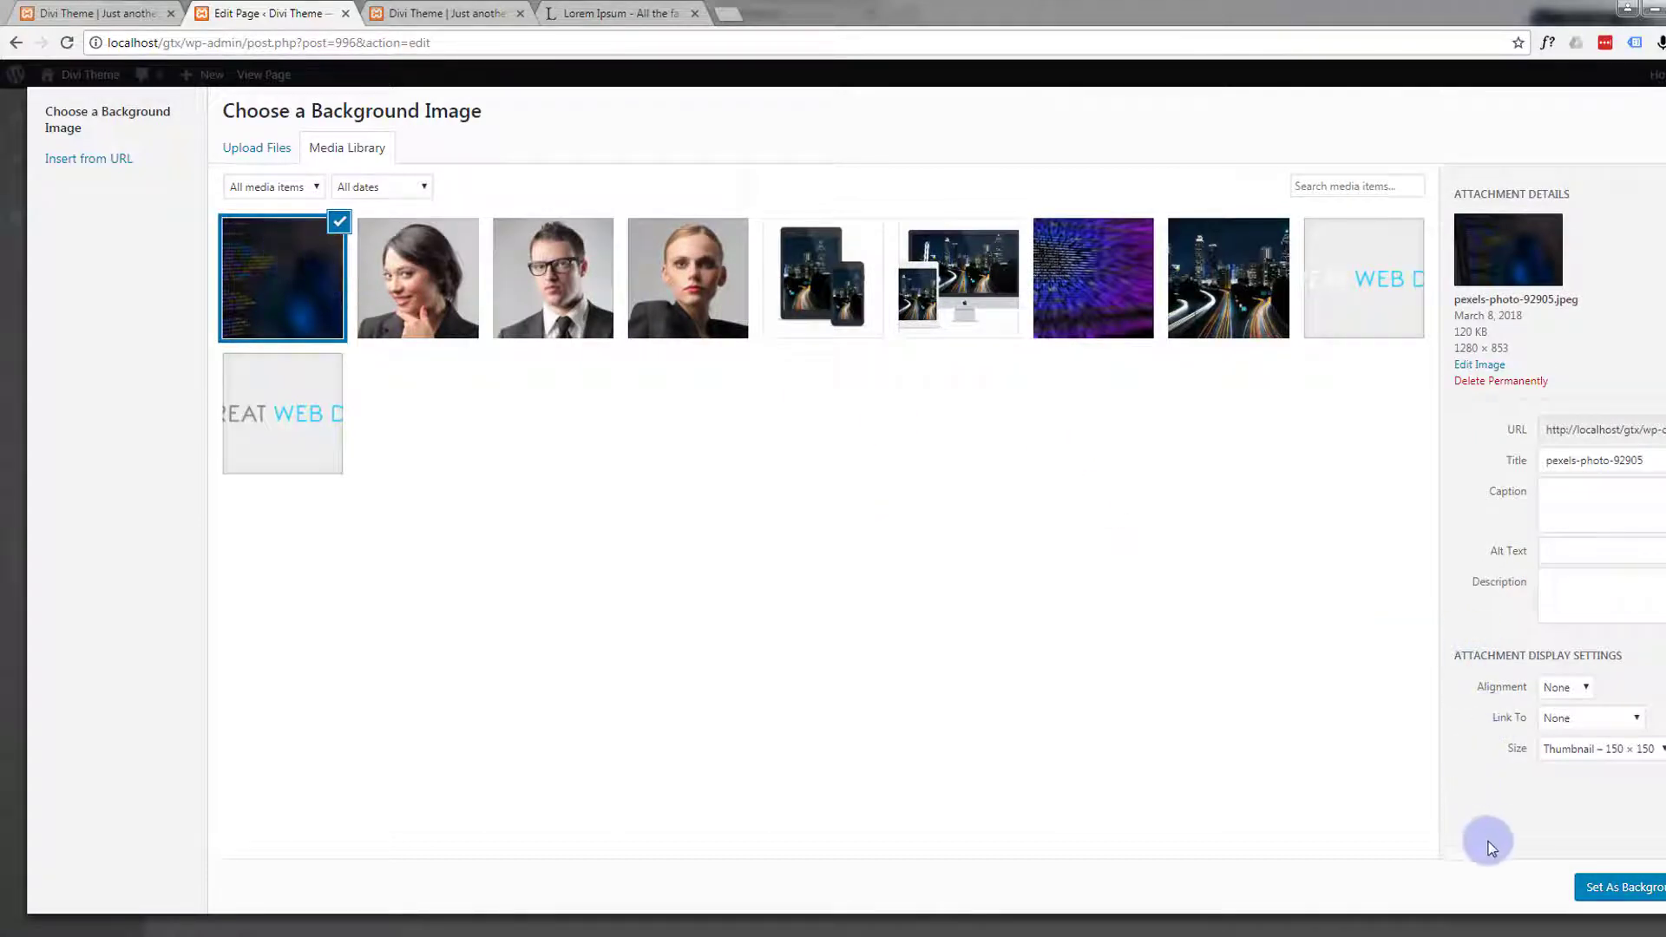
pyautogui.click(1636, 886)
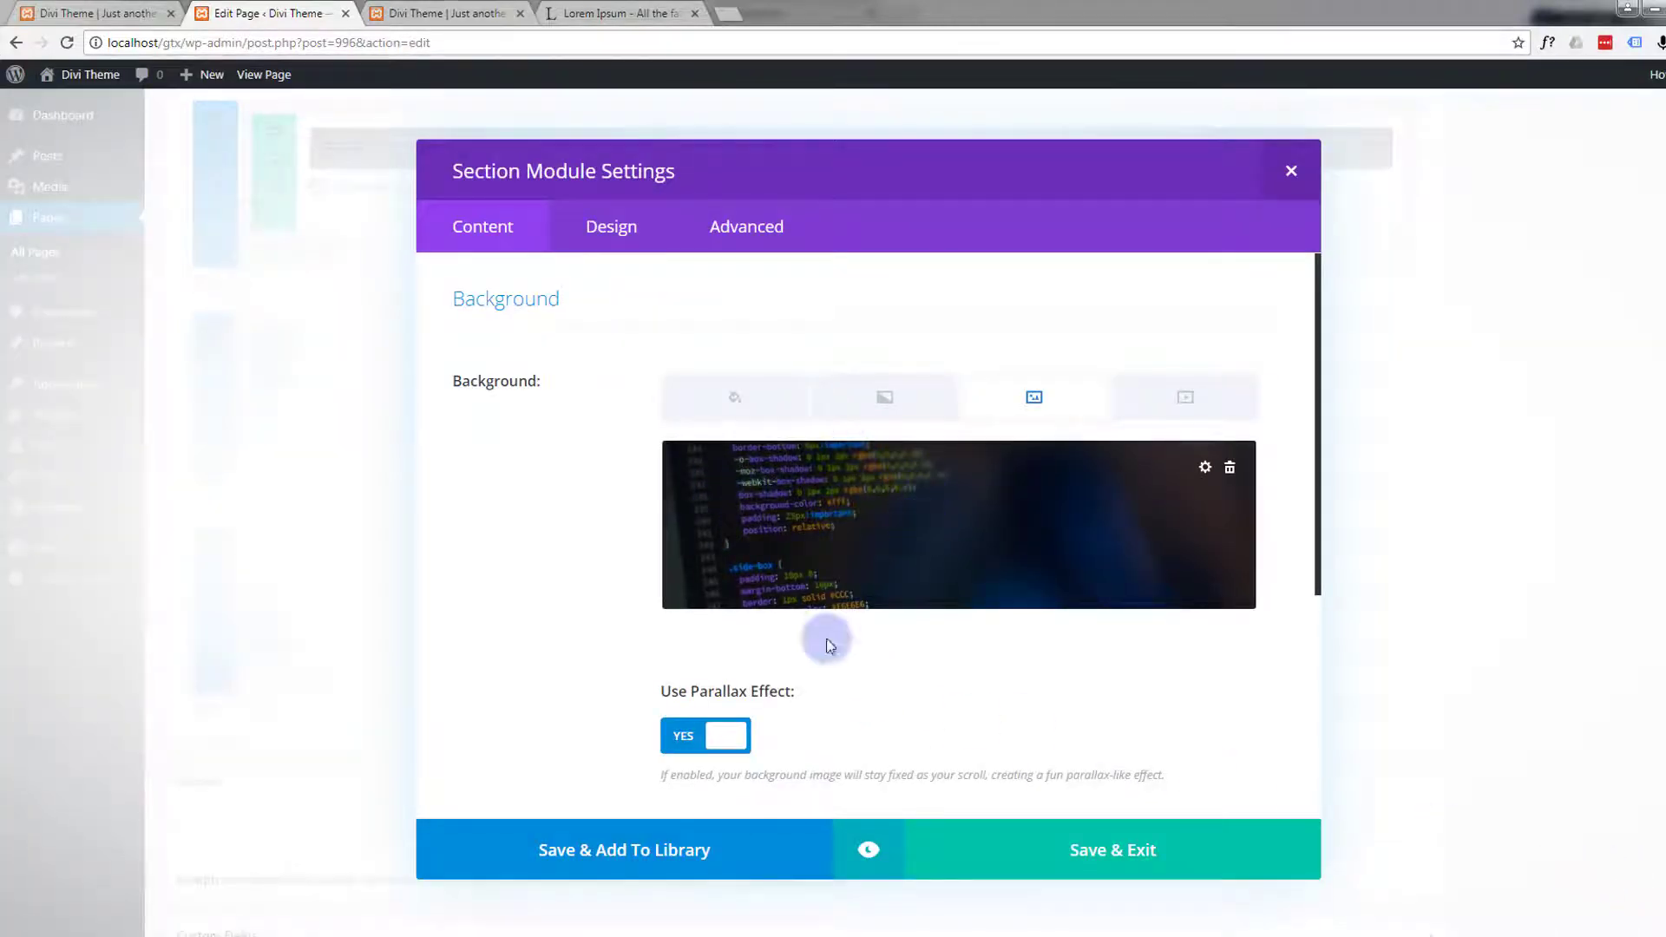
# - Preview the section with its new background image and save the section settings
pyautogui.click(870, 853)
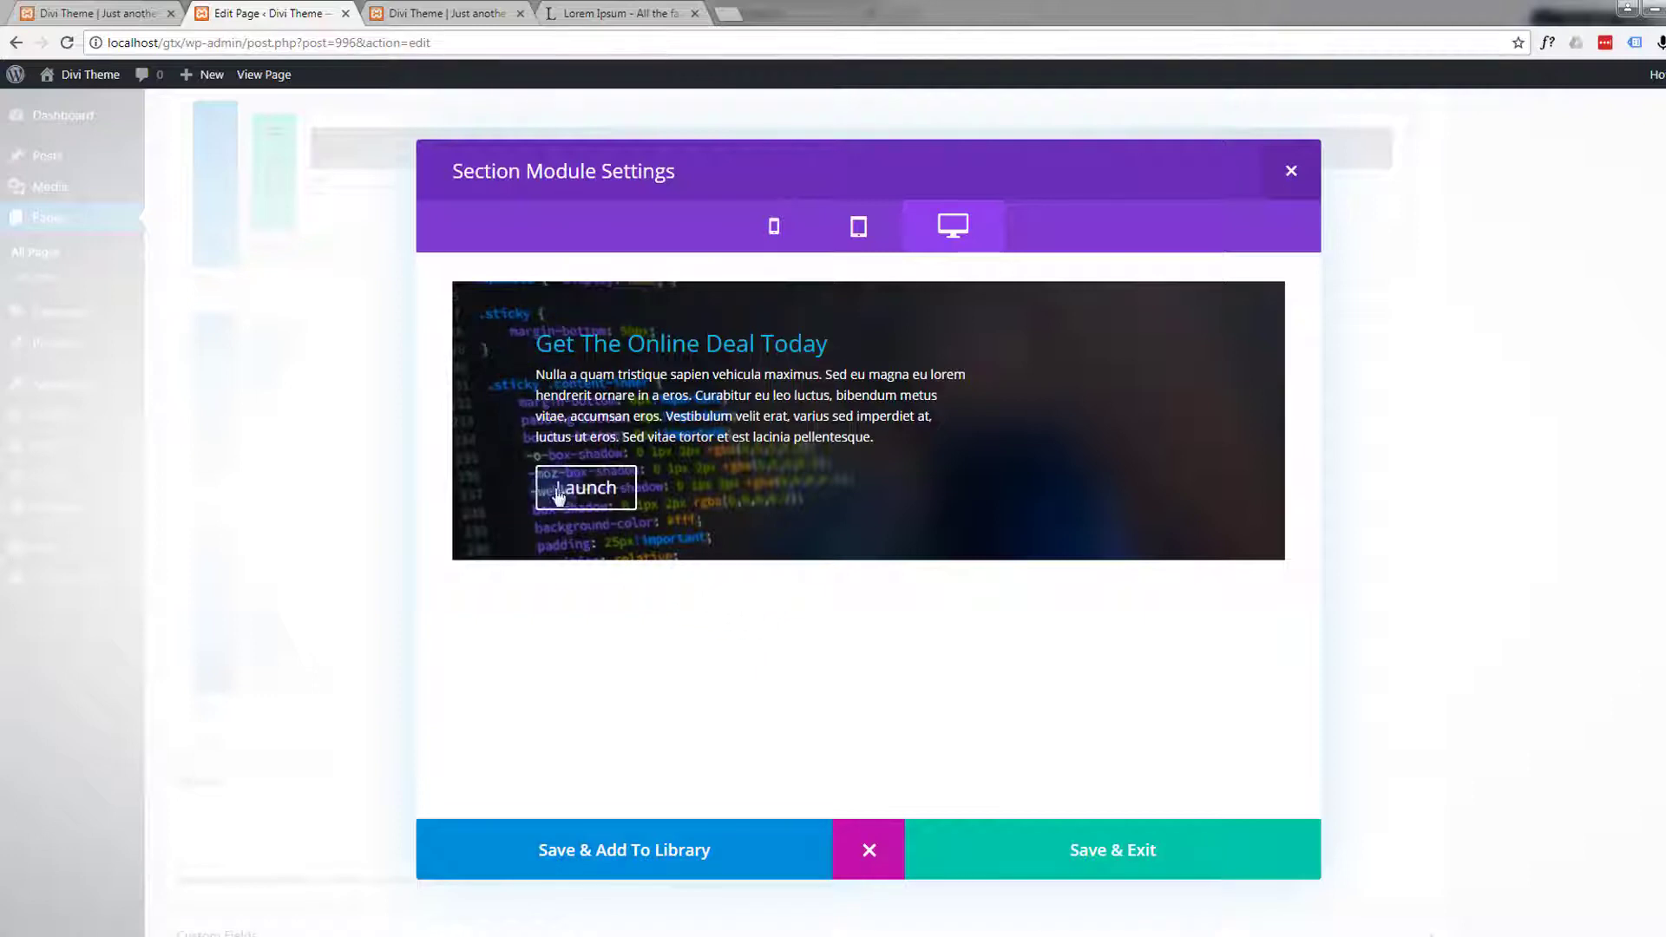
pyautogui.click(840, 560)
pyautogui.click(1109, 859)
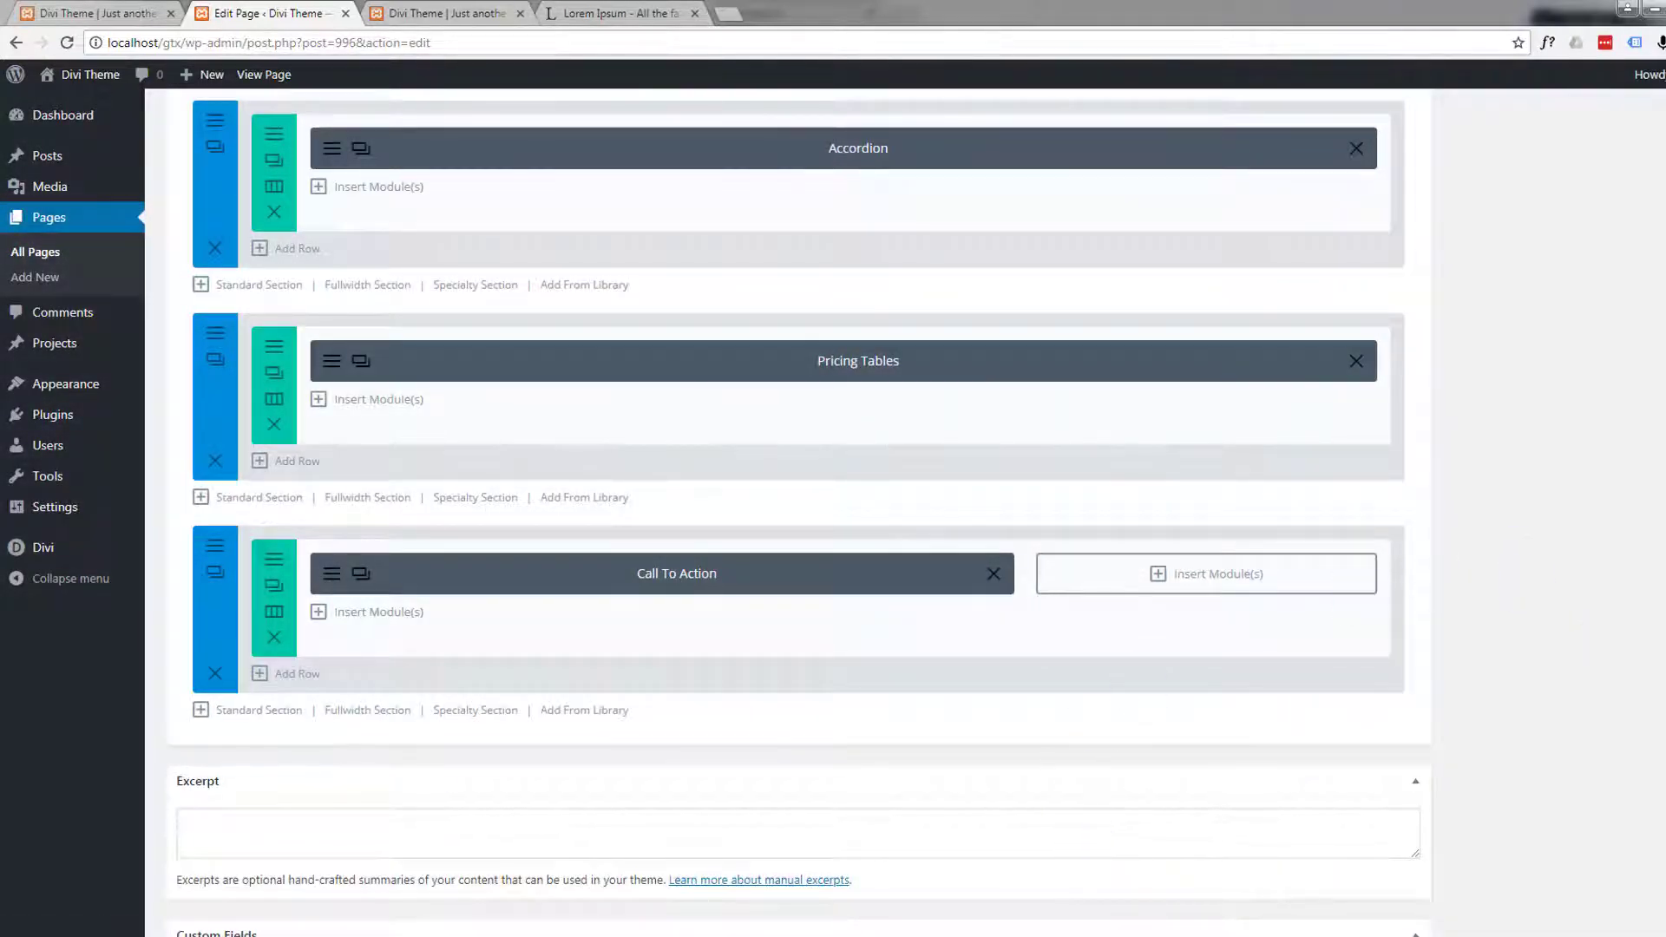
# - Update the One Page page and open a preview of its changes
pyautogui.scroll(20, 798, 512)
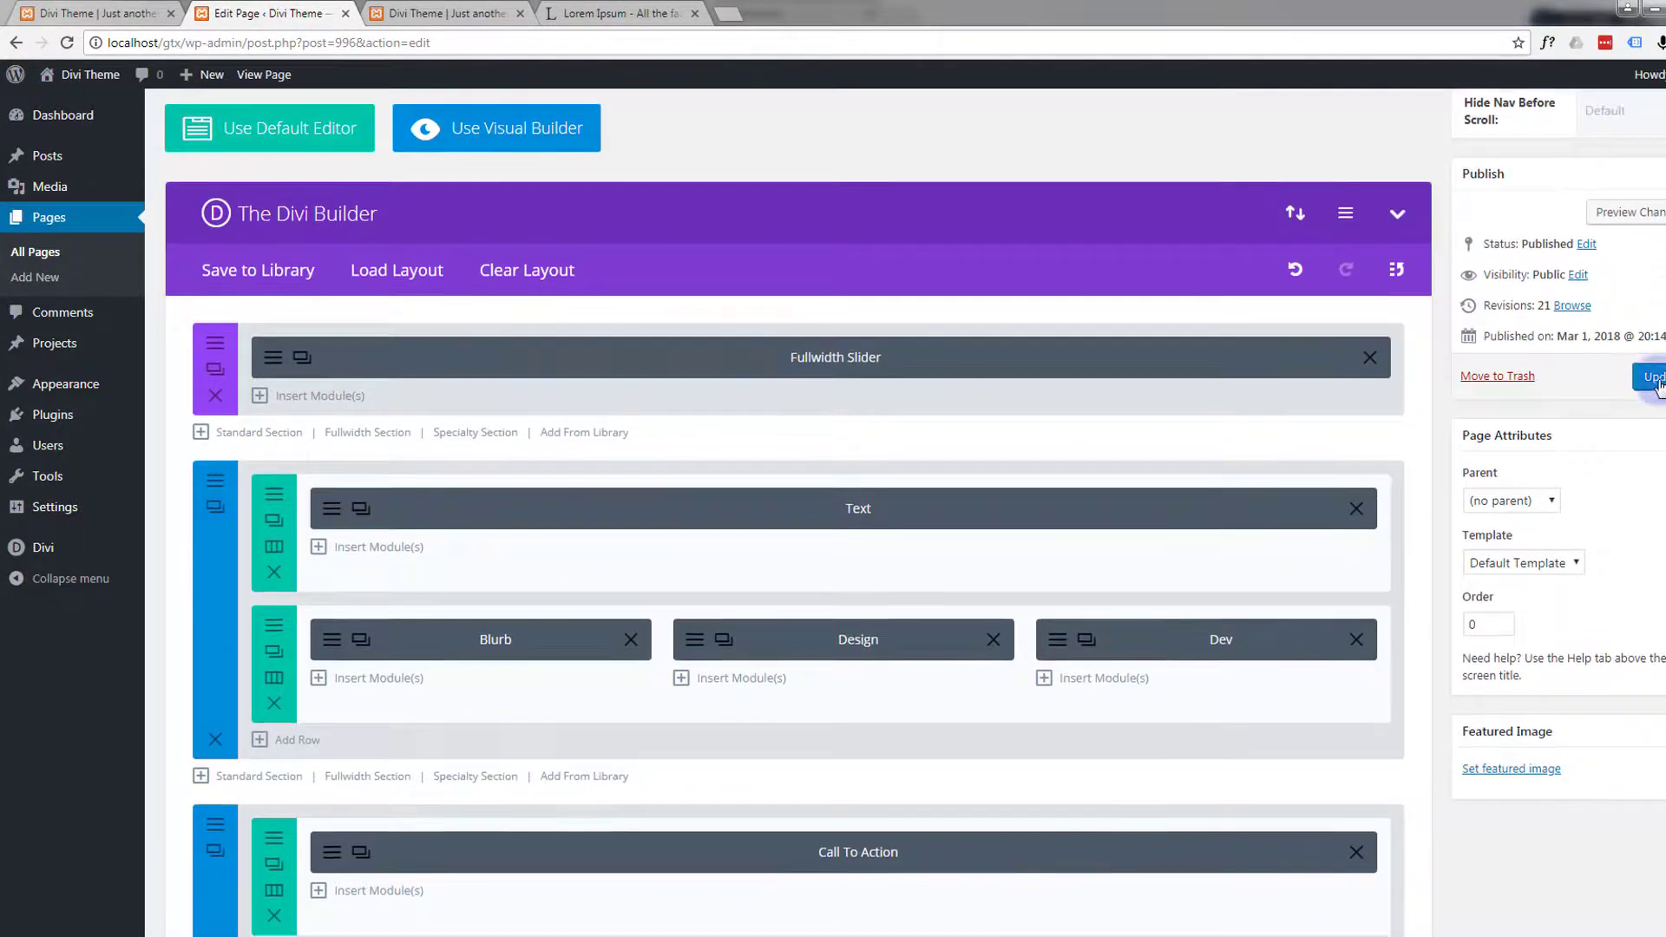
pyautogui.click(1655, 382)
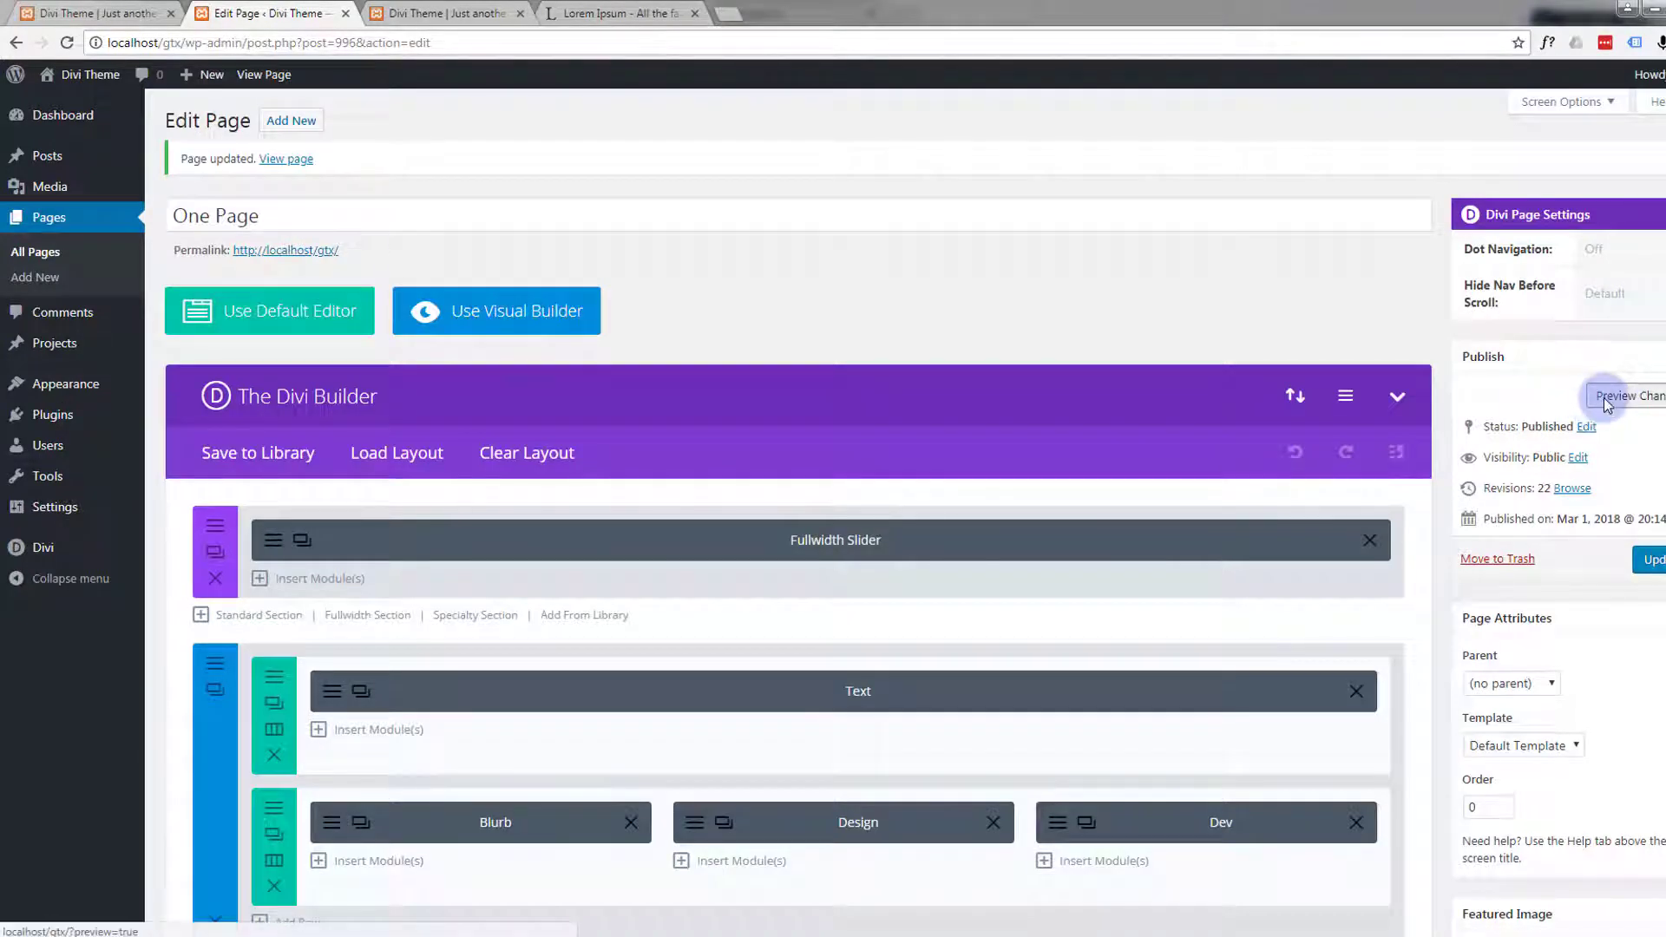
pyautogui.click(1603, 398)
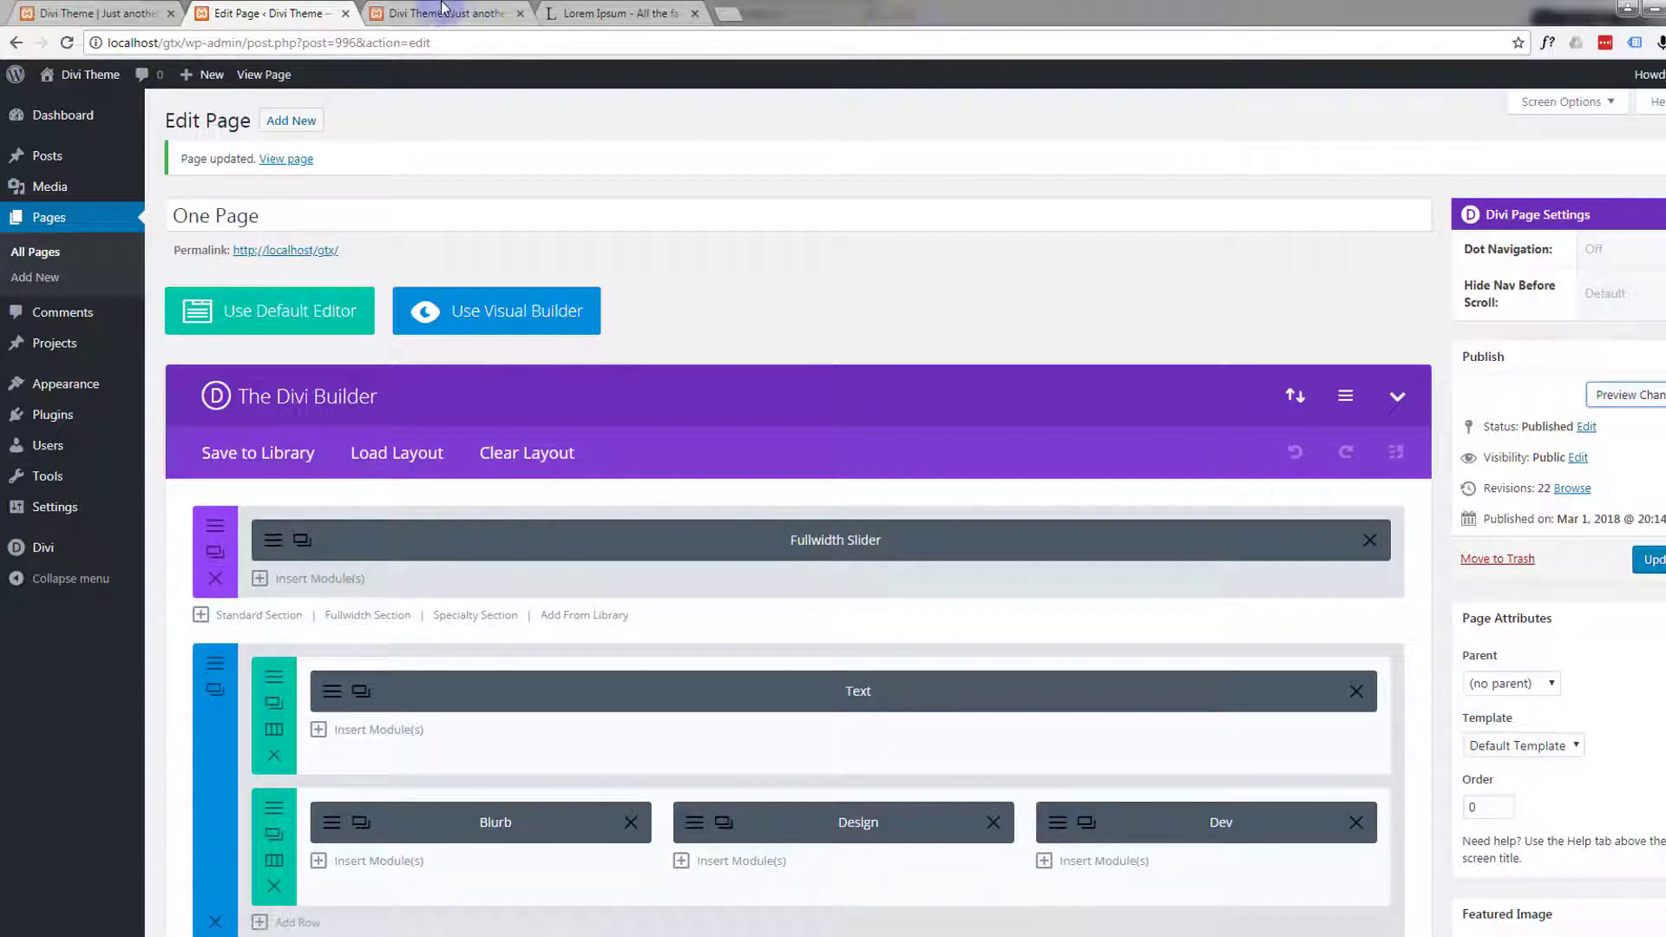
pyautogui.click(441, 13)
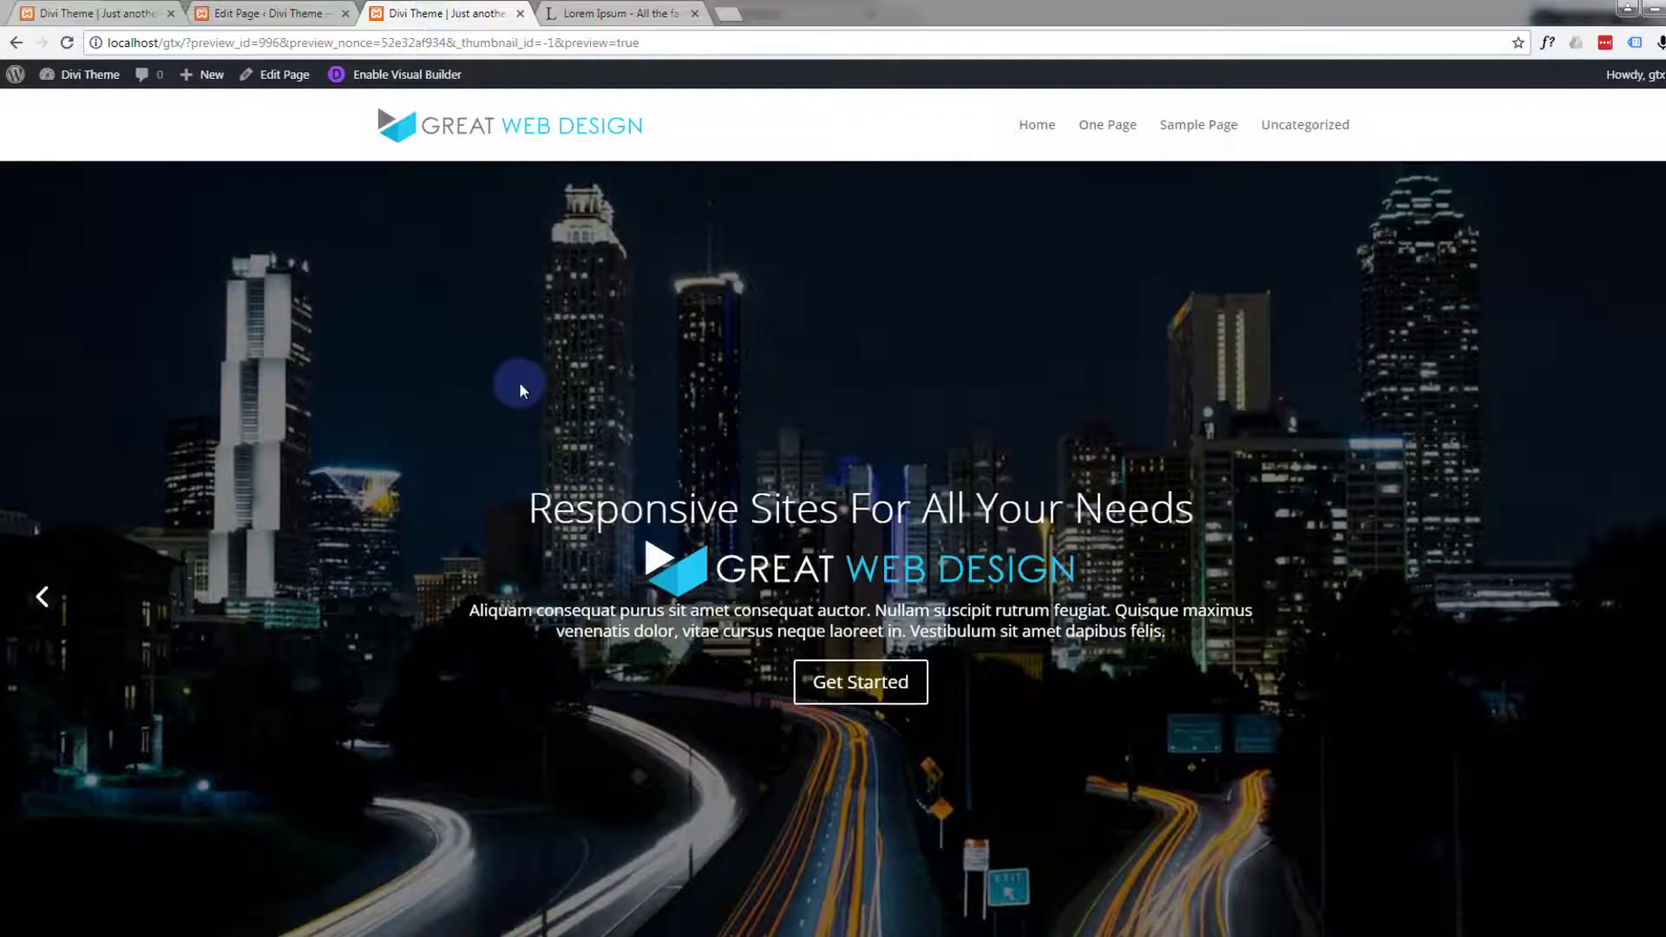
# - Examine the previewed page down to the call to action below the pricing tables, checking its layout and parallax background
pyautogui.scroll(-20, 536, 389)
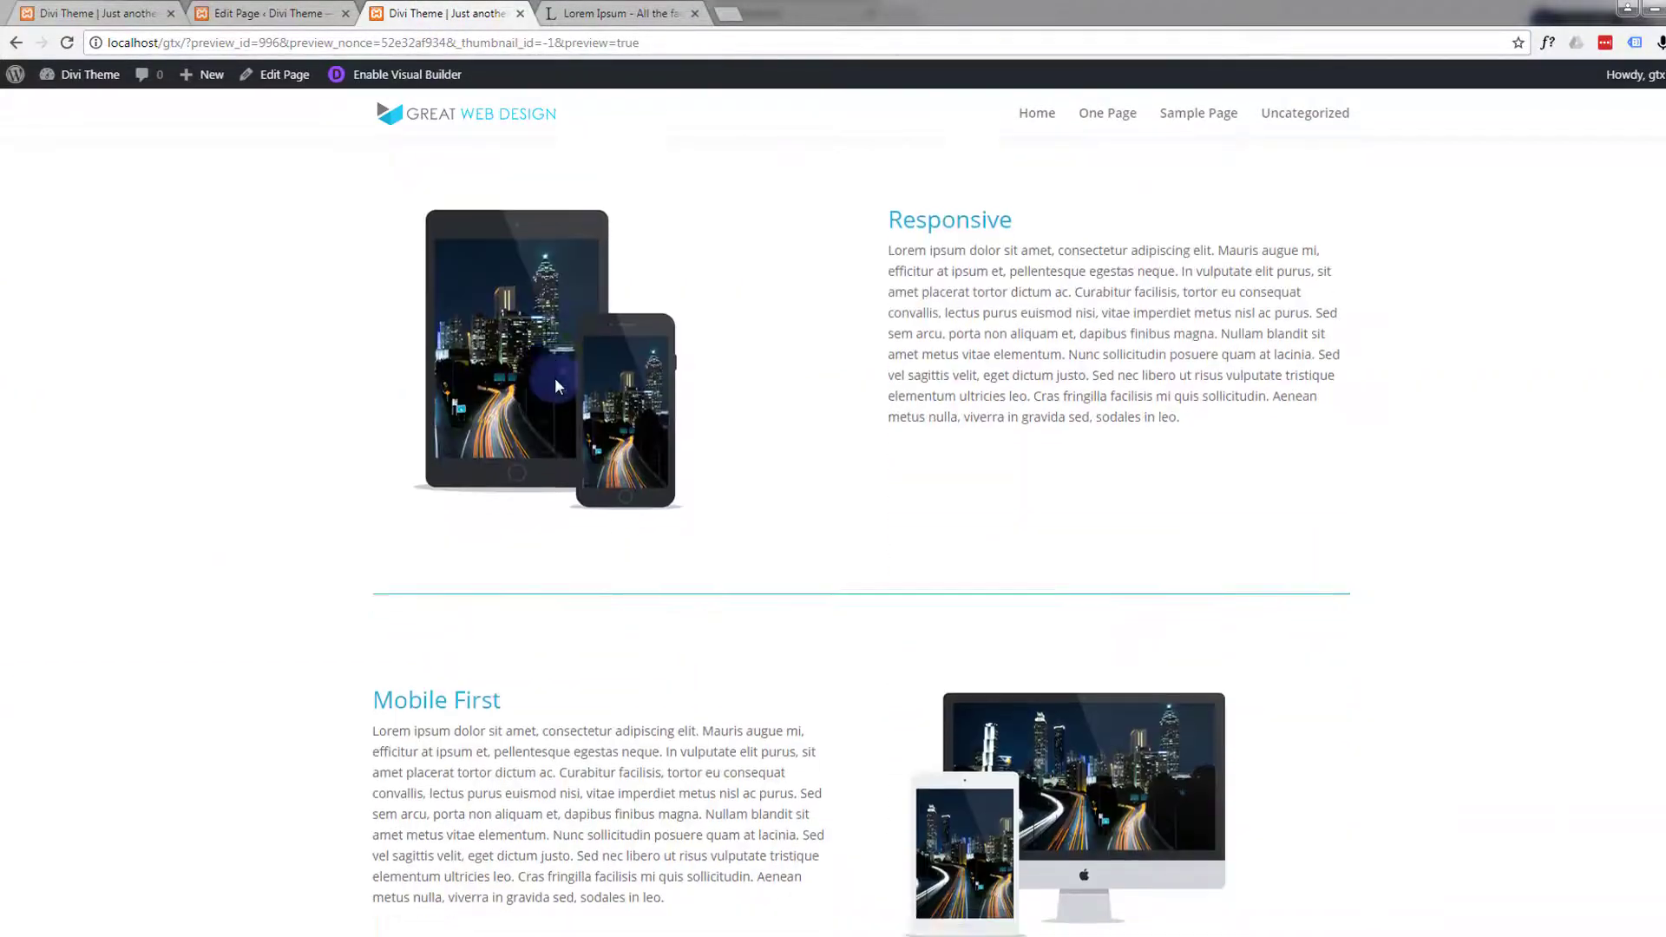
pyautogui.scroll(-15, 453, 375)
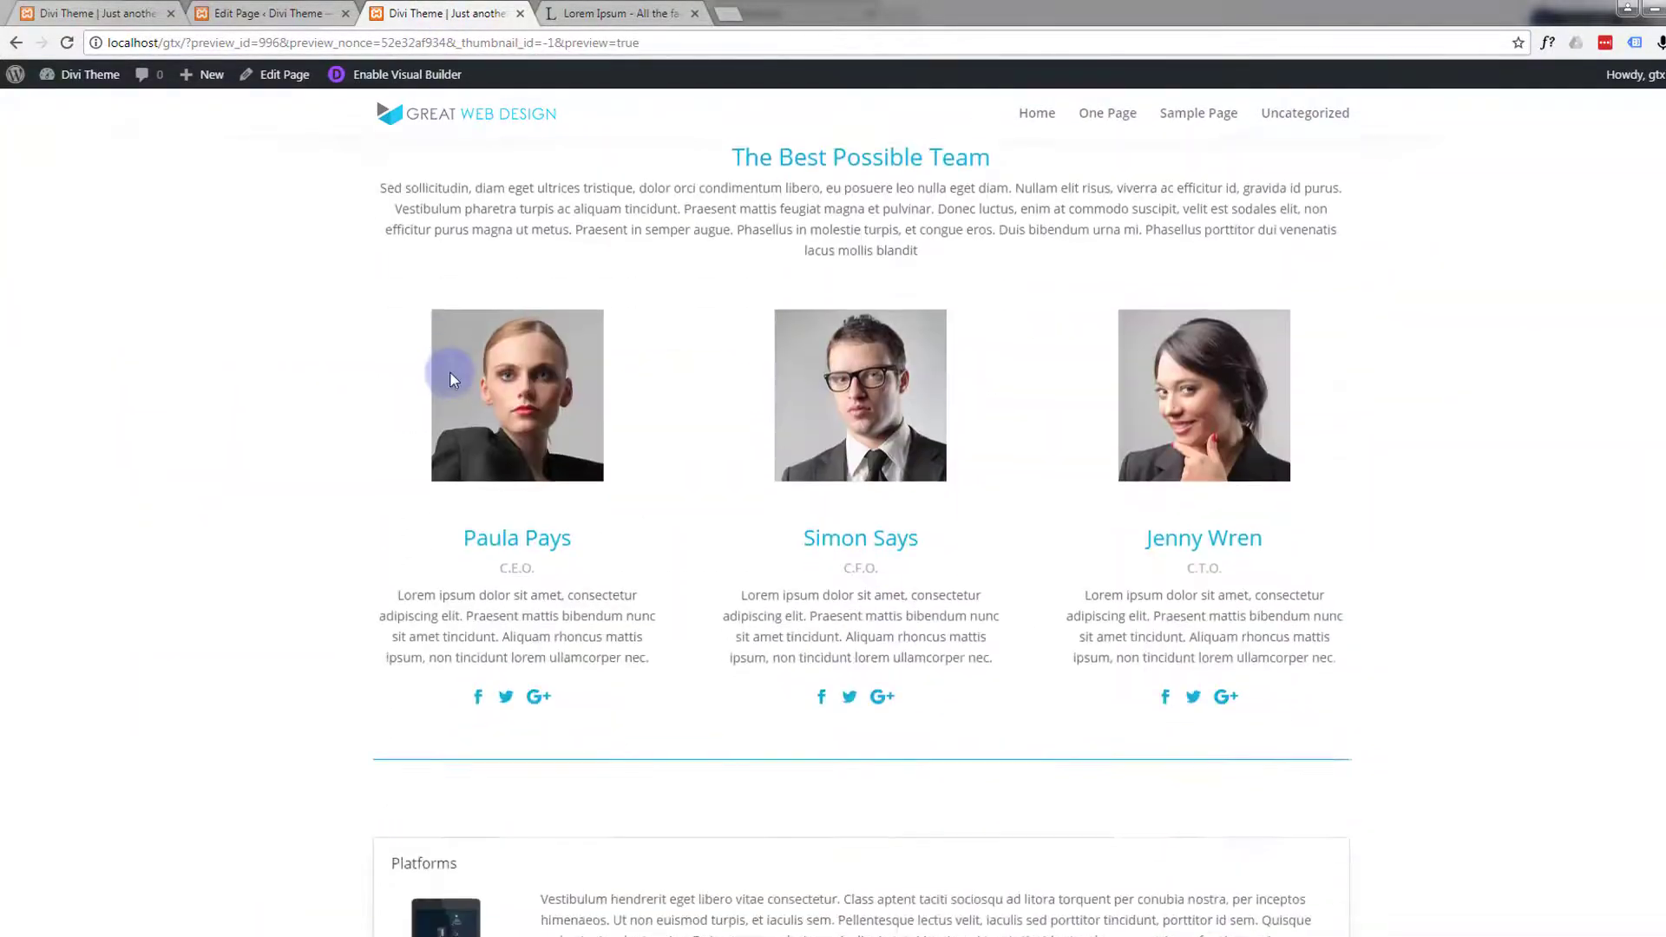
pyautogui.scroll(-10, 449, 378)
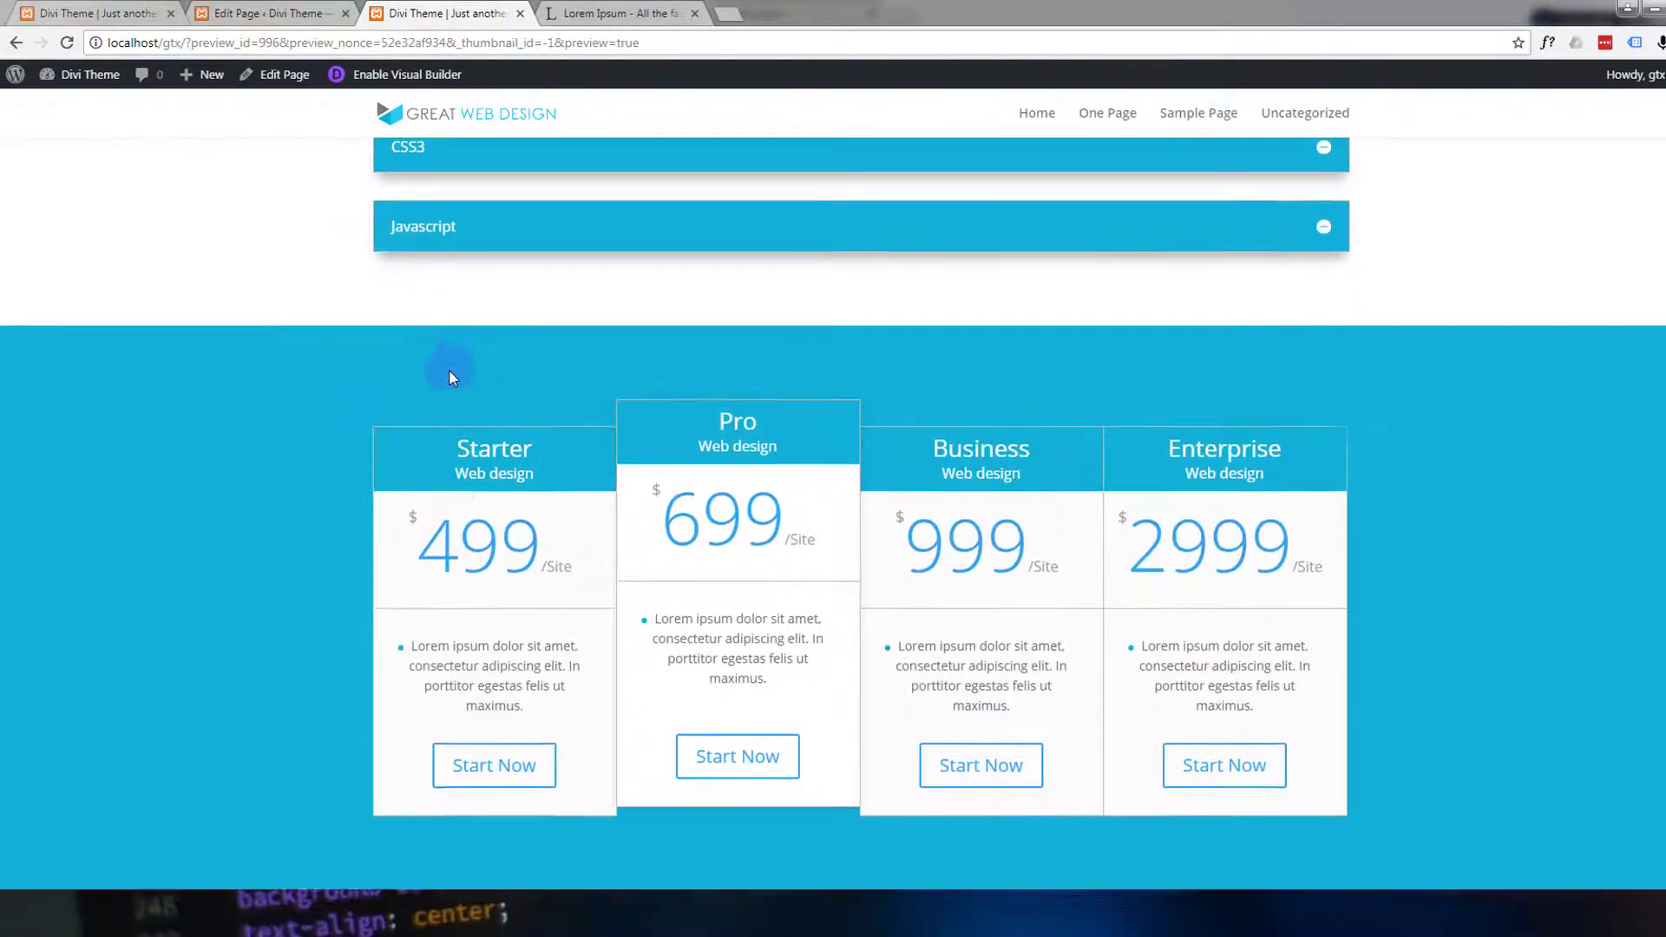
pyautogui.scroll(3, 418, 261)
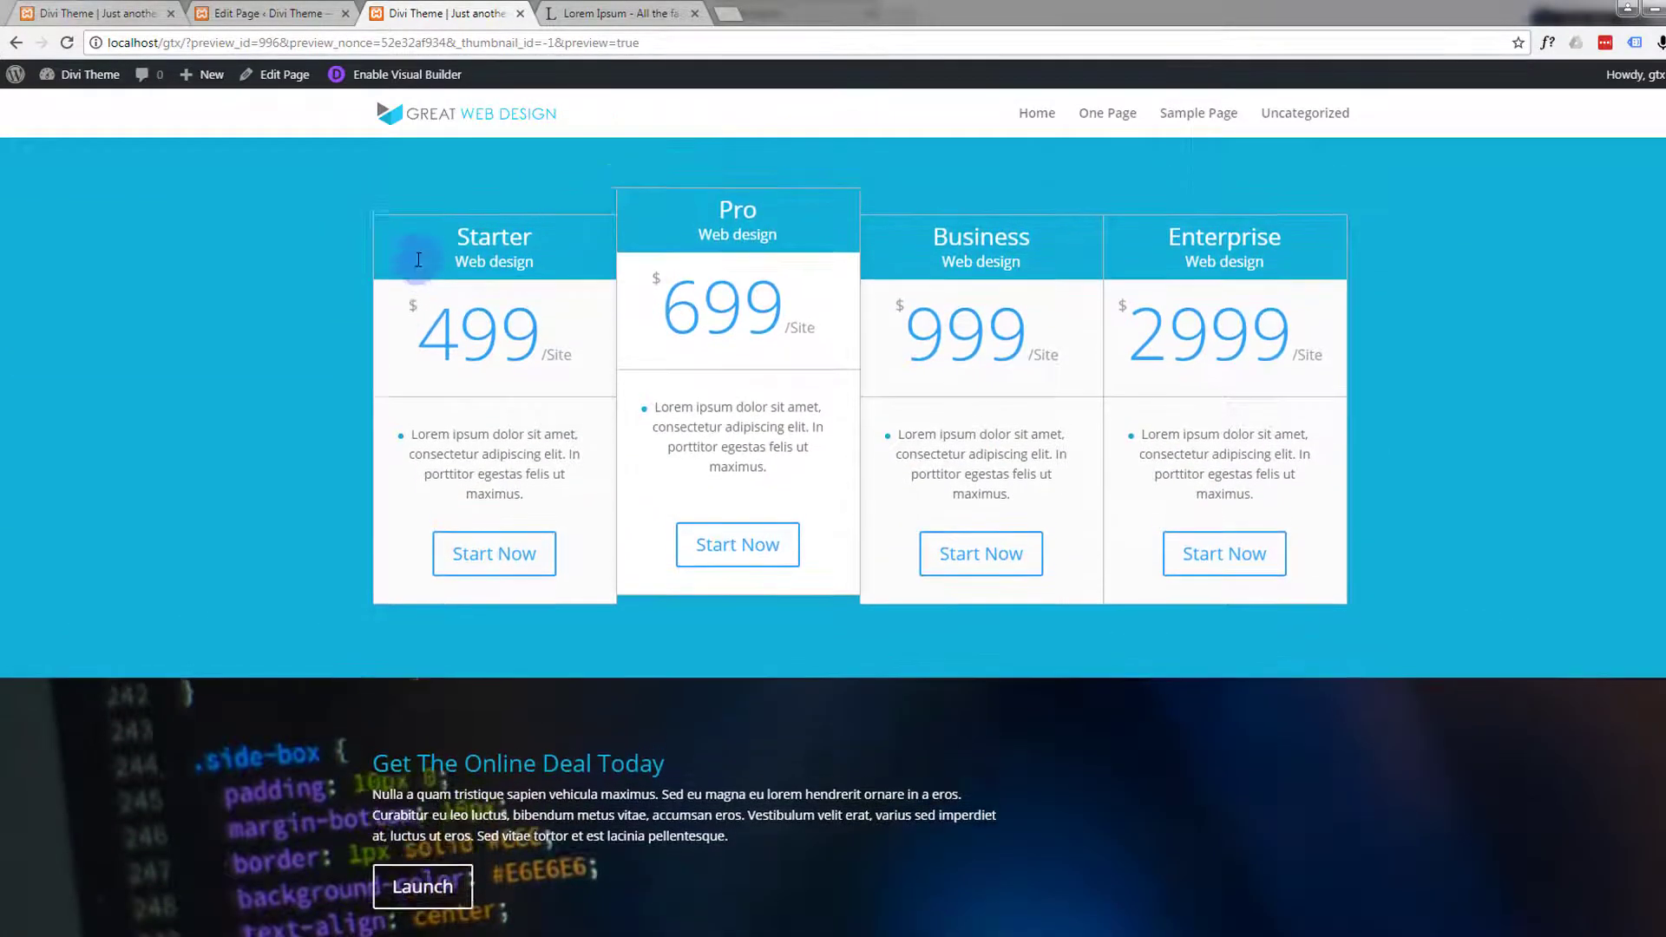
pyautogui.scroll(-4, 417, 259)
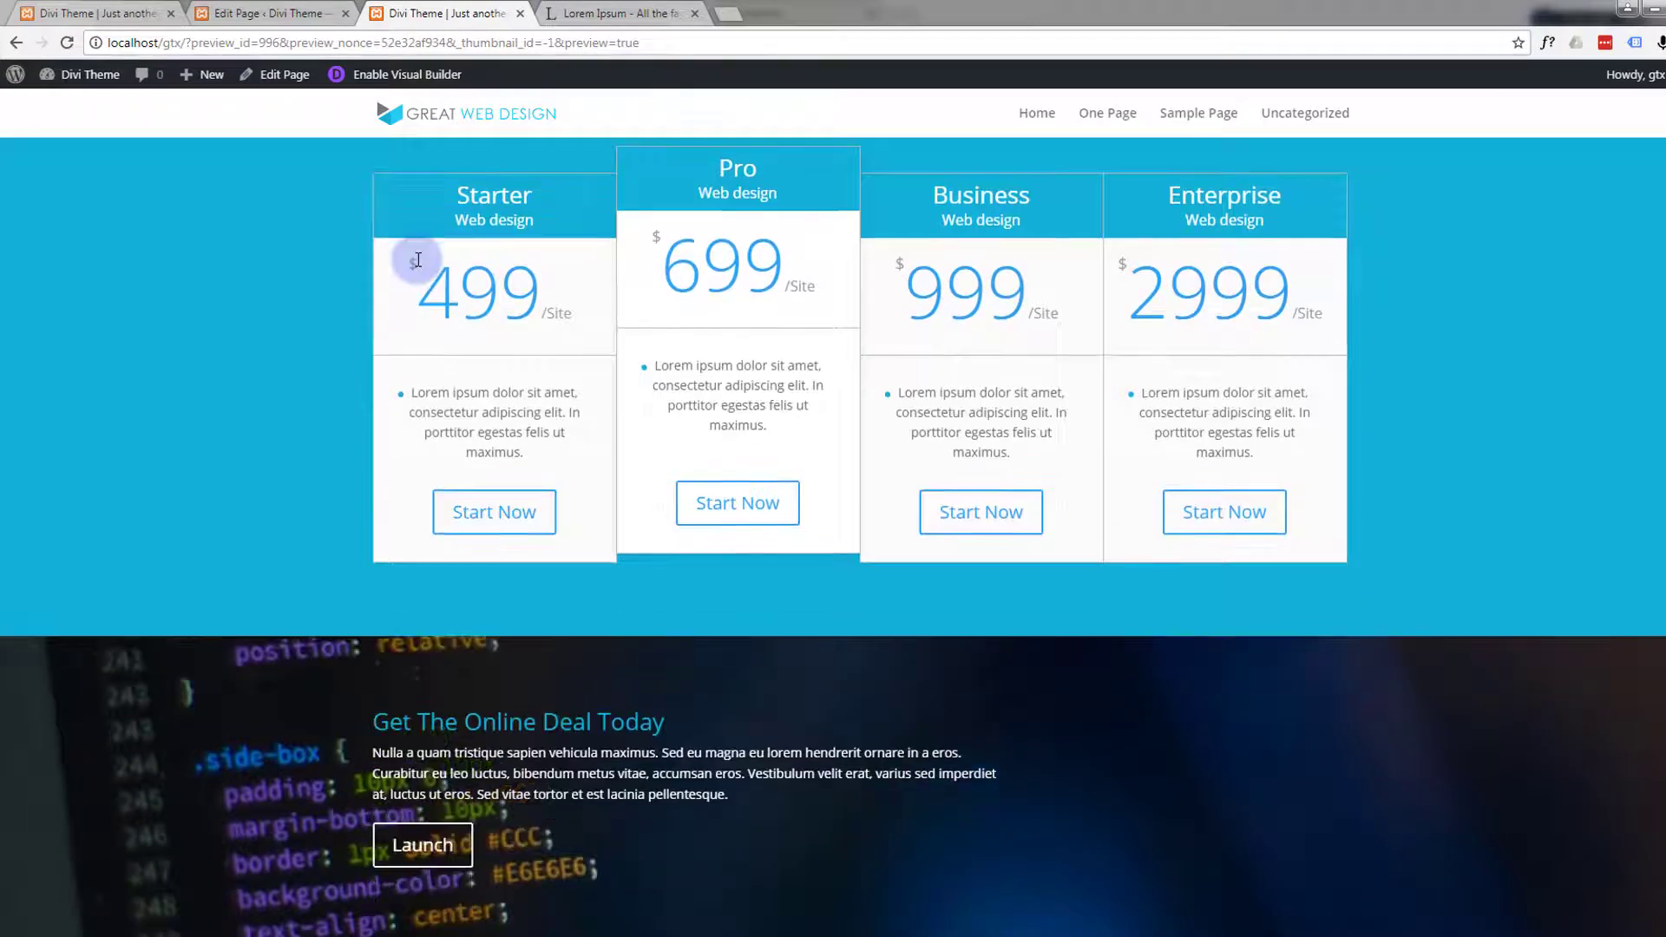
pyautogui.scroll(2, 417, 257)
pyautogui.scroll(2, 416, 259)
pyautogui.scroll(-4, 416, 260)
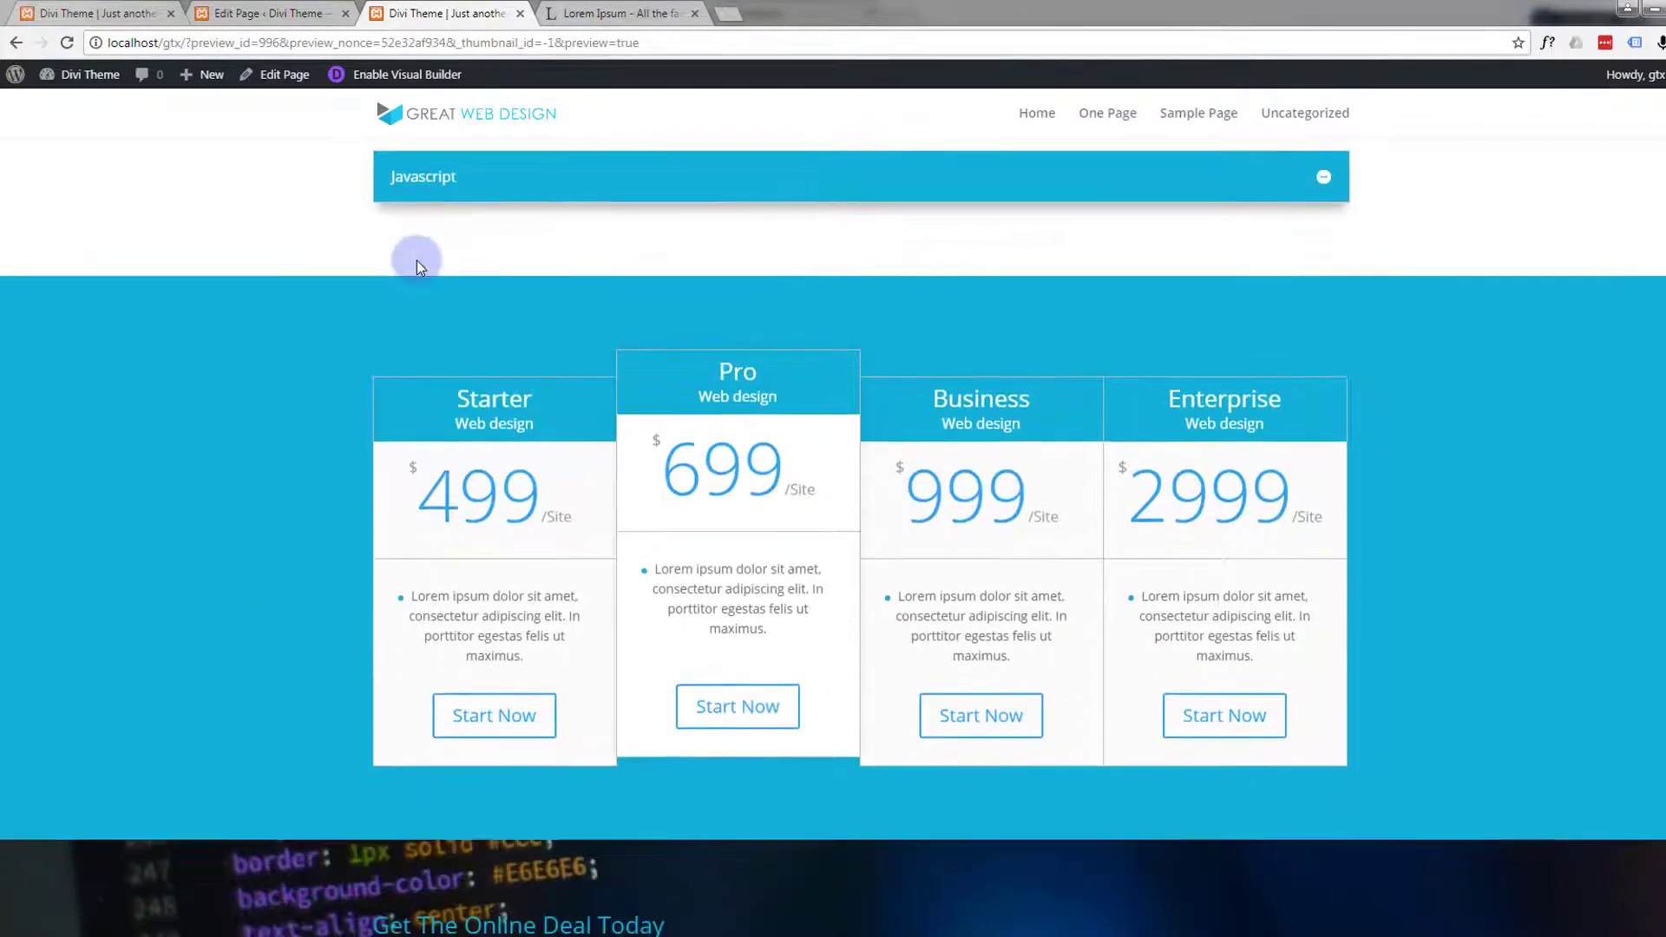
pyautogui.scroll(5, 416, 261)
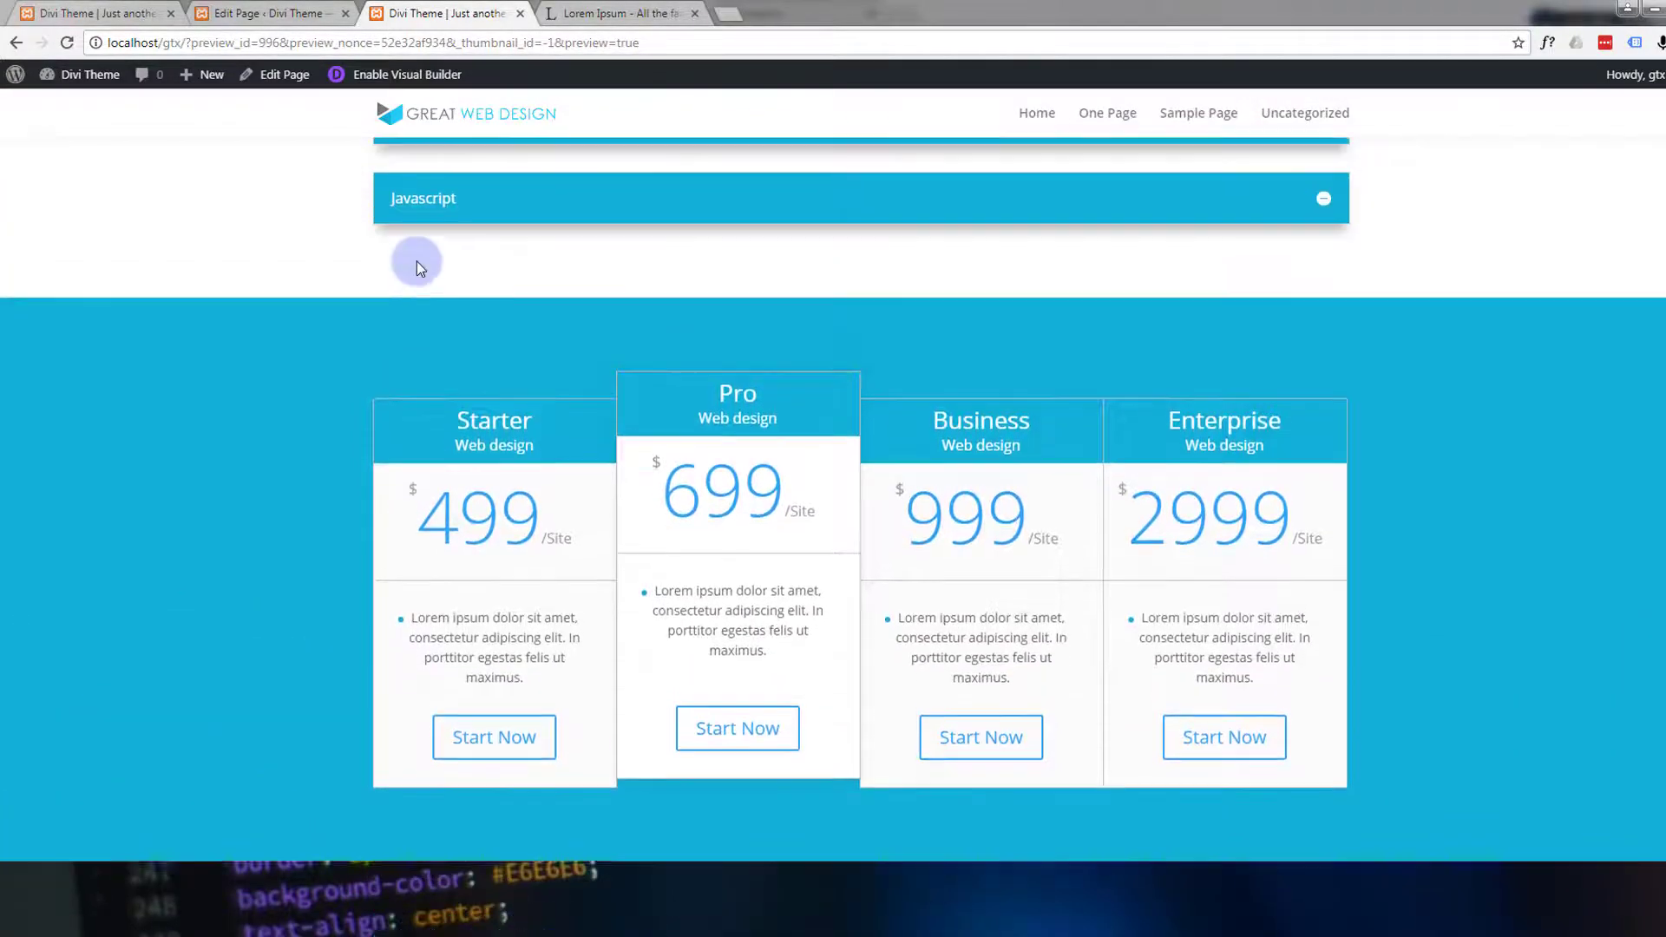
pyautogui.scroll(-5, 417, 262)
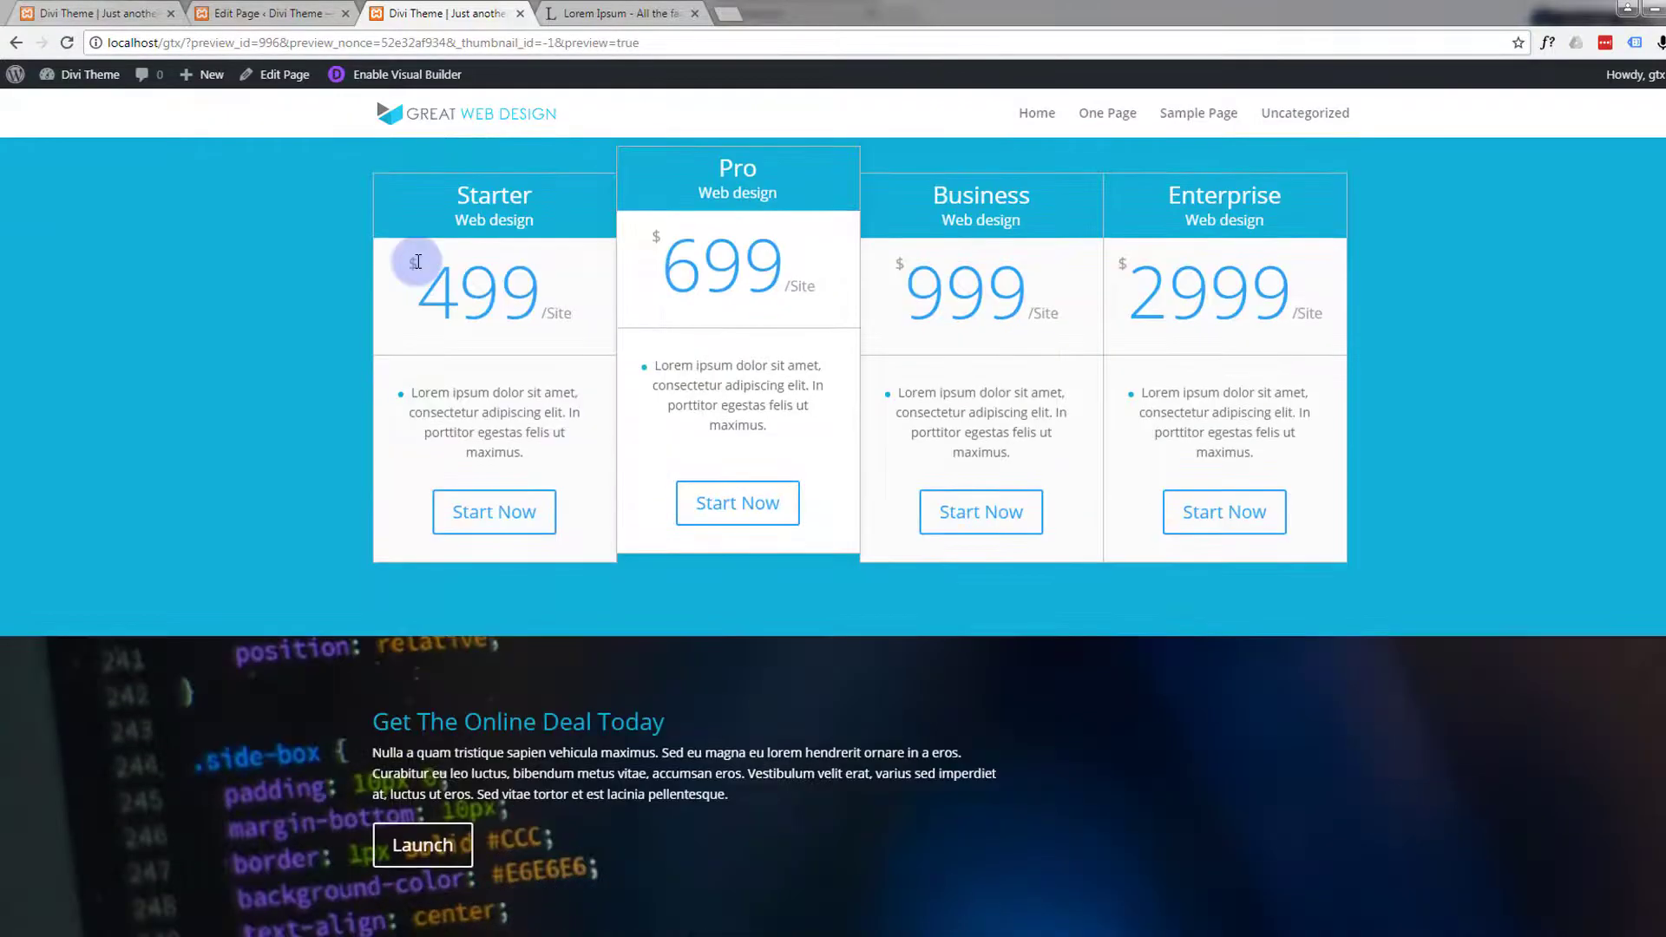
pyautogui.scroll(5, 417, 262)
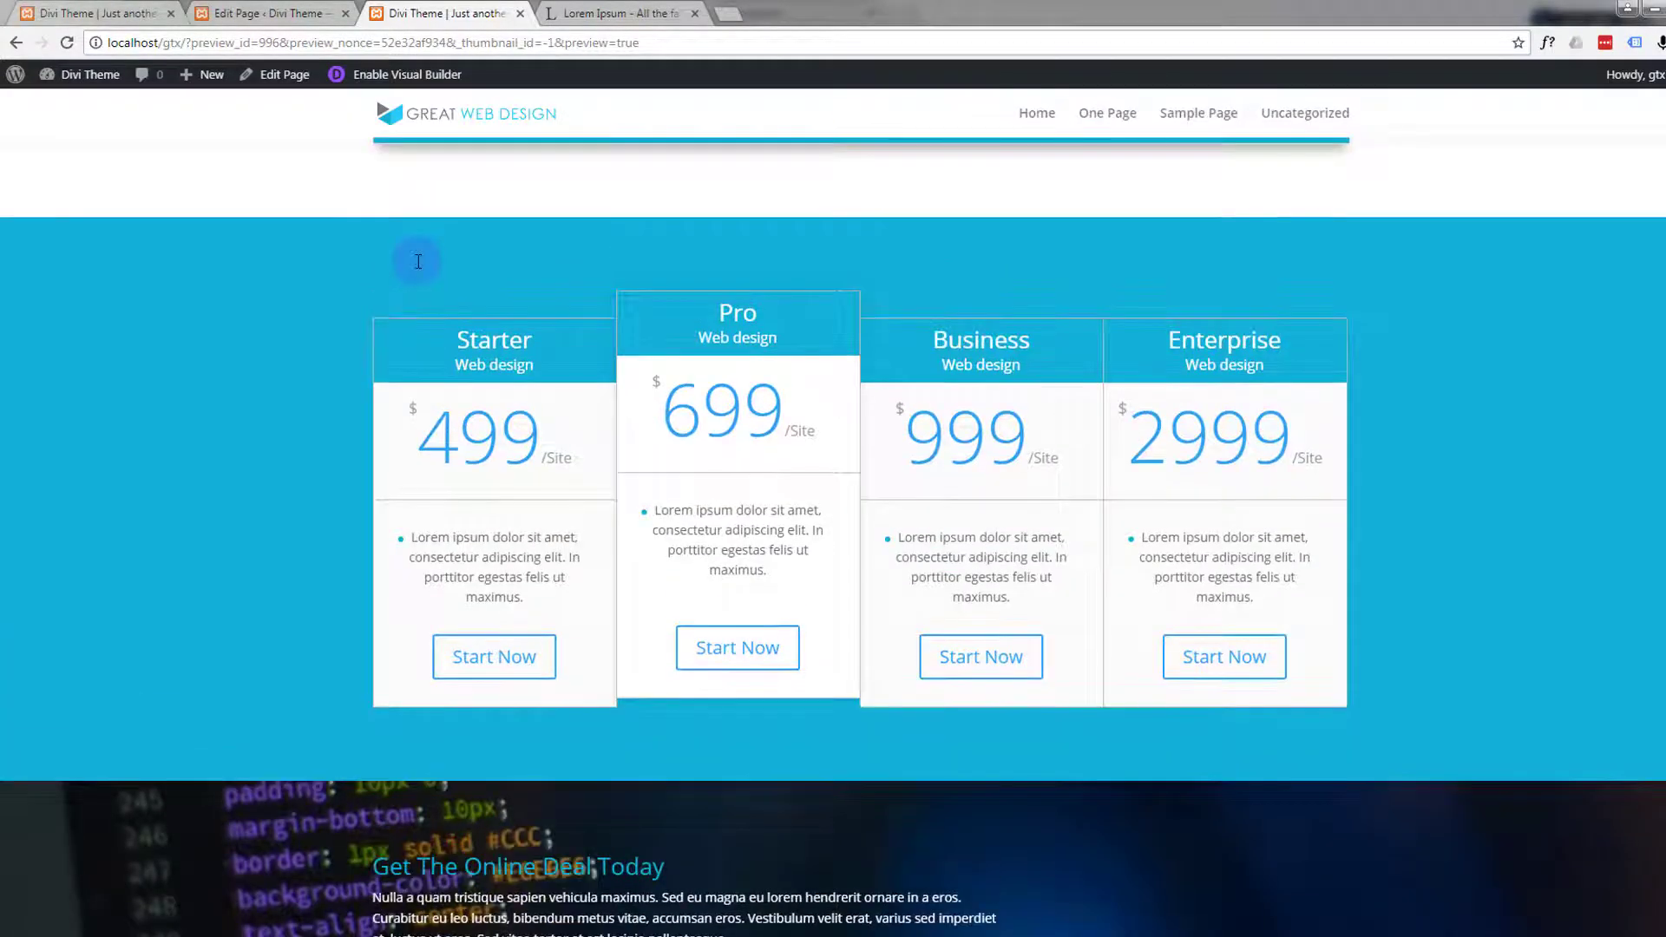
pyautogui.scroll(-3, 417, 262)
pyautogui.scroll(-3, 417, 262)
pyautogui.scroll(1, 417, 262)
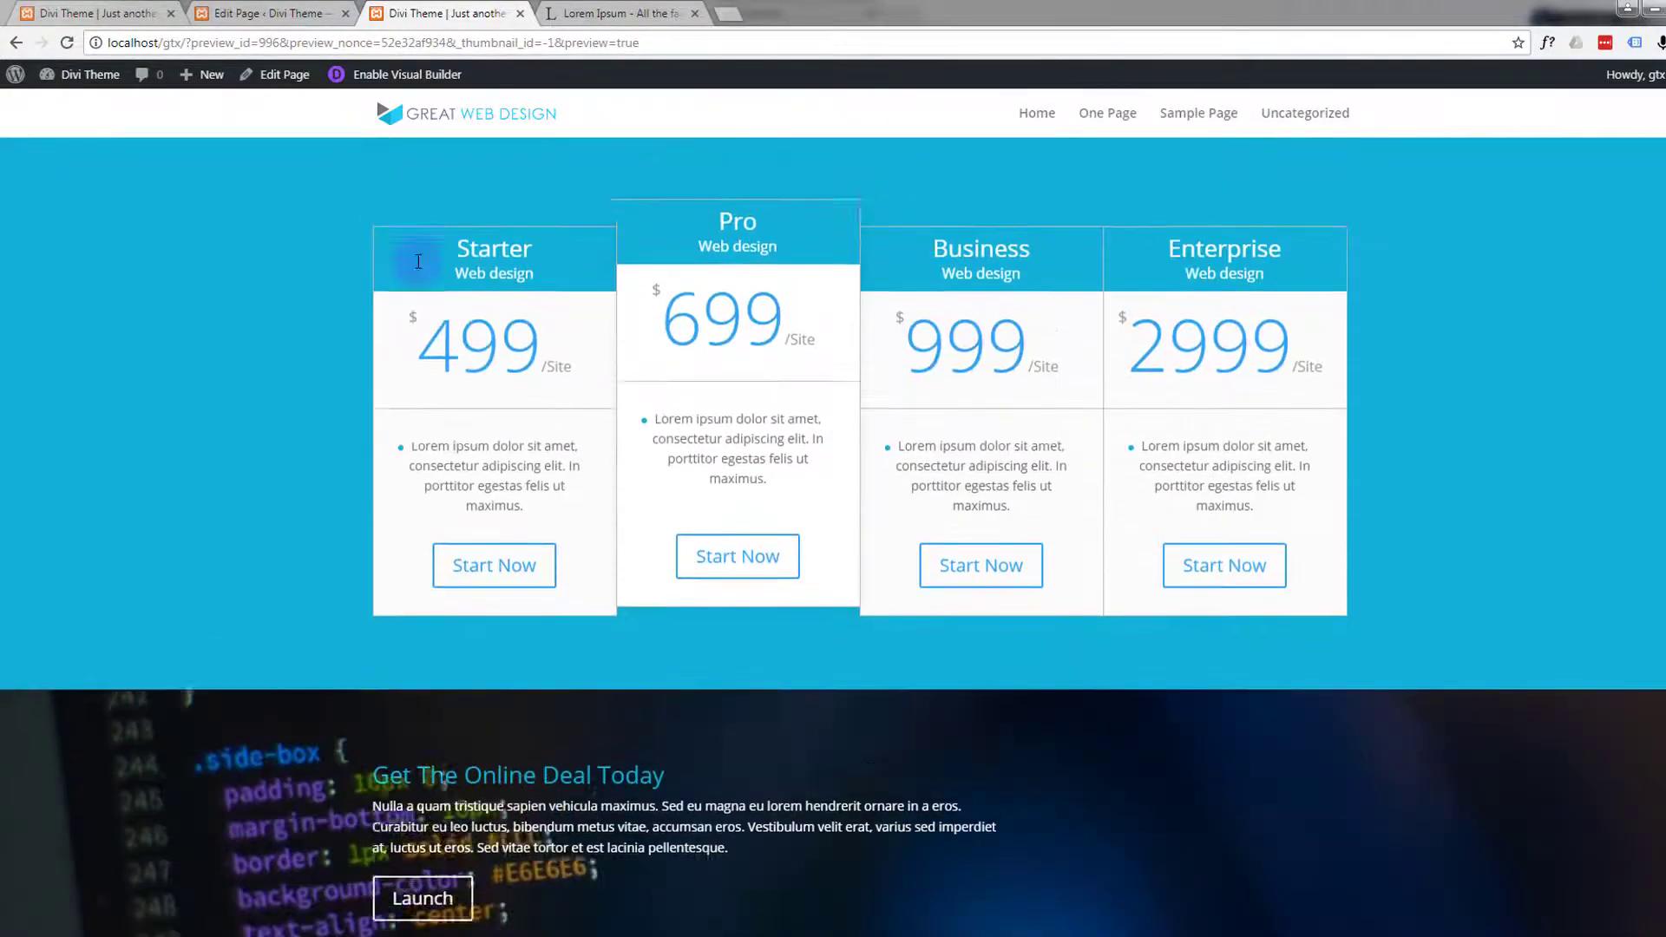
pyautogui.scroll(-1, 417, 262)
pyautogui.scroll(2, 417, 262)
pyautogui.scroll(-2, 417, 262)
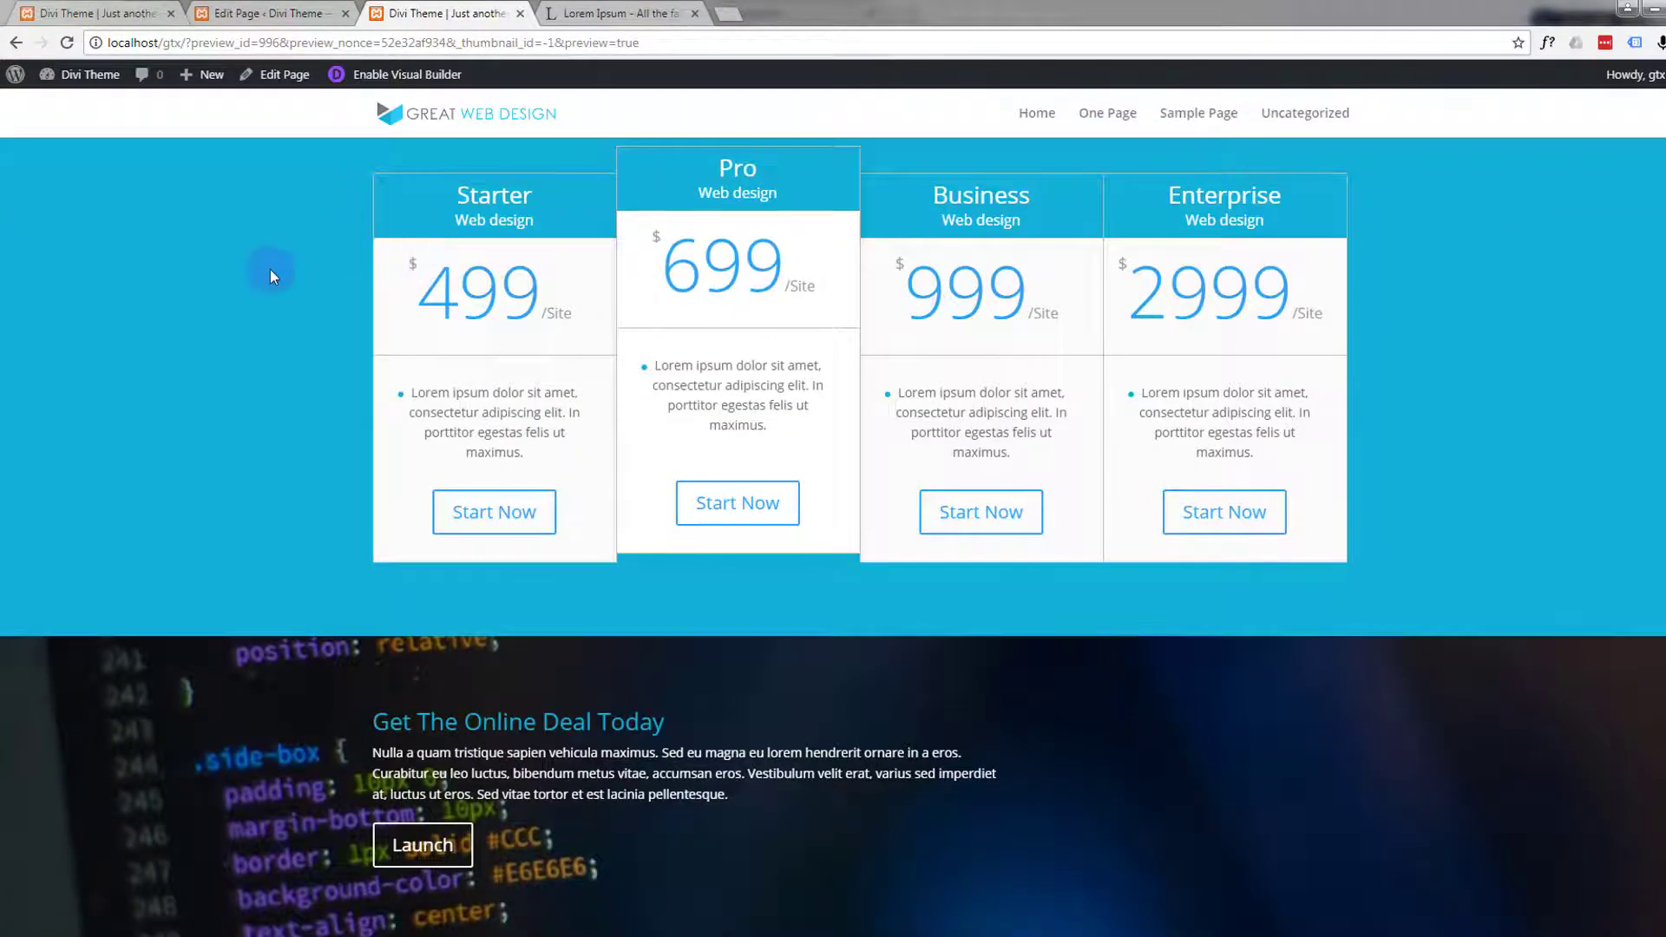
pyautogui.scroll(1, 149, 315)
pyautogui.scroll(-1, 153, 318)
pyautogui.scroll(4, 184, 512)
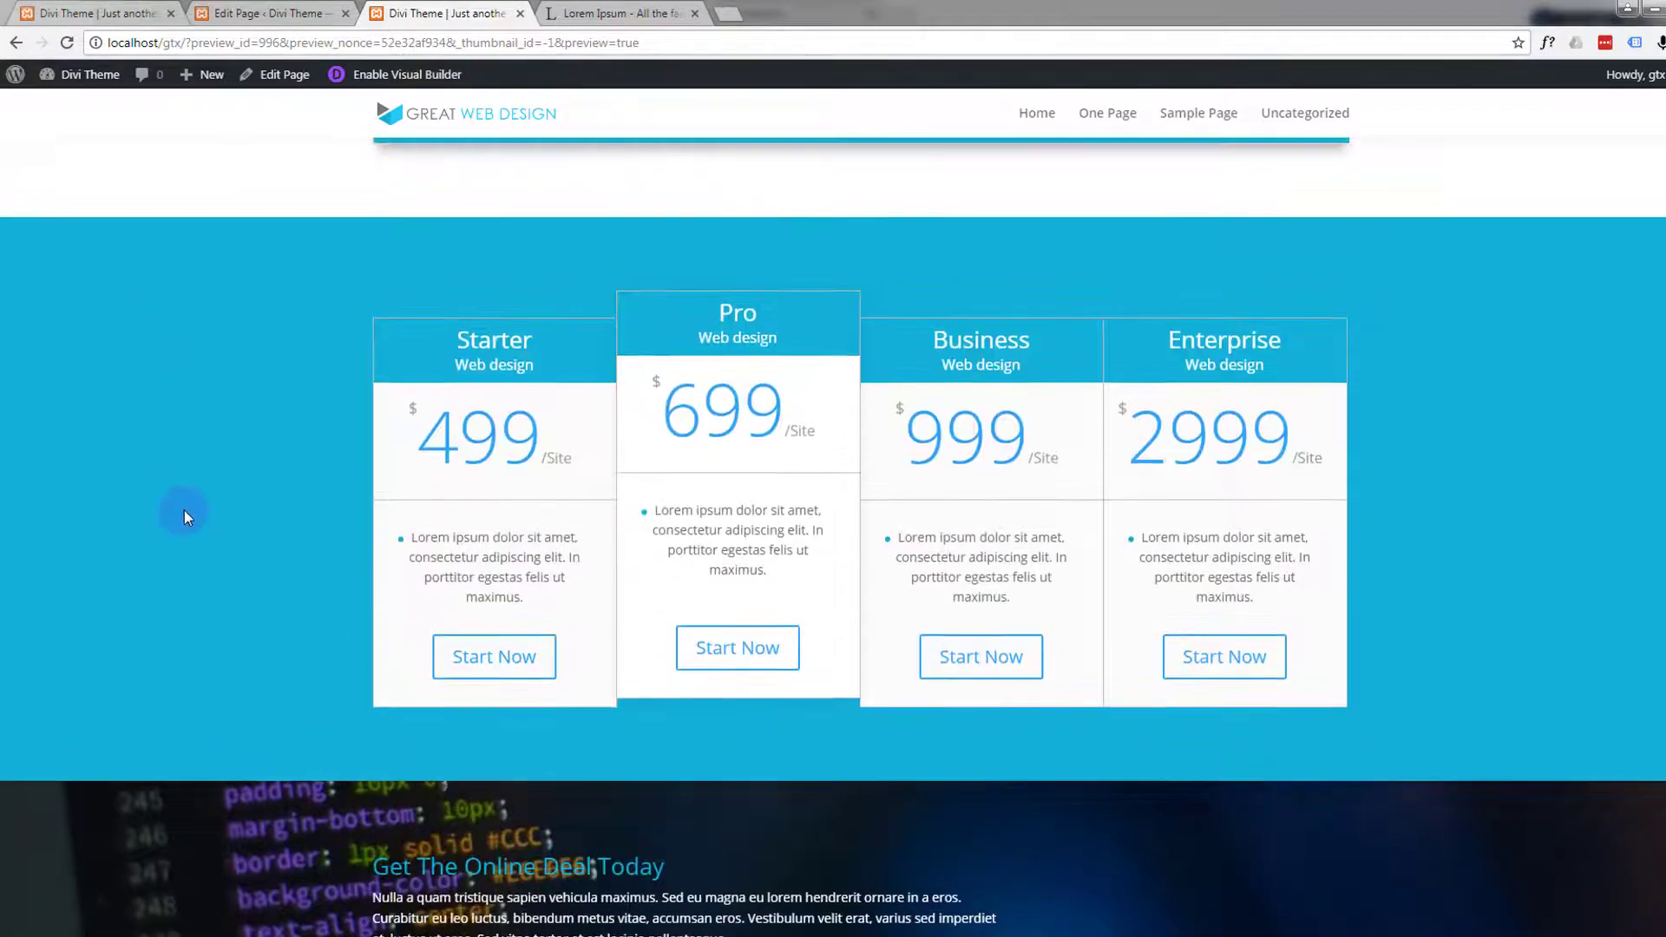
# - In the page editor, set the Call To Action section's background Parallax Method to True Parallax and save the section settings
pyautogui.scroll(-2, 184, 510)
pyautogui.scroll(-2, 184, 516)
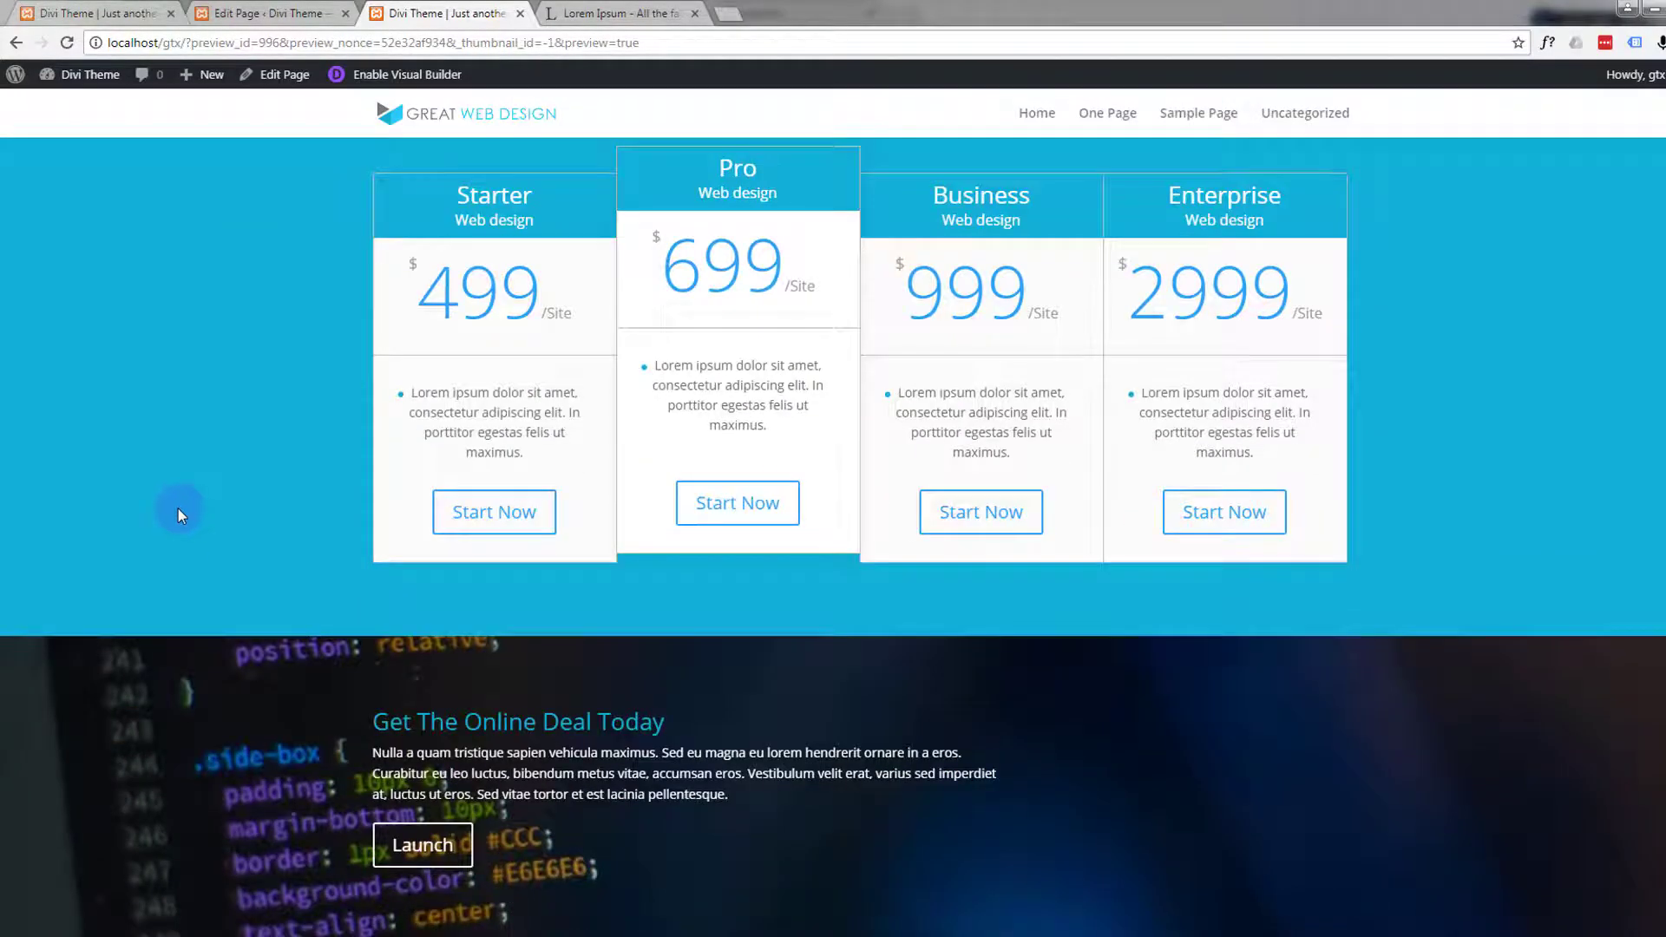
pyautogui.click(256, 13)
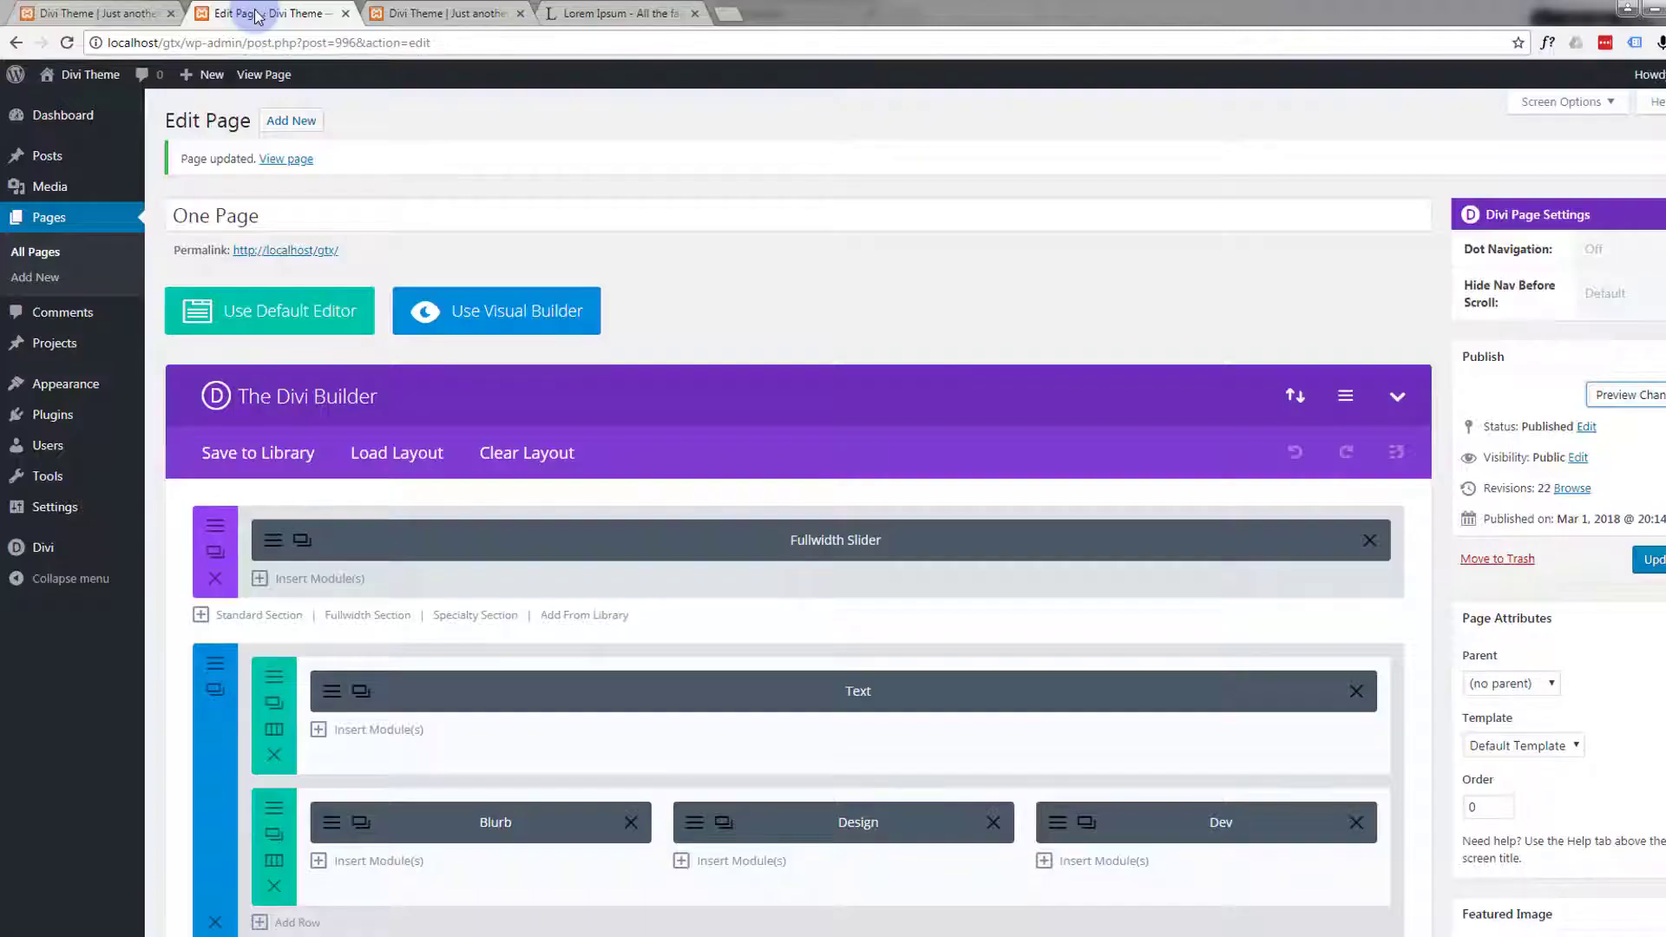
pyautogui.scroll(-10, 524, 518)
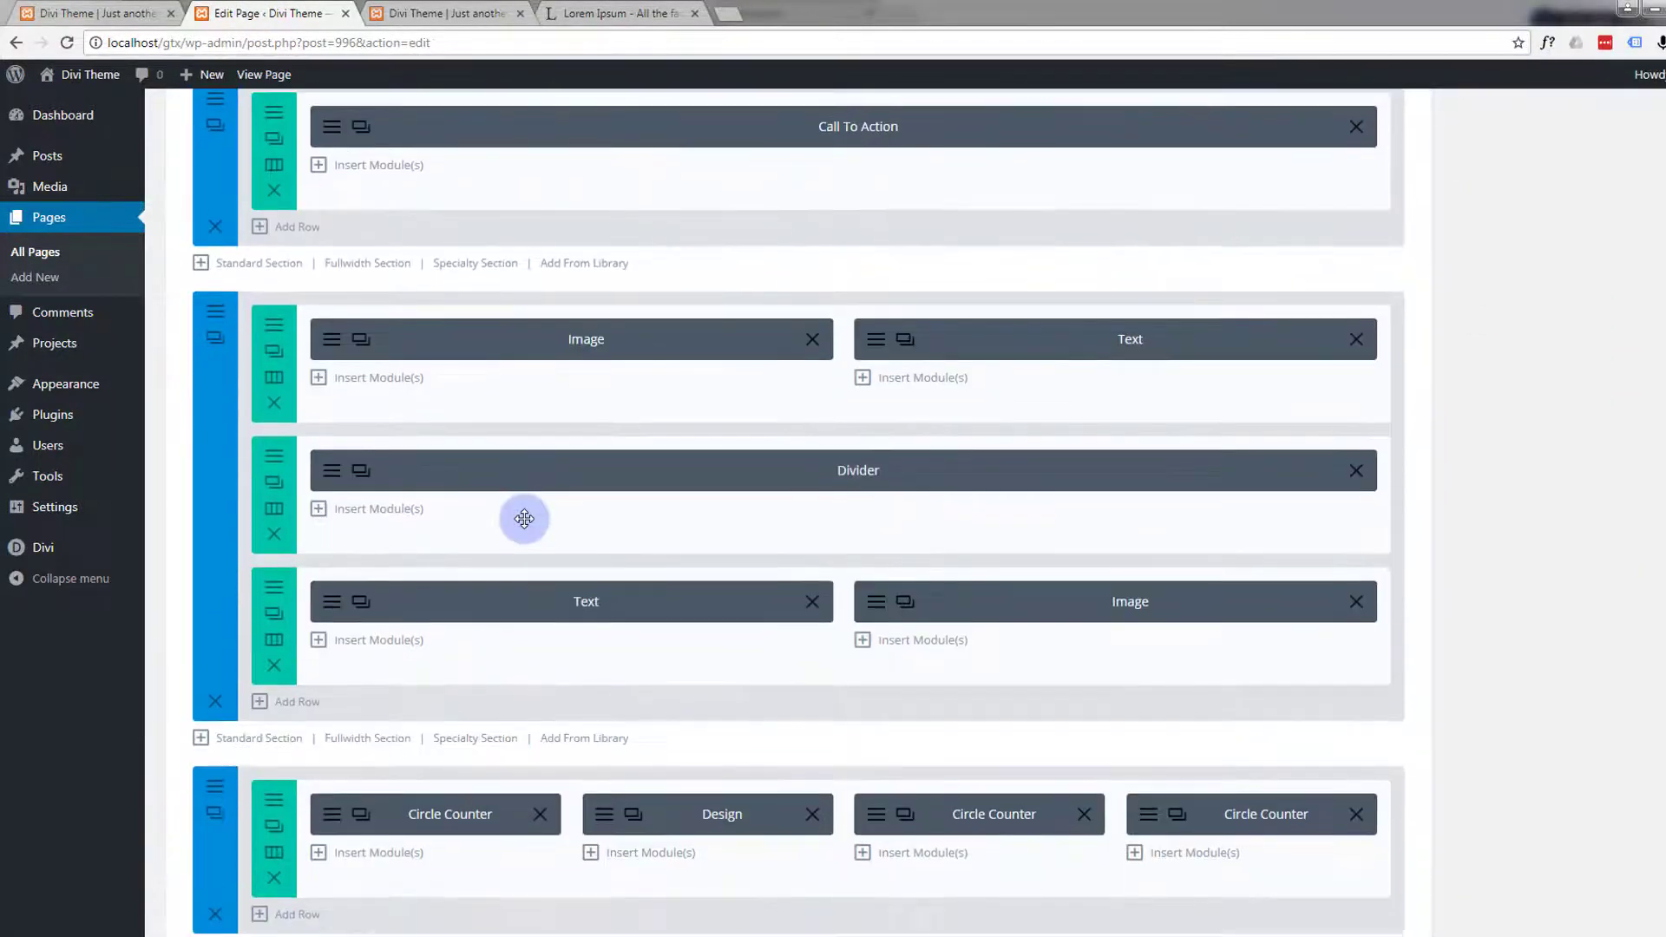
pyautogui.scroll(-15, 524, 518)
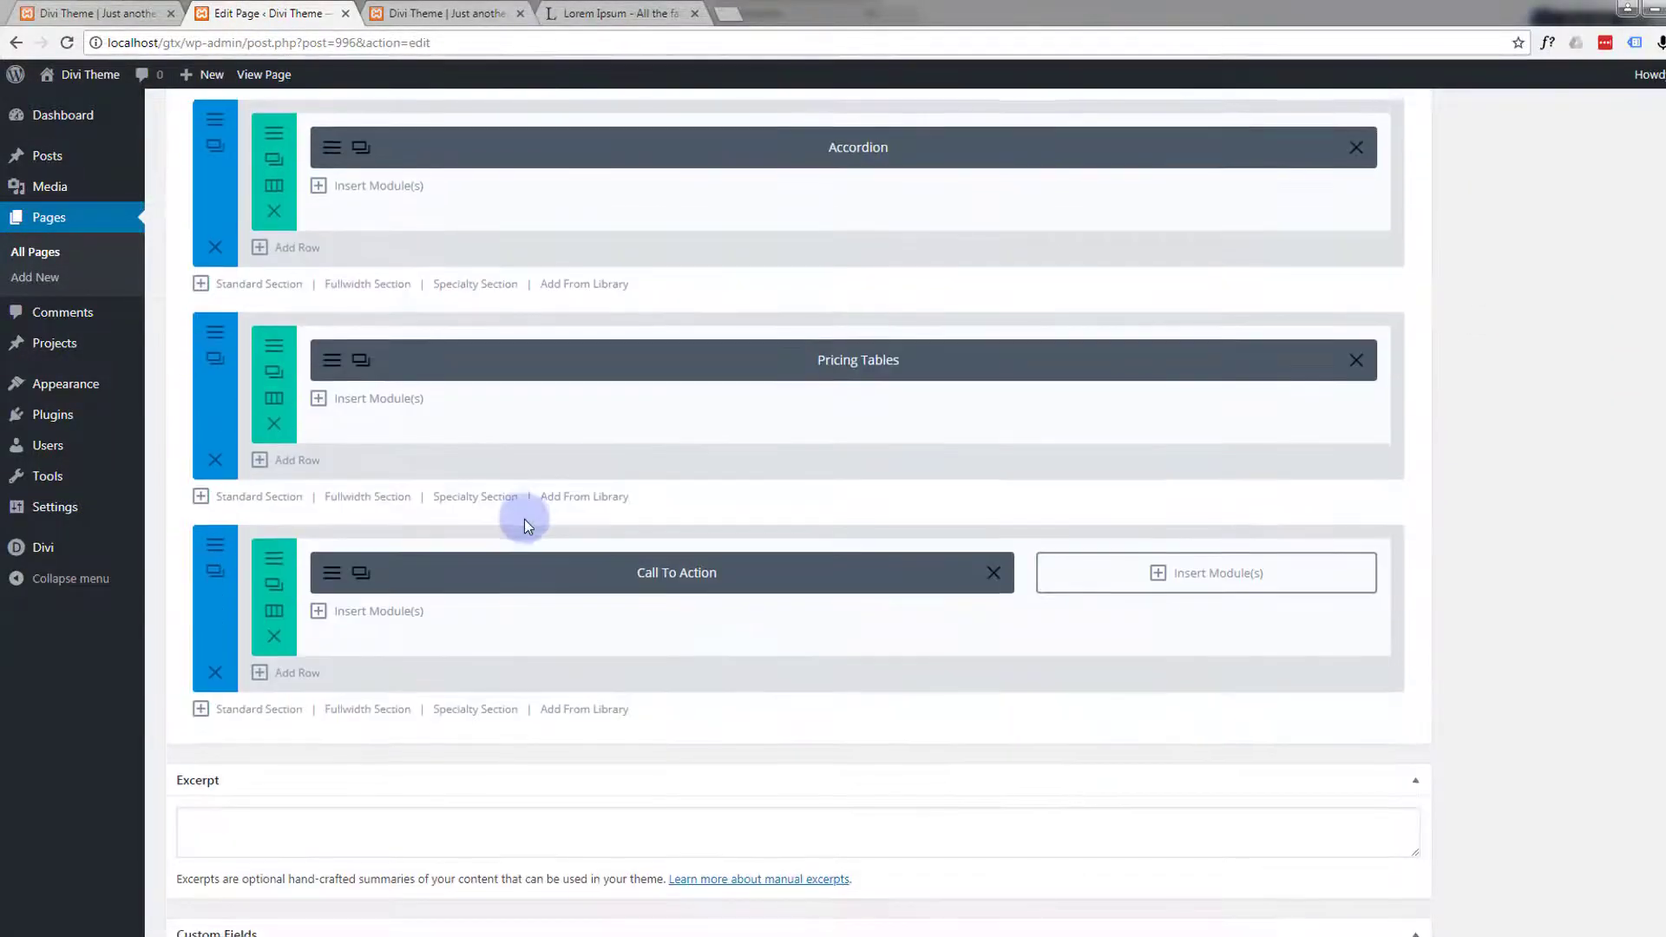
pyautogui.scroll(-1, 524, 519)
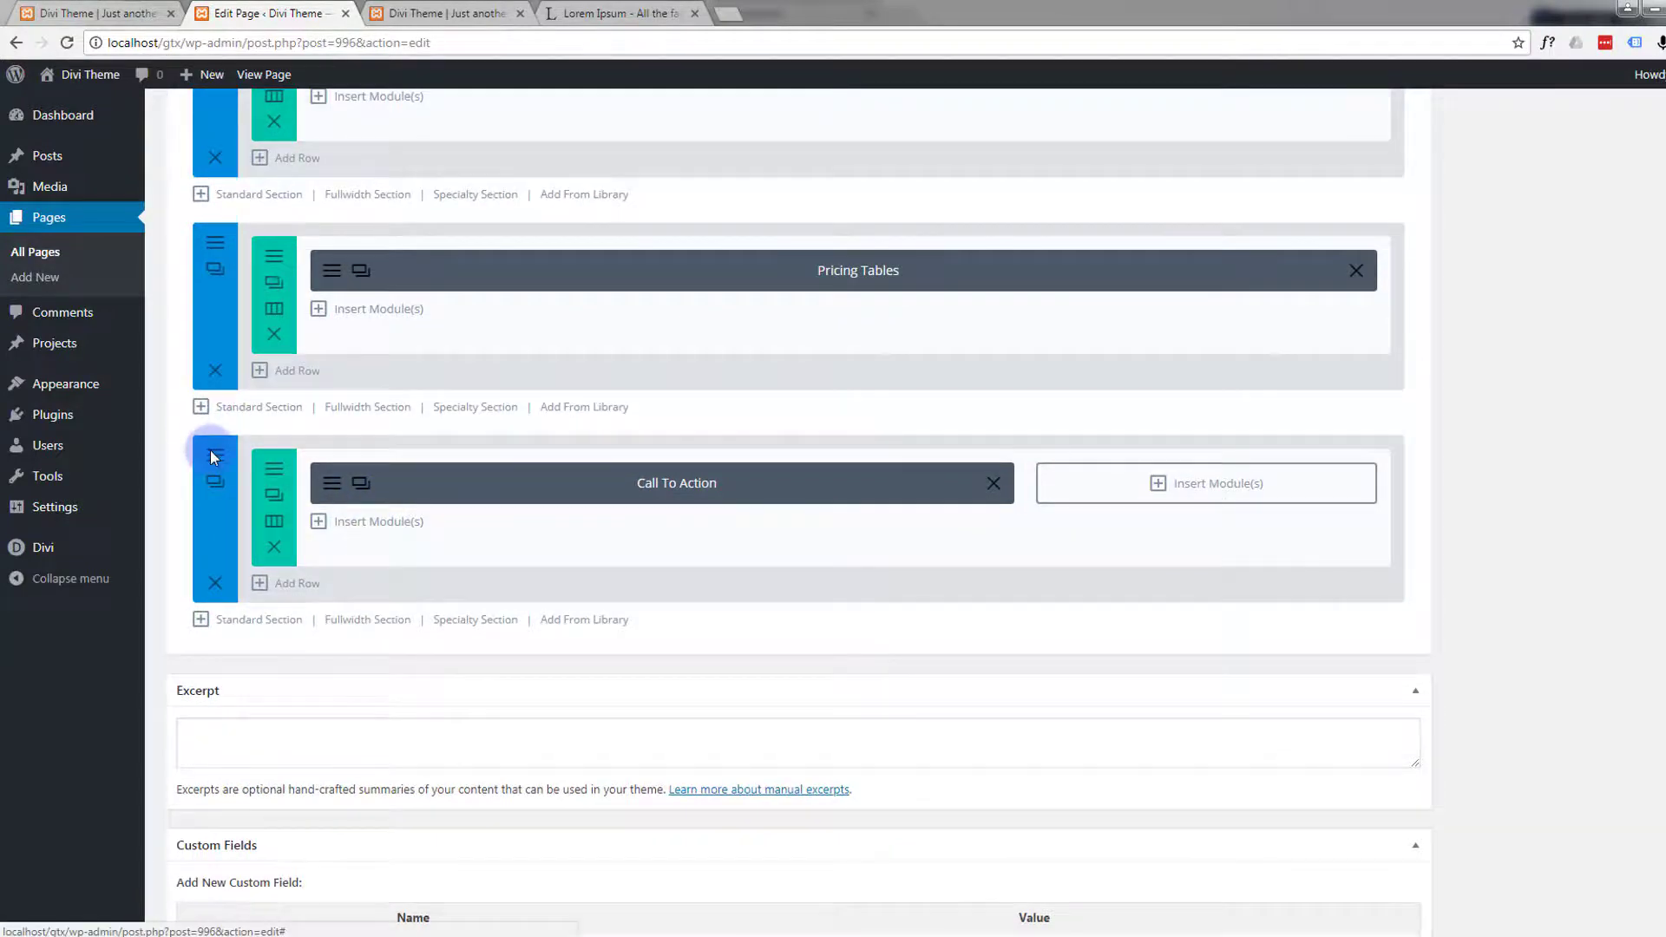
pyautogui.click(211, 451)
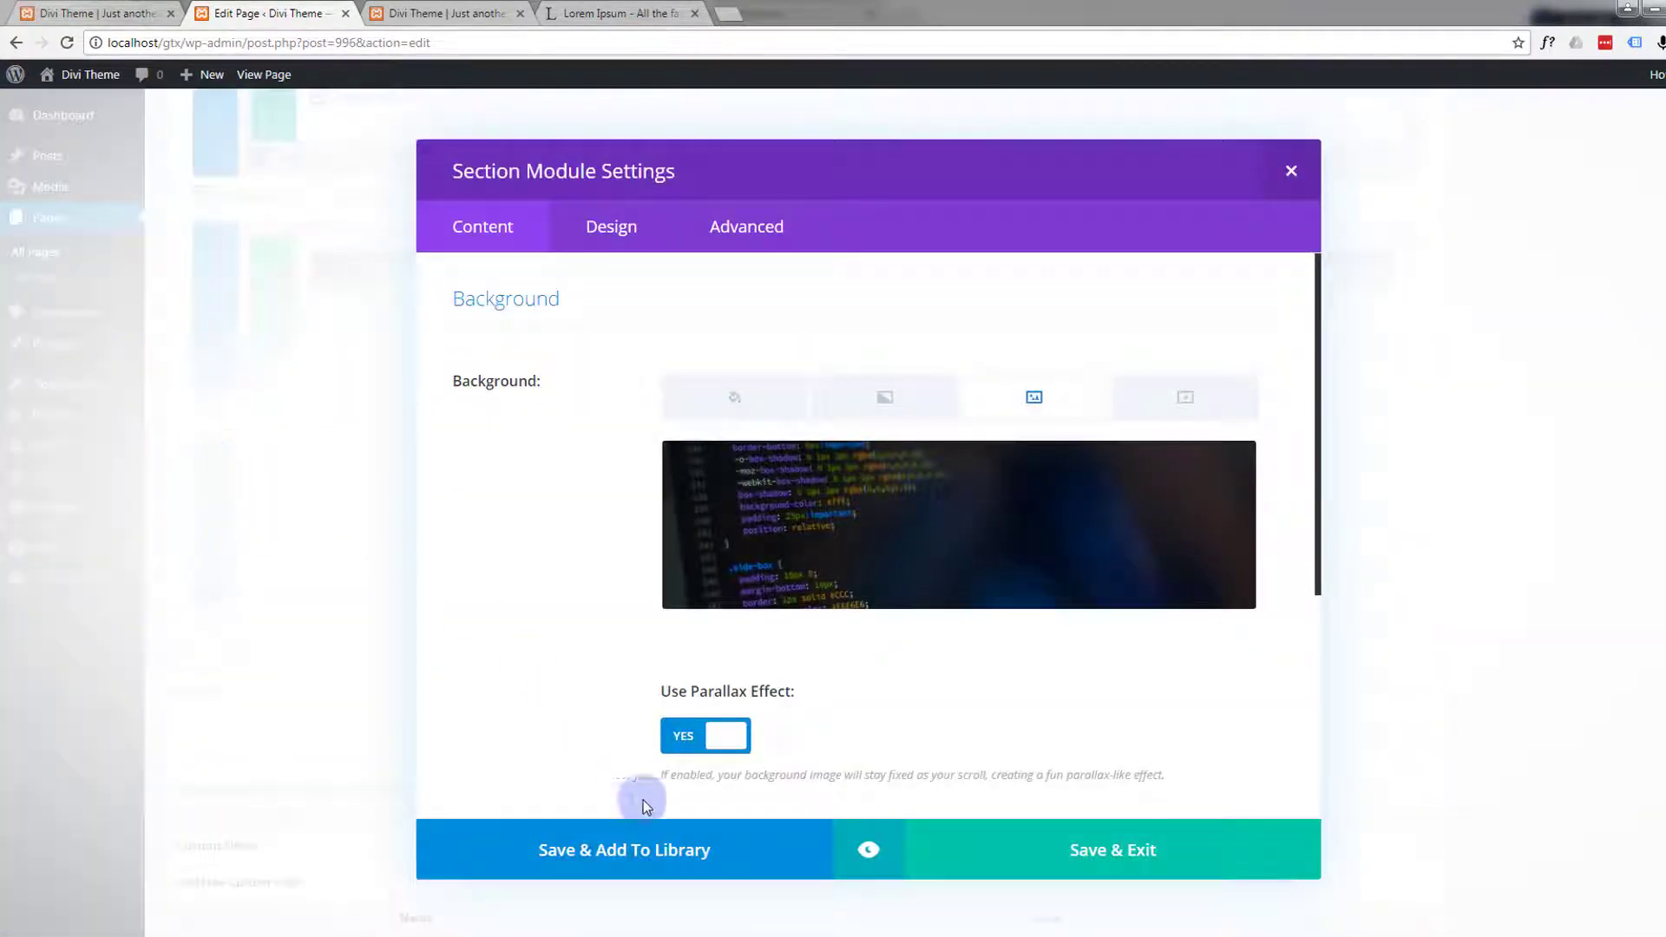
pyautogui.scroll(-2, 840, 691)
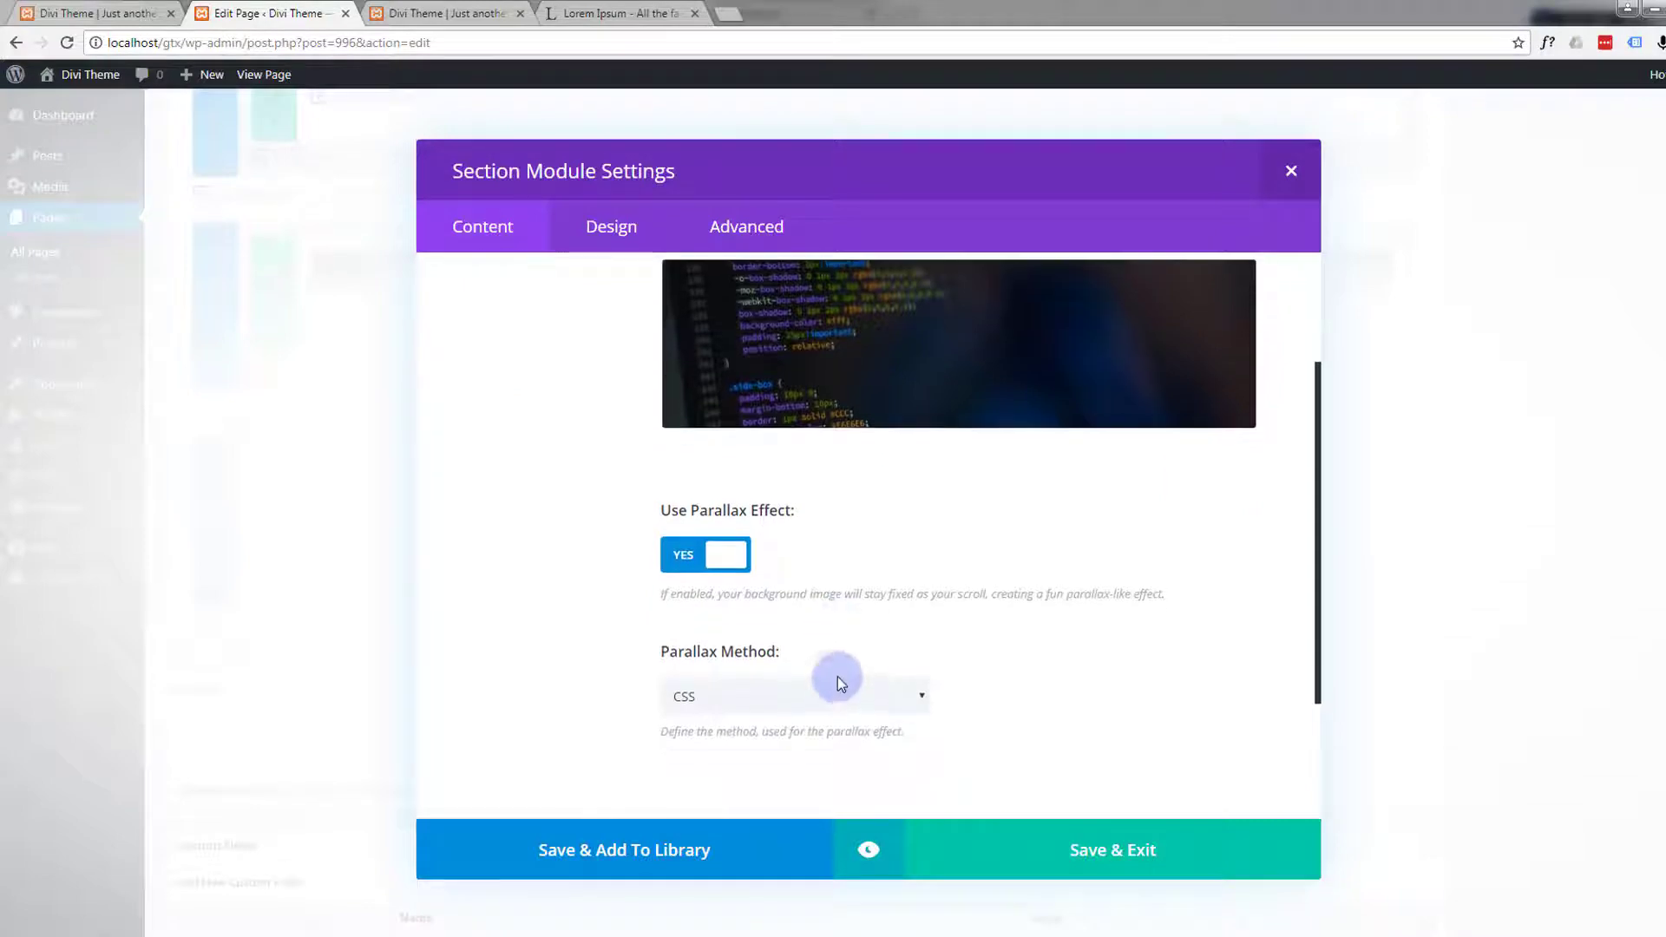
pyautogui.click(920, 697)
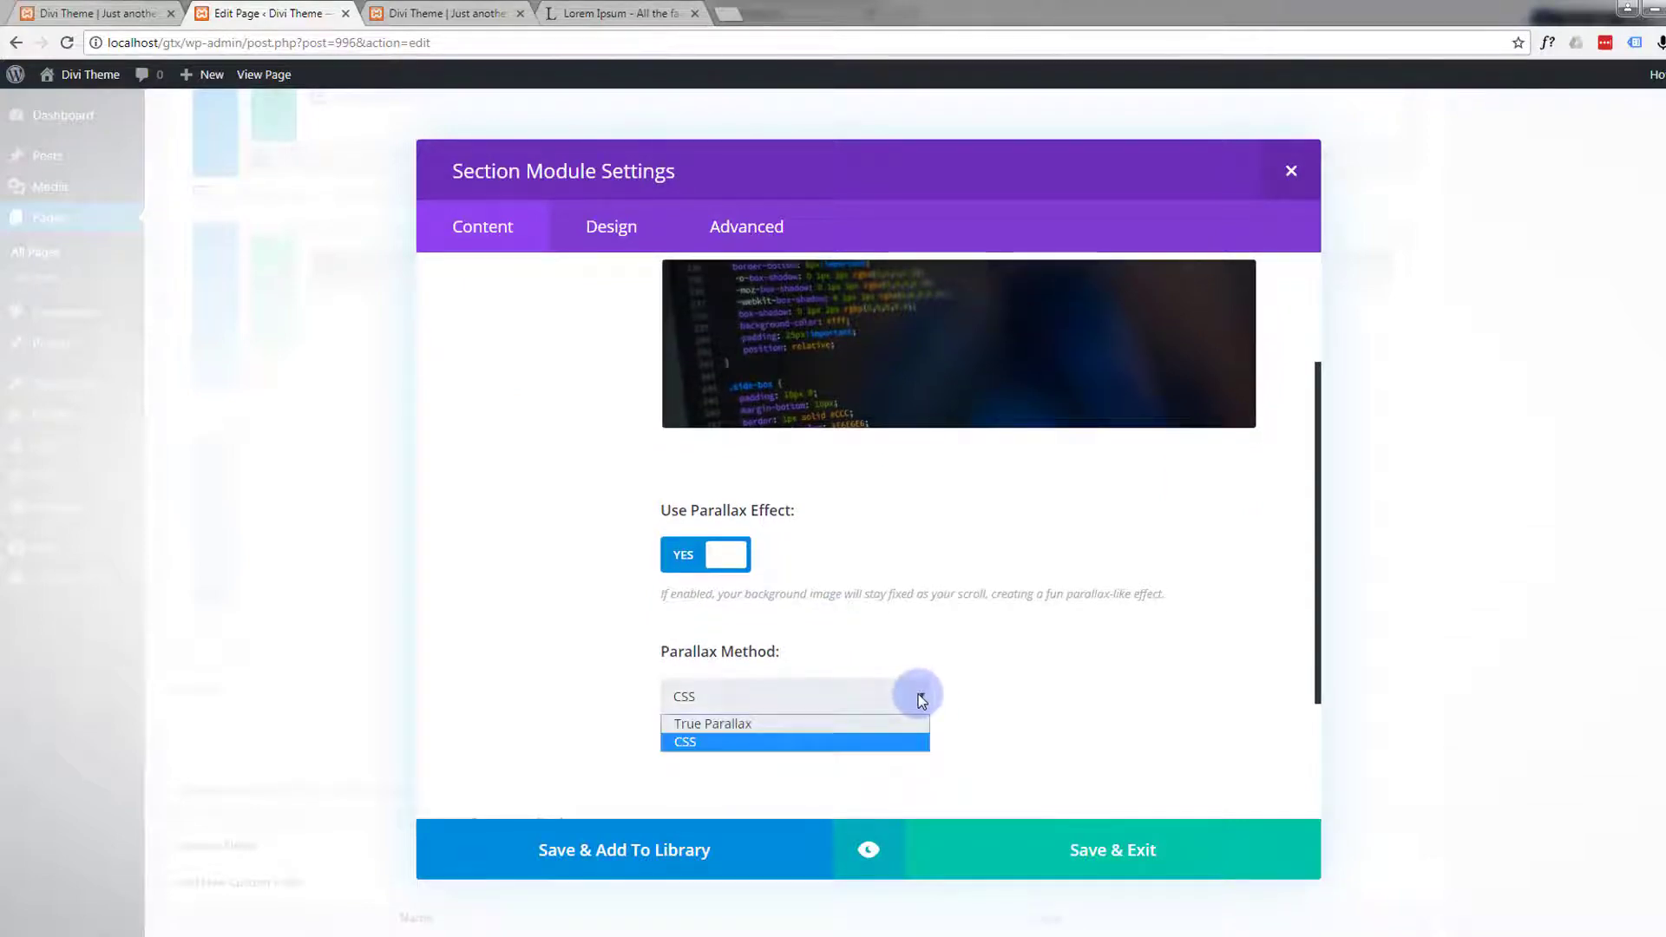
pyautogui.click(812, 725)
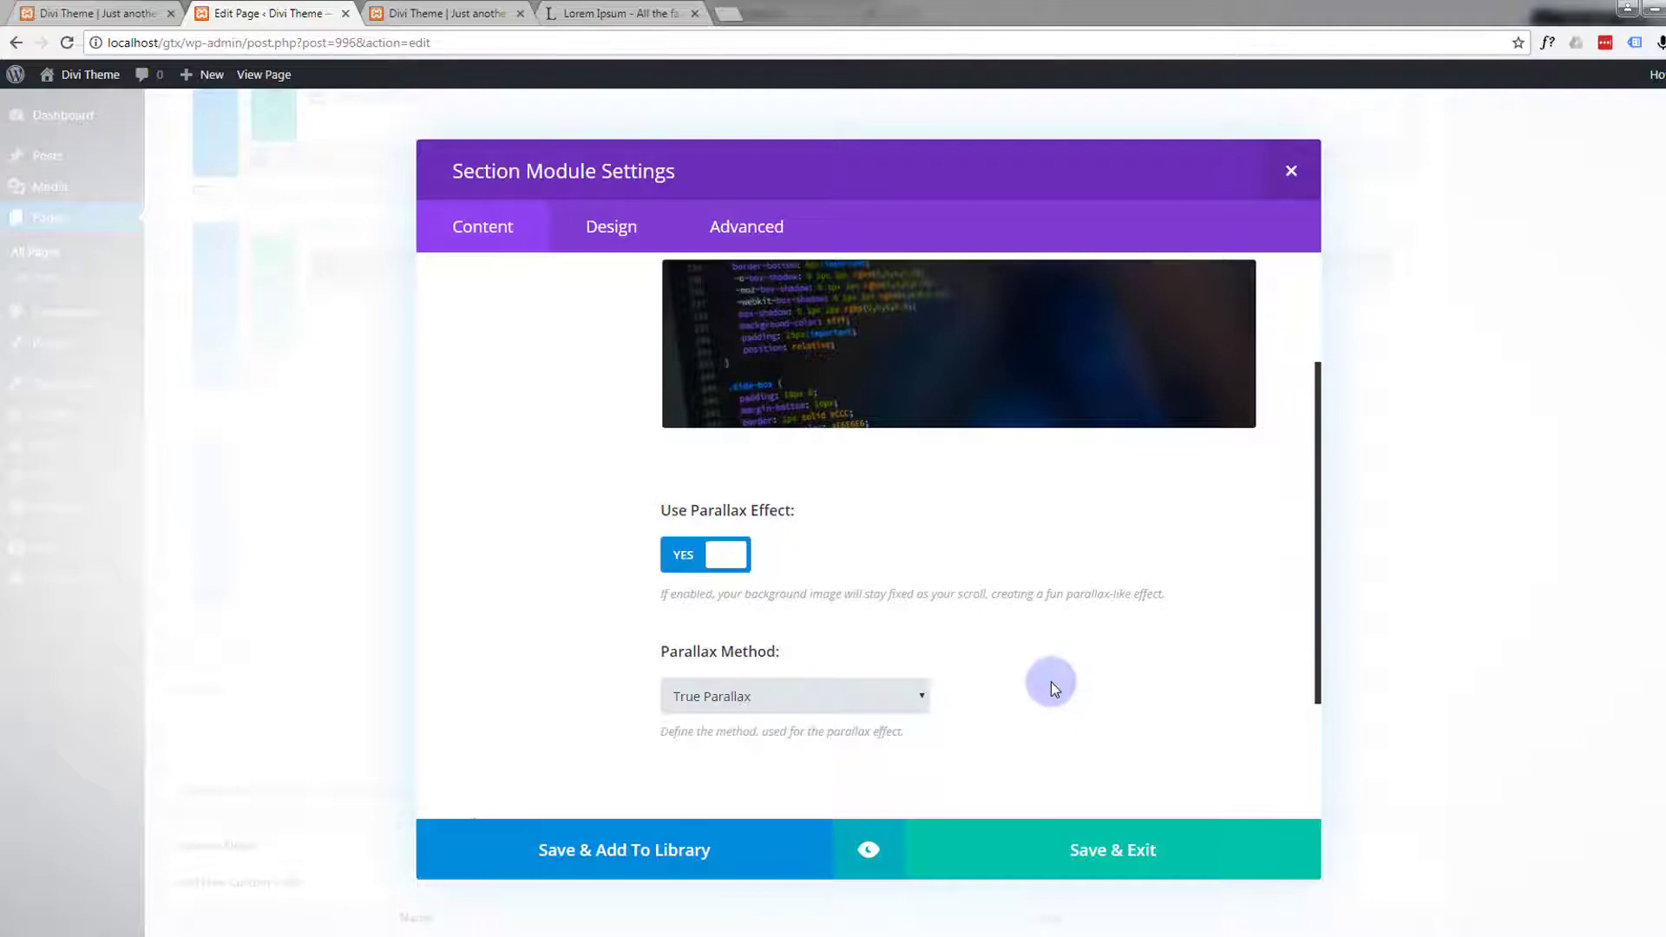
pyautogui.click(1100, 861)
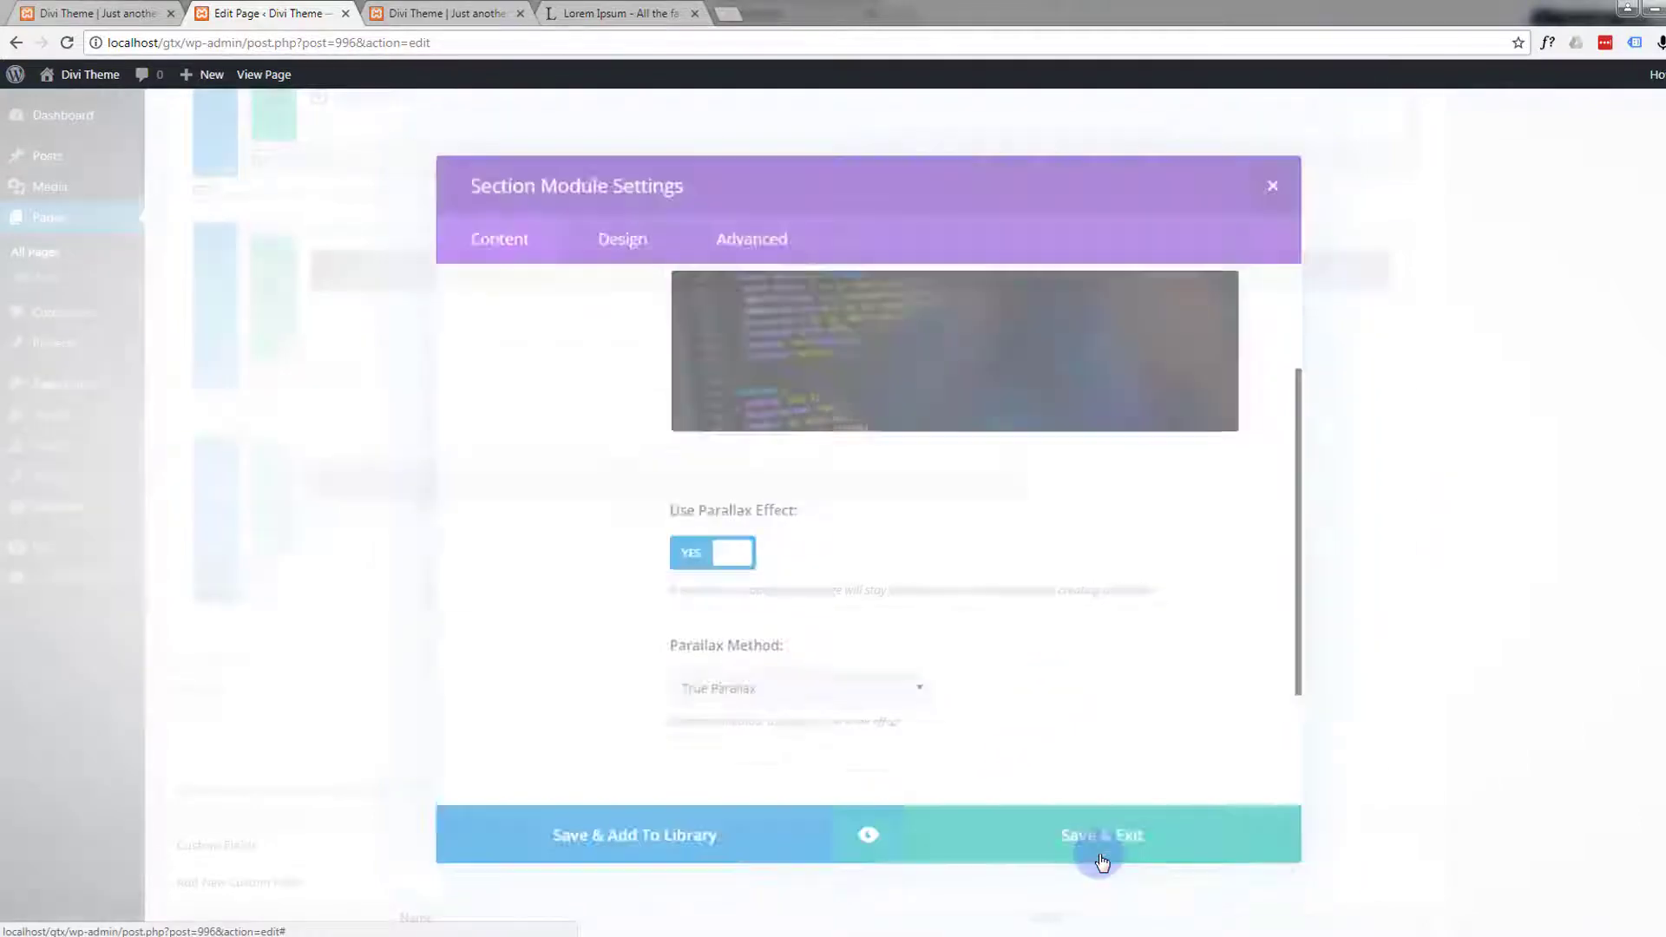
# - Update the One Page page and bring up a fresh preview of its changes
pyautogui.scroll(7, 1614, 570)
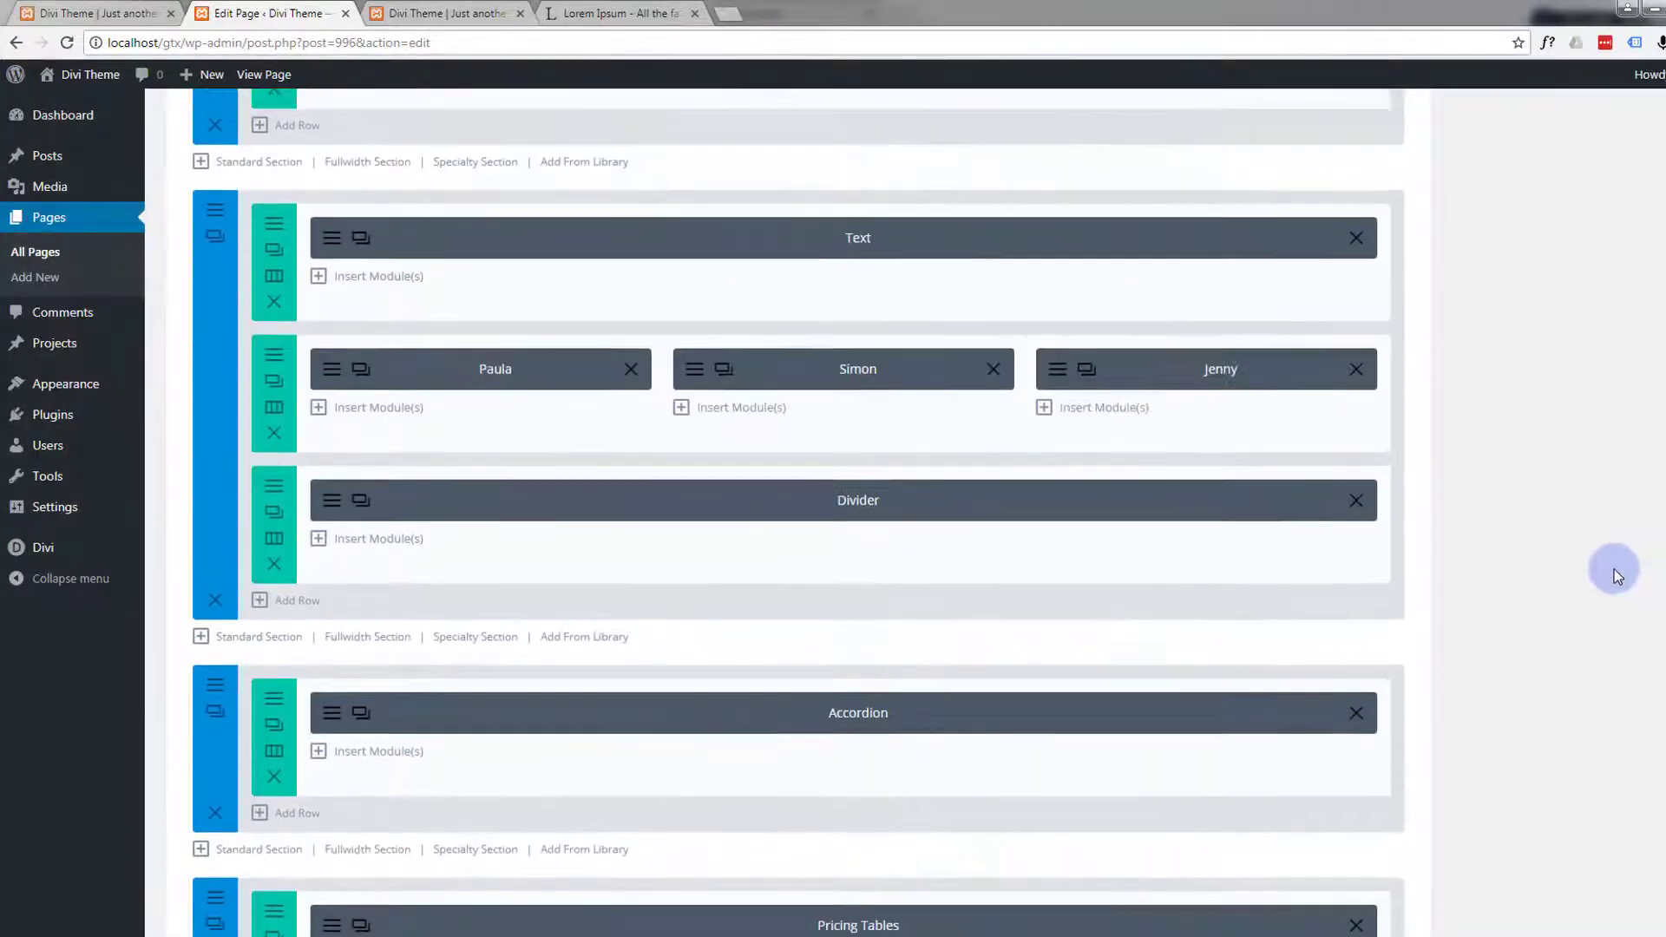
pyautogui.scroll(10, 1614, 569)
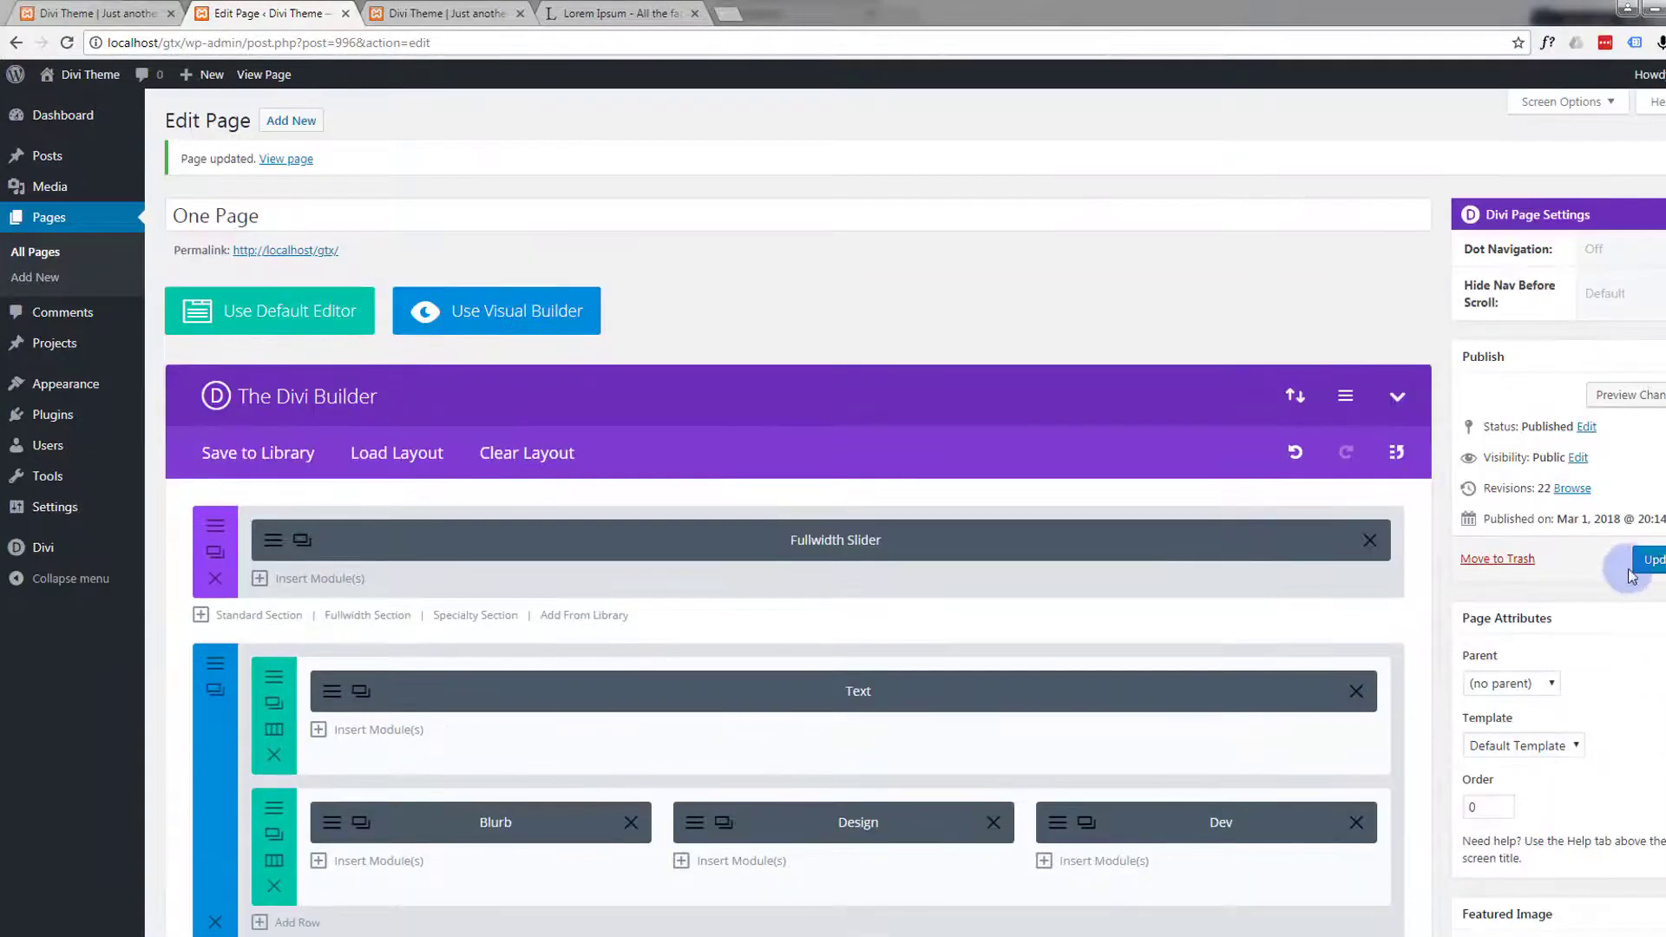
pyautogui.click(1632, 568)
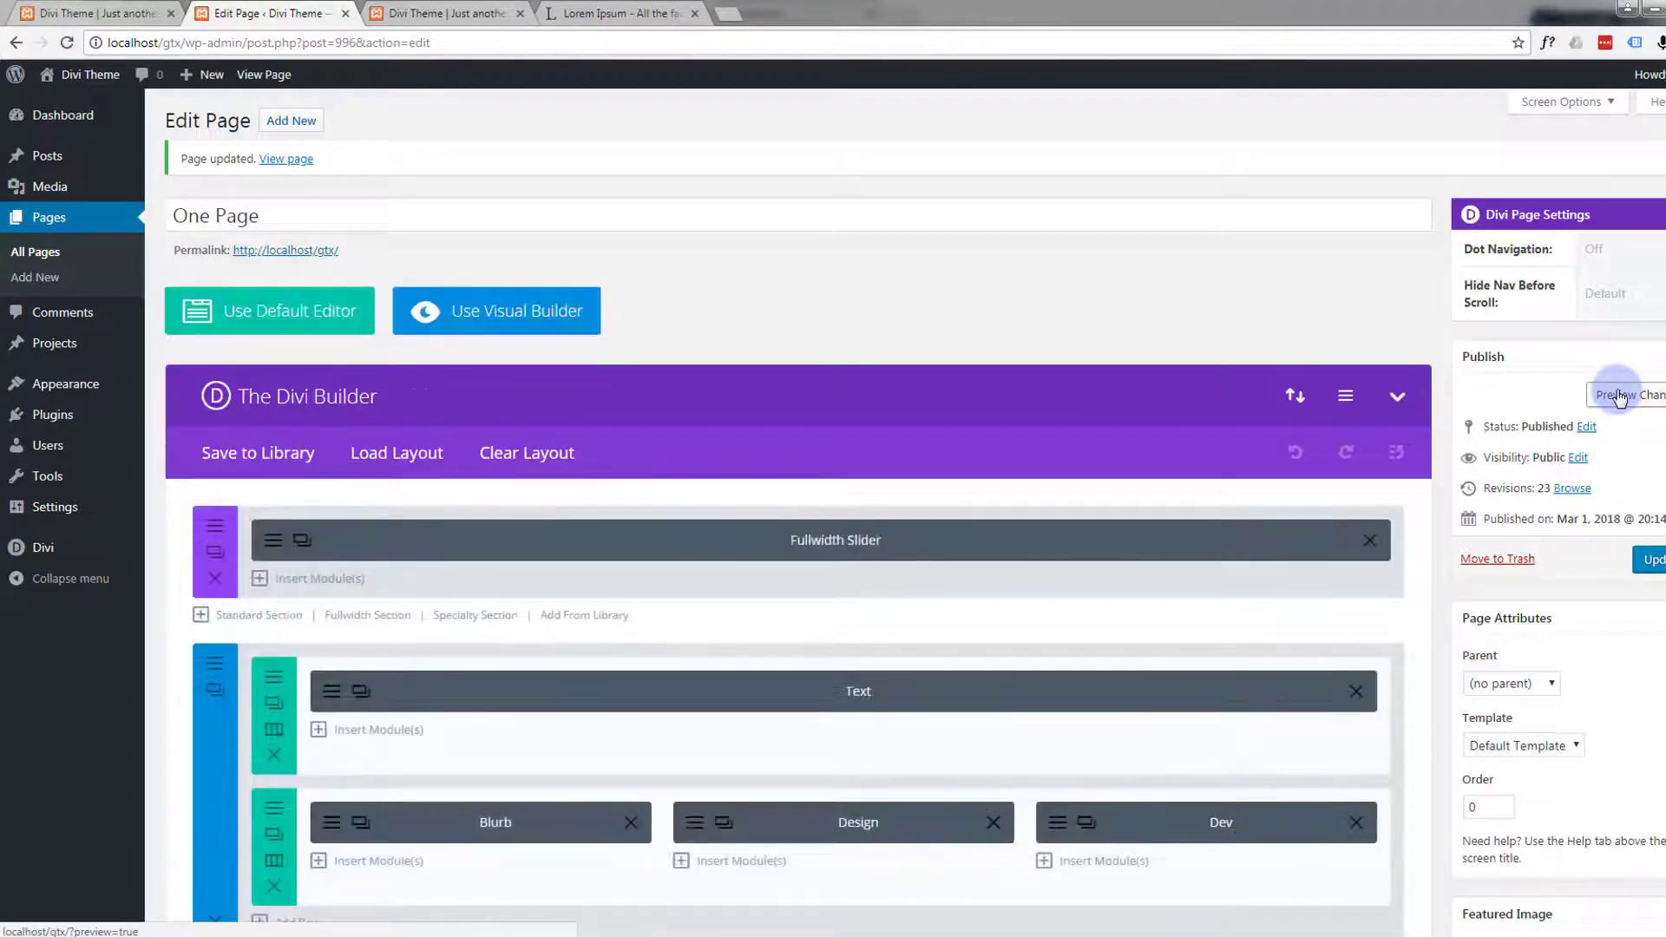
pyautogui.click(1620, 397)
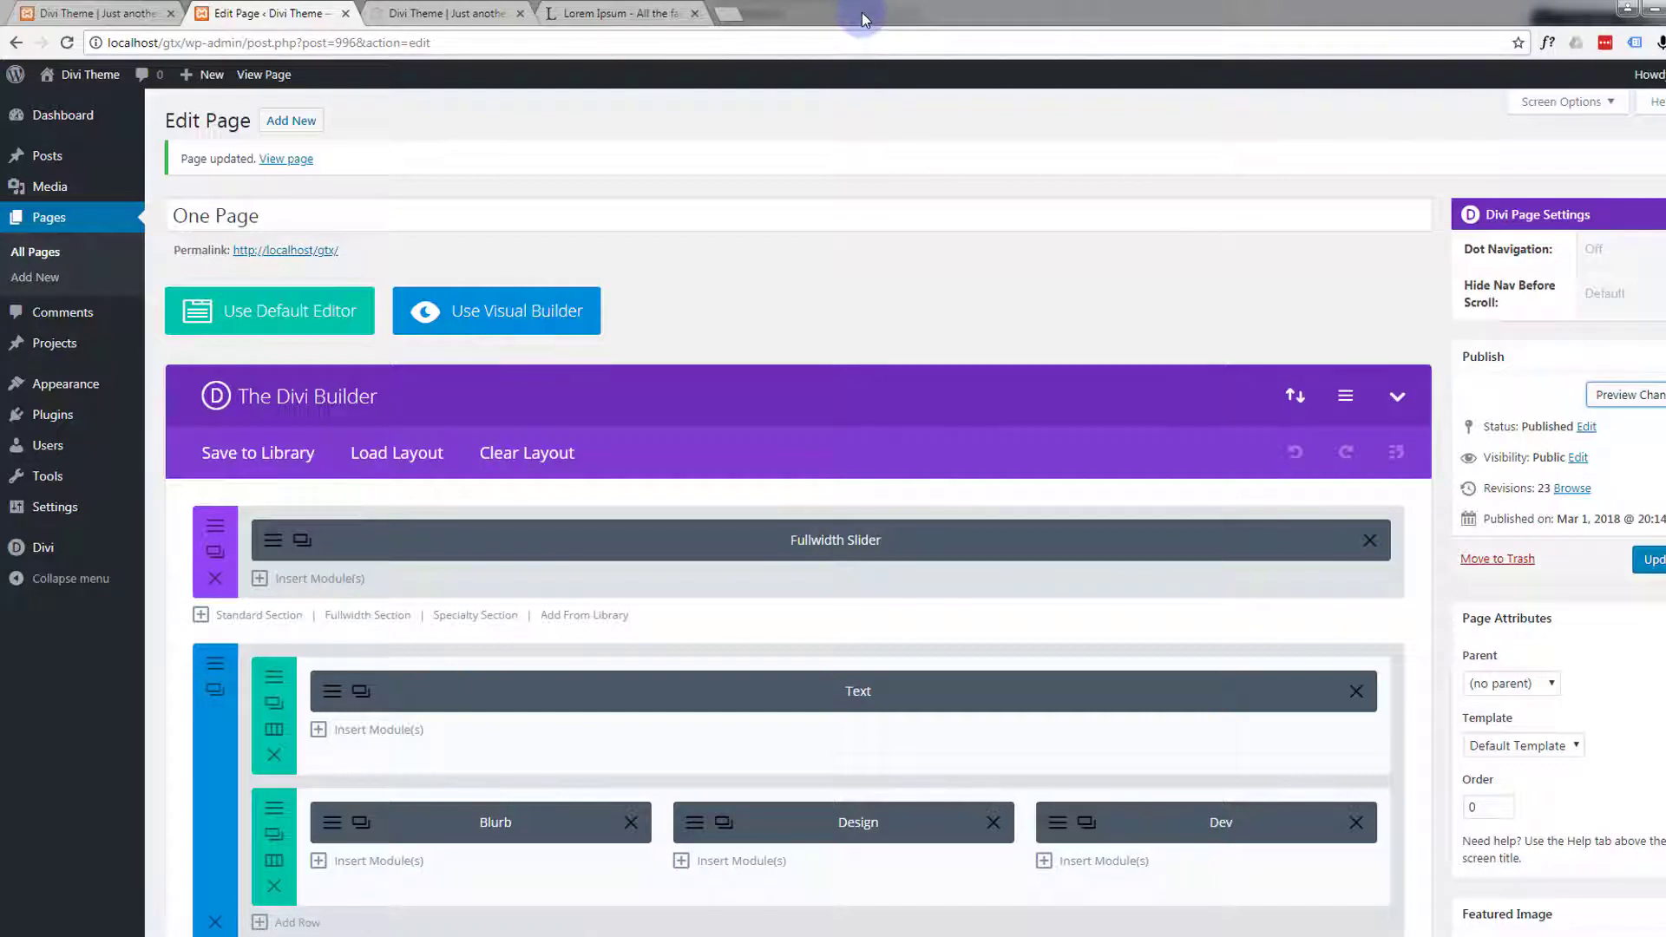
pyautogui.click(457, 14)
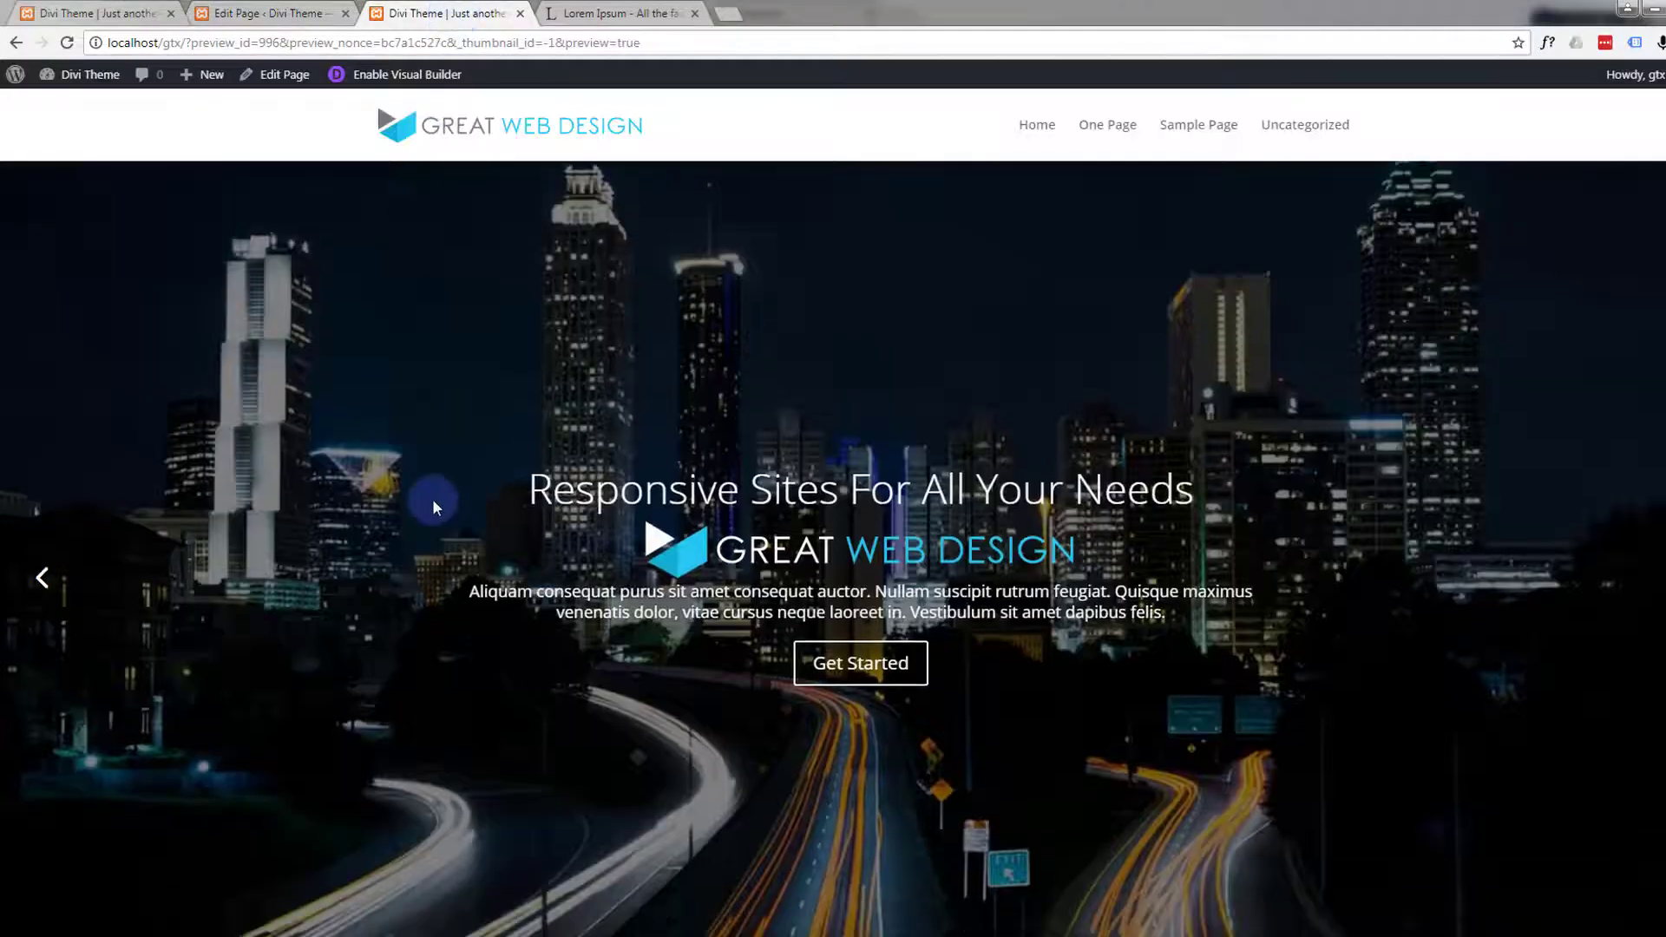
# - Examine how the background behind the call to action moves under True Parallax while passing it below the pricing tables
pyautogui.scroll(-8, 432, 498)
pyautogui.scroll(-15, 434, 498)
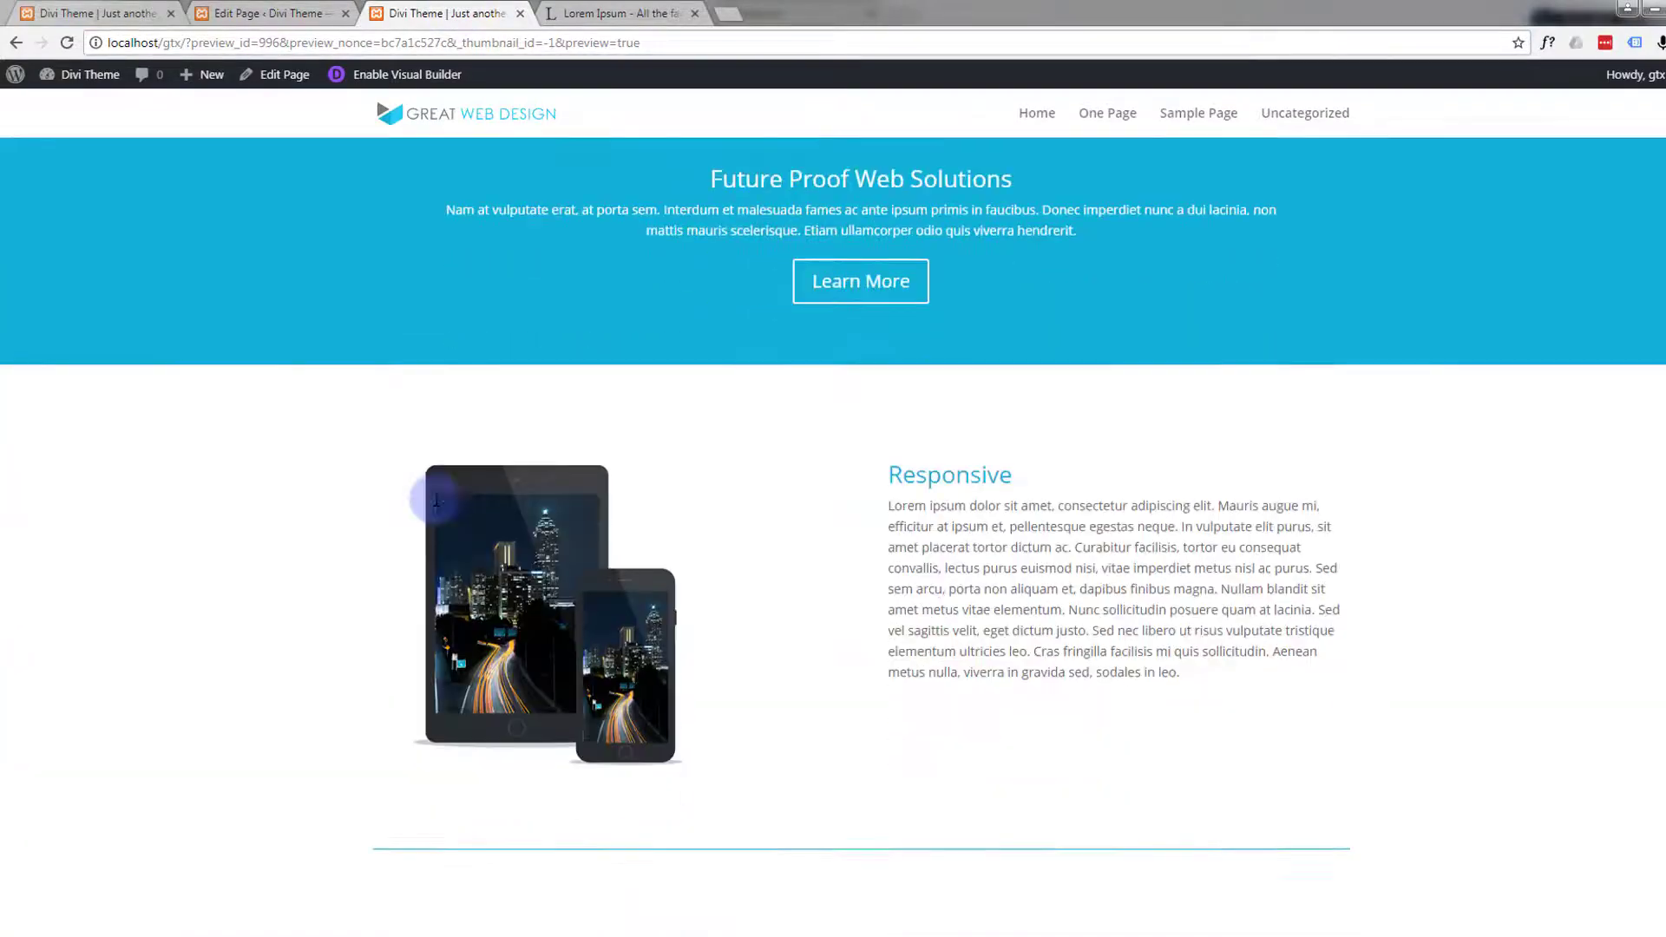
pyautogui.scroll(-13, 434, 498)
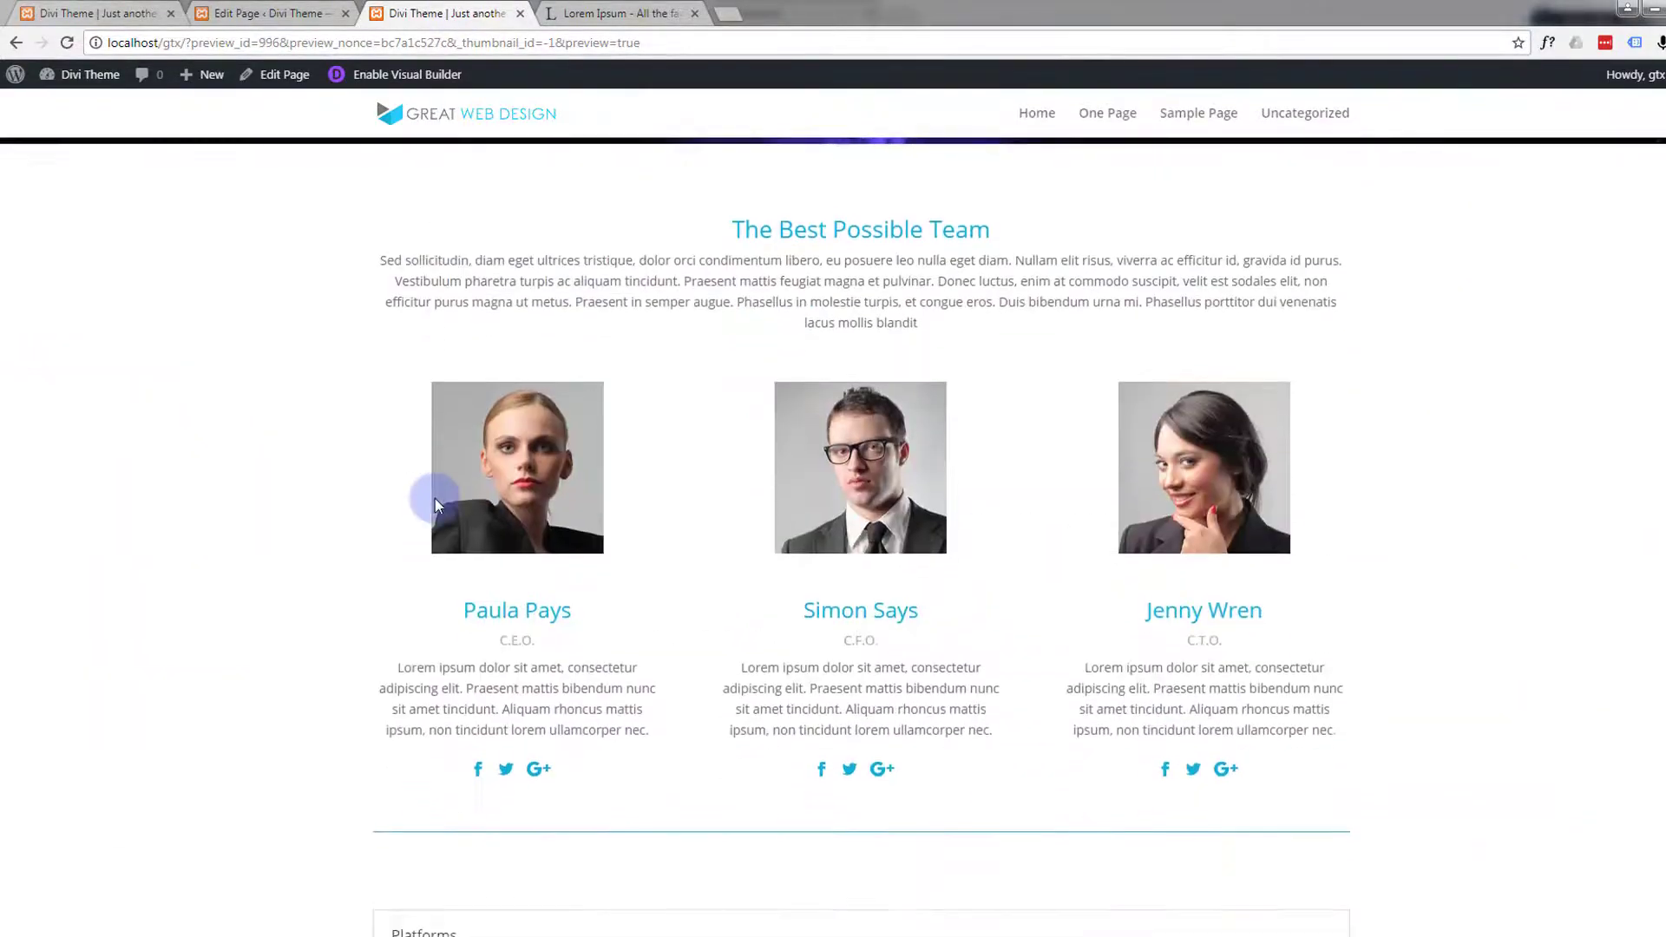
pyautogui.scroll(-8, 435, 498)
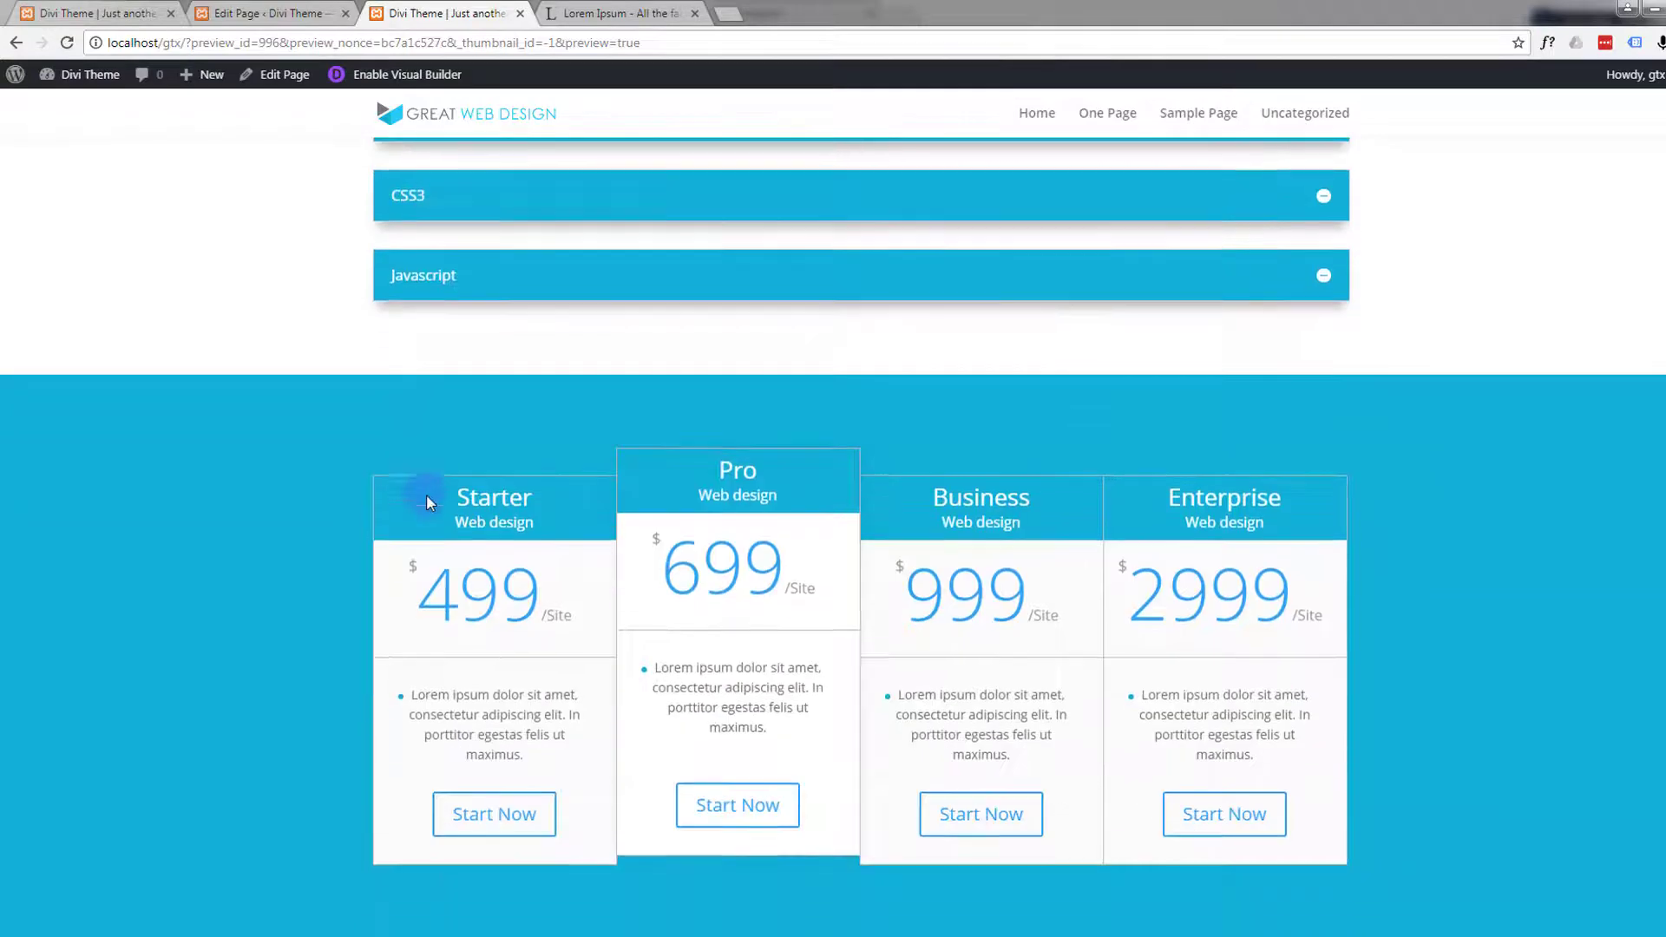
pyautogui.scroll(-2, 423, 495)
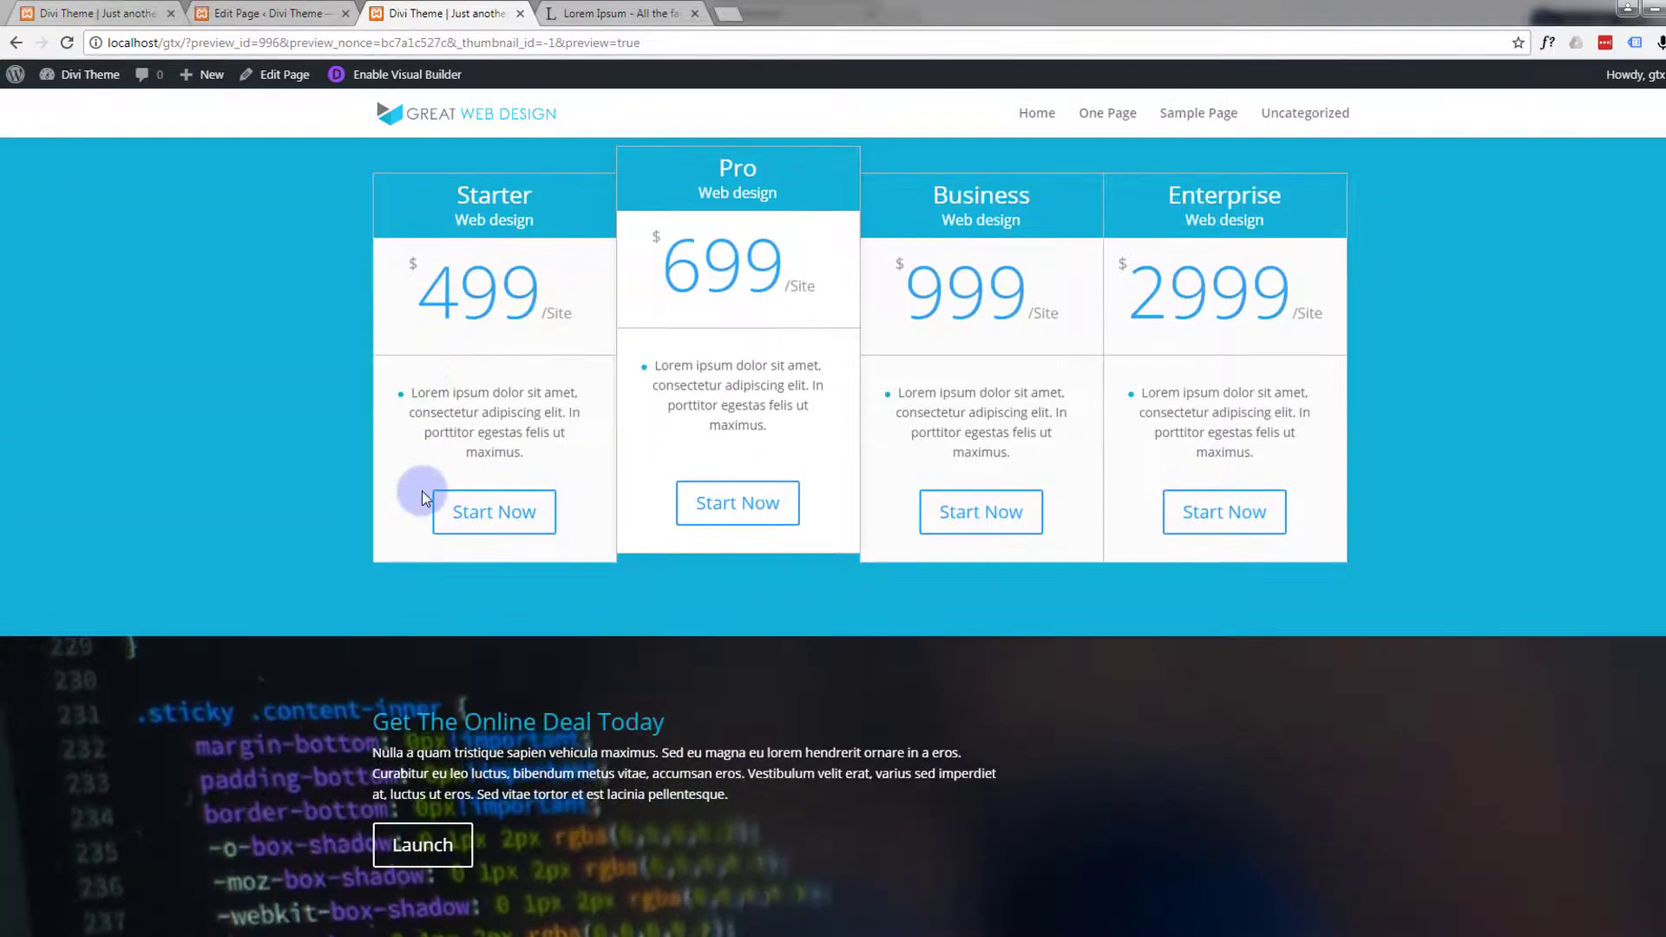
pyautogui.scroll(3, 331, 483)
pyautogui.scroll(-1, 328, 476)
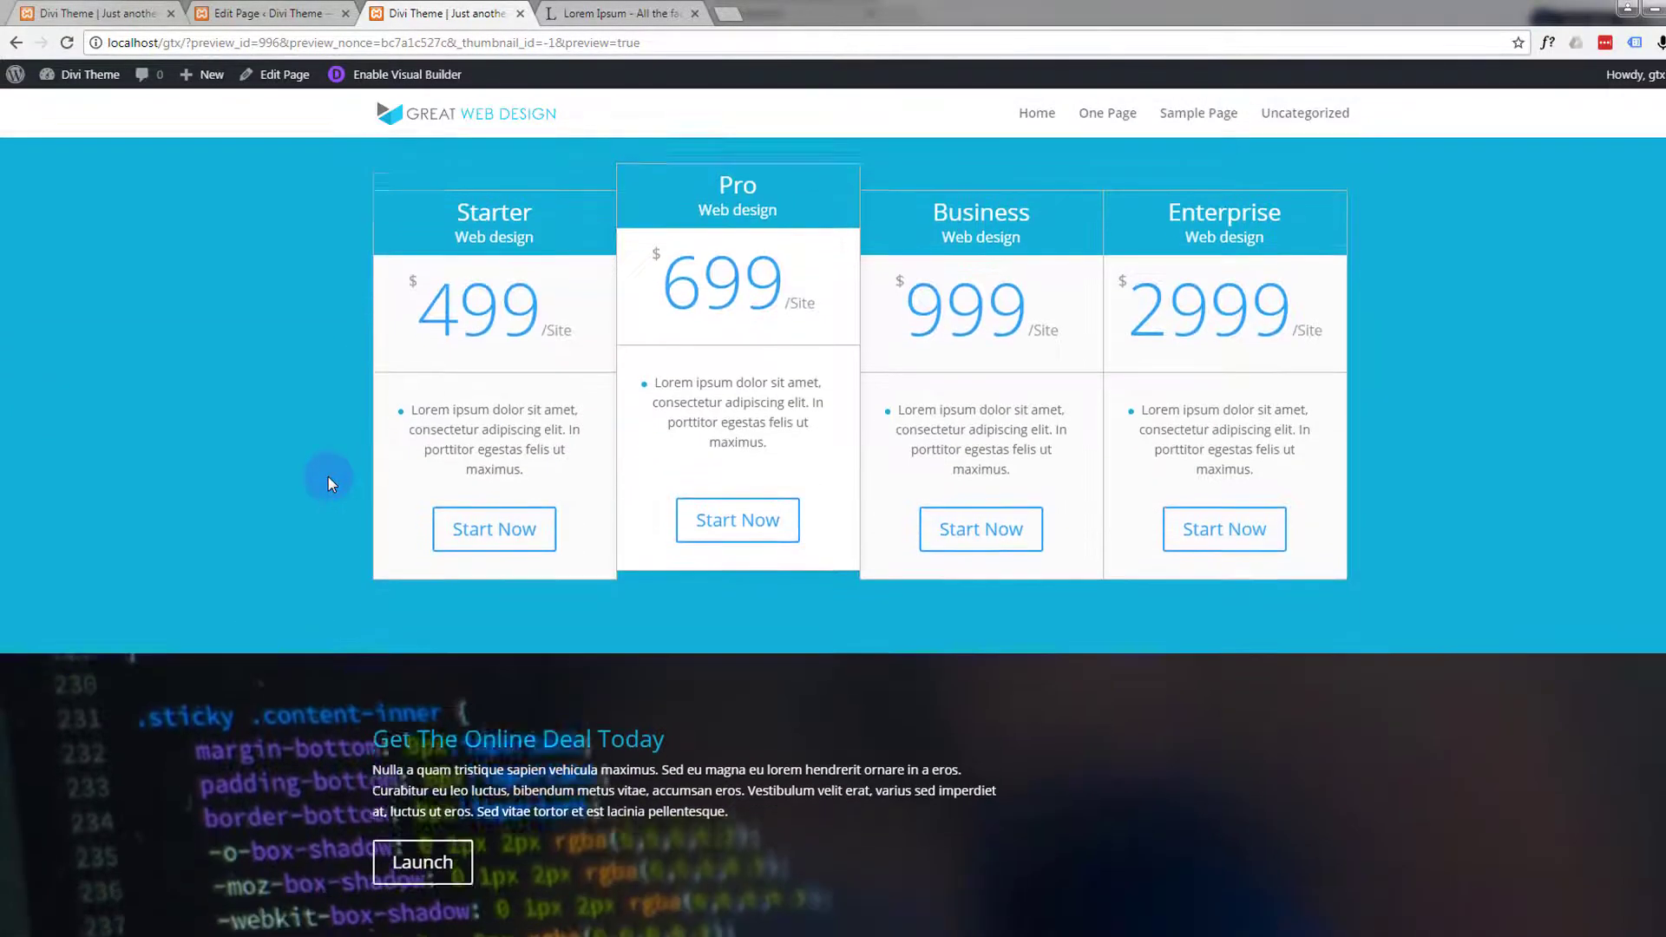
pyautogui.scroll(2, 319, 472)
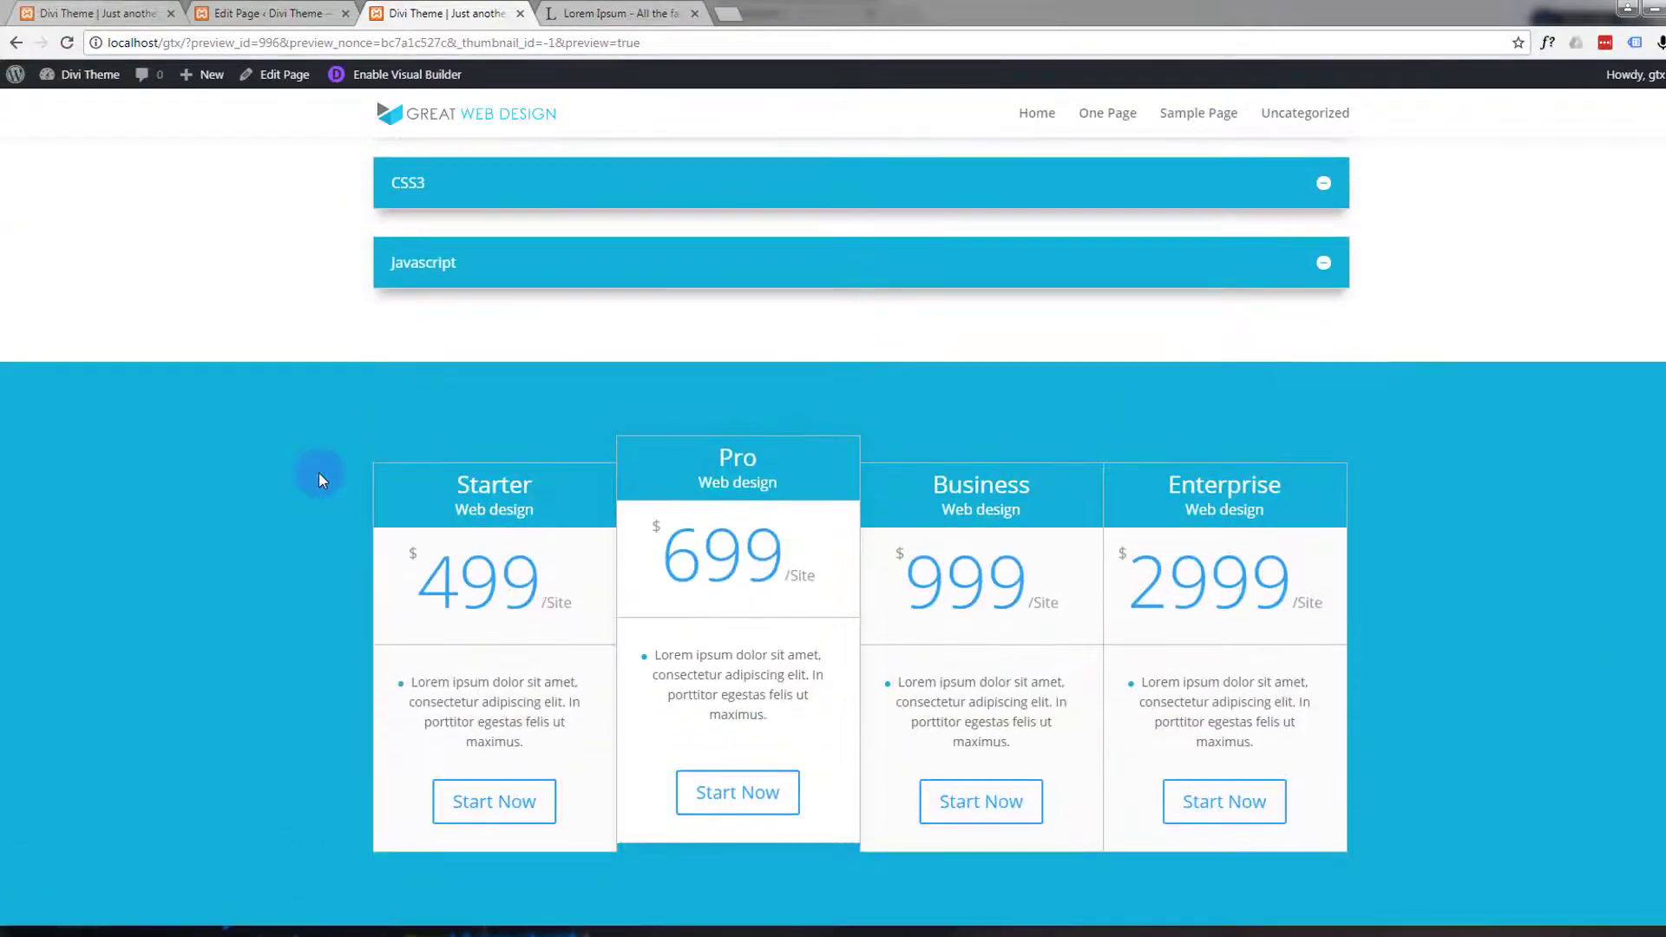
pyautogui.scroll(-3, 320, 472)
pyautogui.scroll(4, 317, 472)
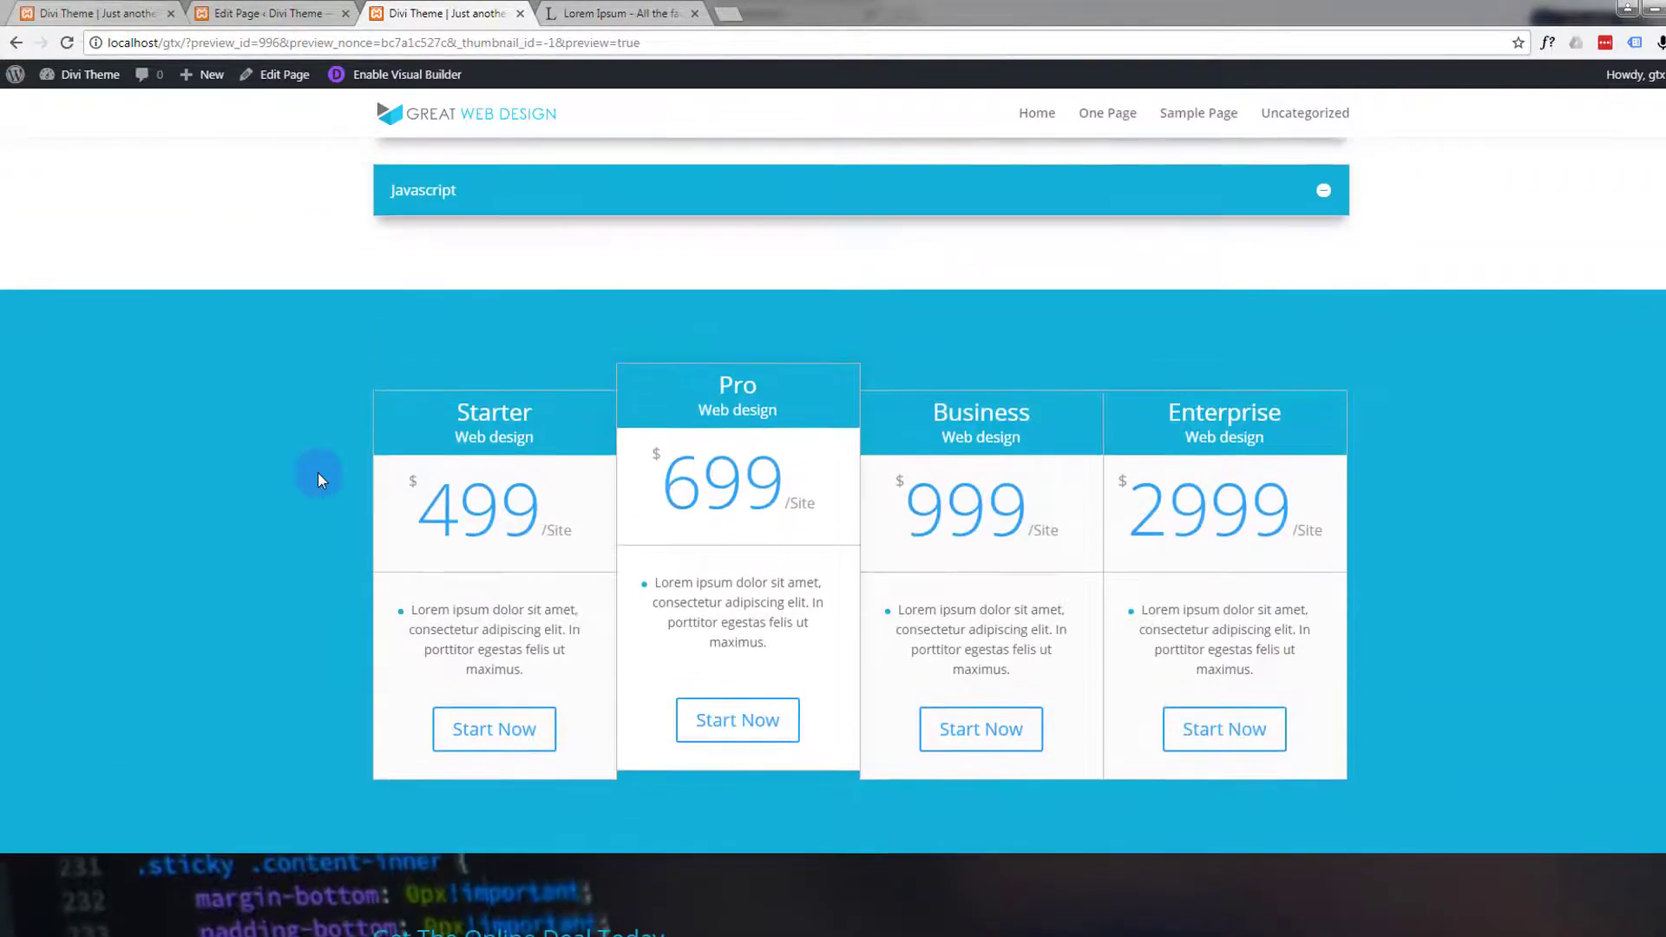
pyautogui.scroll(-1, 318, 472)
pyautogui.scroll(-2, 318, 472)
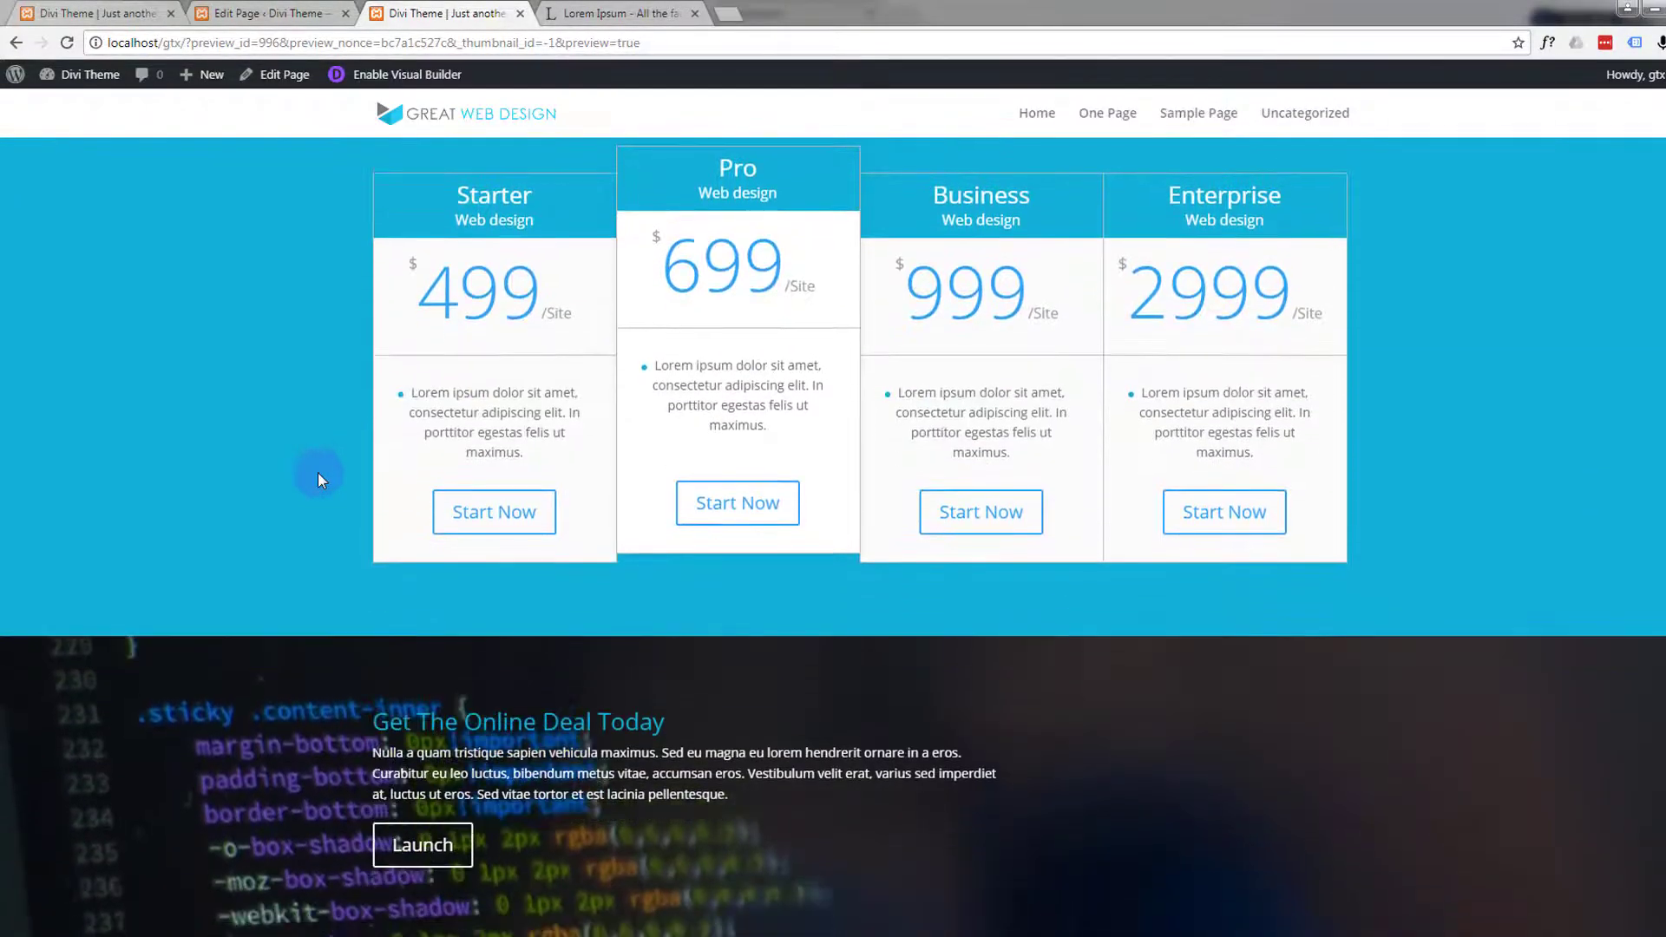
pyautogui.scroll(4, 317, 475)
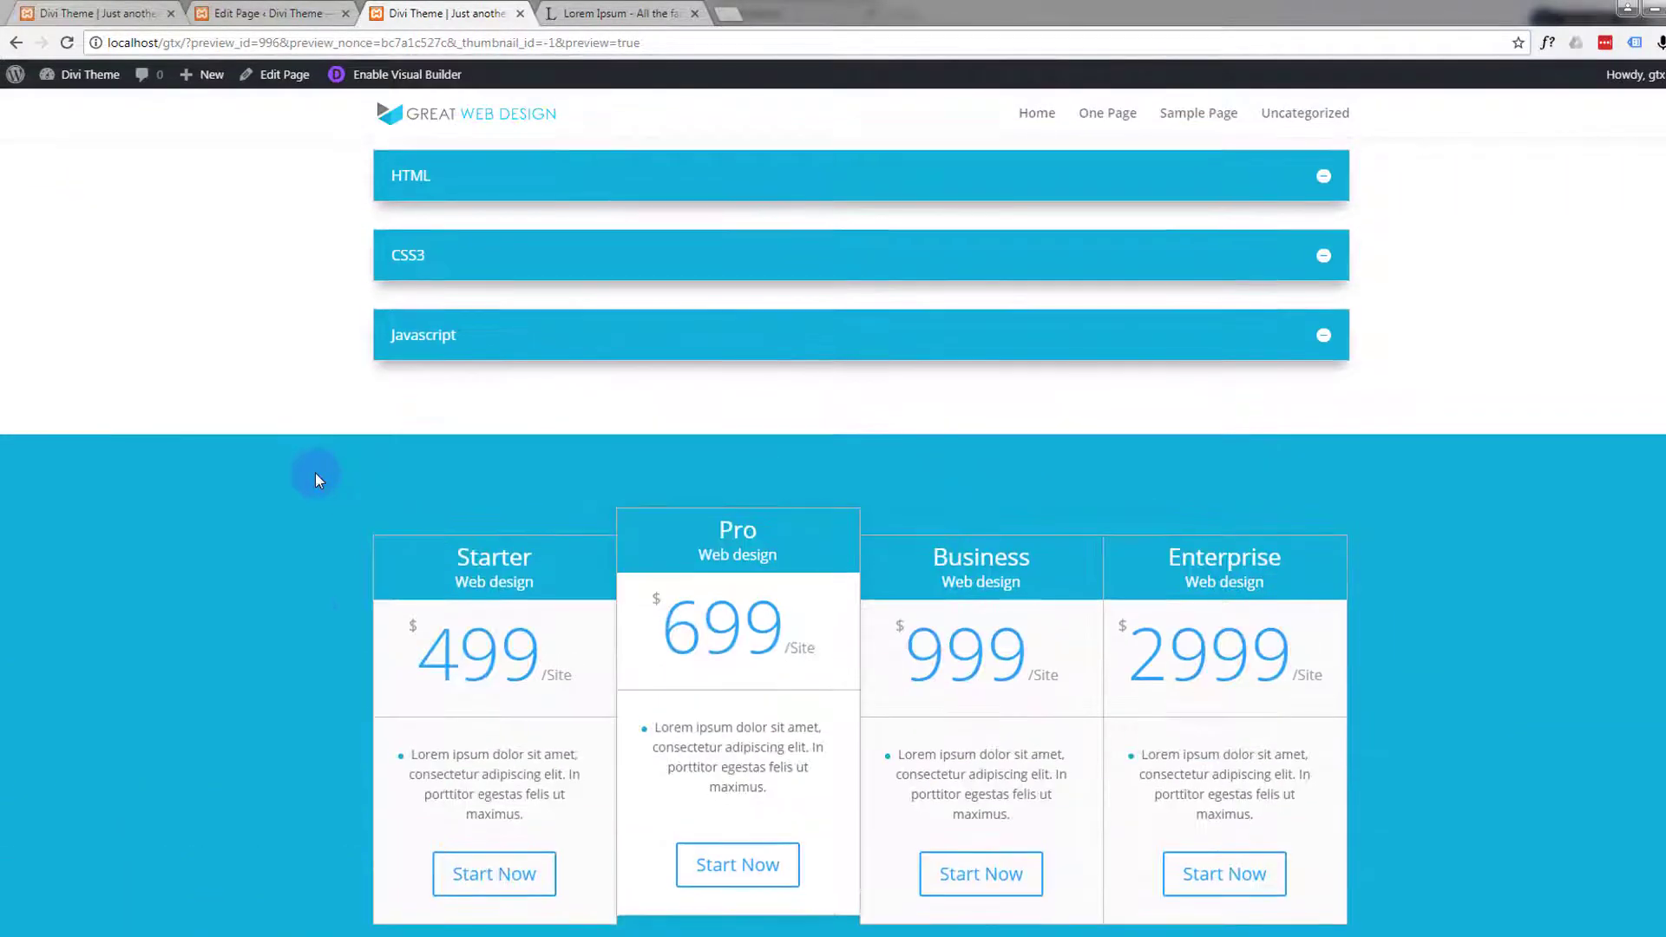
pyautogui.scroll(-1, 316, 475)
pyautogui.scroll(-2, 316, 475)
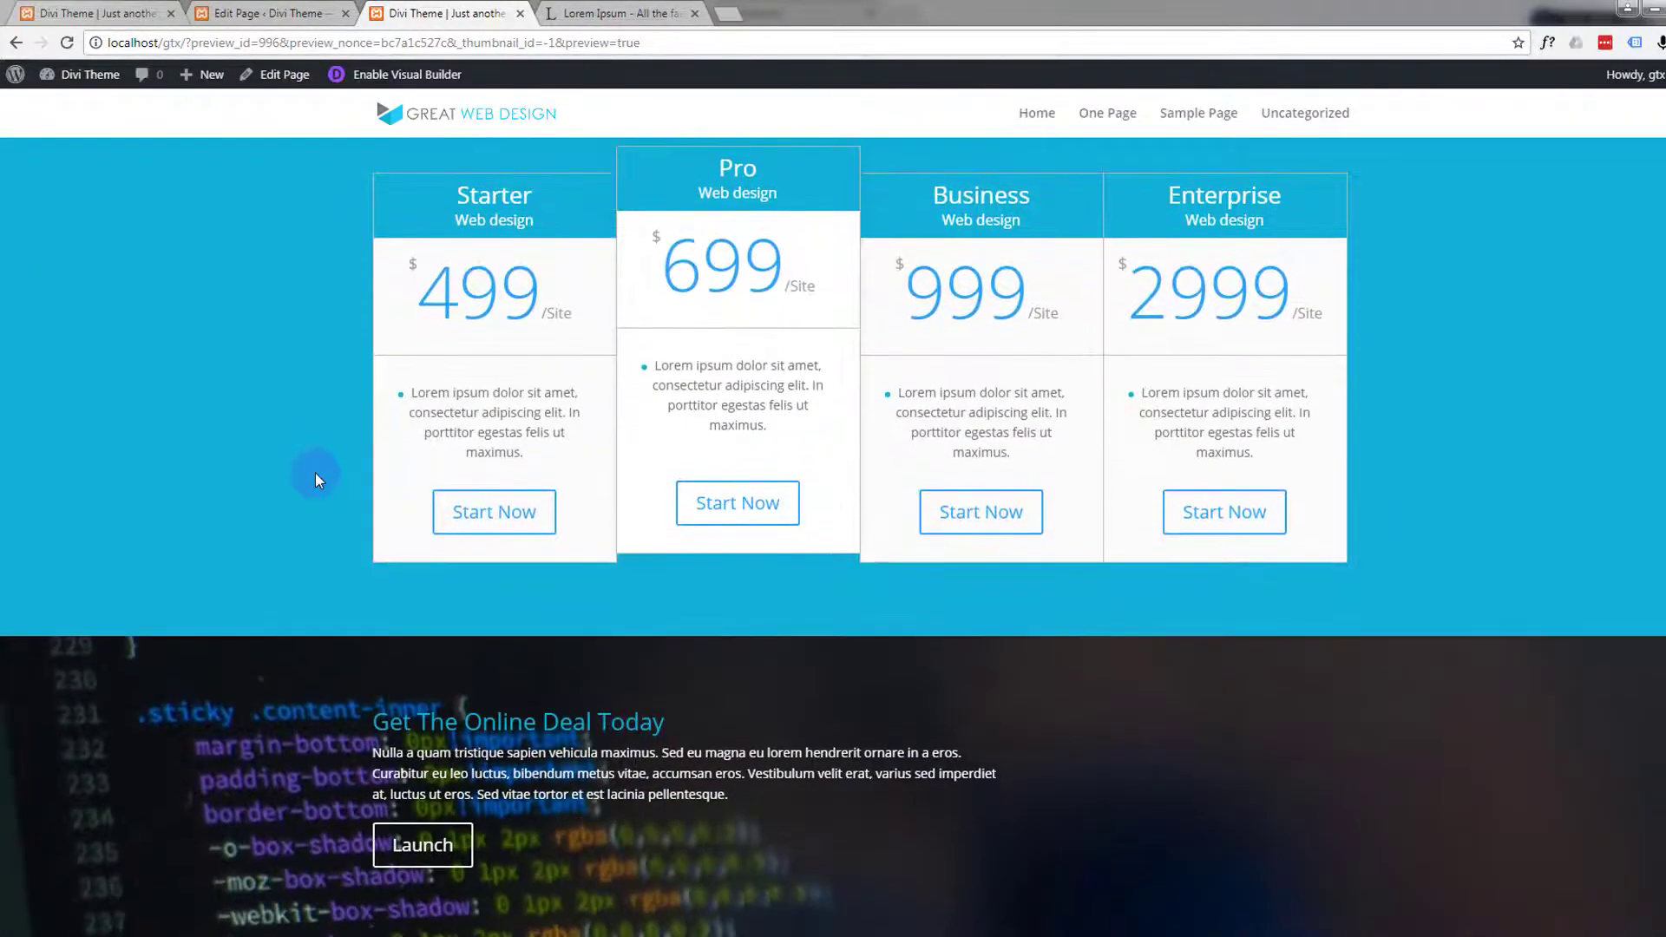
pyautogui.scroll(3, 250, 479)
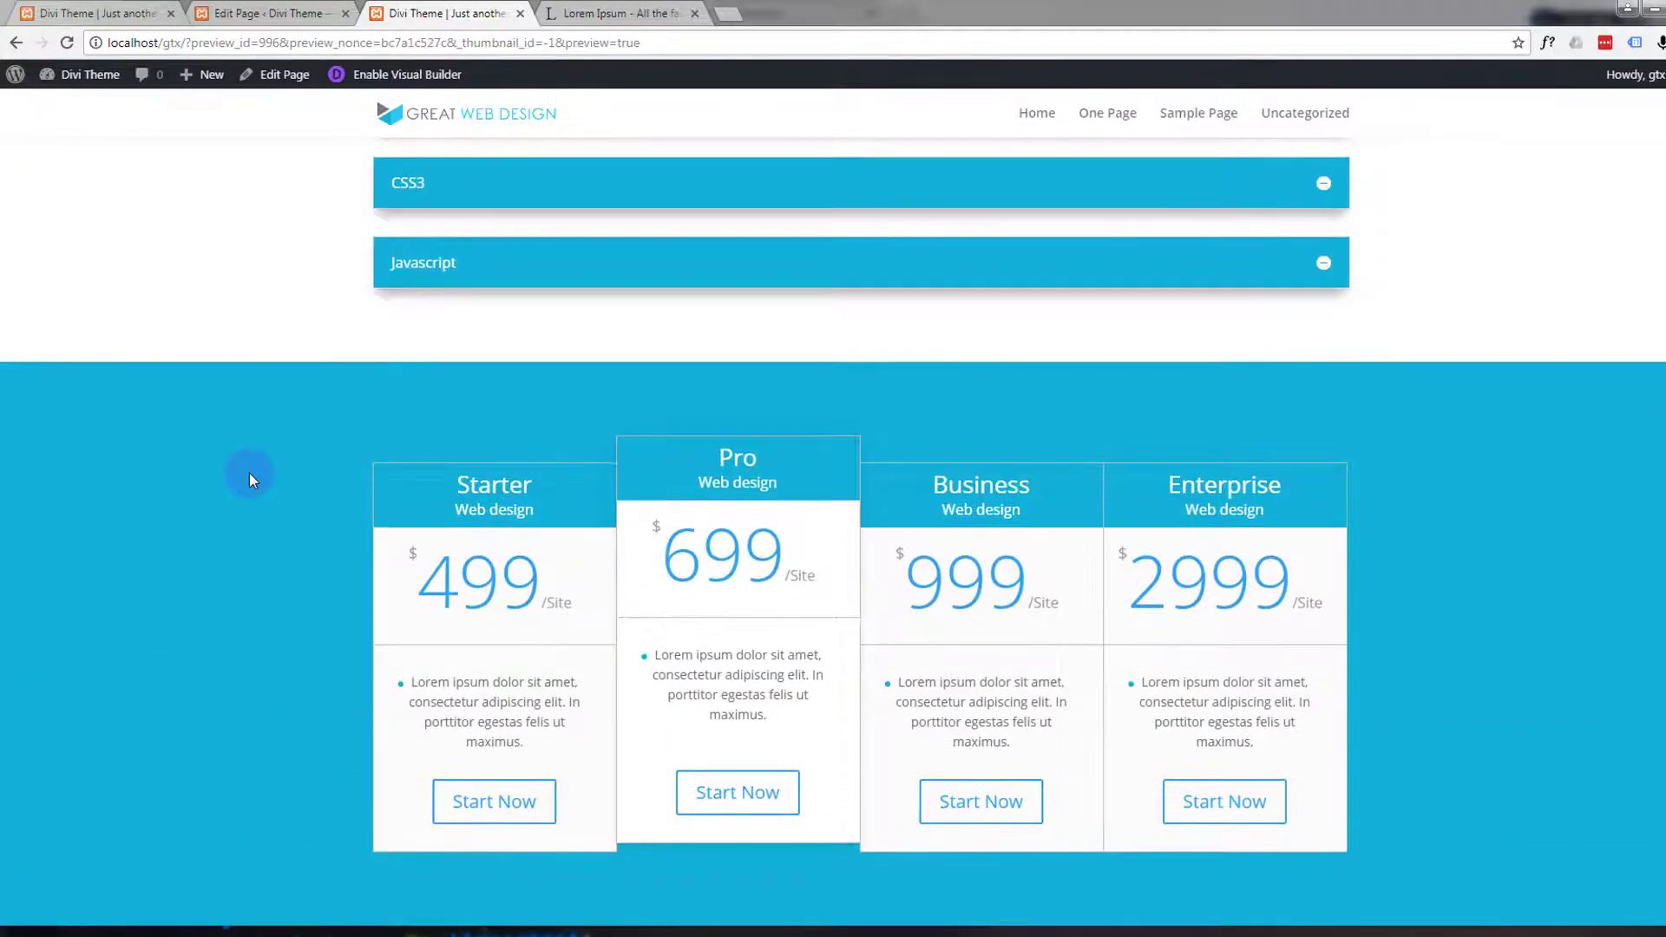
pyautogui.scroll(1, 250, 474)
pyautogui.scroll(-3, 249, 474)
pyautogui.scroll(-2, 248, 472)
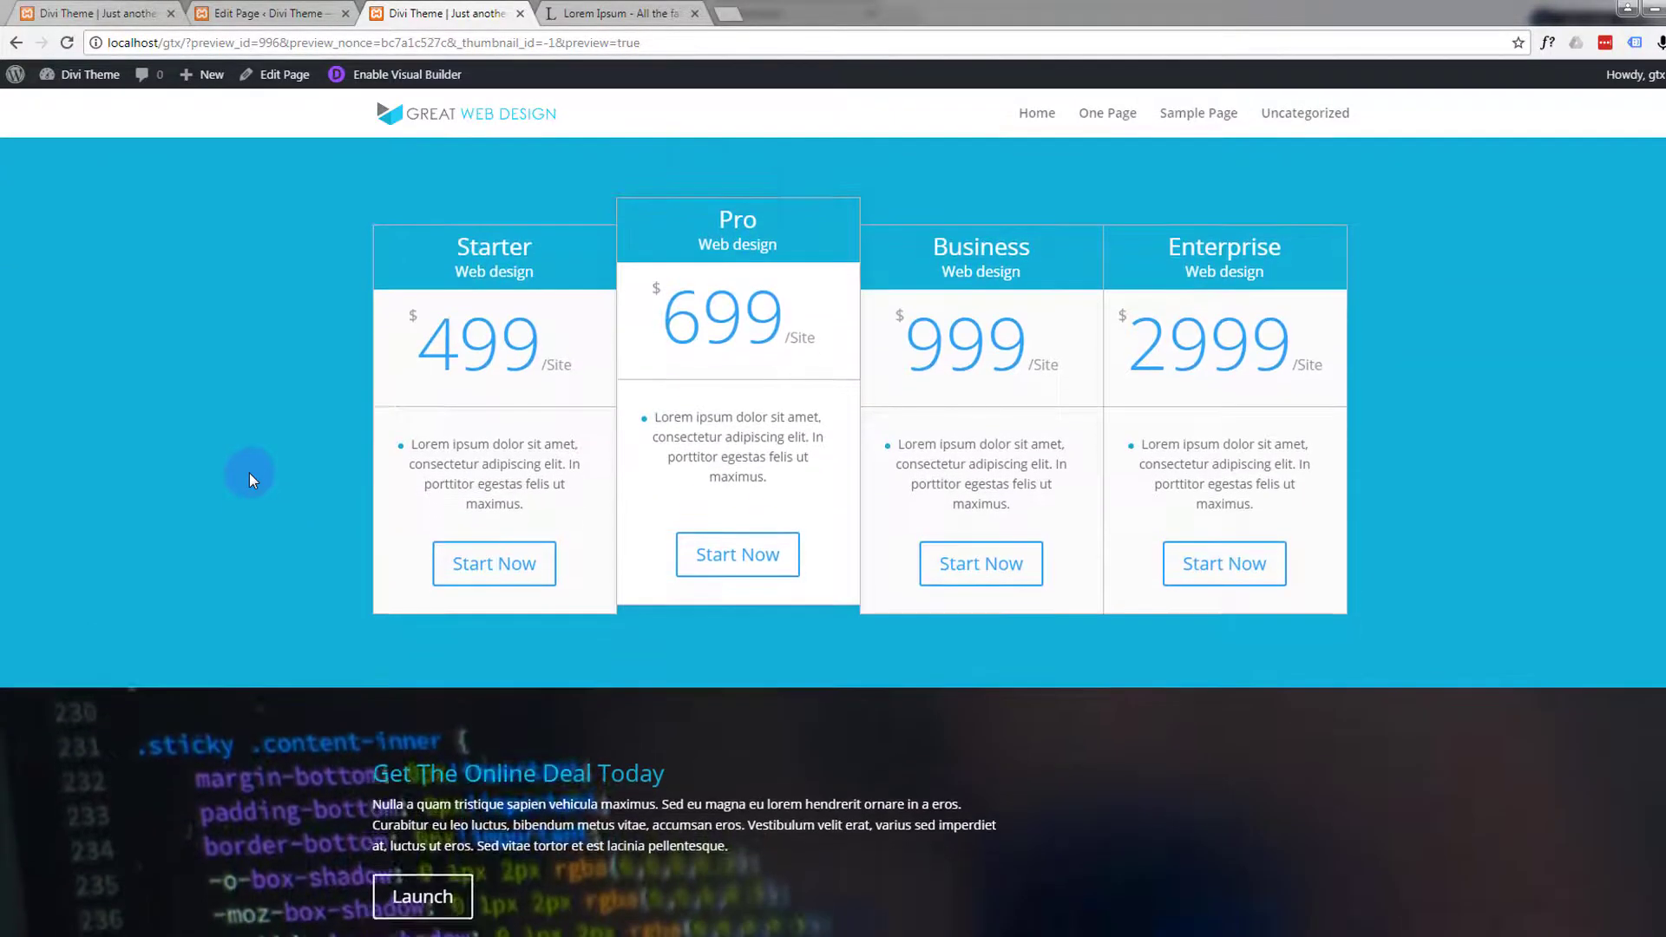
pyautogui.scroll(2, 248, 472)
pyautogui.scroll(2, 248, 472)
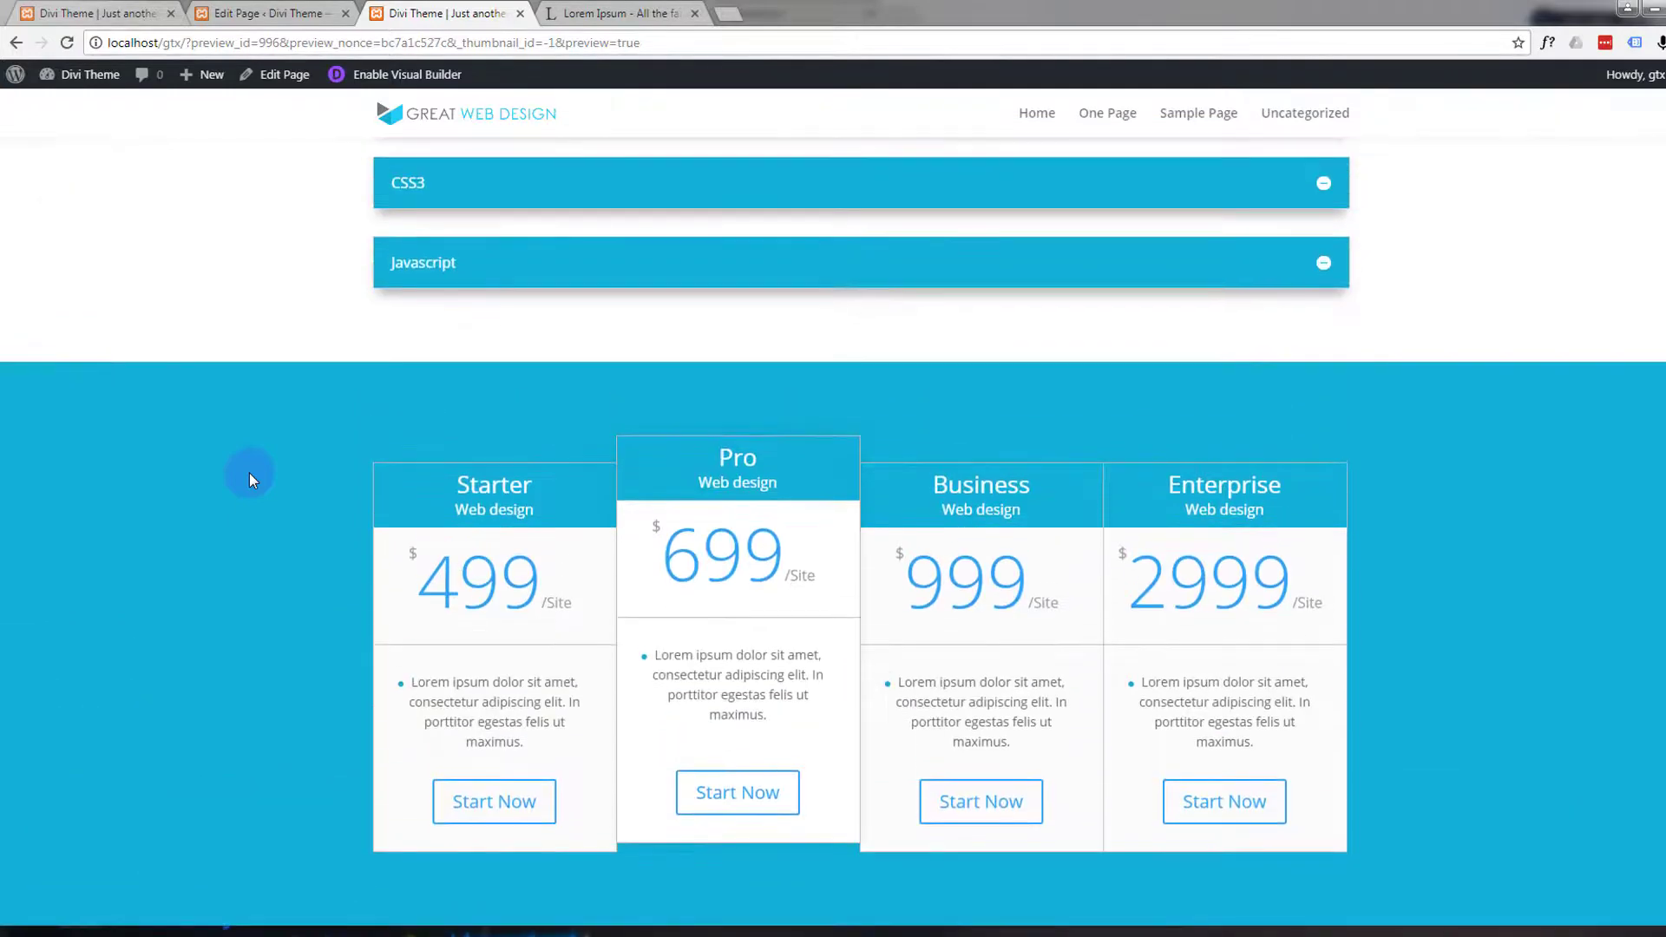
pyautogui.scroll(-4, 248, 472)
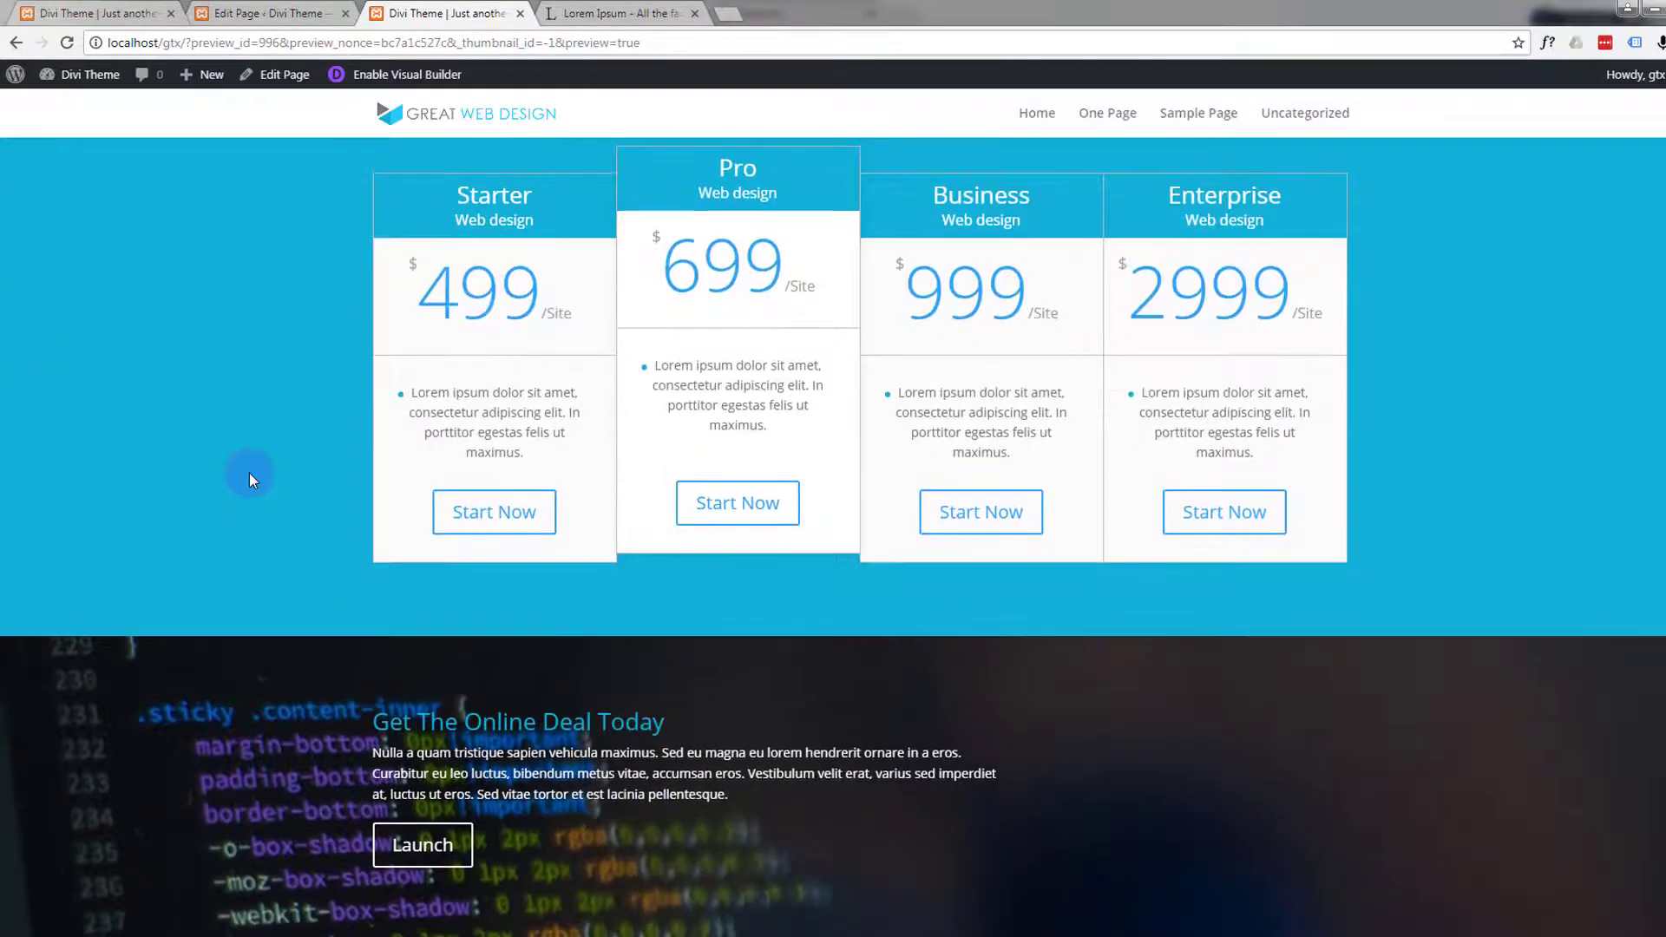
pyautogui.scroll(4, 248, 472)
pyautogui.scroll(-2, 248, 472)
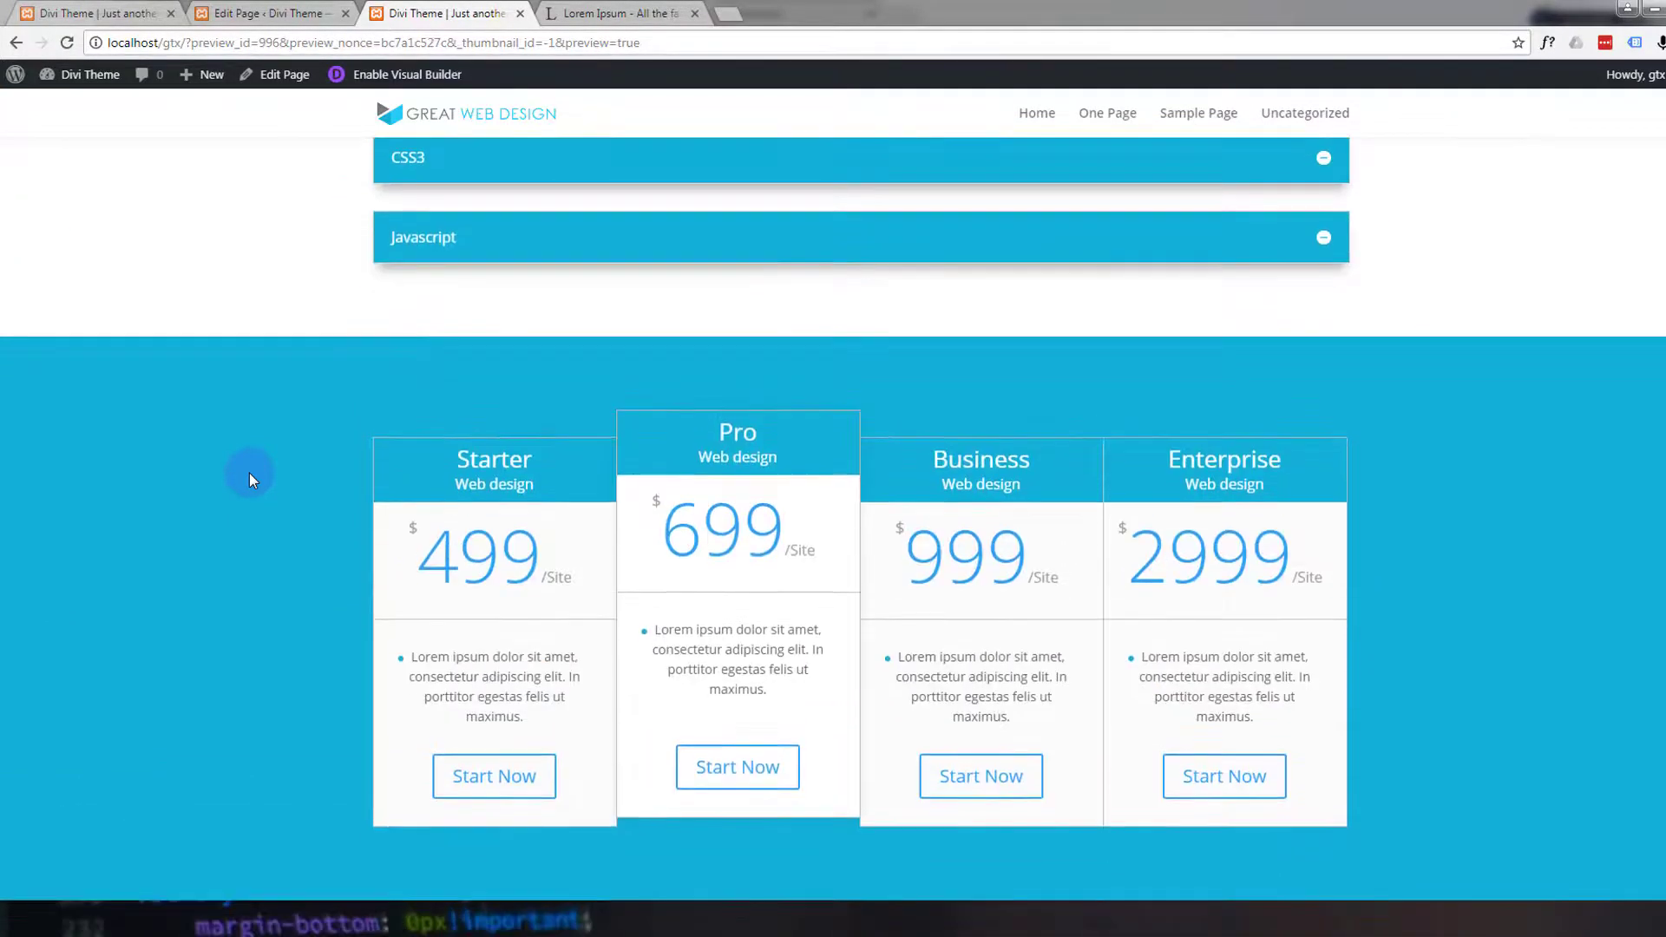
pyautogui.scroll(-2, 248, 472)
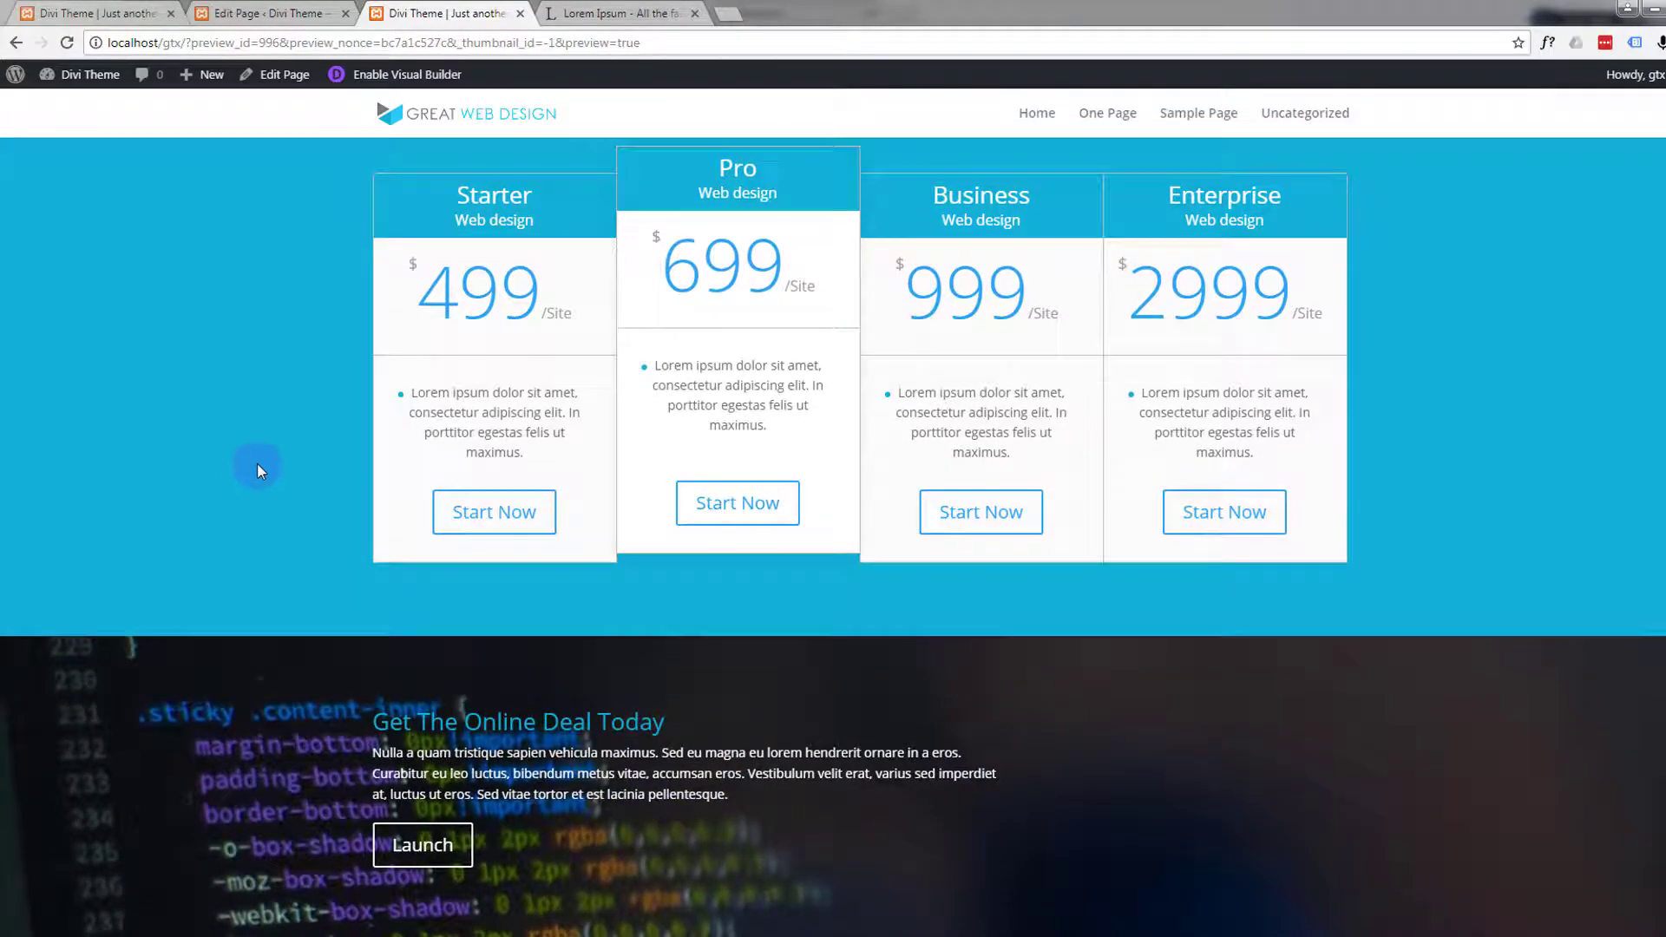
# - In the page editor, set the Call To Action section's background Parallax Method to CSS and save the section settings
pyautogui.click(261, 13)
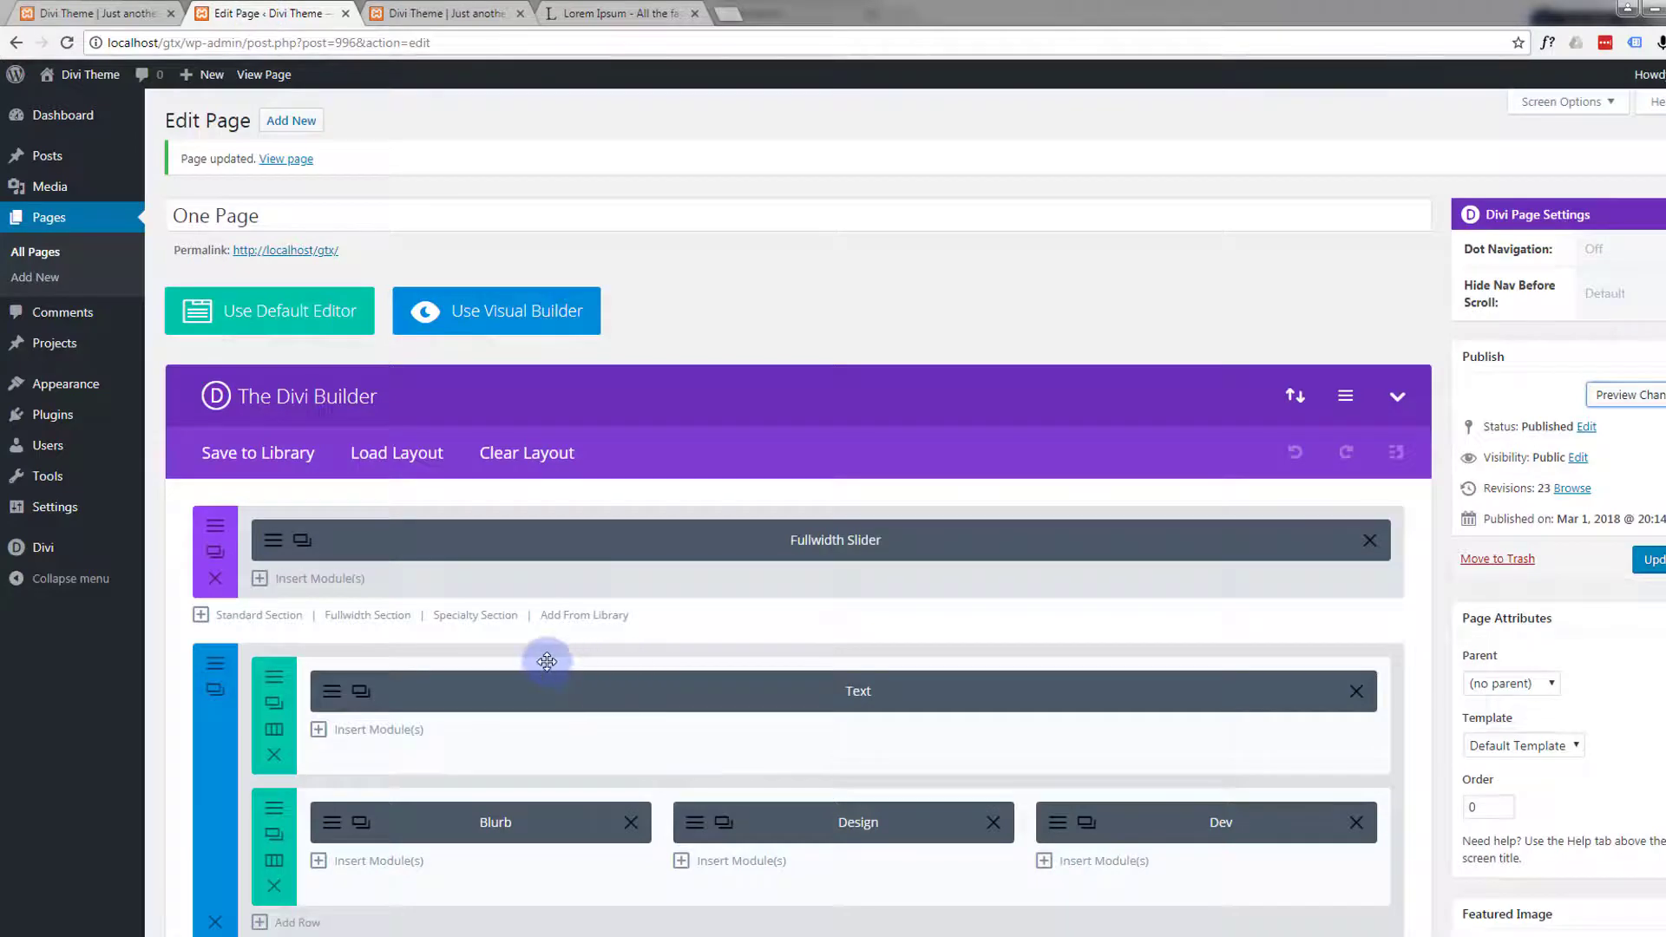
pyautogui.scroll(-5, 546, 664)
pyautogui.scroll(-20, 553, 667)
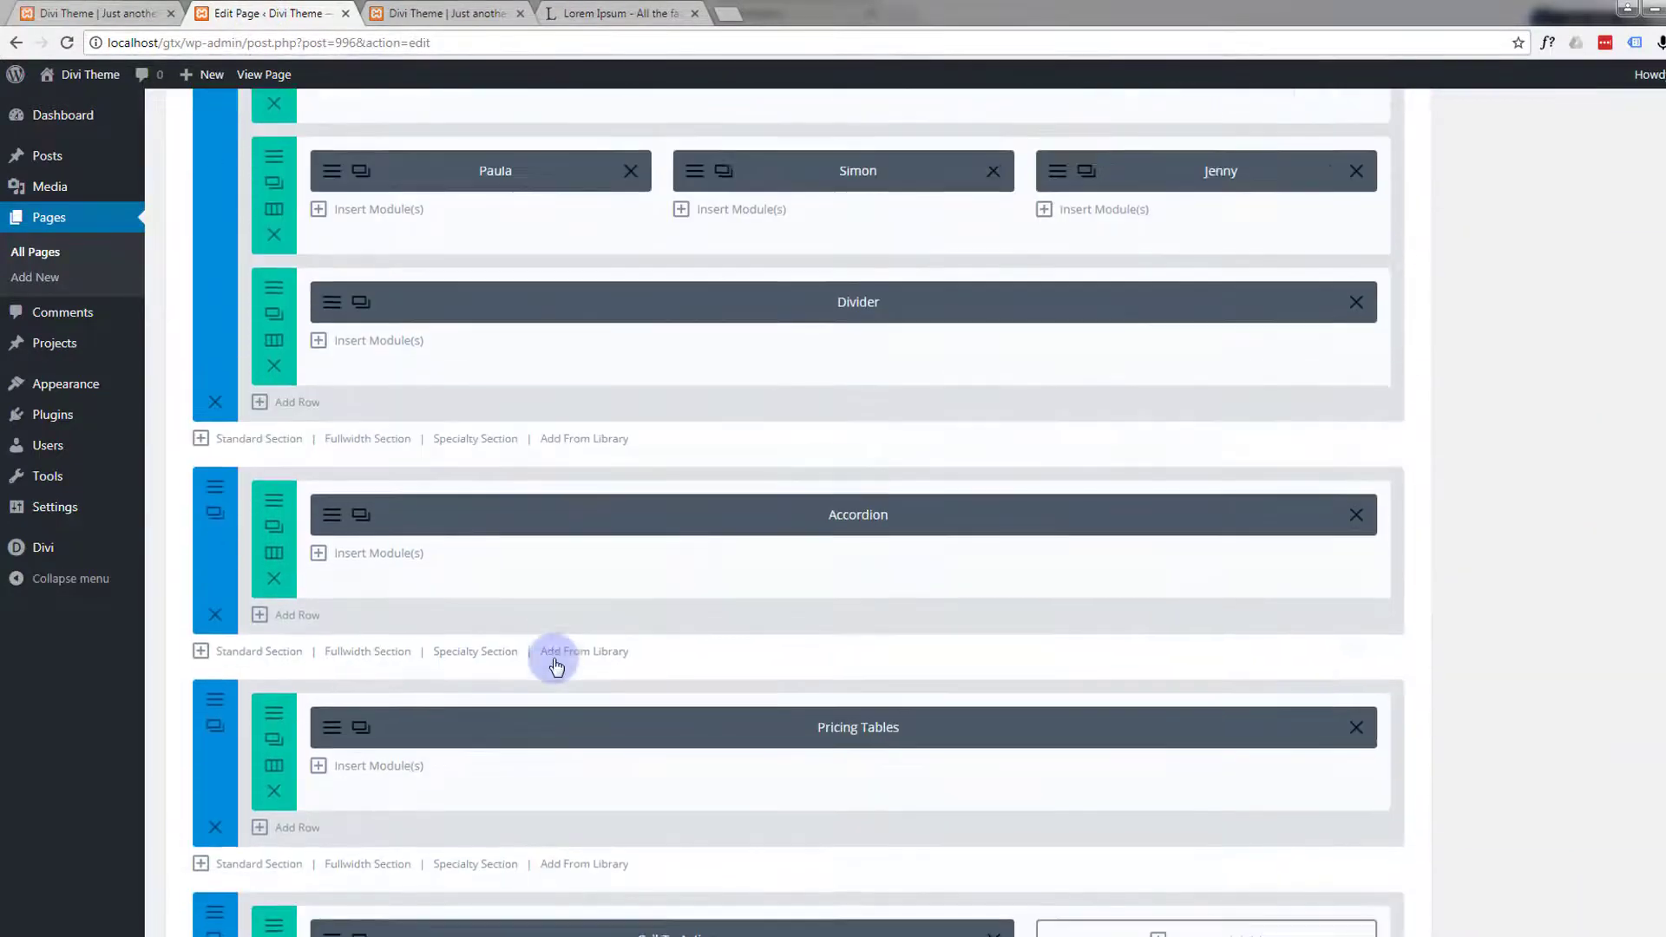
pyautogui.scroll(-2, 553, 658)
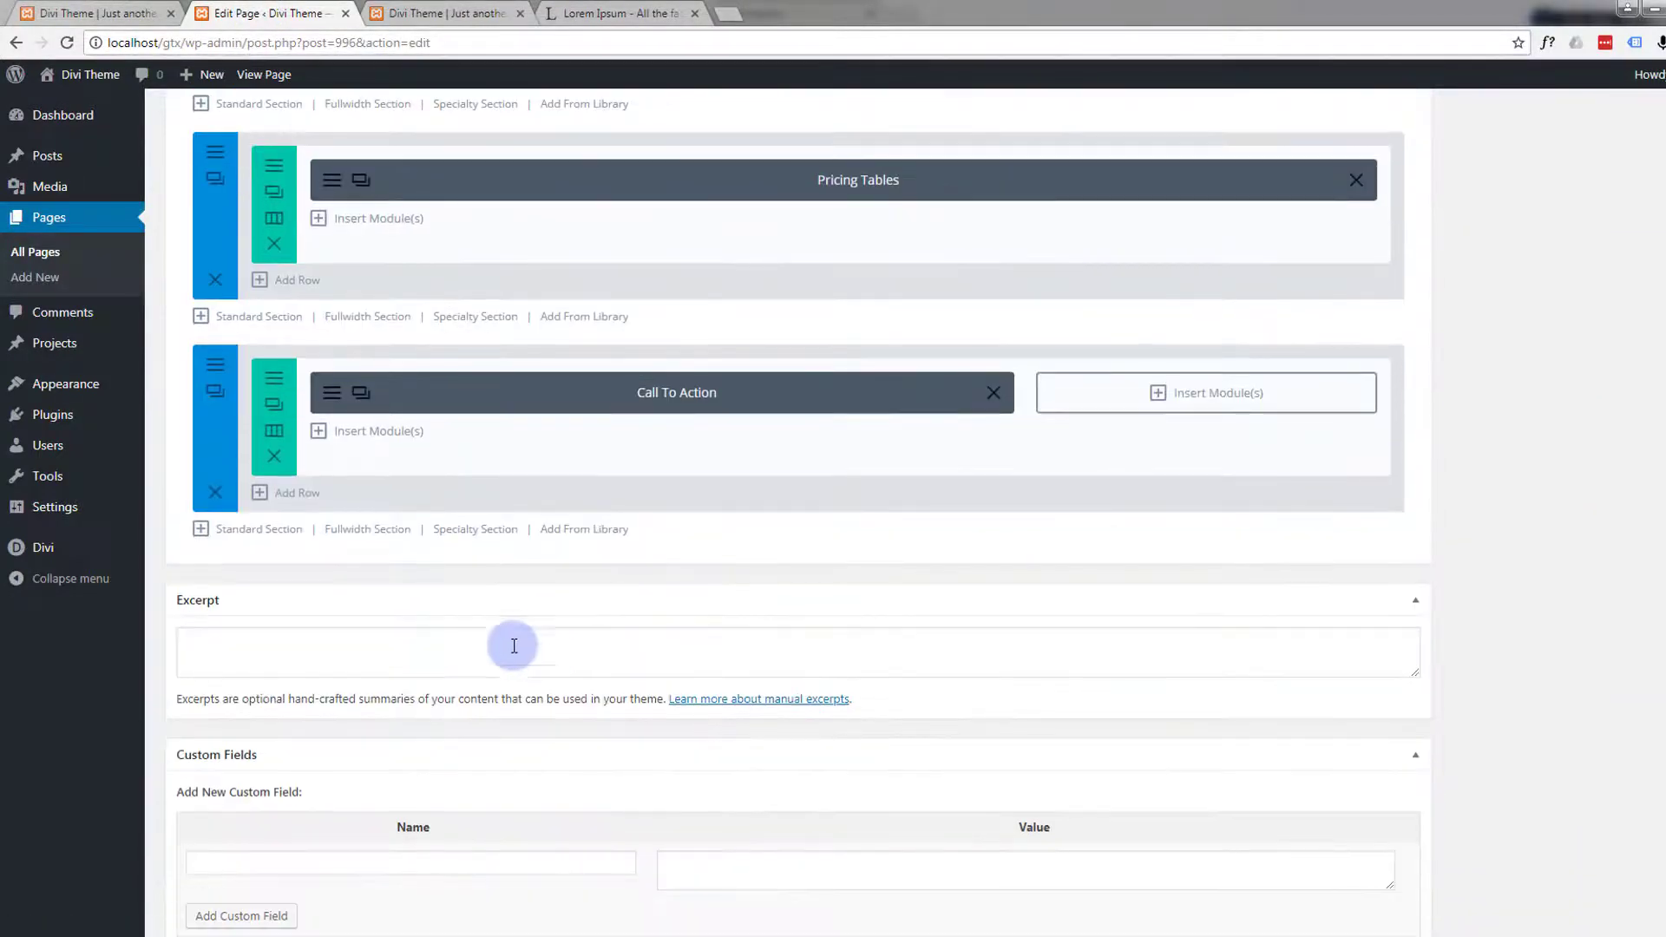
pyautogui.click(217, 367)
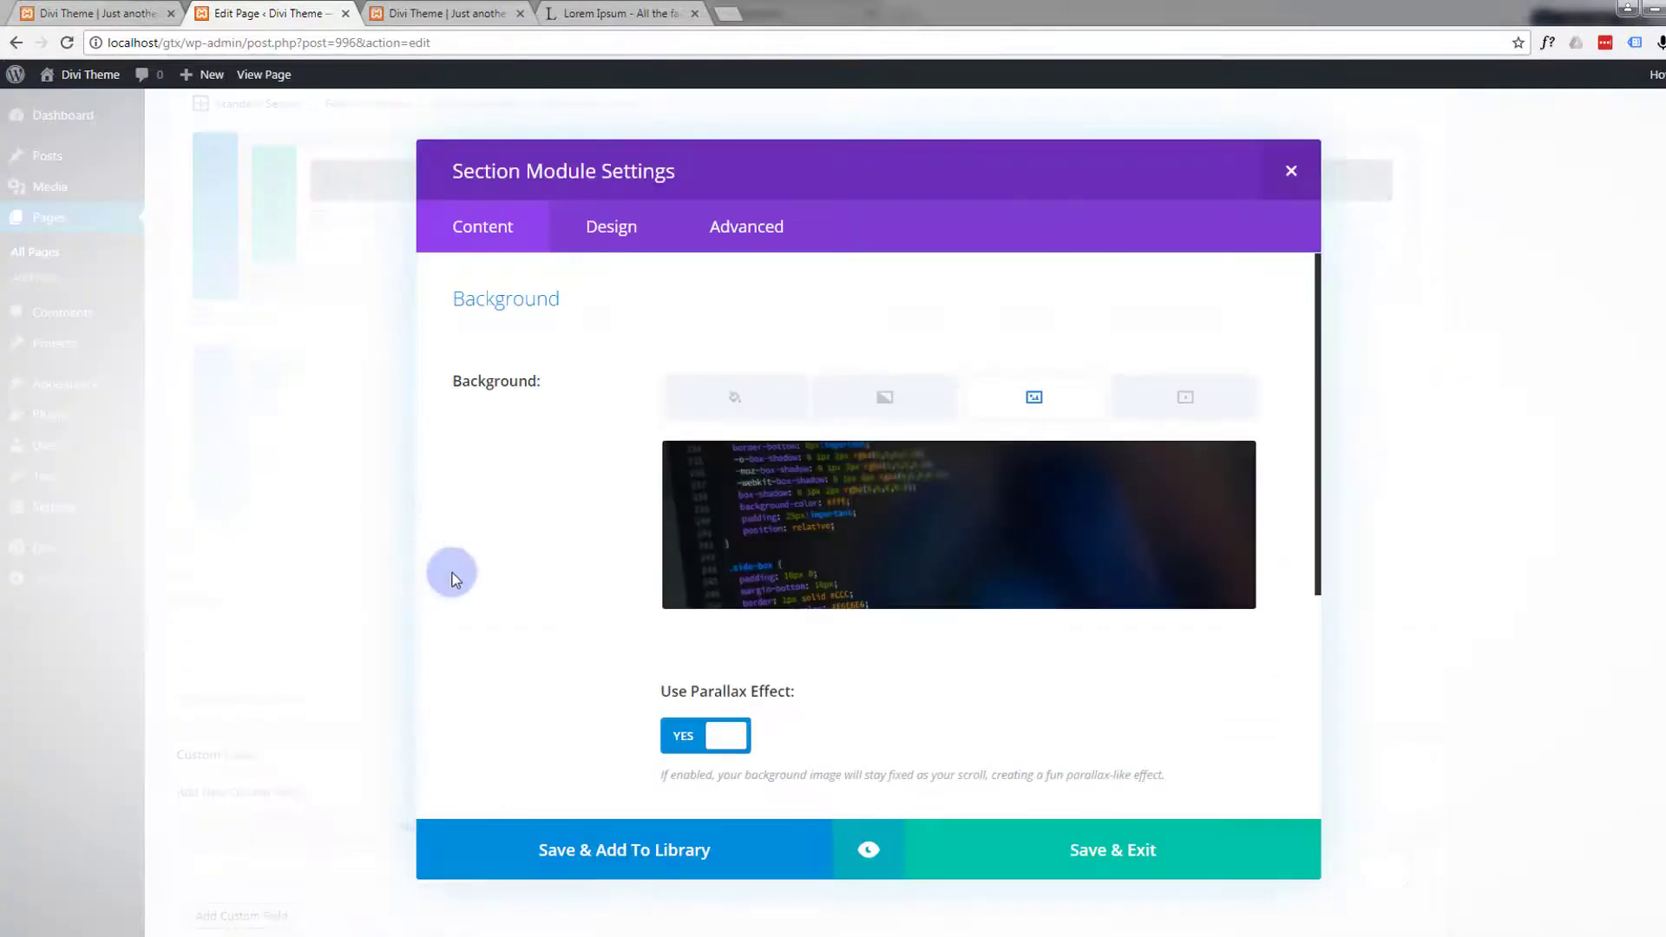
pyautogui.scroll(-3, 460, 569)
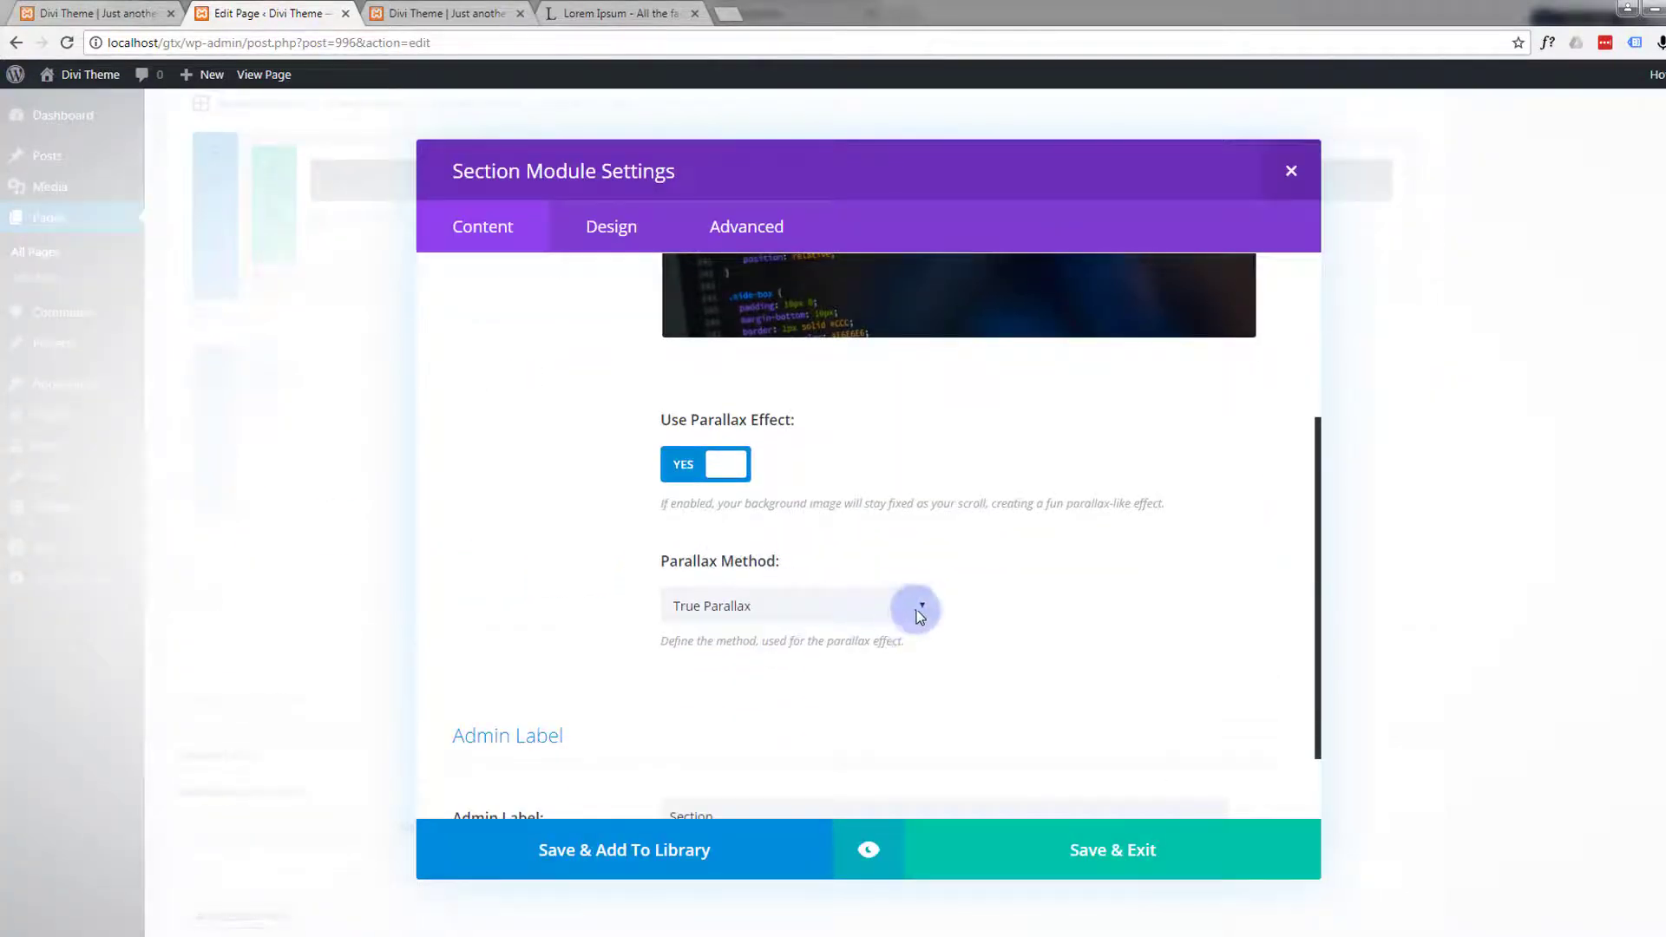
pyautogui.click(919, 612)
pyautogui.click(736, 652)
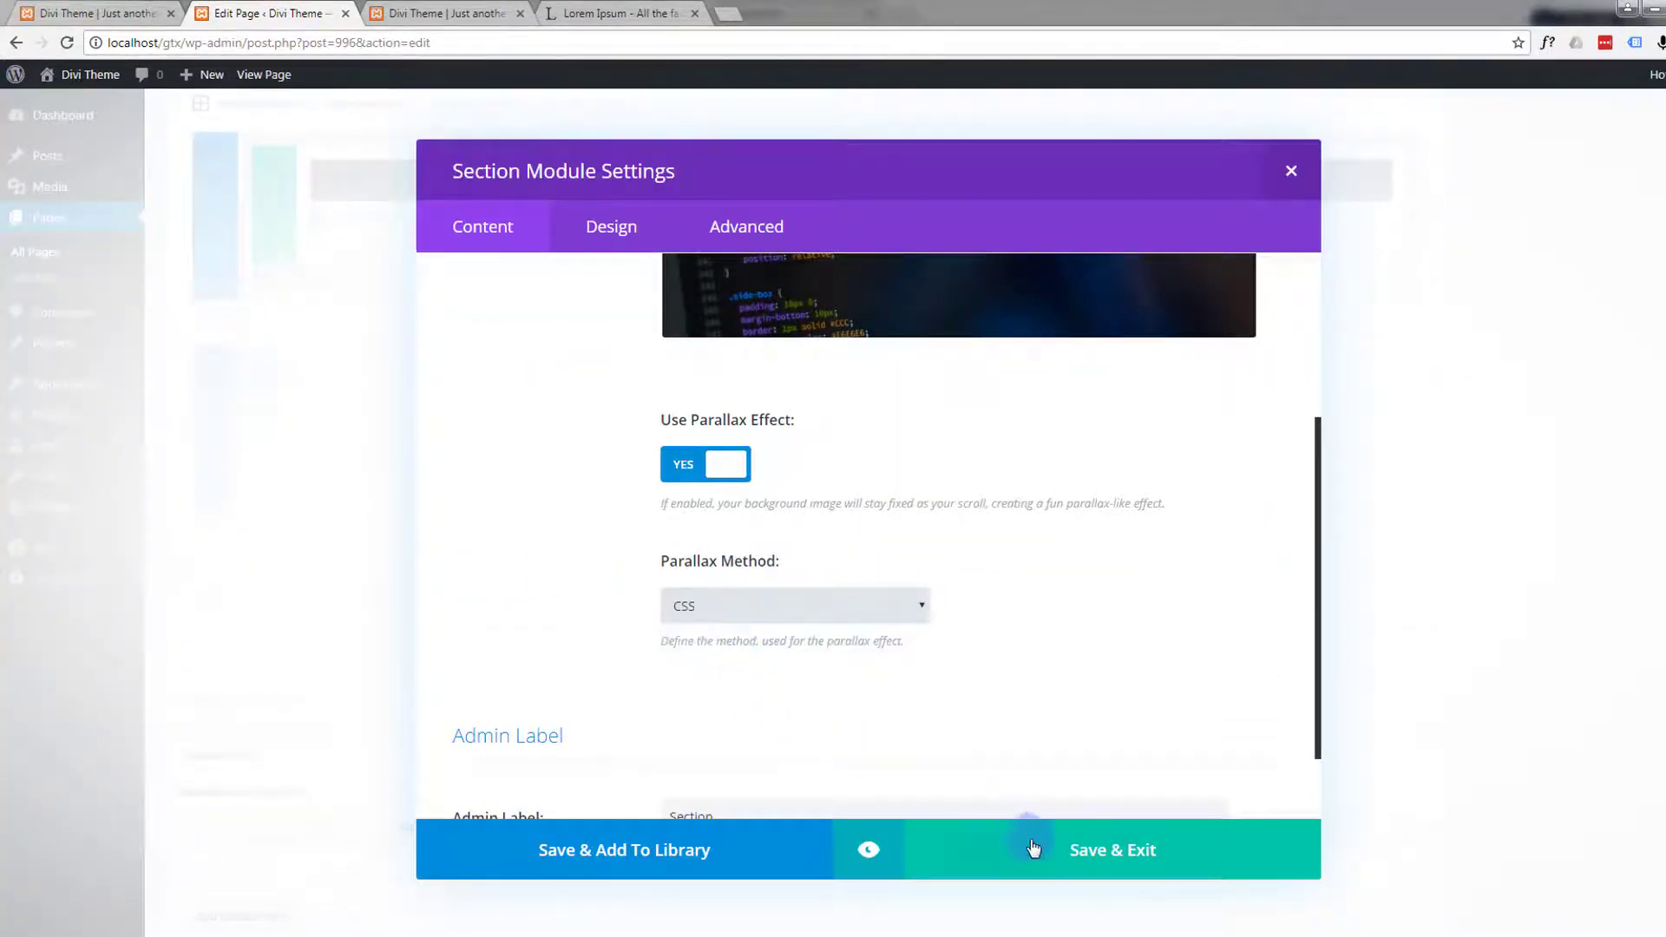
pyautogui.click(1071, 854)
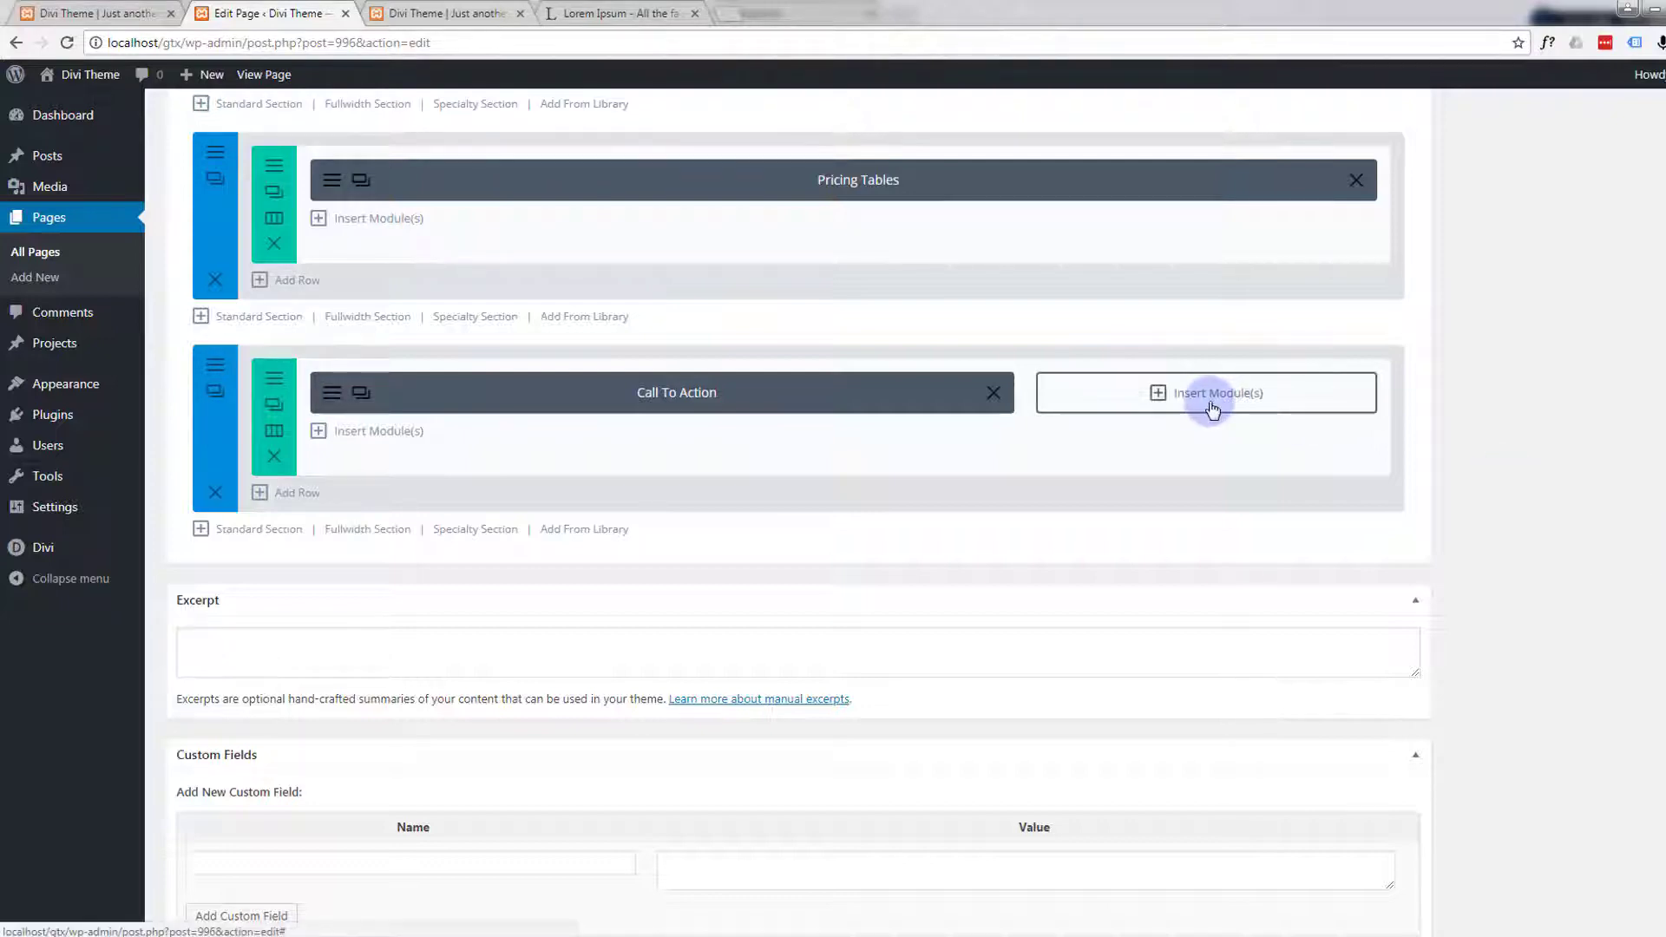
# - Insert a Countdown Timer module in the empty column beside the Call To Action and title it "Deal Ends"
pyautogui.click(1147, 389)
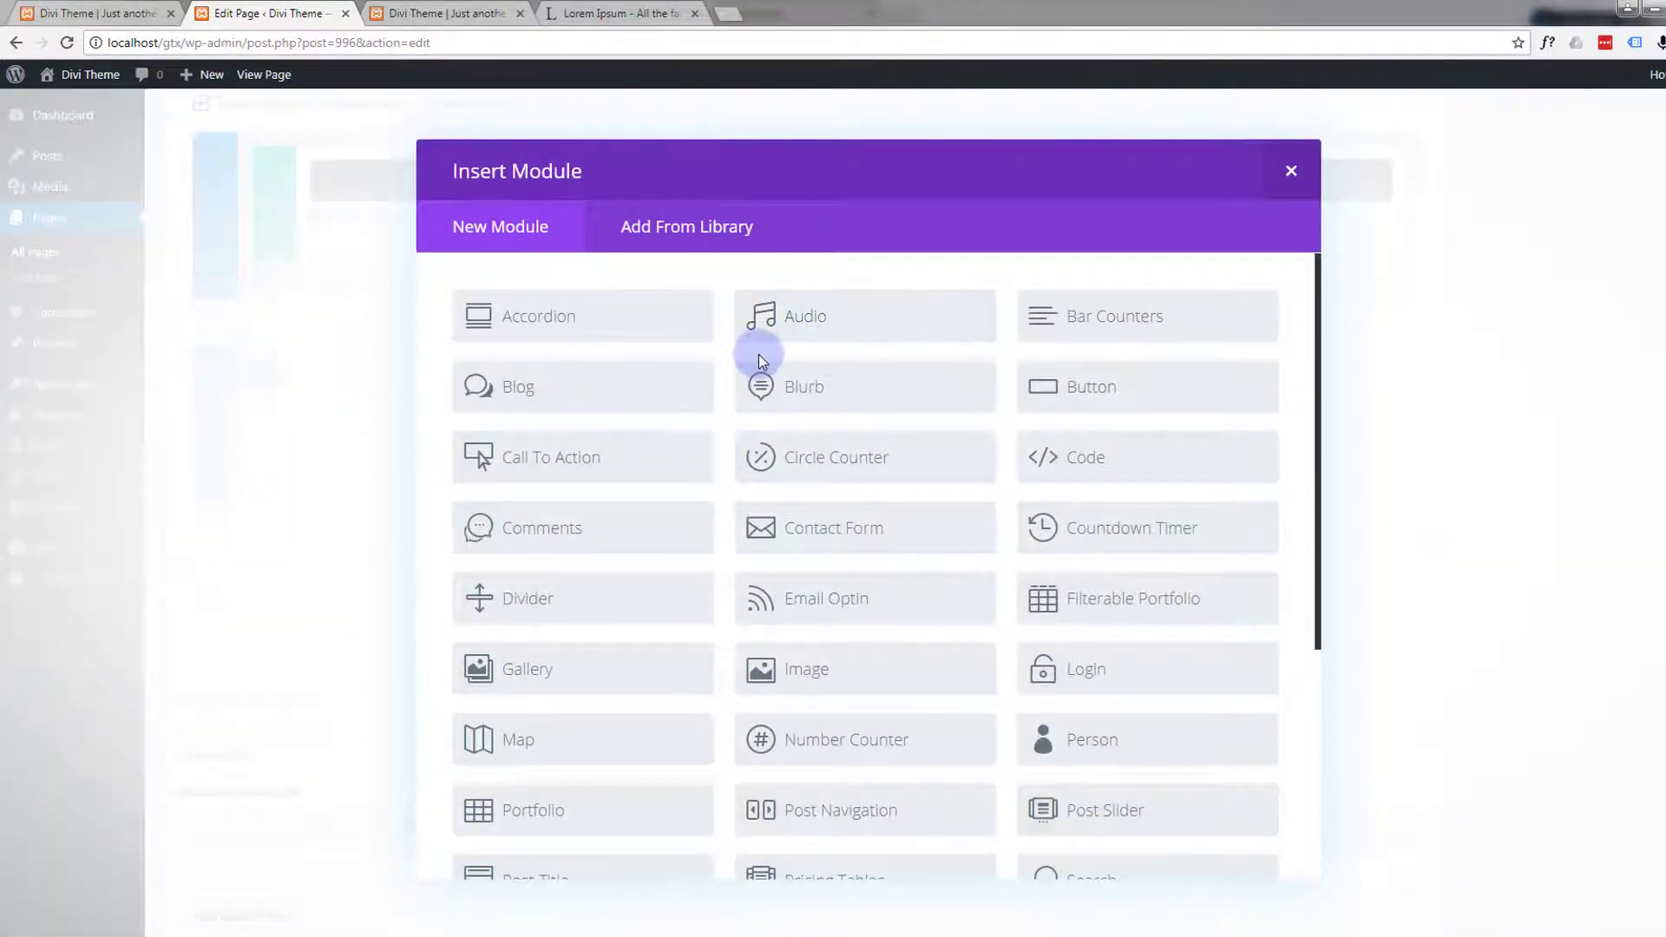
pyautogui.click(1143, 537)
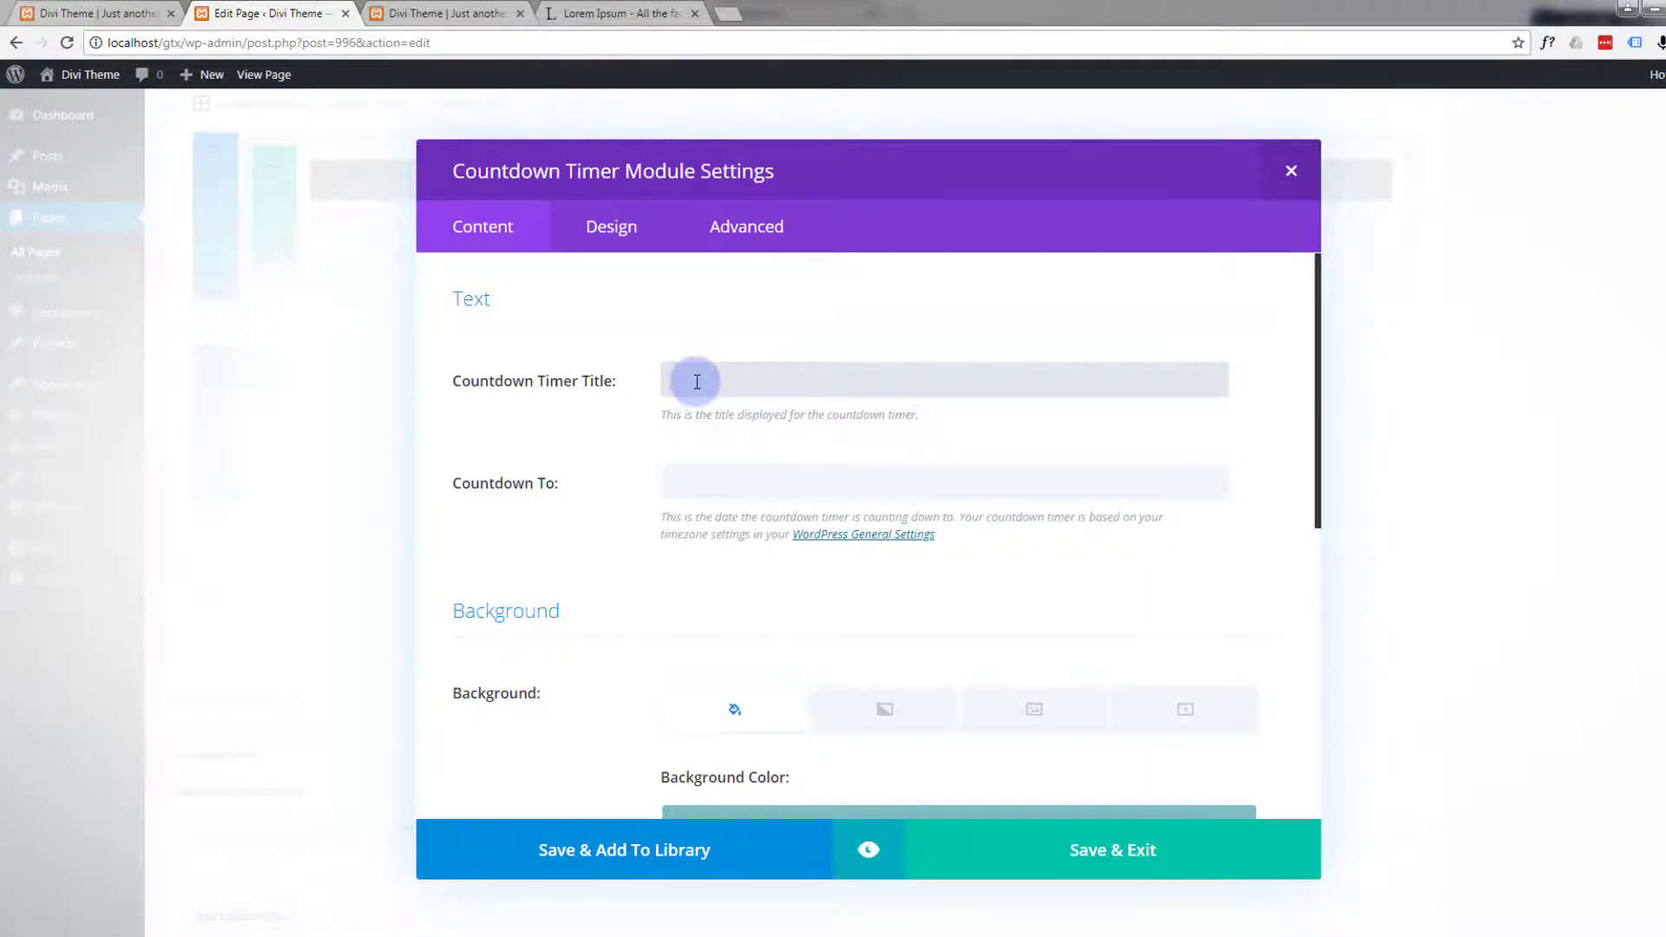
pyautogui.write('Deal Ends')
pyautogui.click(695, 480)
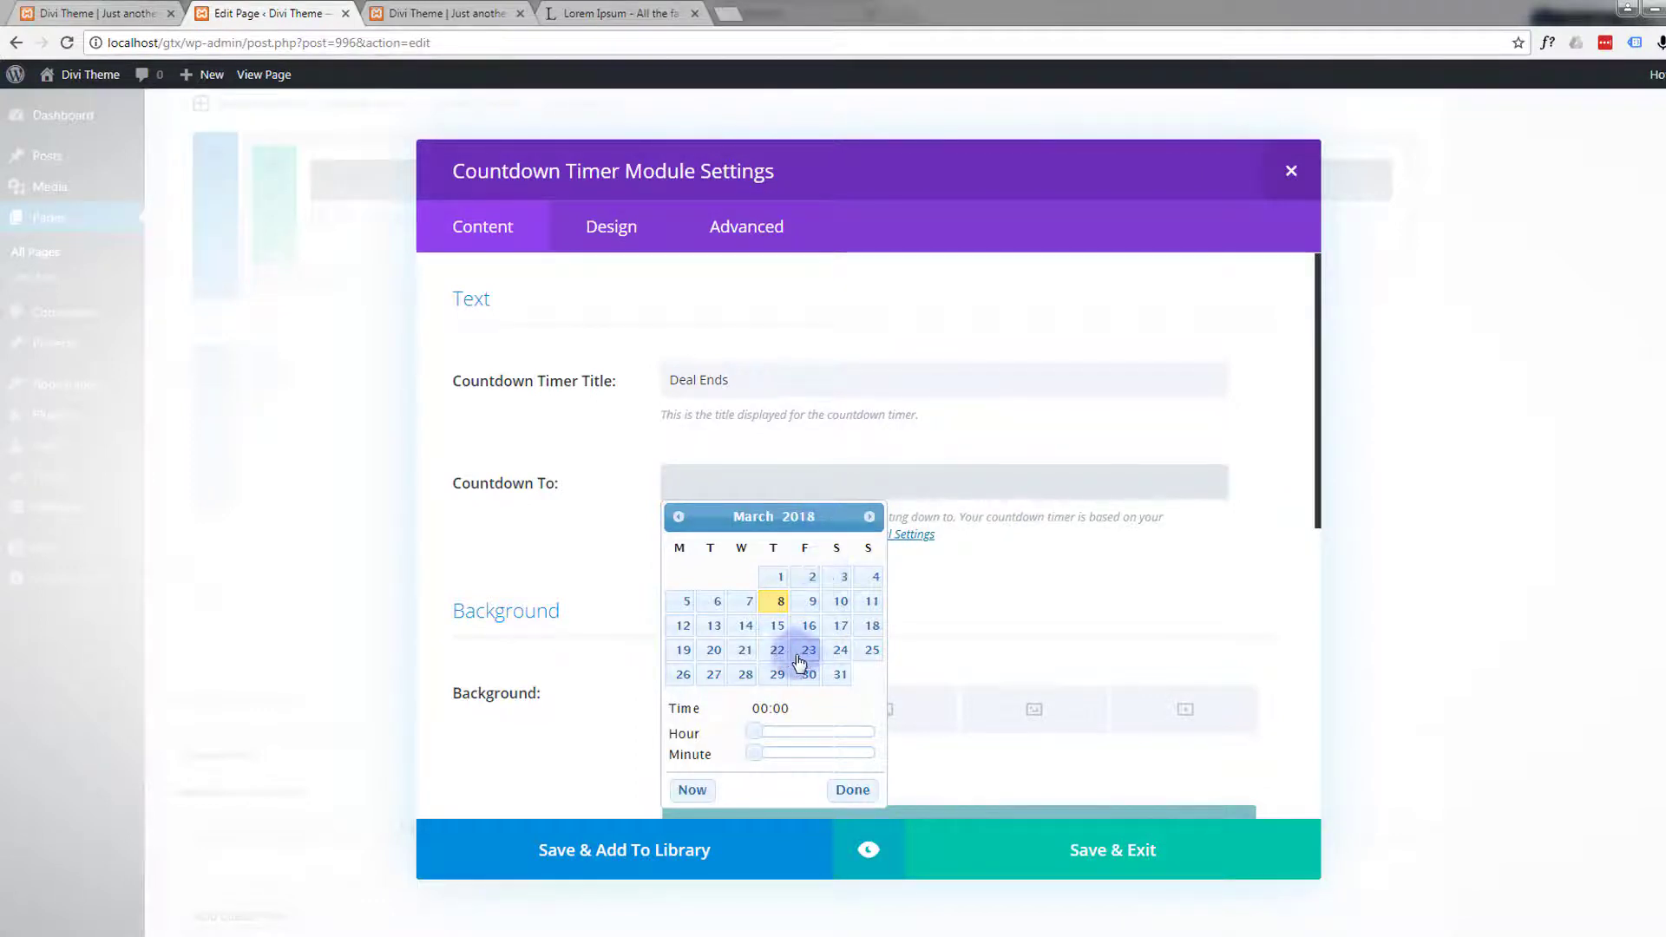
pyautogui.click(869, 517)
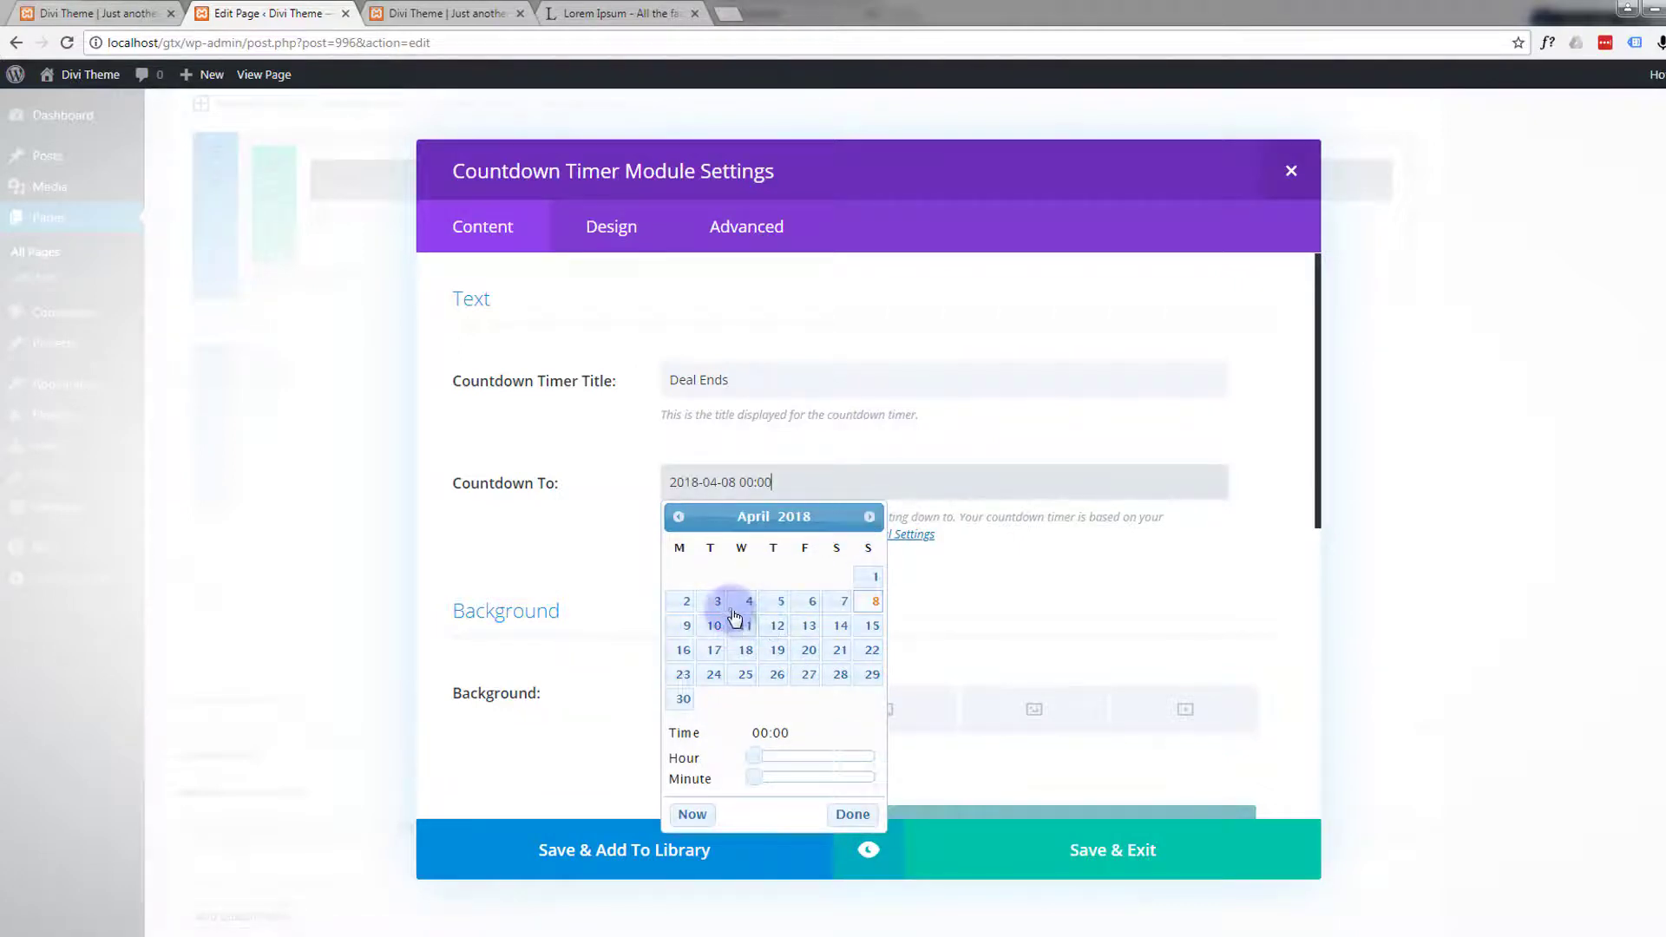
pyautogui.click(811, 601)
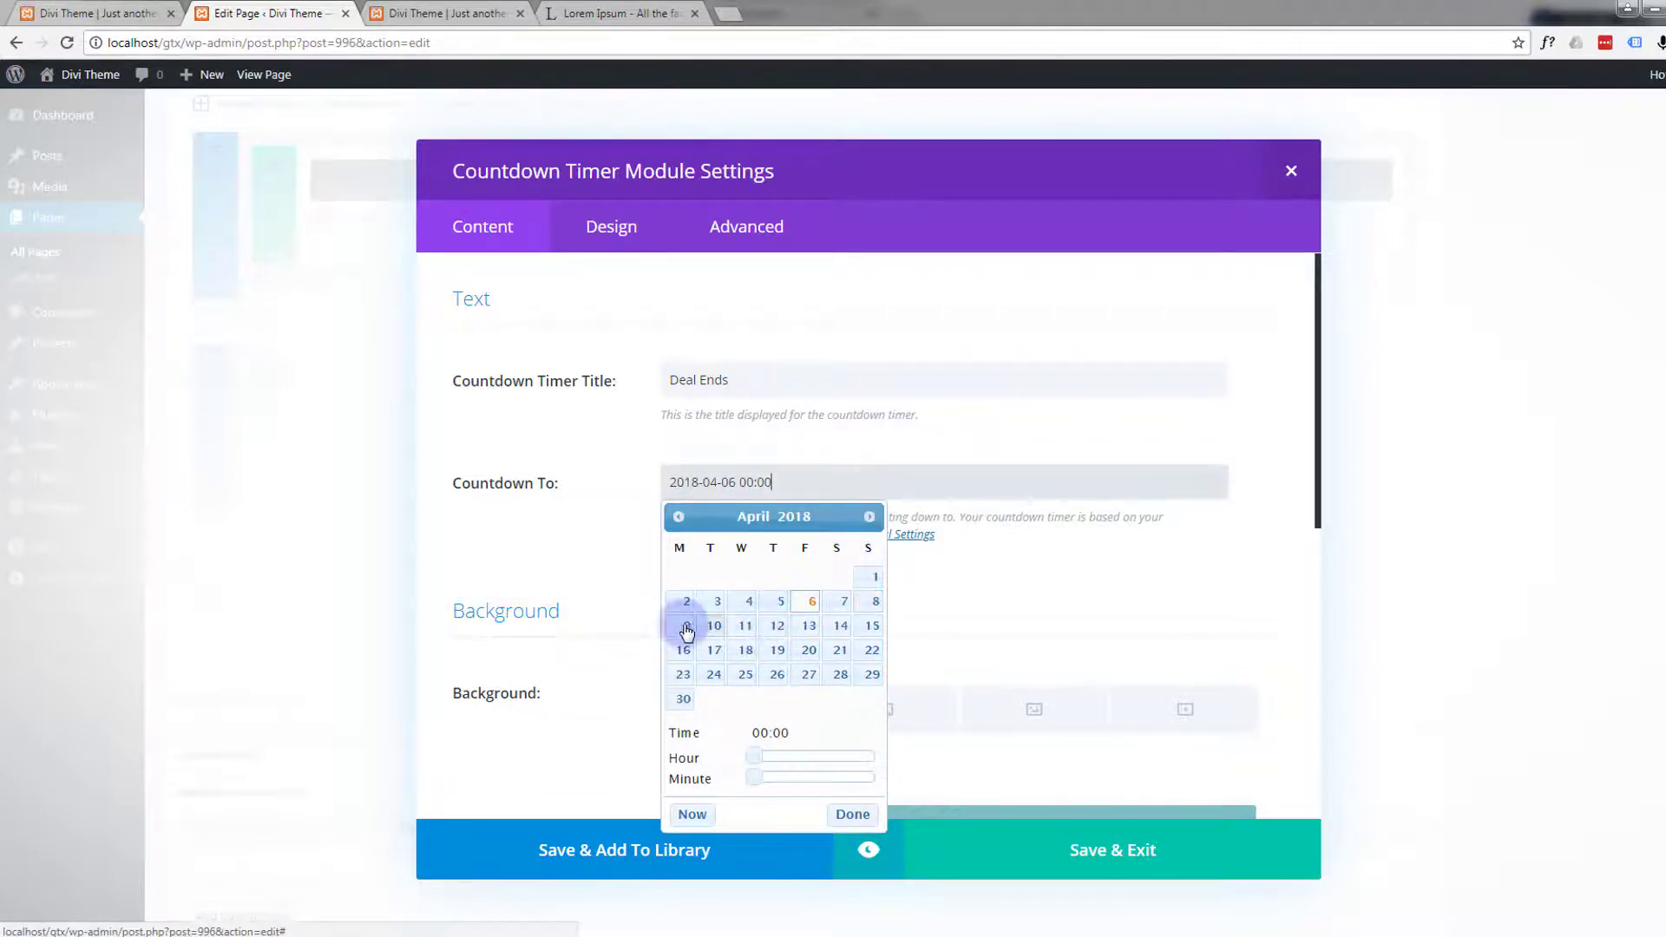
pyautogui.click(590, 571)
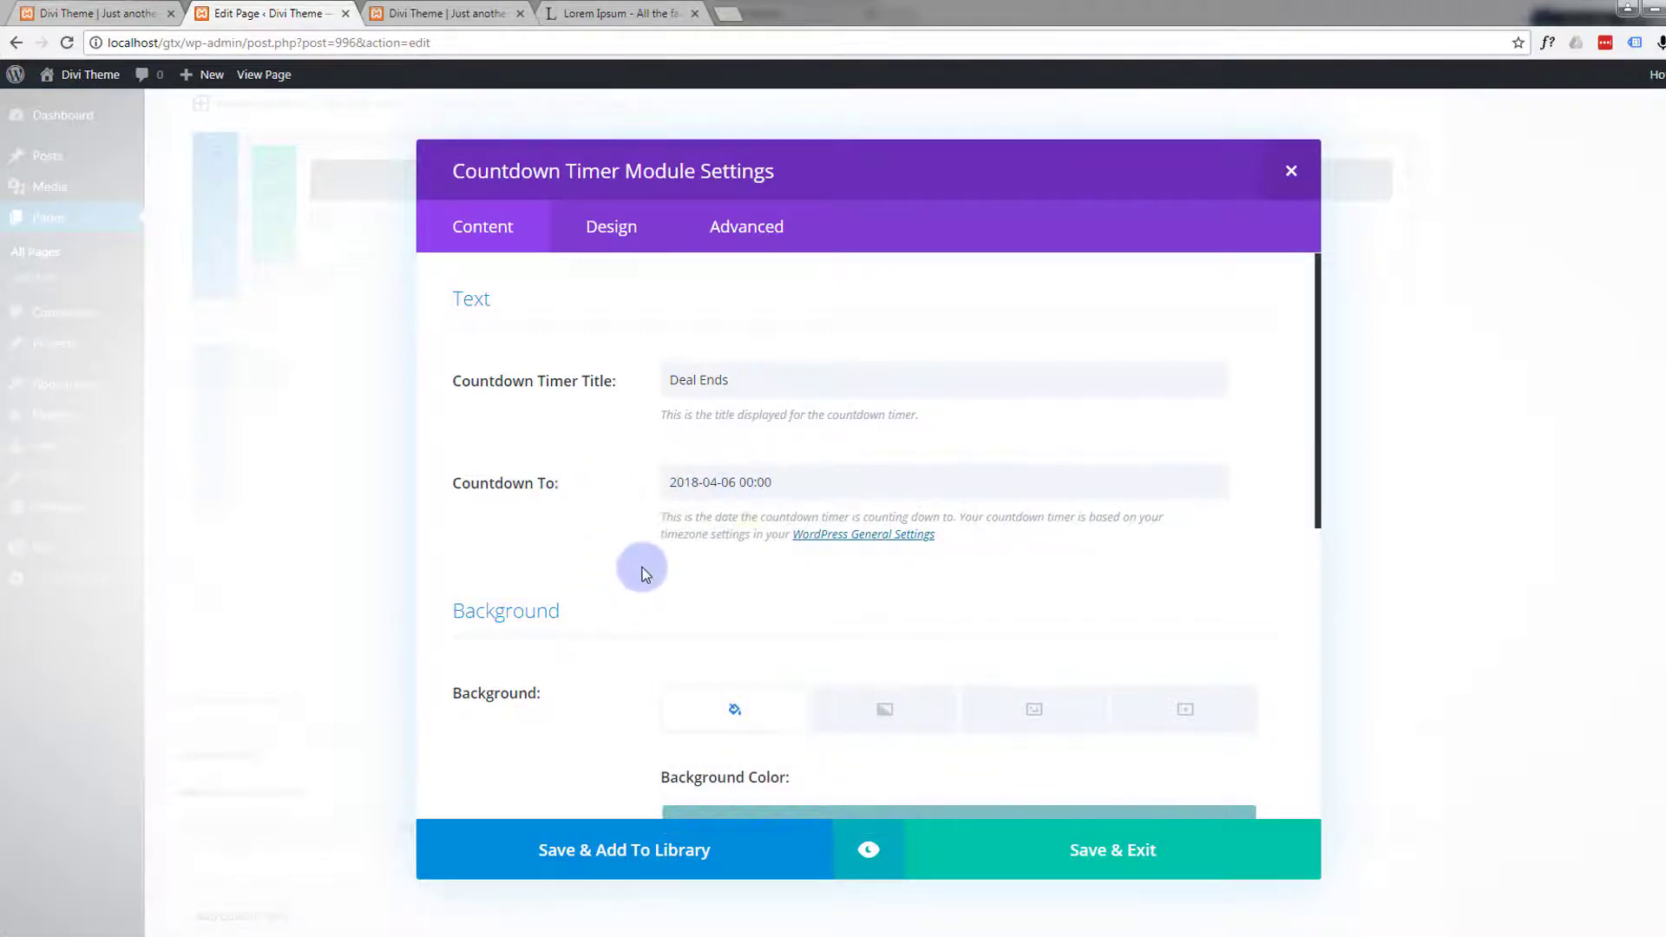
# - Turn off Use Background Color for the countdown timer
pyautogui.scroll(-1, 633, 544)
pyautogui.scroll(-2, 637, 545)
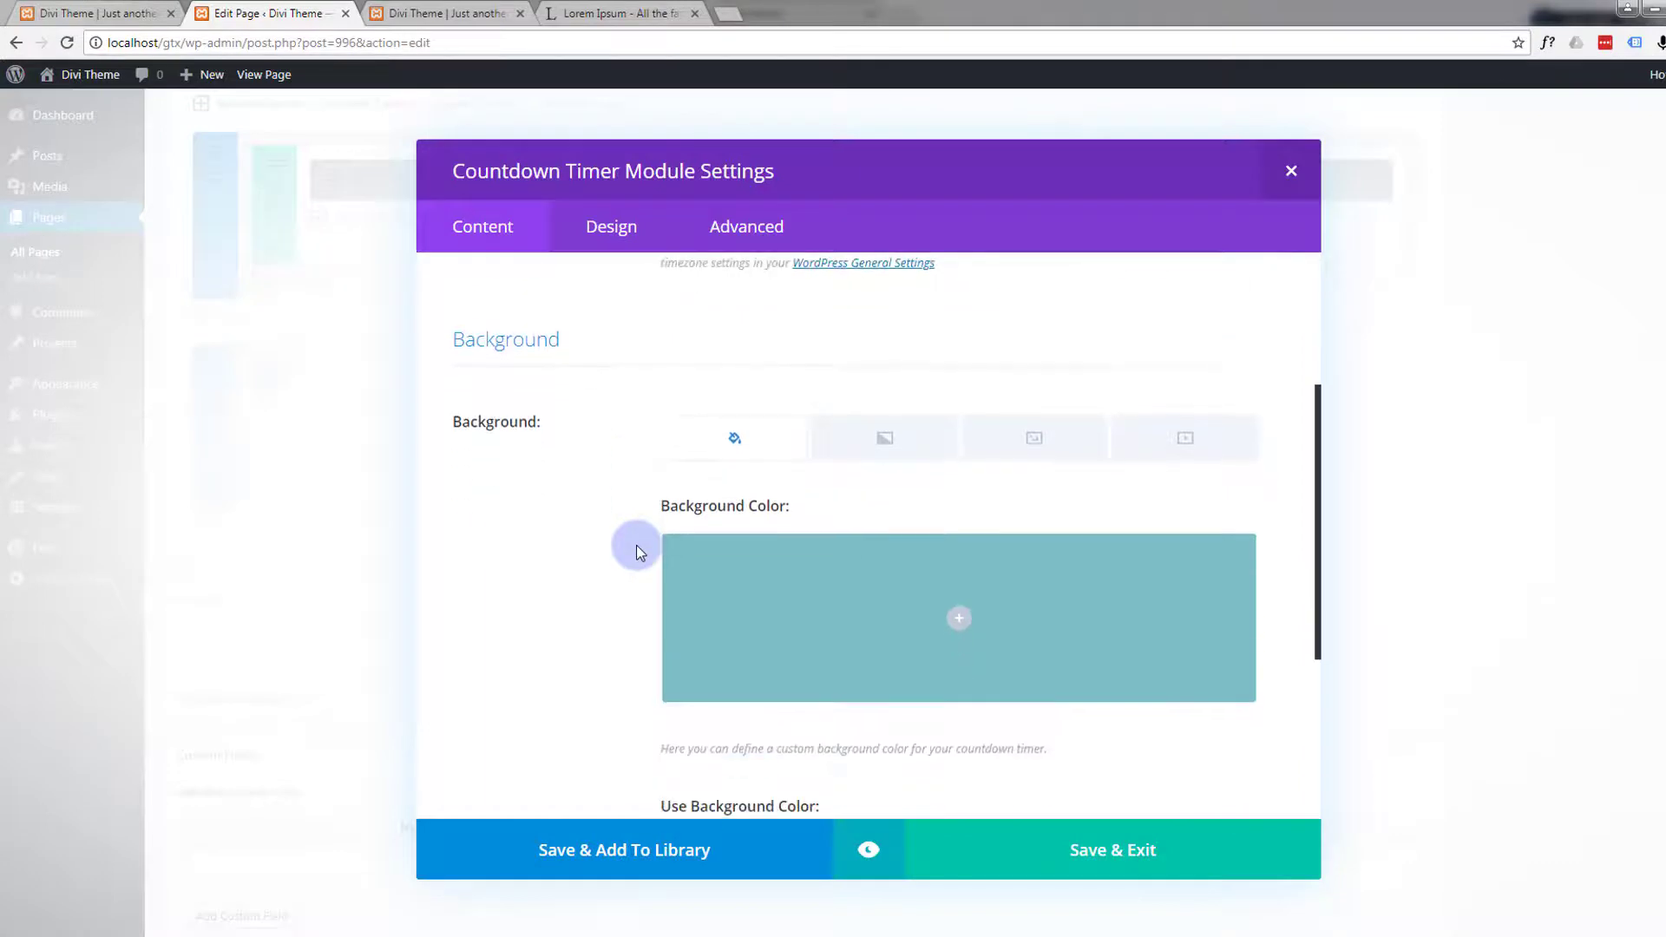
pyautogui.scroll(-2, 637, 540)
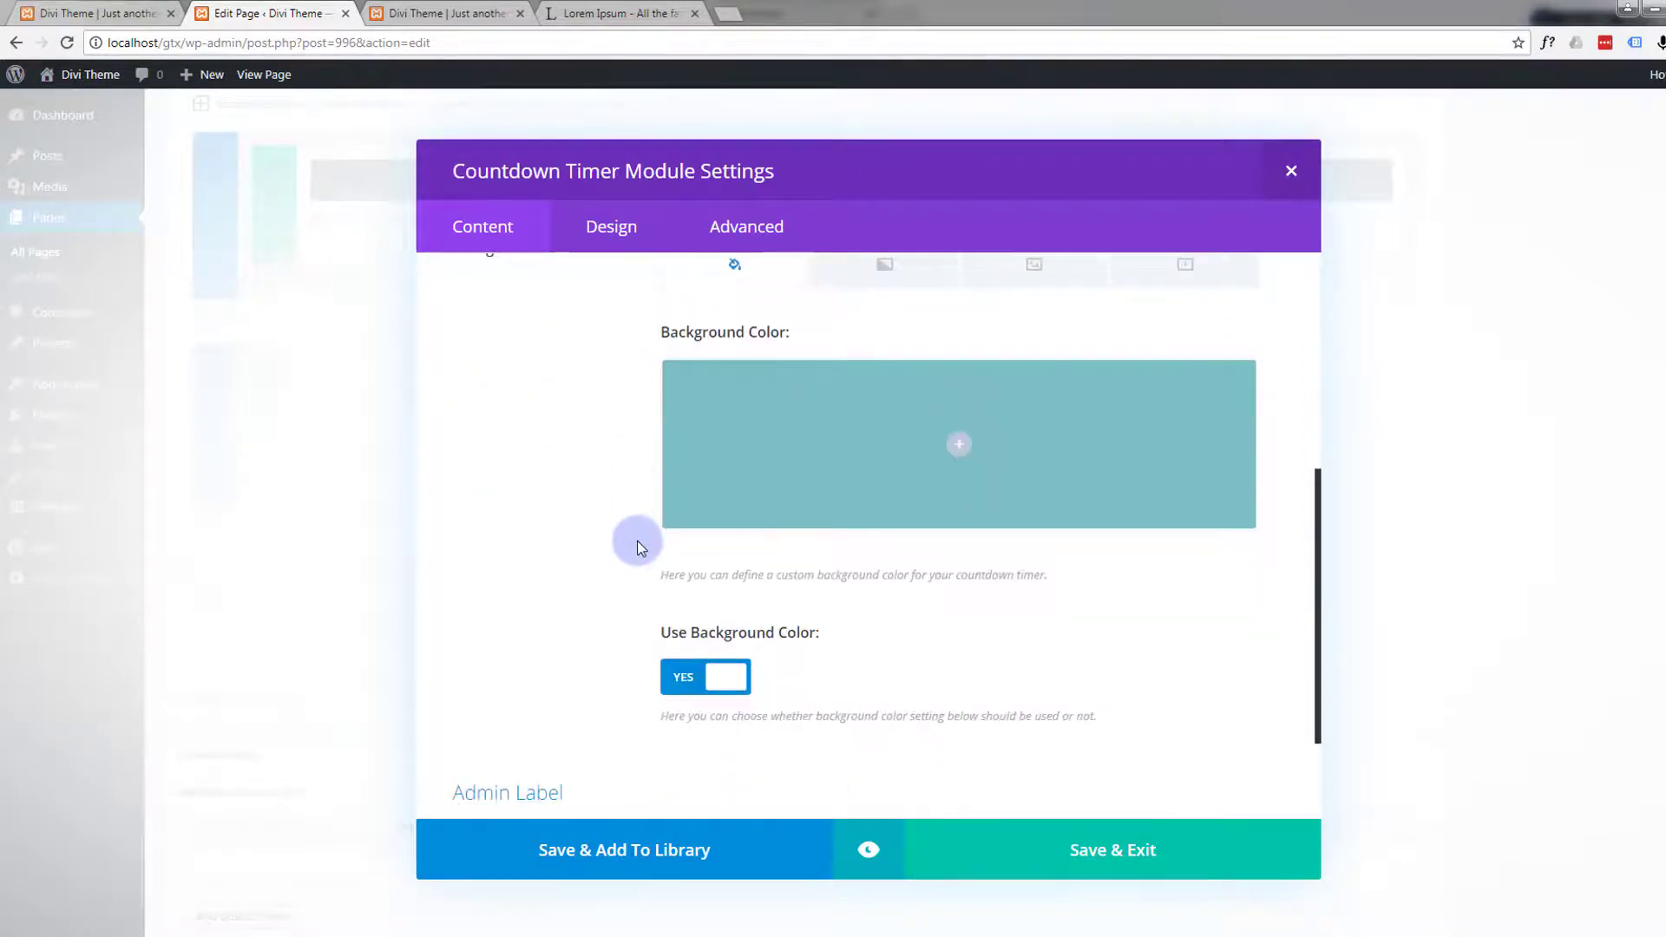
pyautogui.click(706, 669)
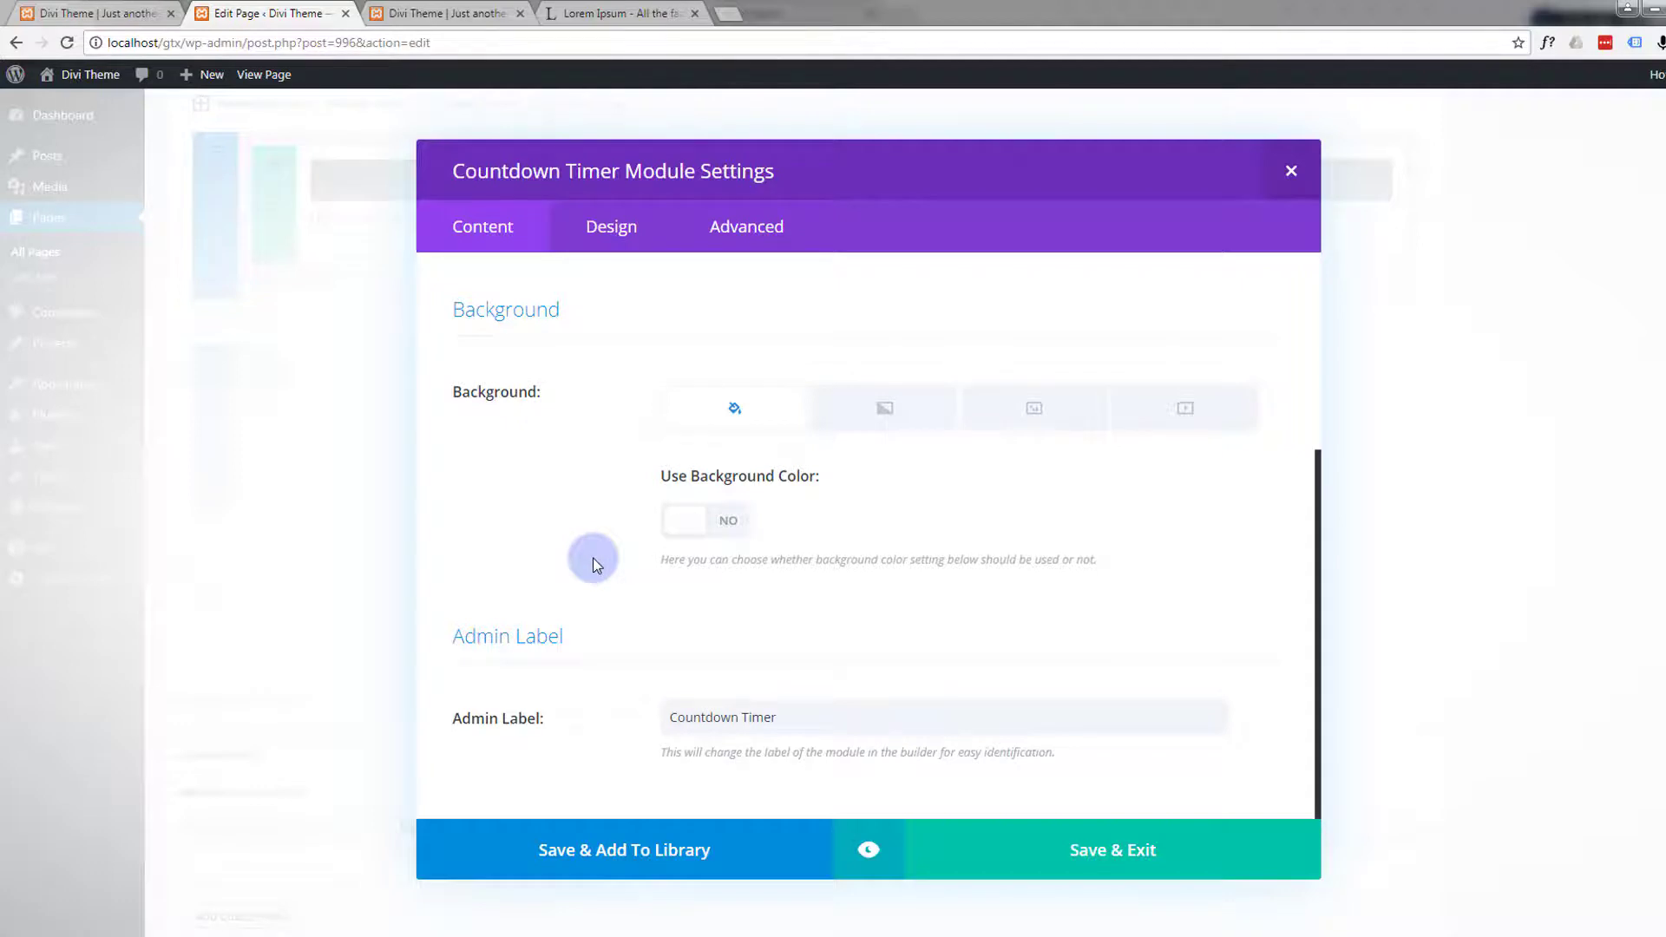
# - Examine the countdown timer's text and title design options and preview how the timer looks beside the call to action
pyautogui.click(609, 228)
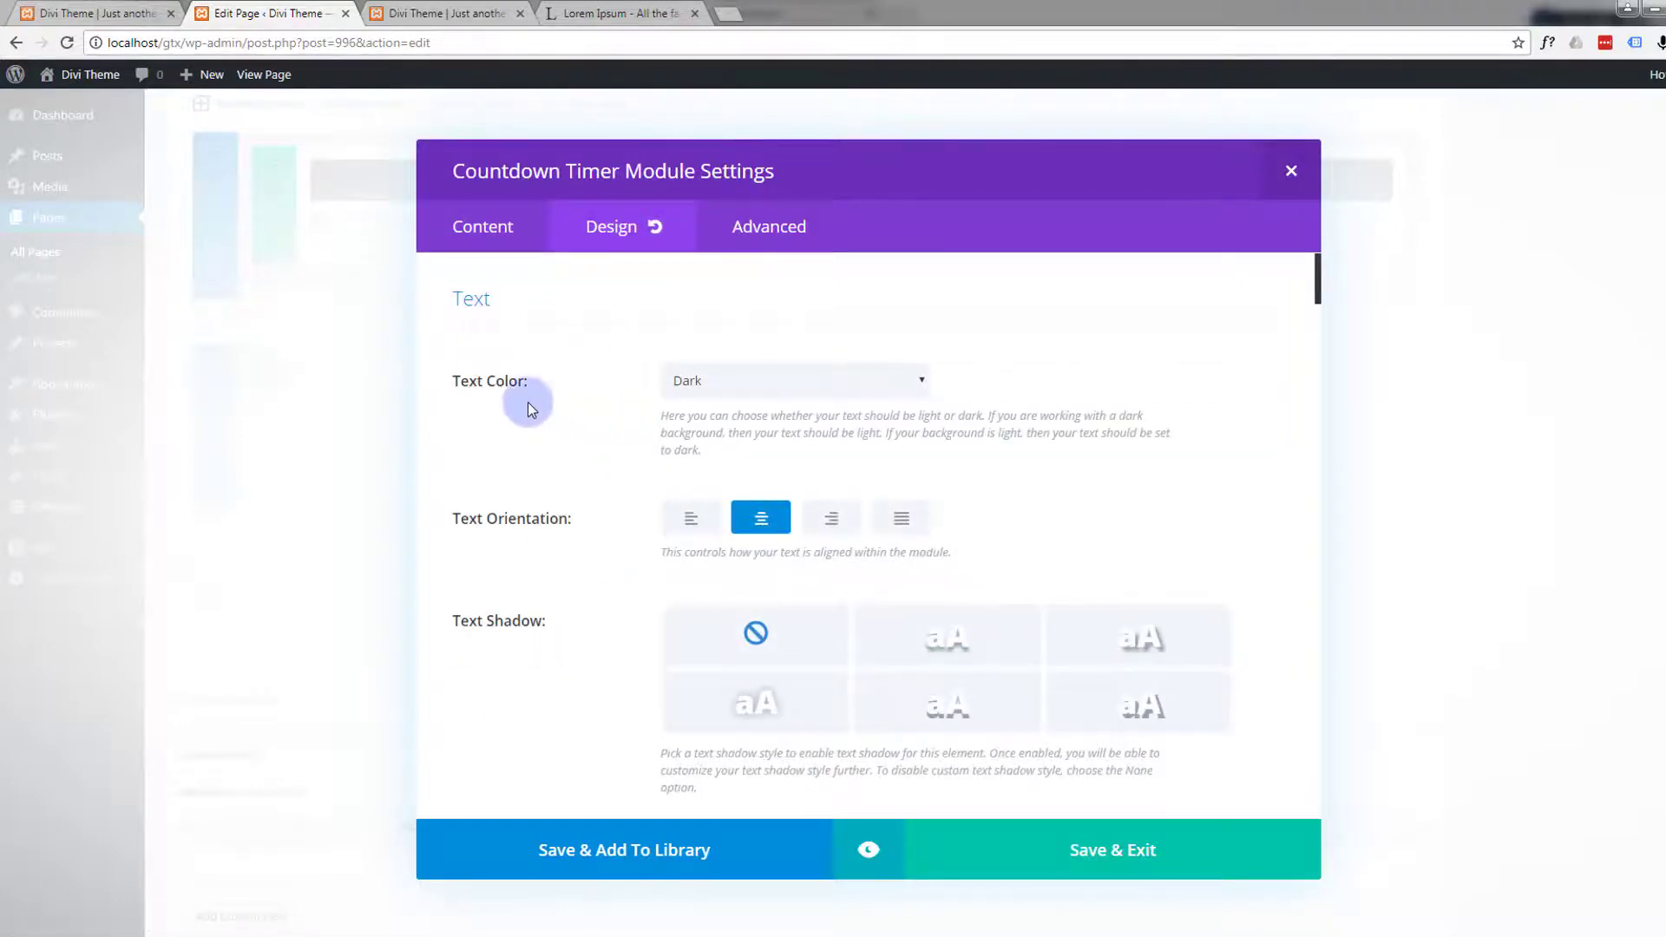
pyautogui.scroll(-3, 528, 402)
pyautogui.scroll(-1, 527, 403)
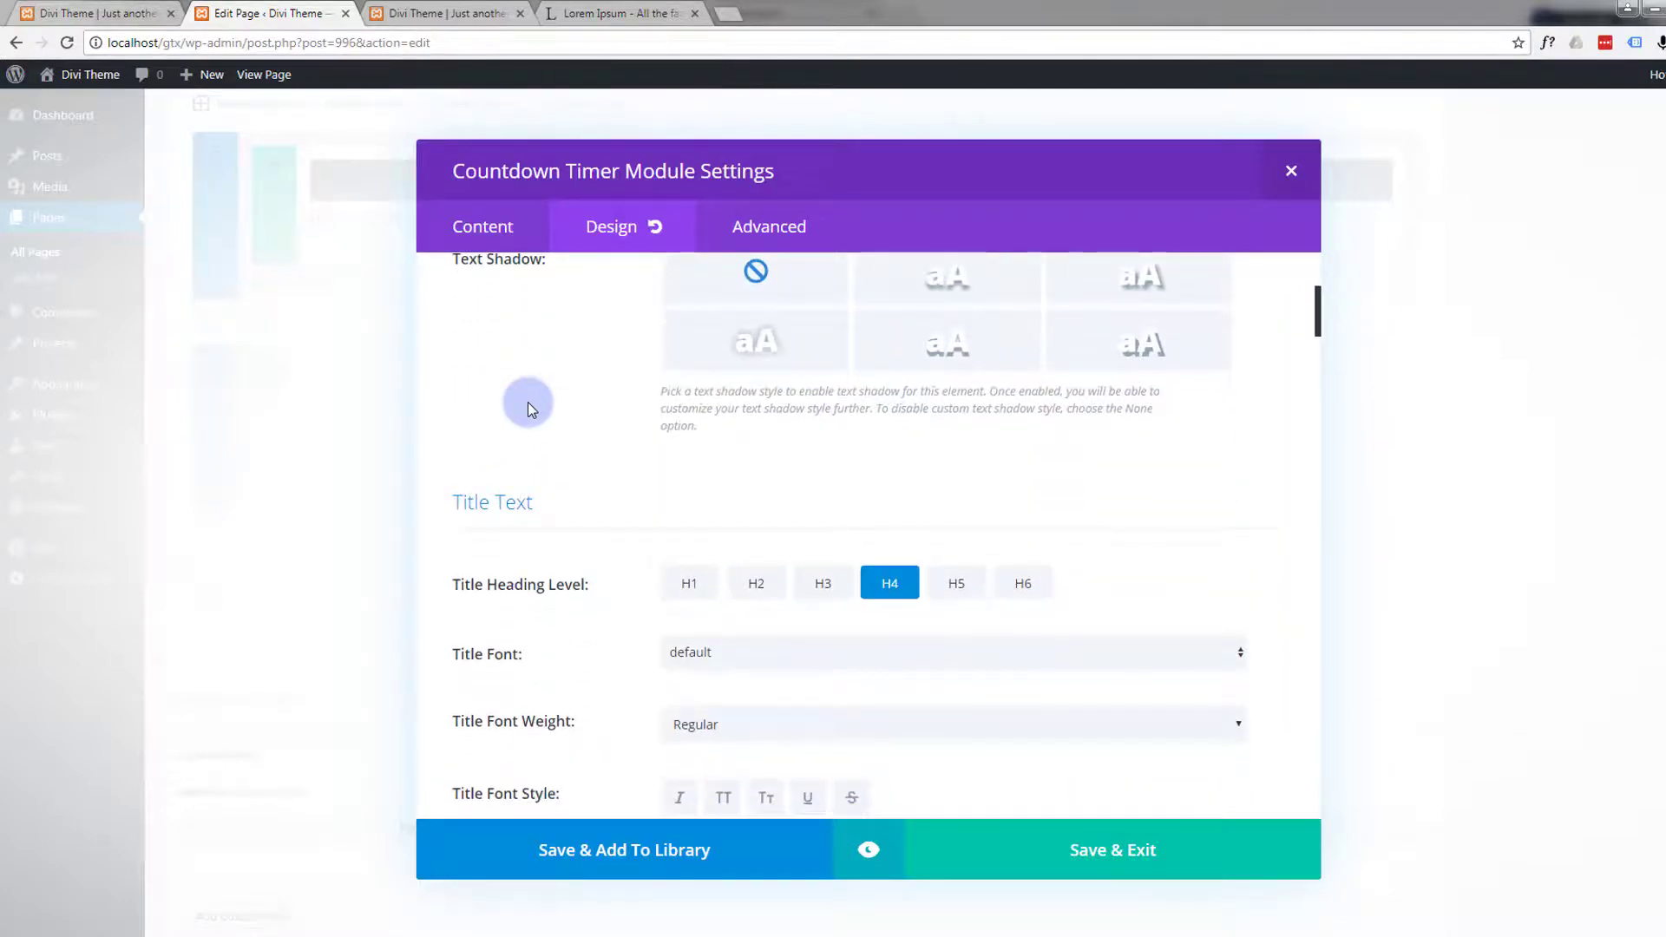
pyautogui.scroll(-1, 527, 402)
pyautogui.scroll(-1, 528, 403)
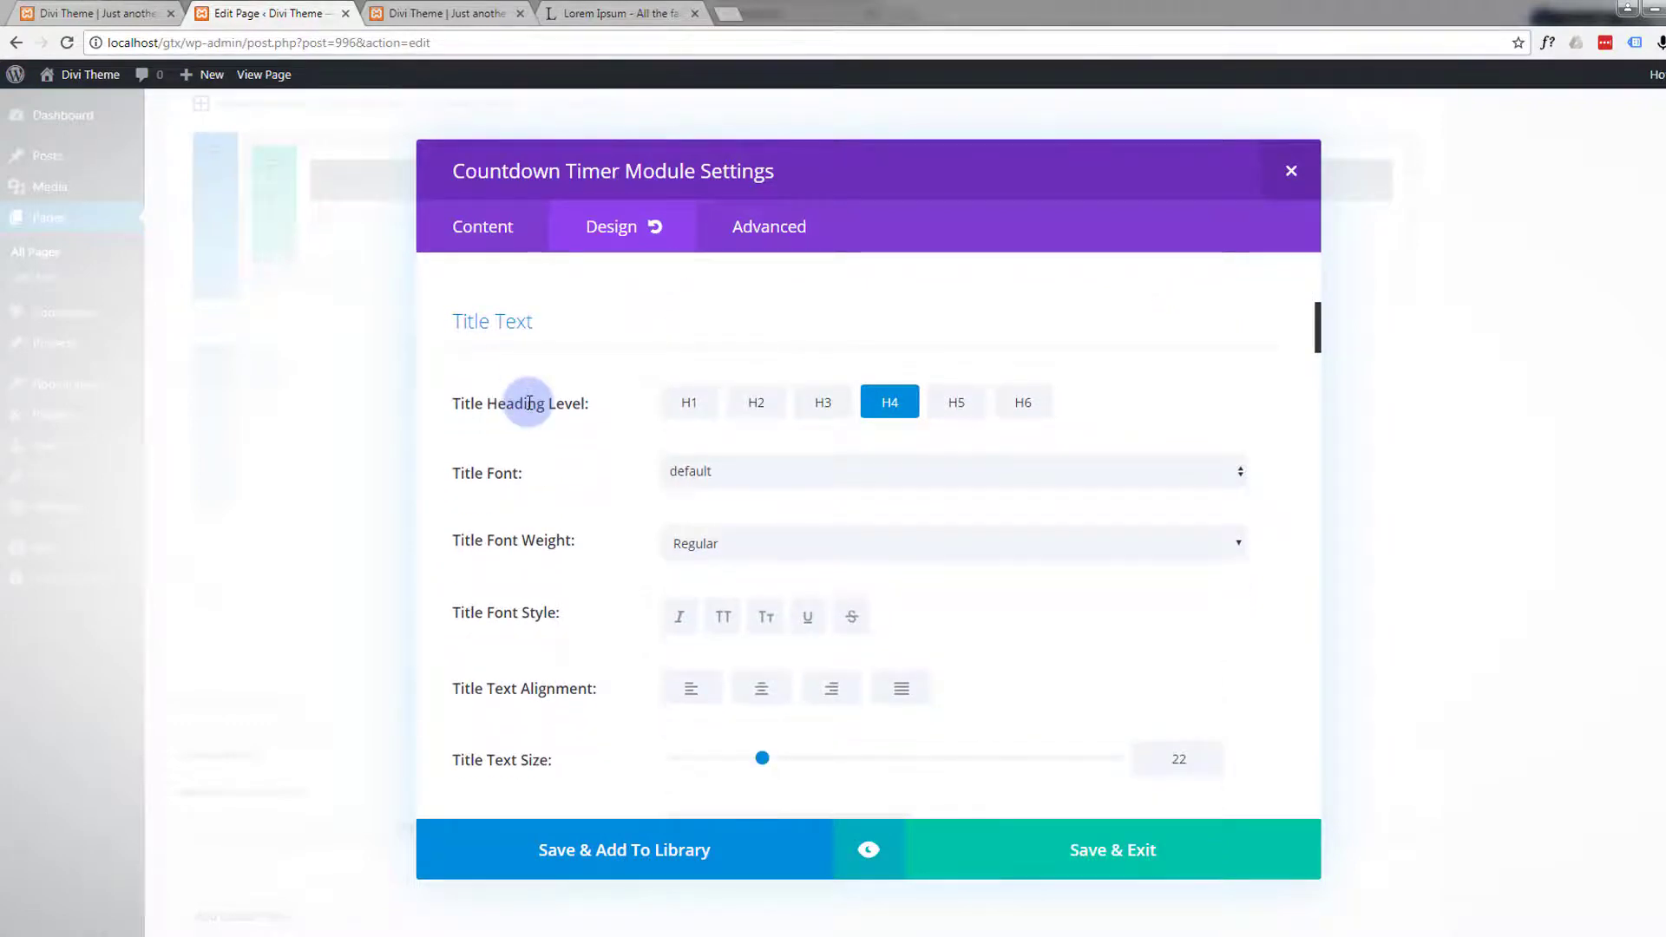
pyautogui.scroll(-4, 531, 408)
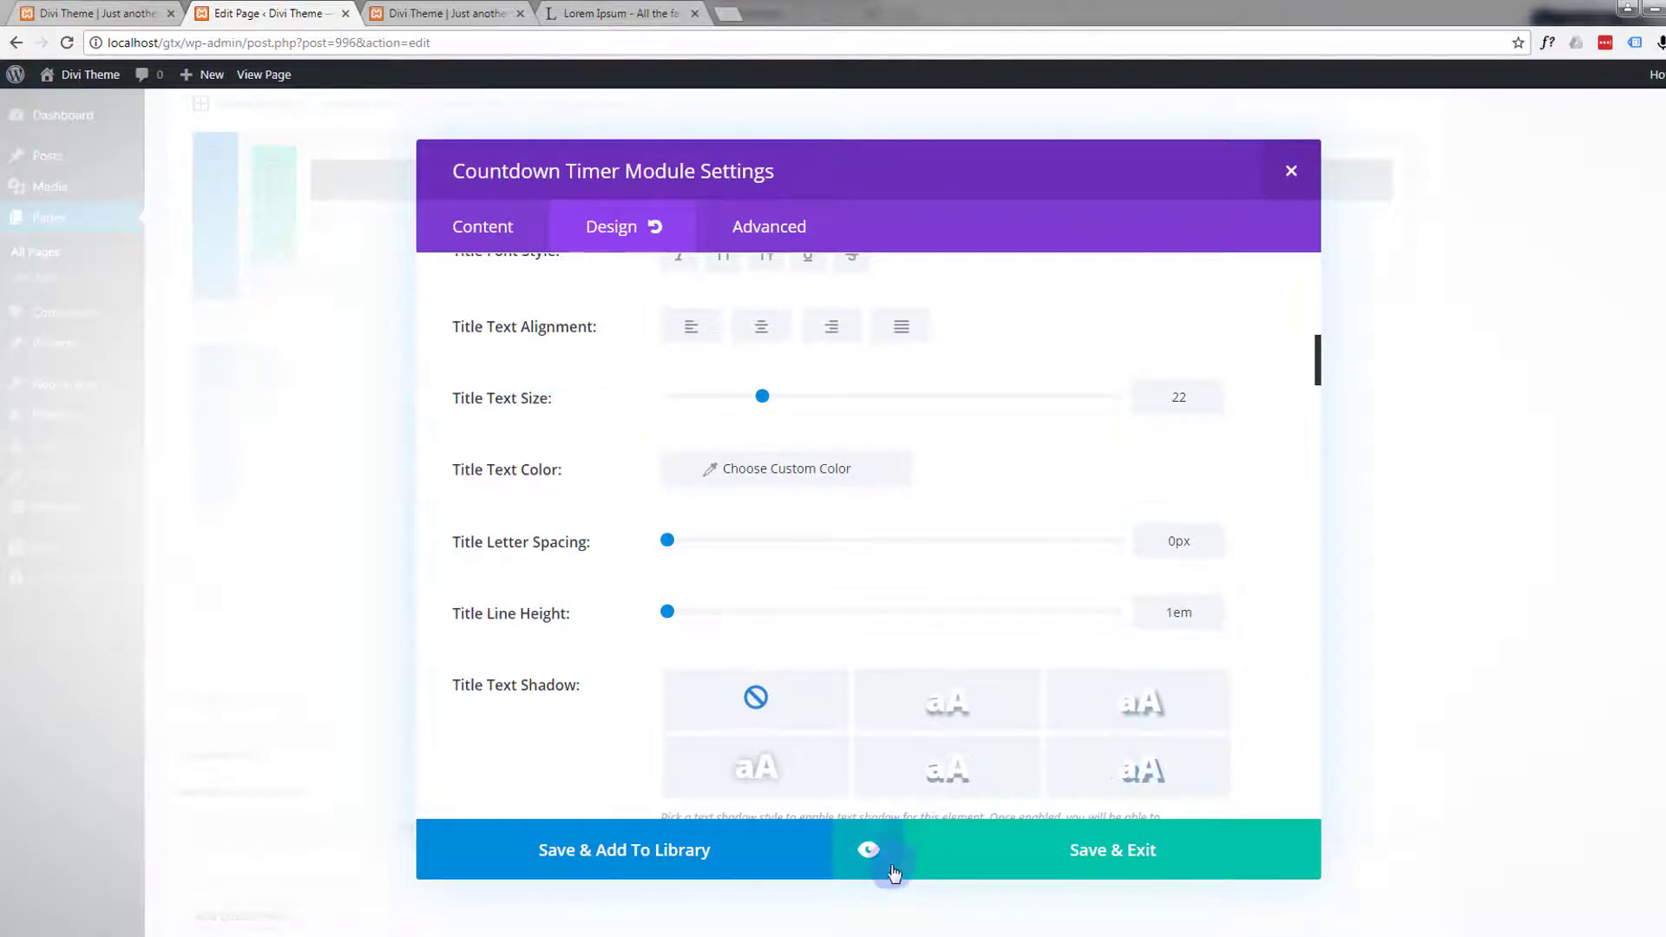
pyautogui.click(871, 852)
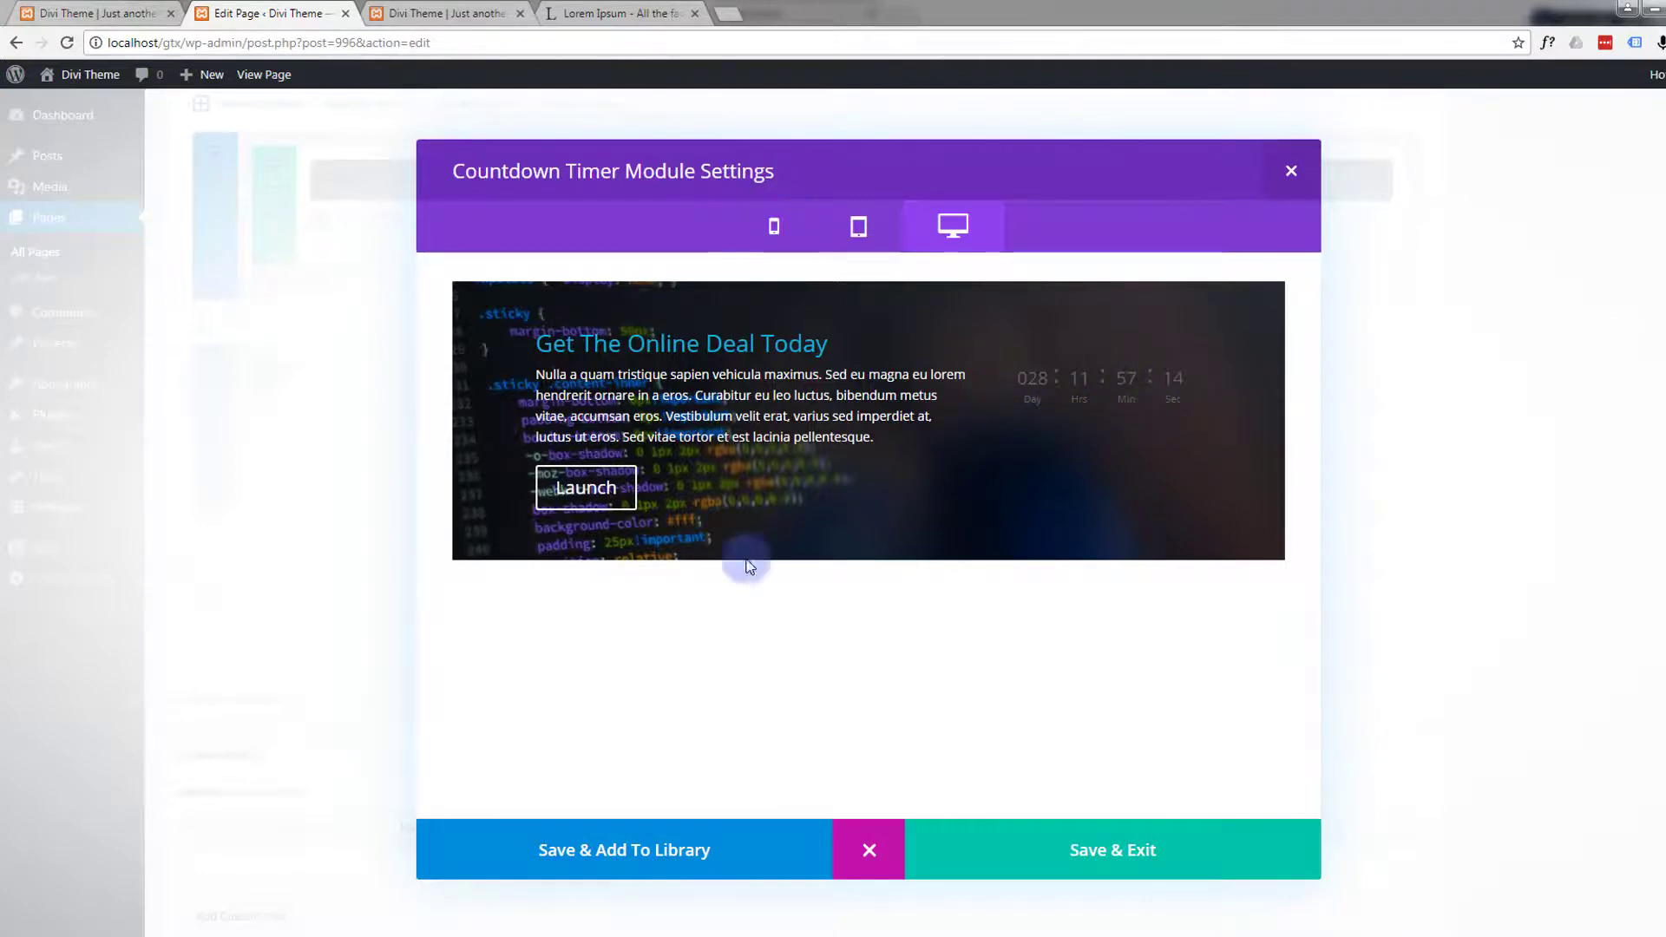
pyautogui.click(872, 875)
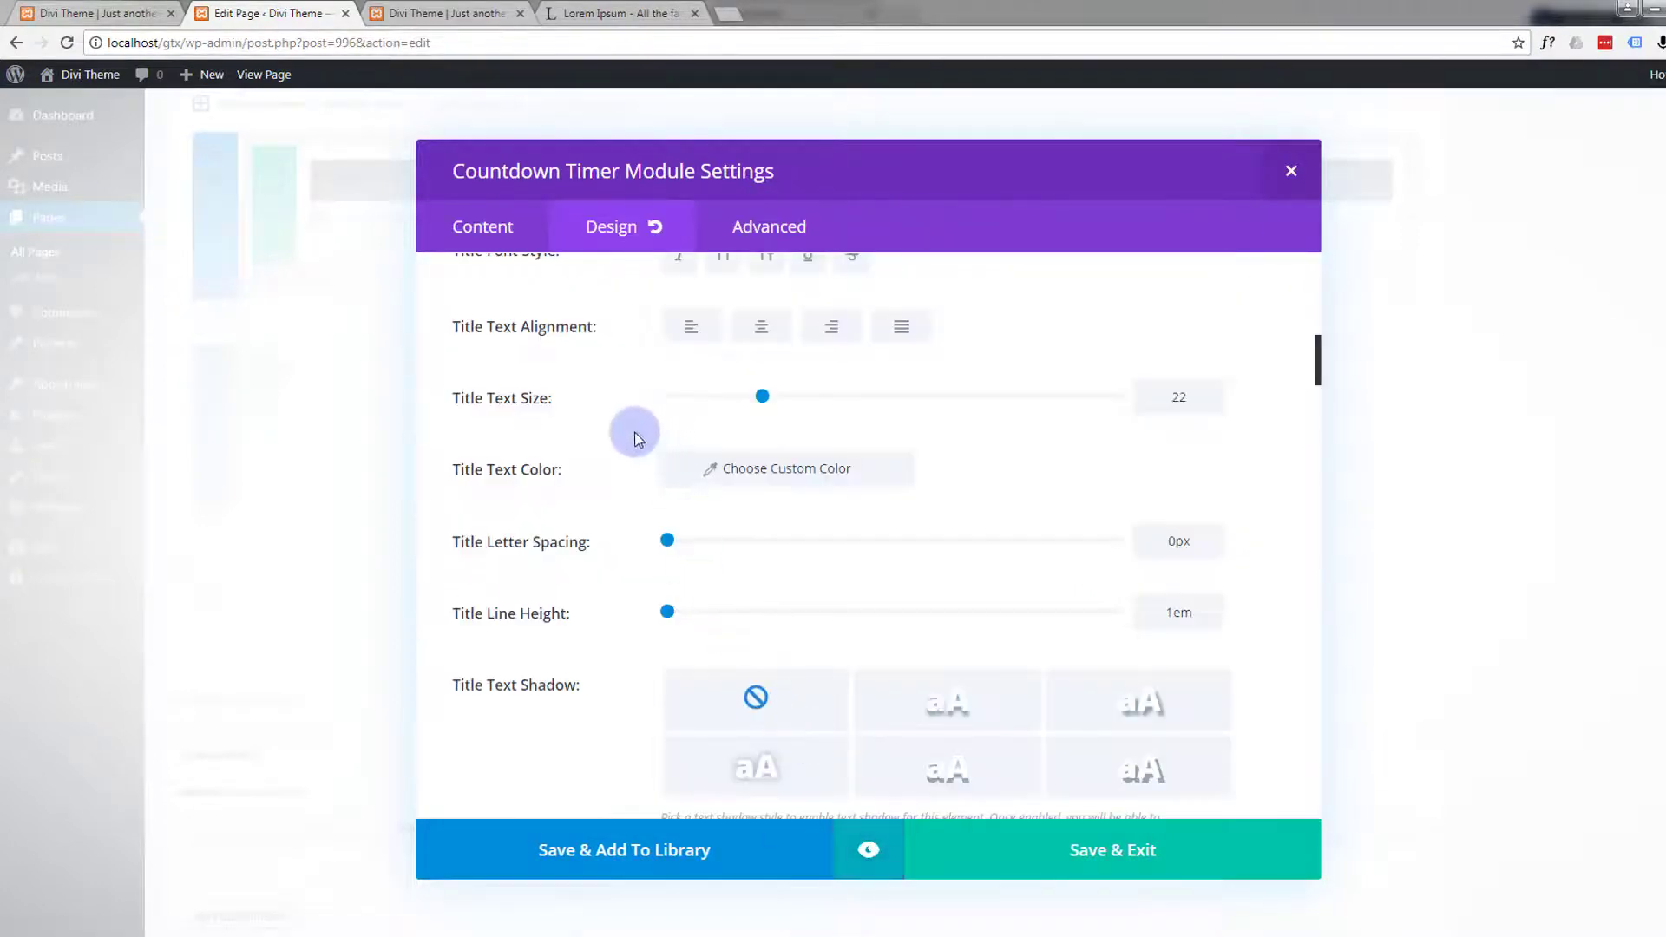
# - Set the countdown timer's Text Color to Light and its Text Orientation to left
pyautogui.scroll(2, 634, 425)
pyautogui.scroll(7, 634, 426)
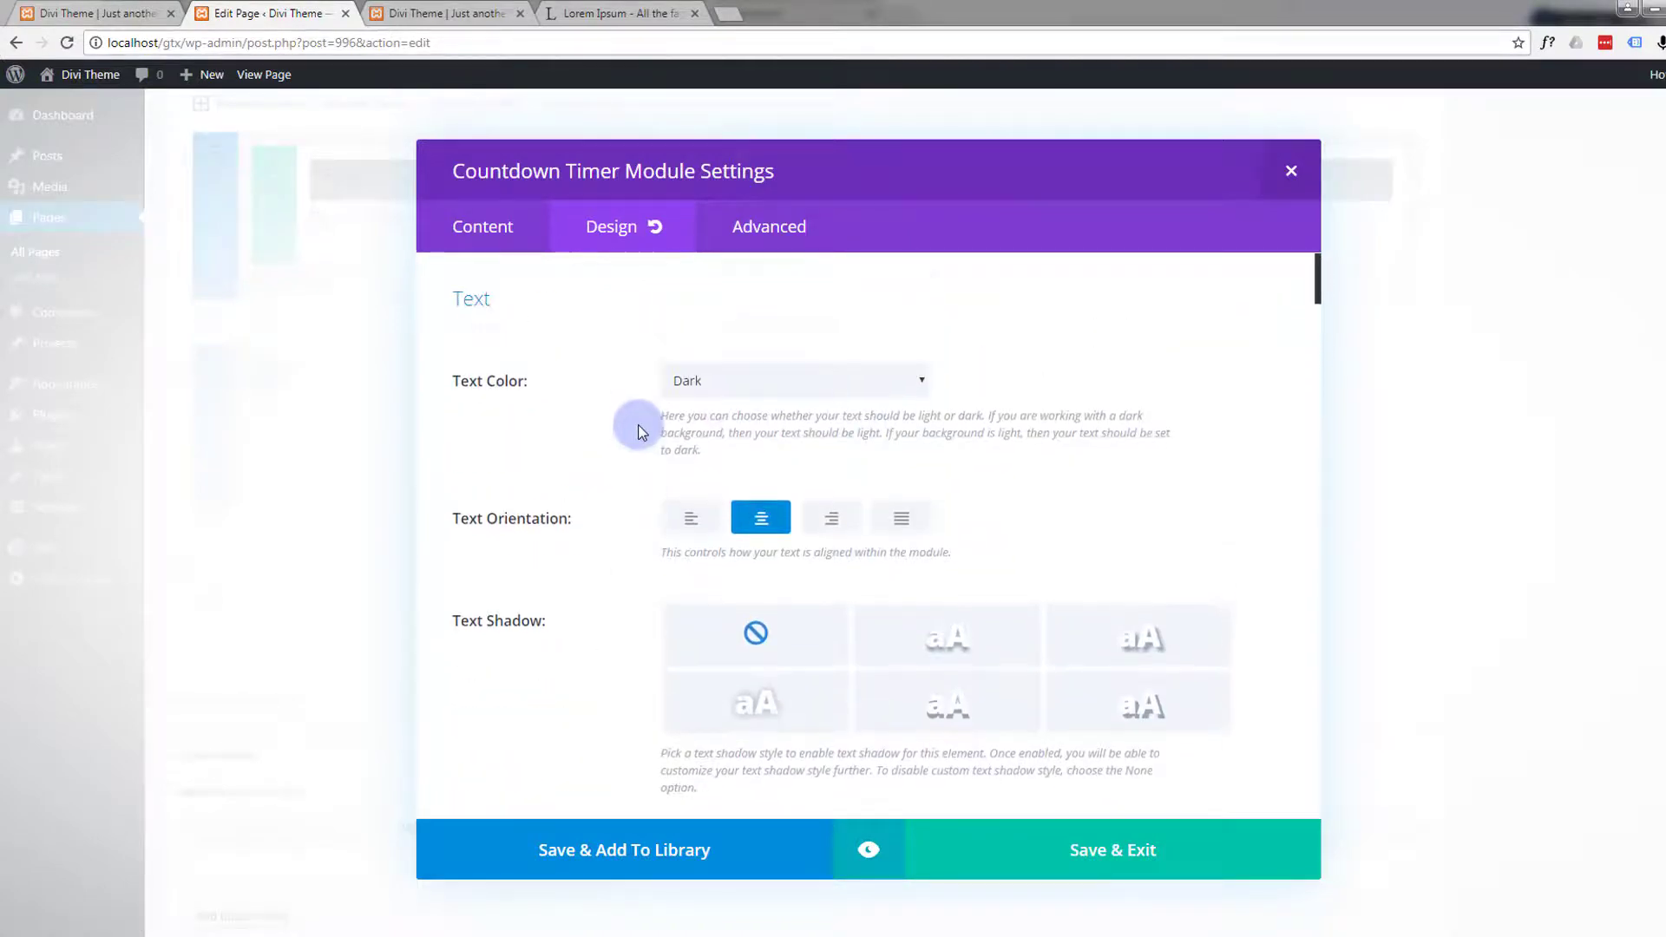
pyautogui.click(920, 379)
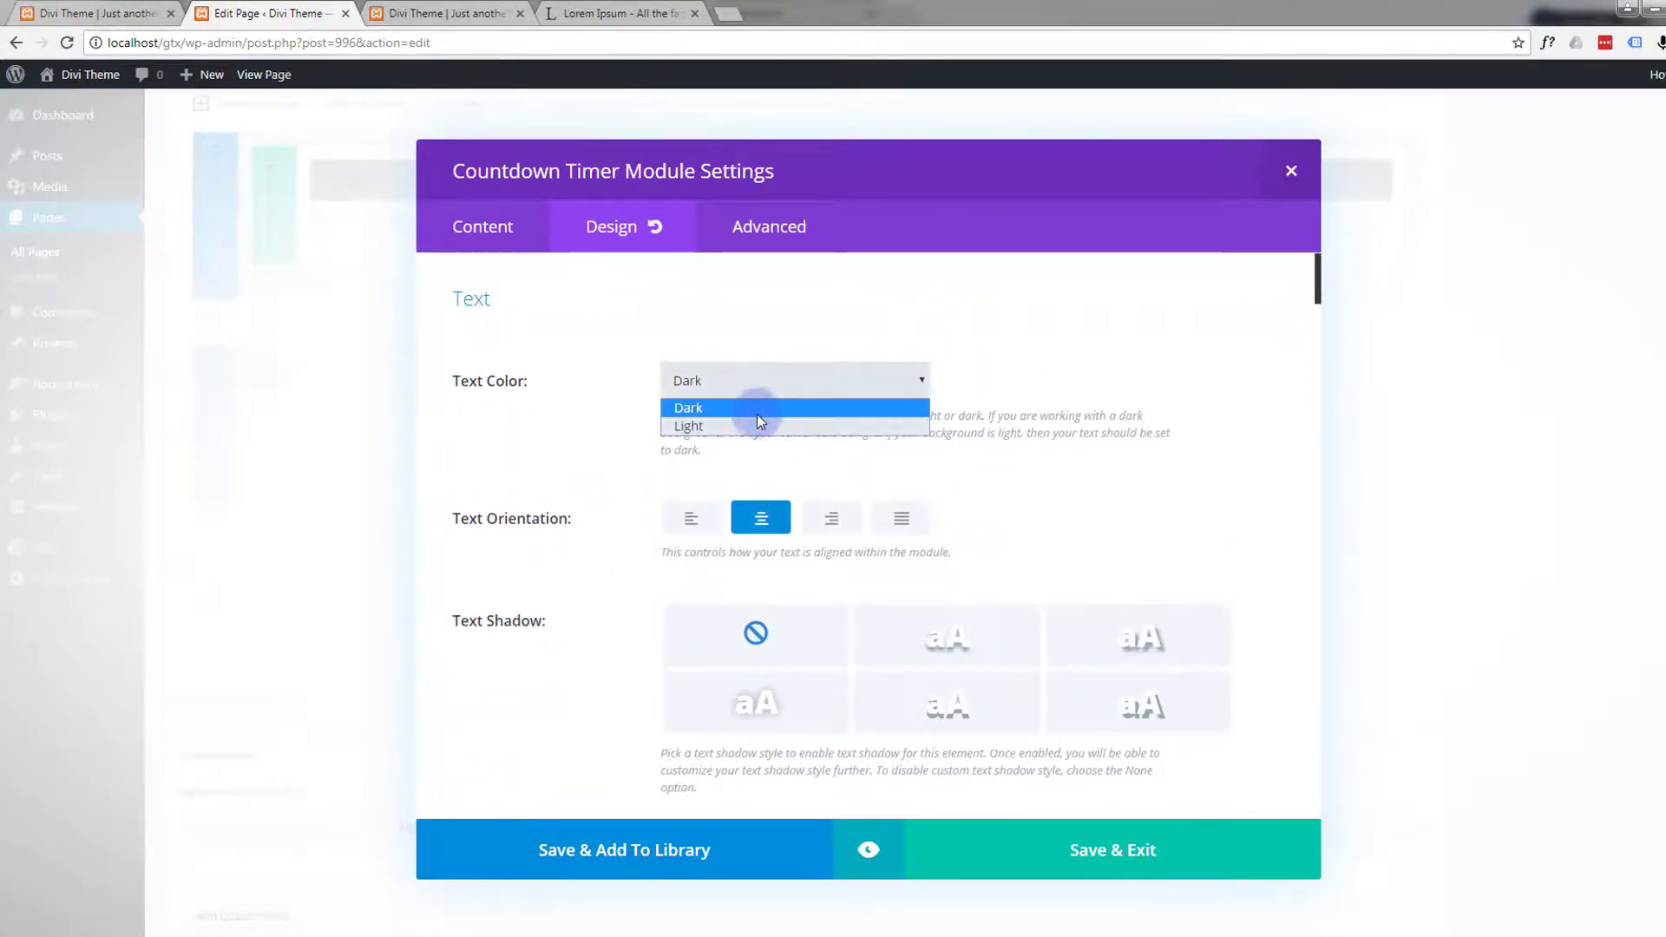
pyautogui.click(734, 426)
pyautogui.click(690, 517)
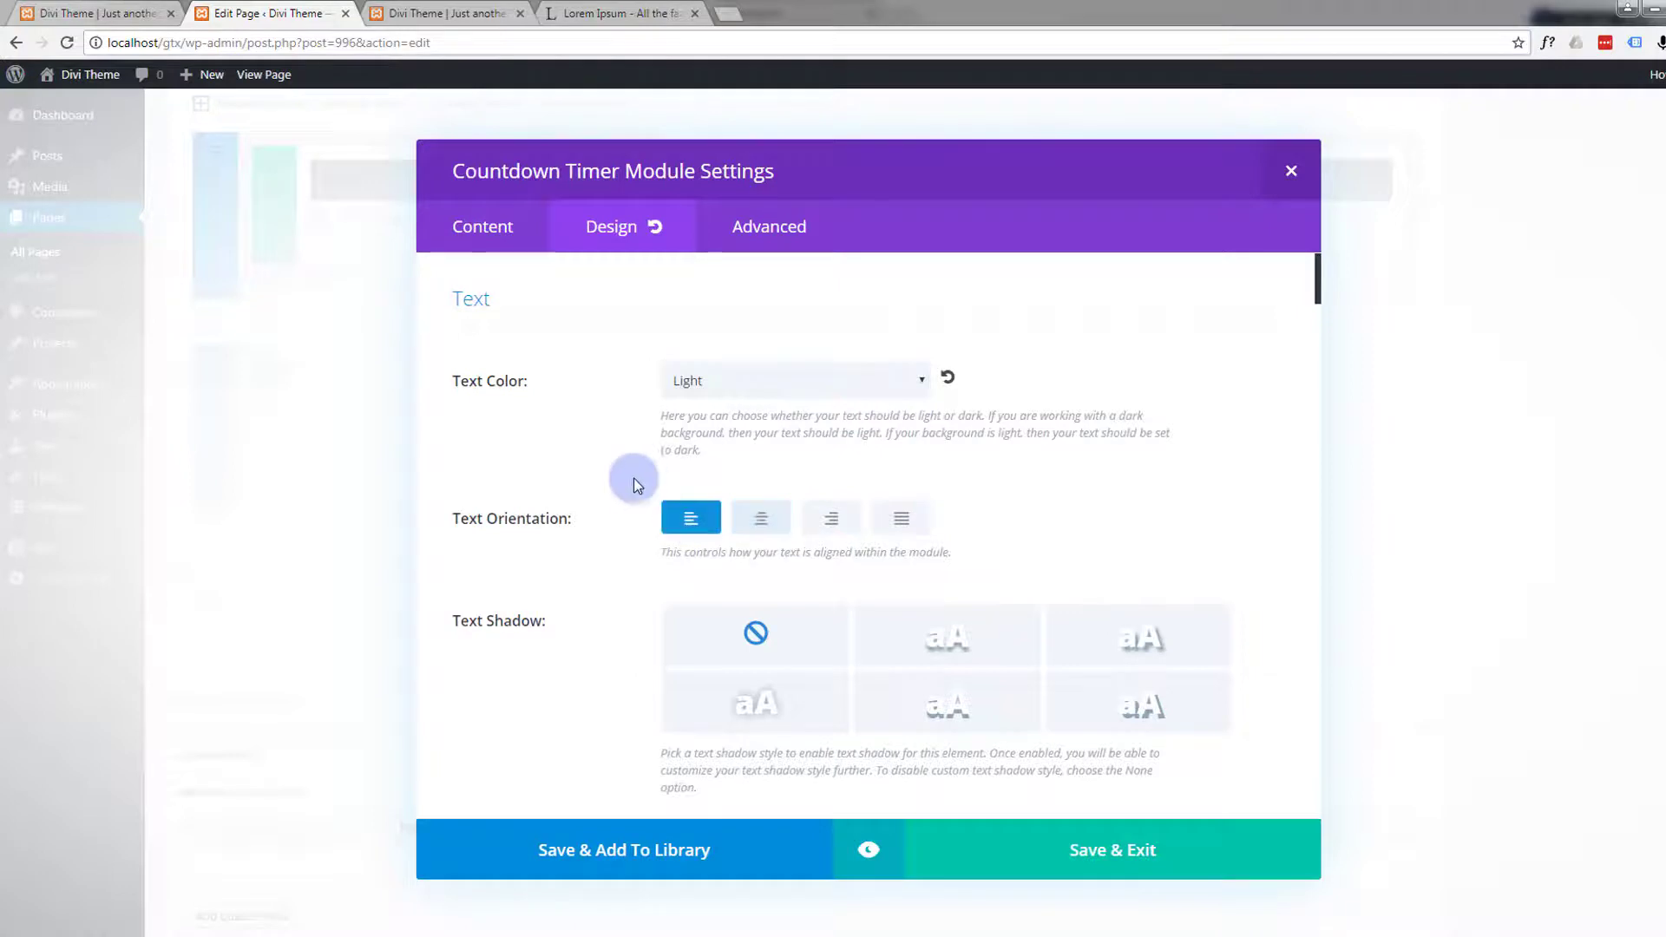
# - Set the countdown timer's Title Text Color to white and its Title Text Size to 26
pyautogui.scroll(-4, 627, 470)
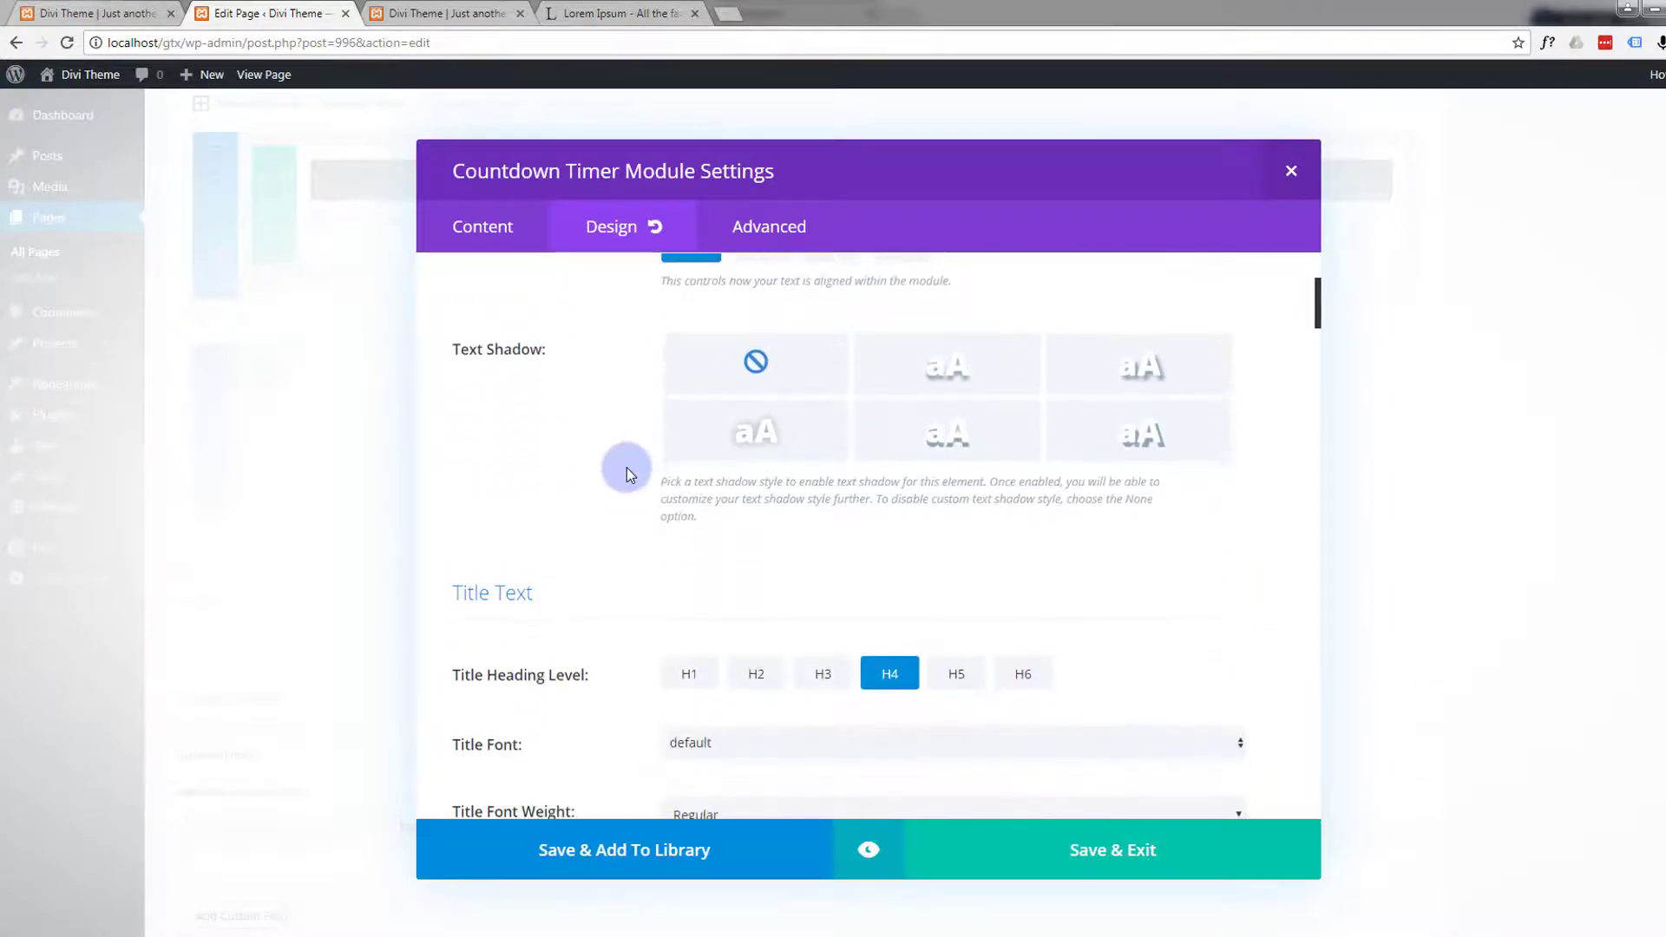
pyautogui.scroll(-1, 626, 472)
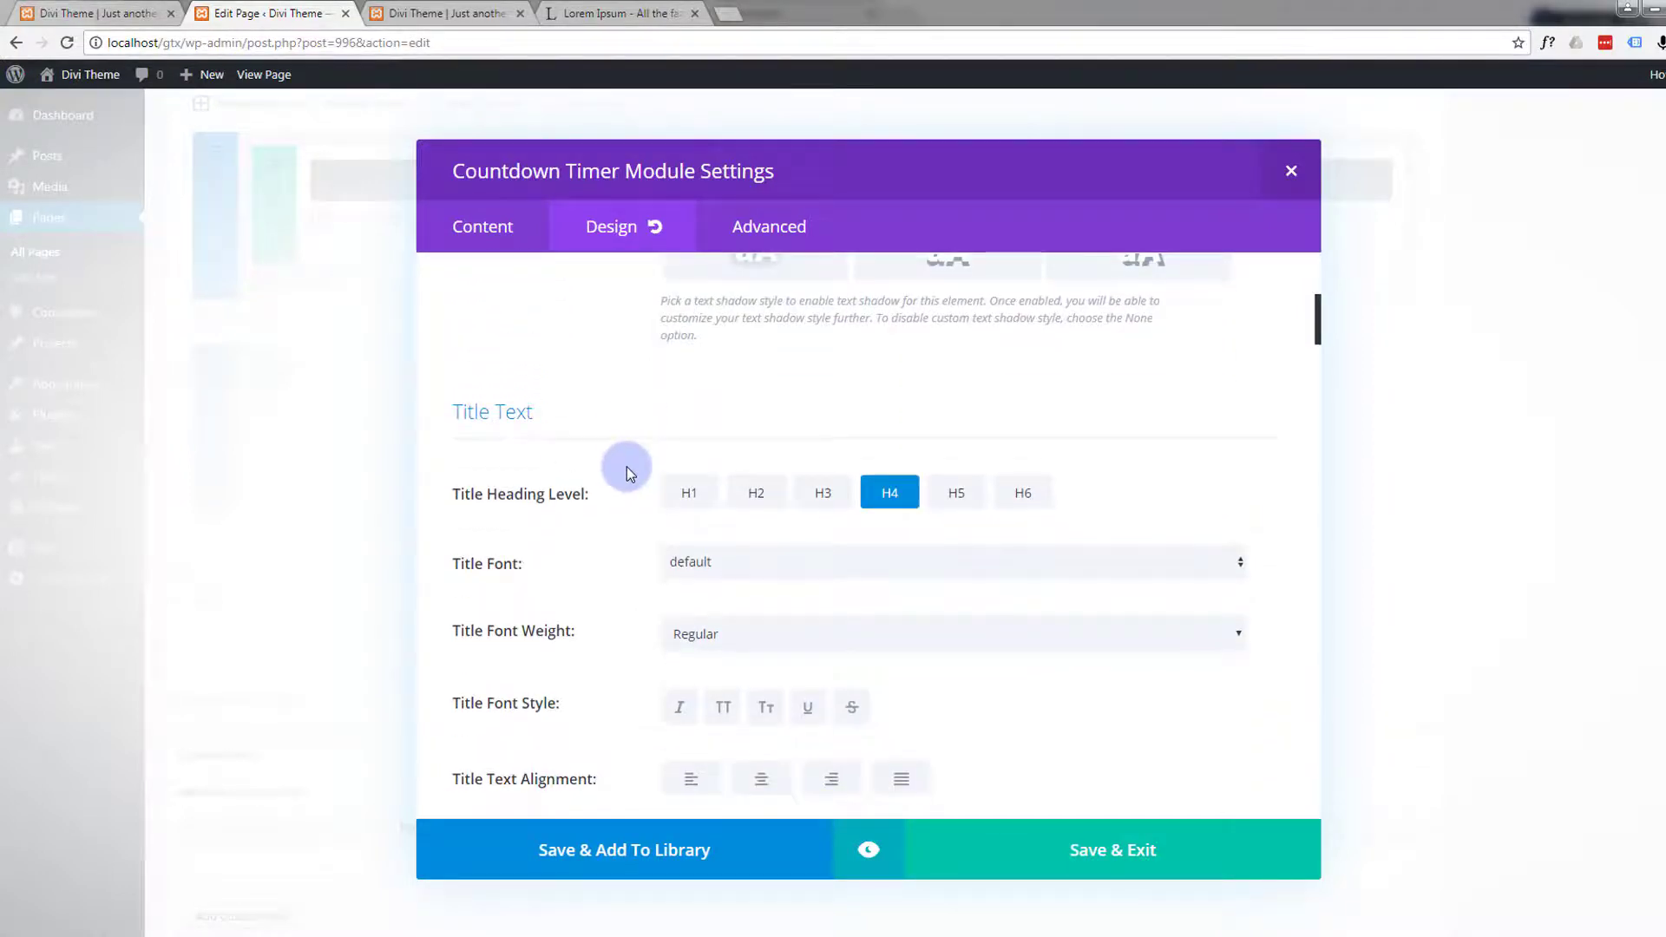
pyautogui.scroll(-2, 626, 467)
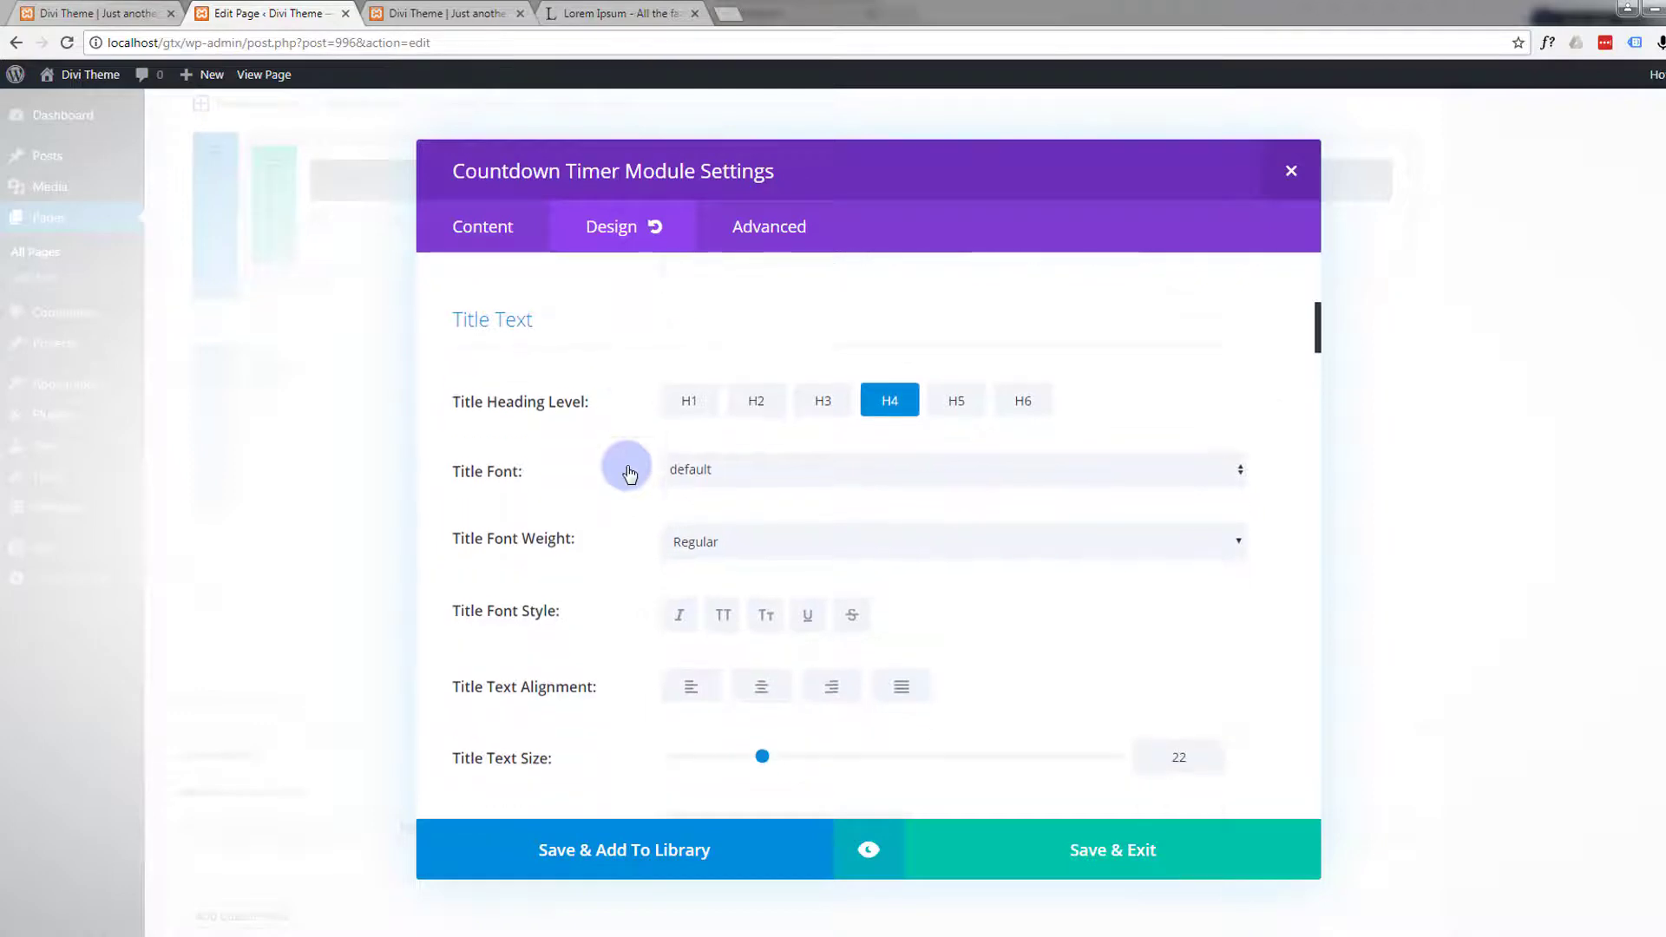
pyautogui.scroll(-3, 626, 468)
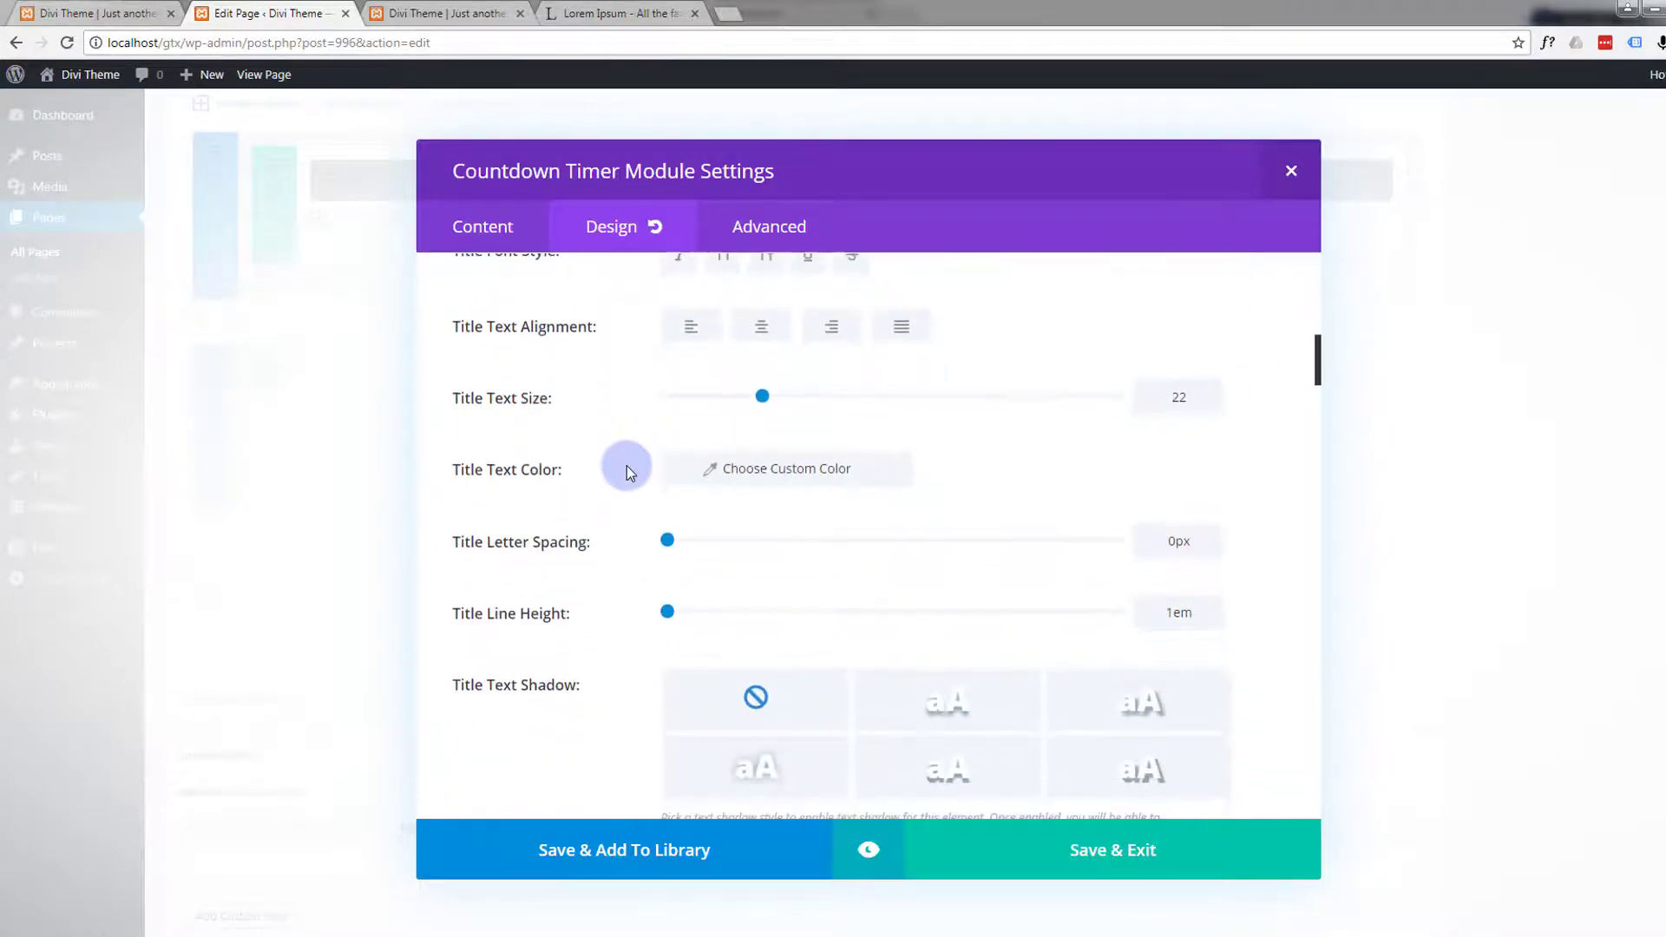
pyautogui.click(776, 467)
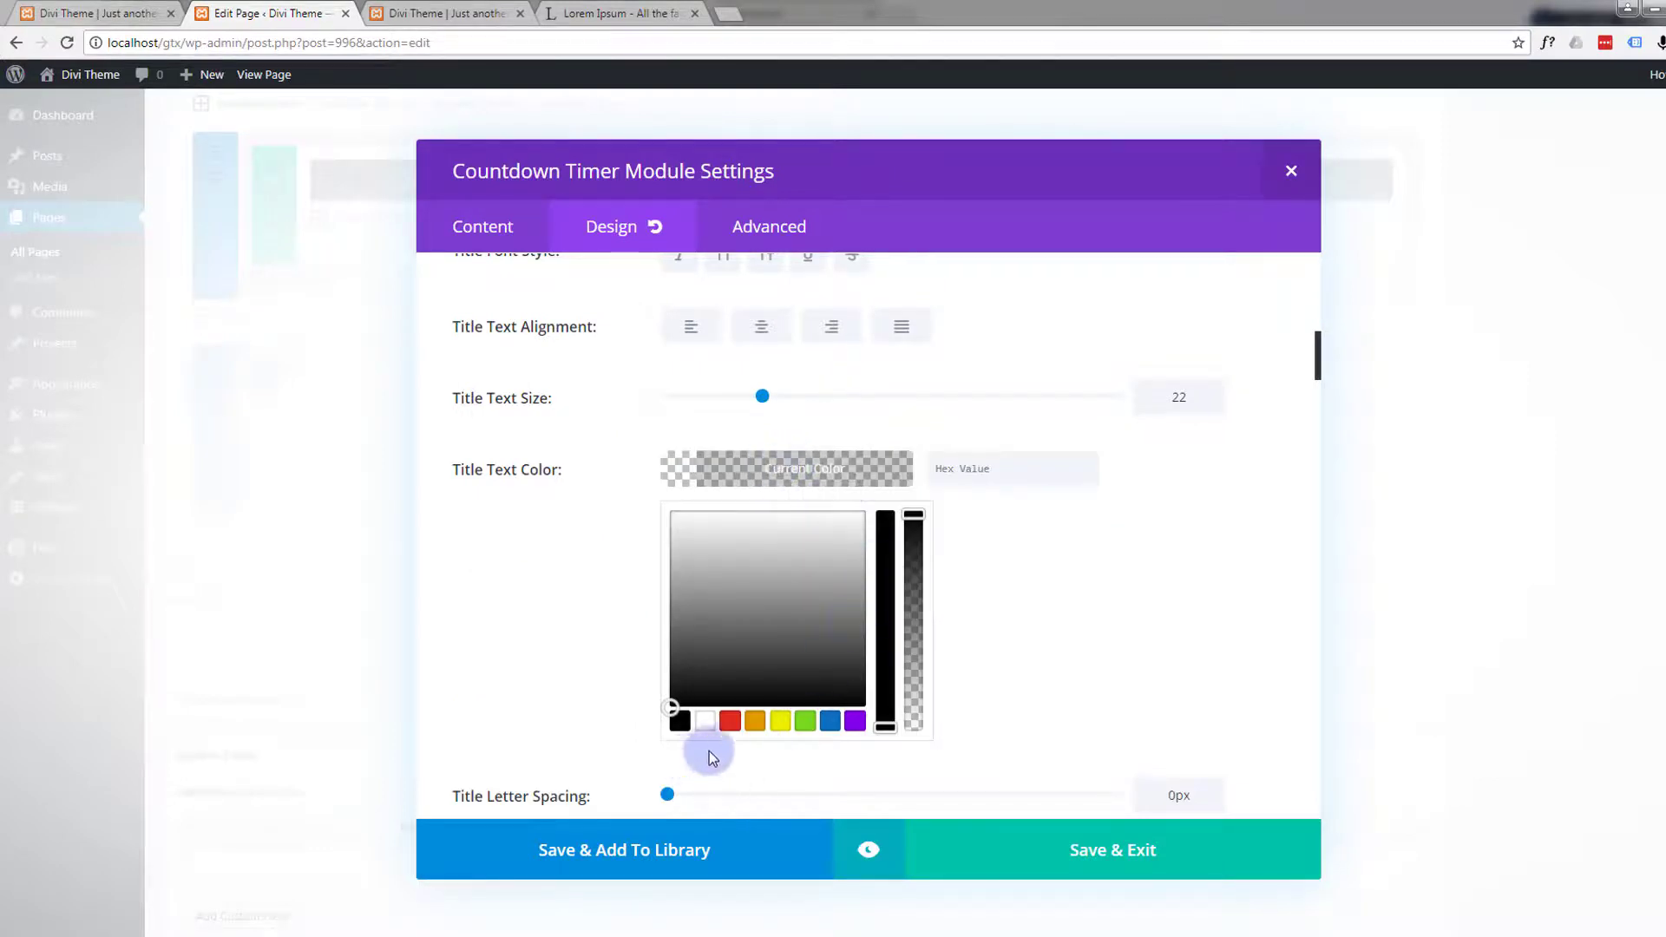
pyautogui.click(705, 721)
pyautogui.click(571, 591)
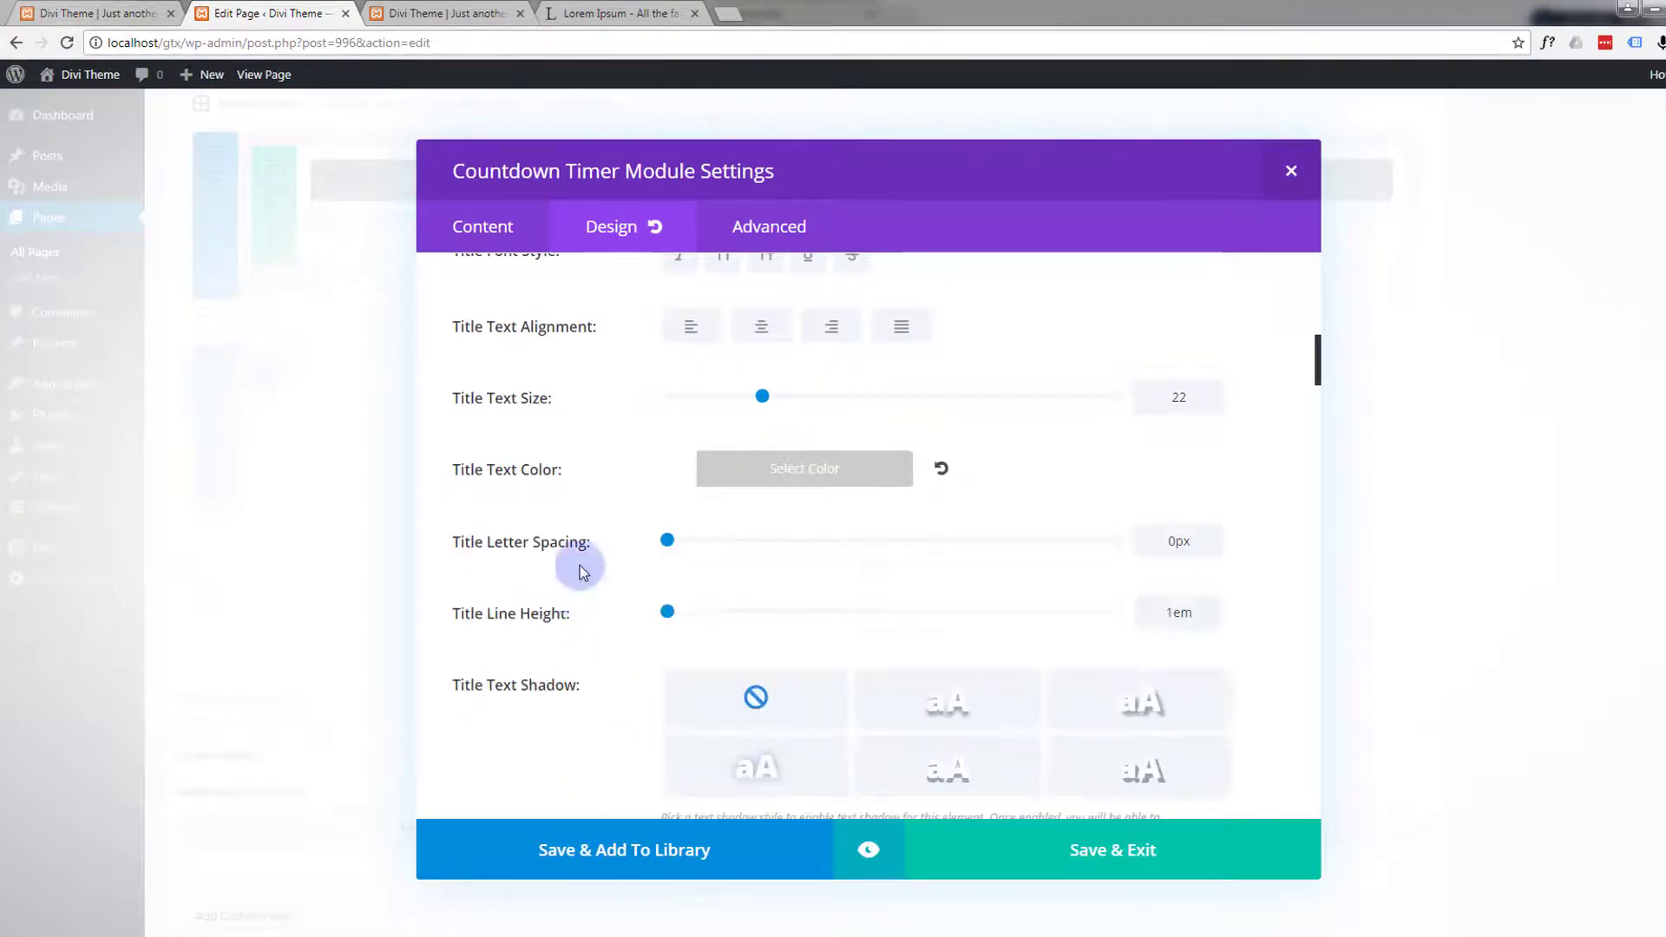
pyautogui.moveTo(763, 396); pyautogui.dragTo(781, 395)
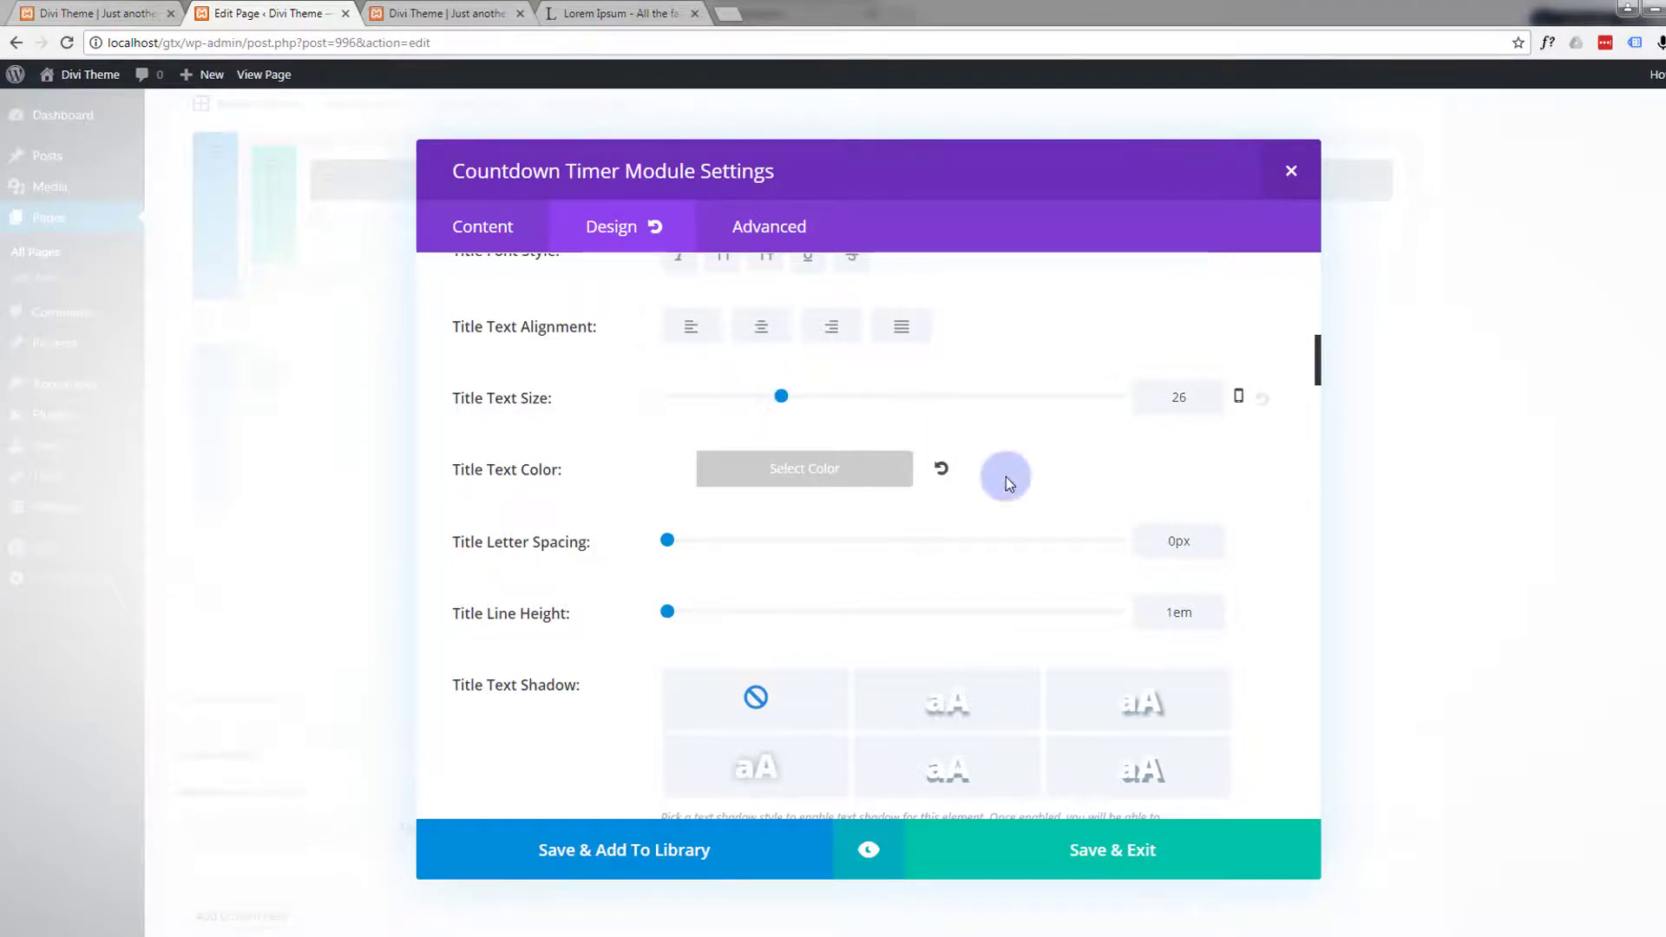
# - Set the countdown timer's Numbers Text Color to white (#ffffff), preview the result and save the module
pyautogui.scroll(-4, 1004, 466)
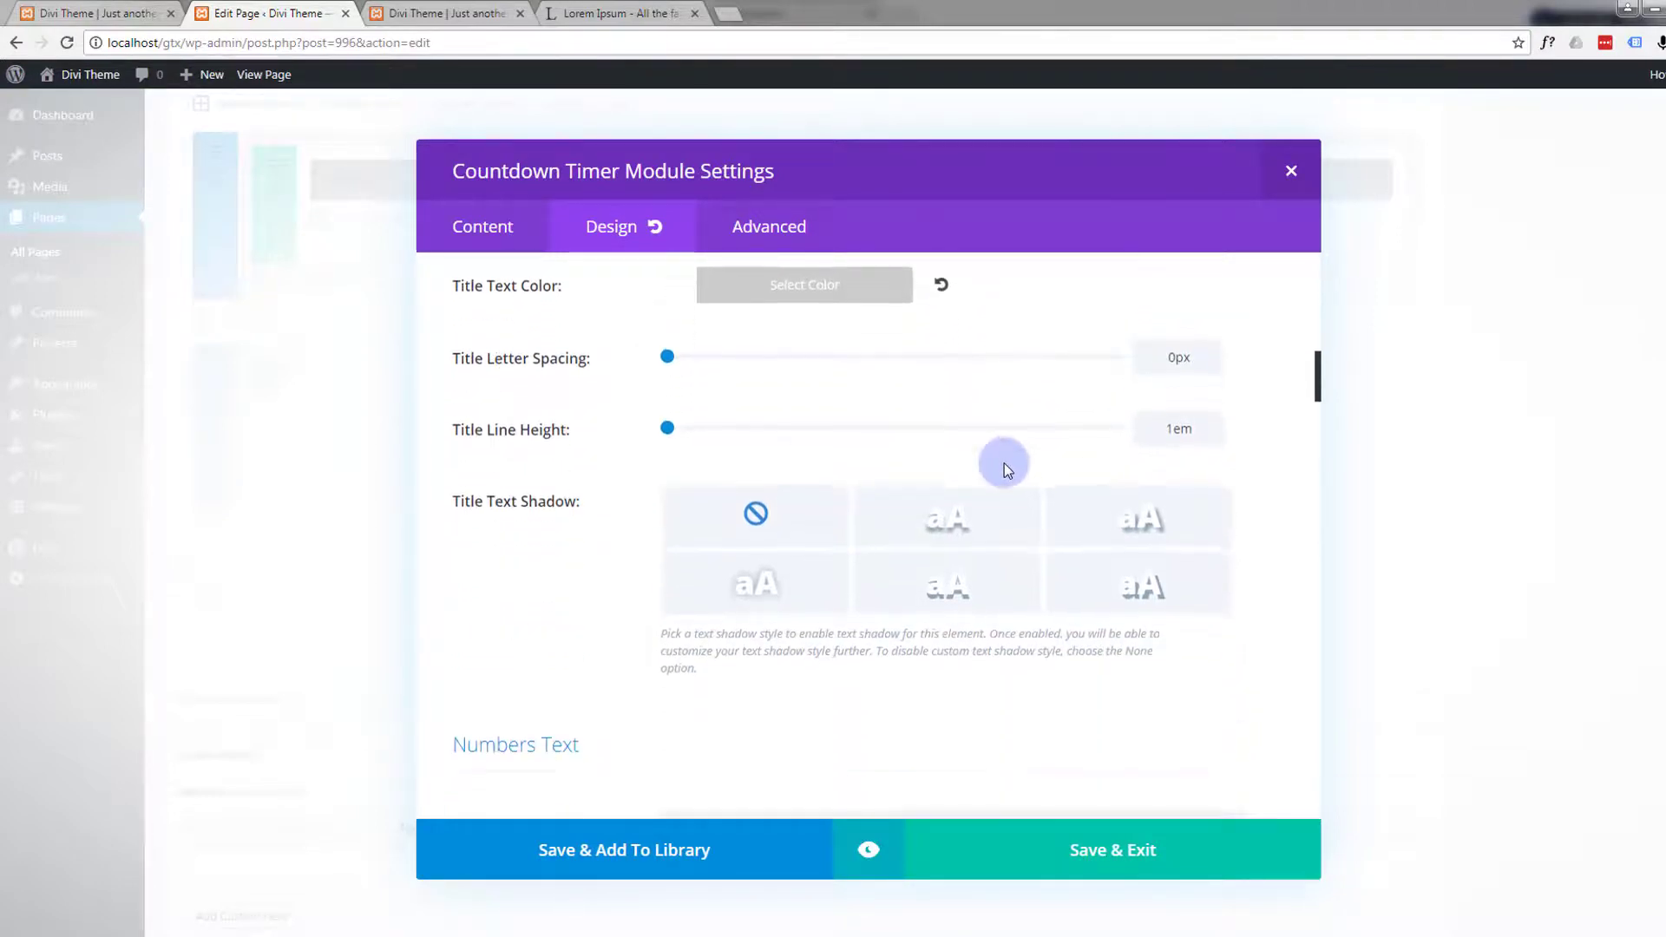
pyautogui.scroll(-2, 1004, 464)
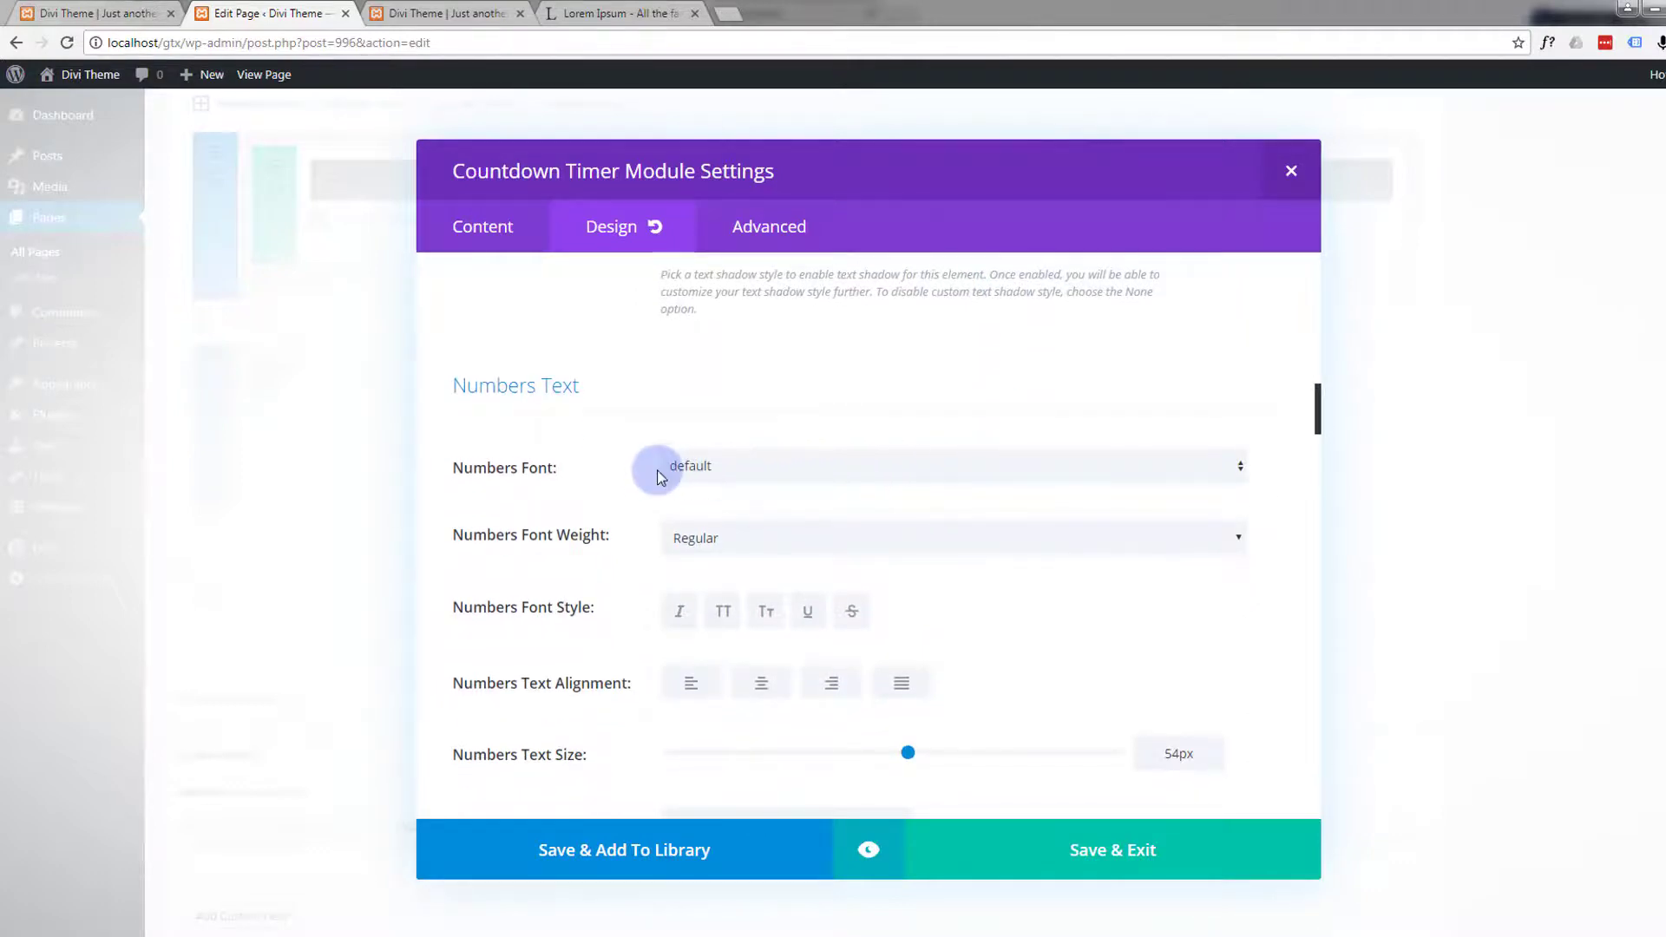
pyautogui.scroll(-1, 658, 473)
pyautogui.scroll(-3, 658, 473)
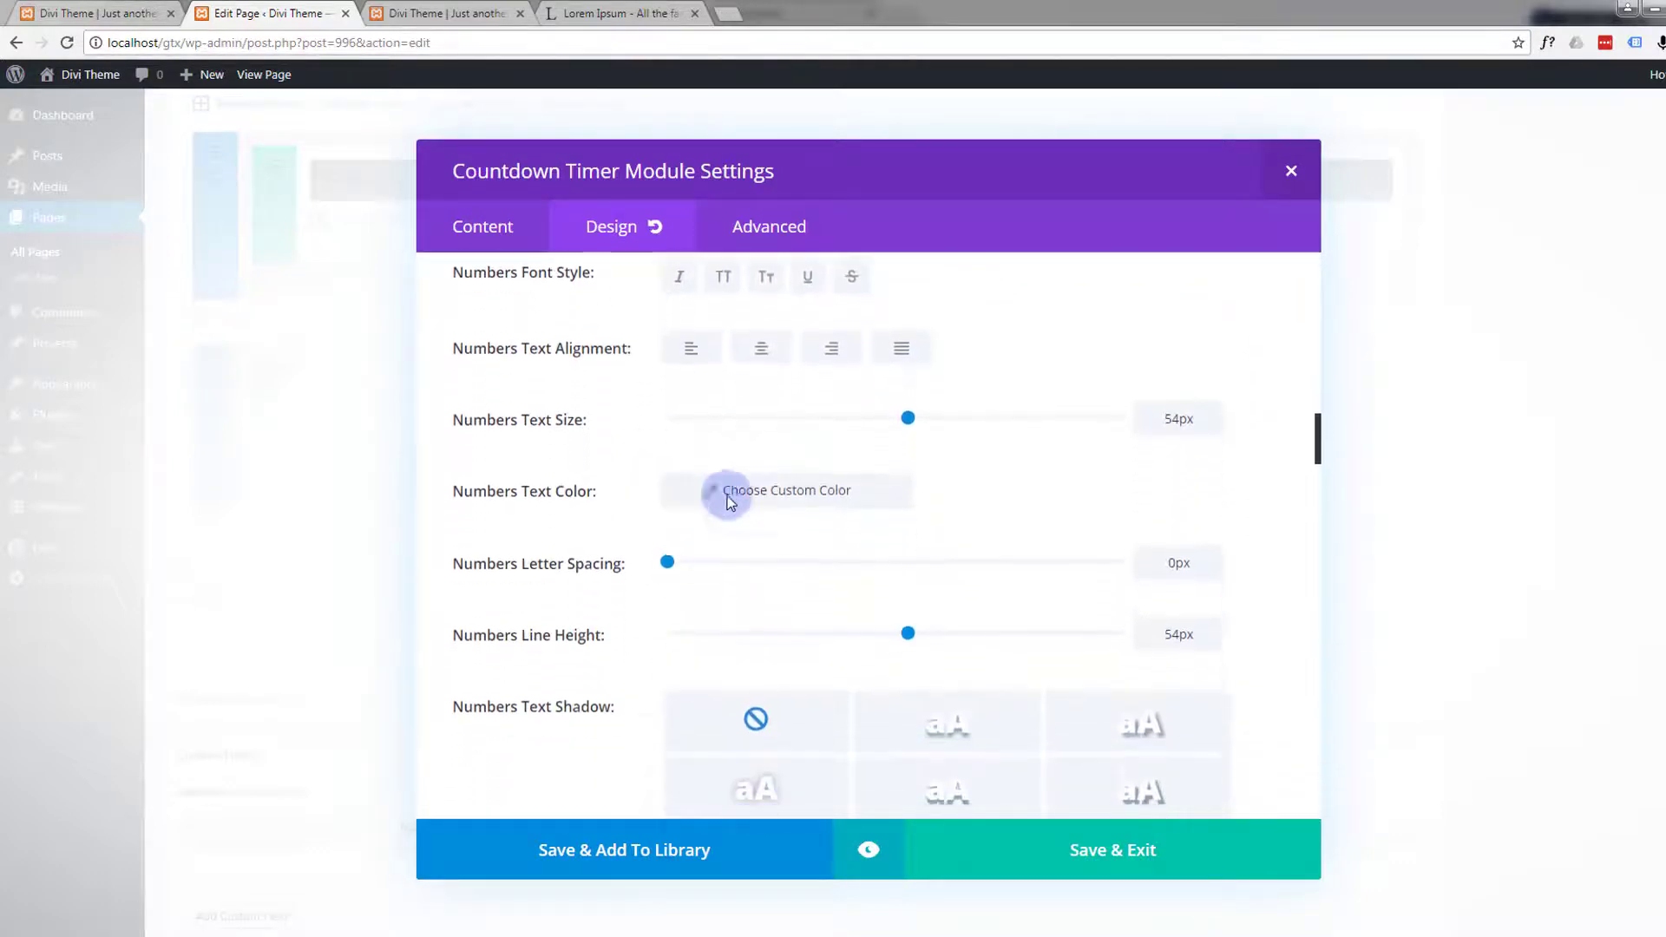
pyautogui.click(765, 468)
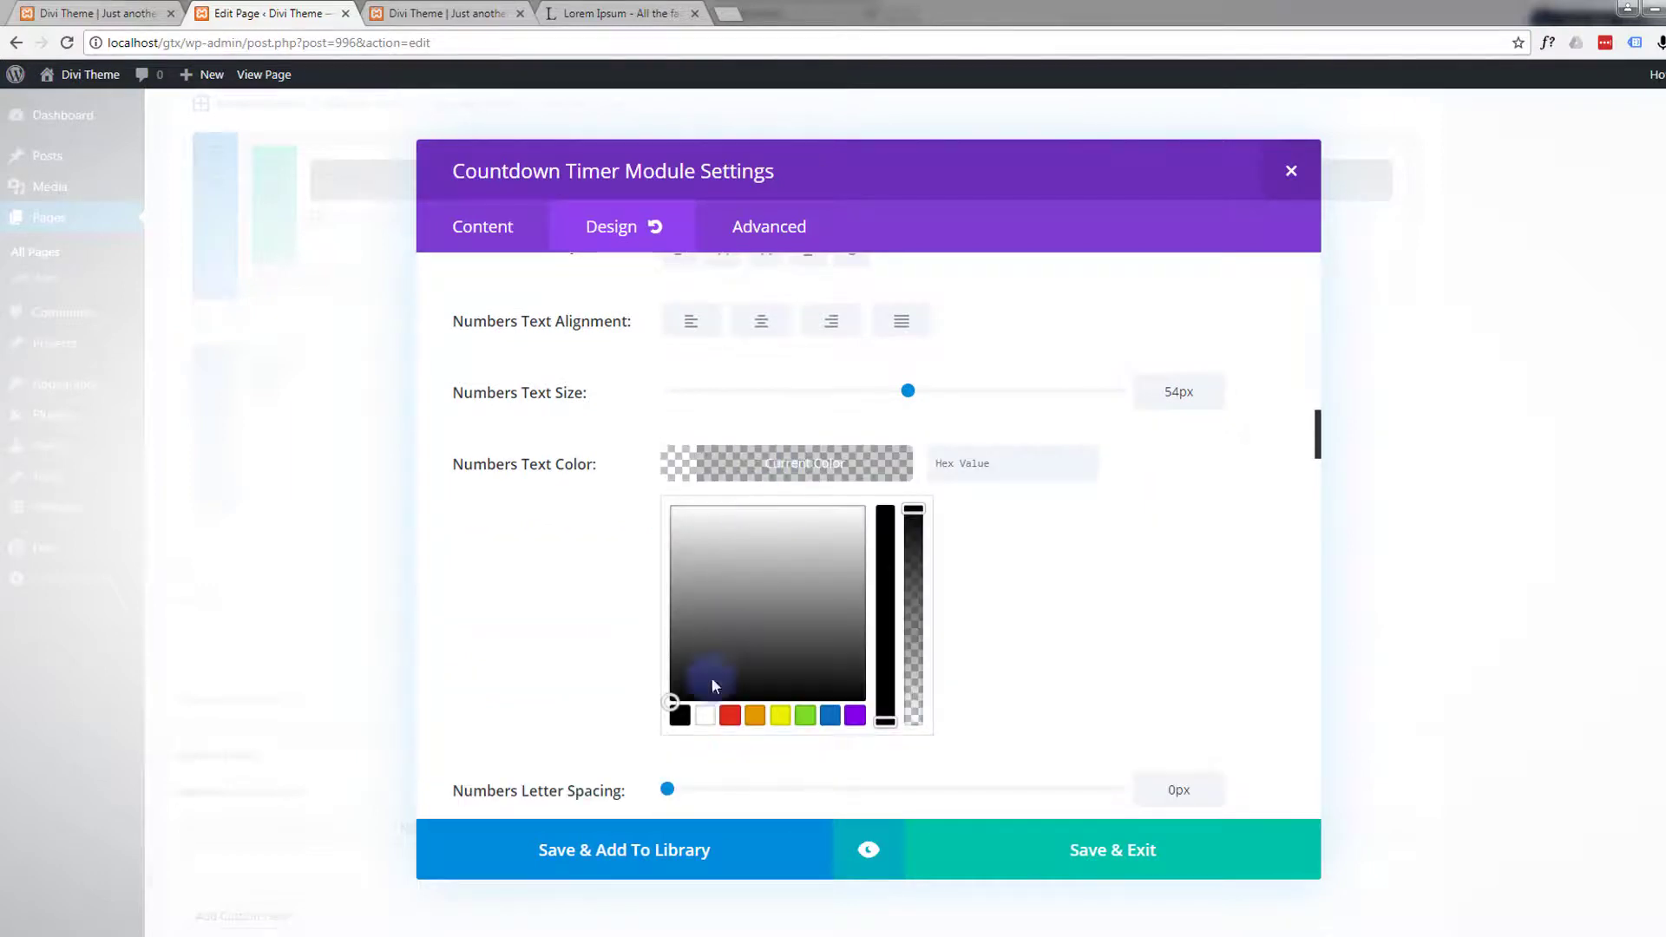
pyautogui.click(707, 716)
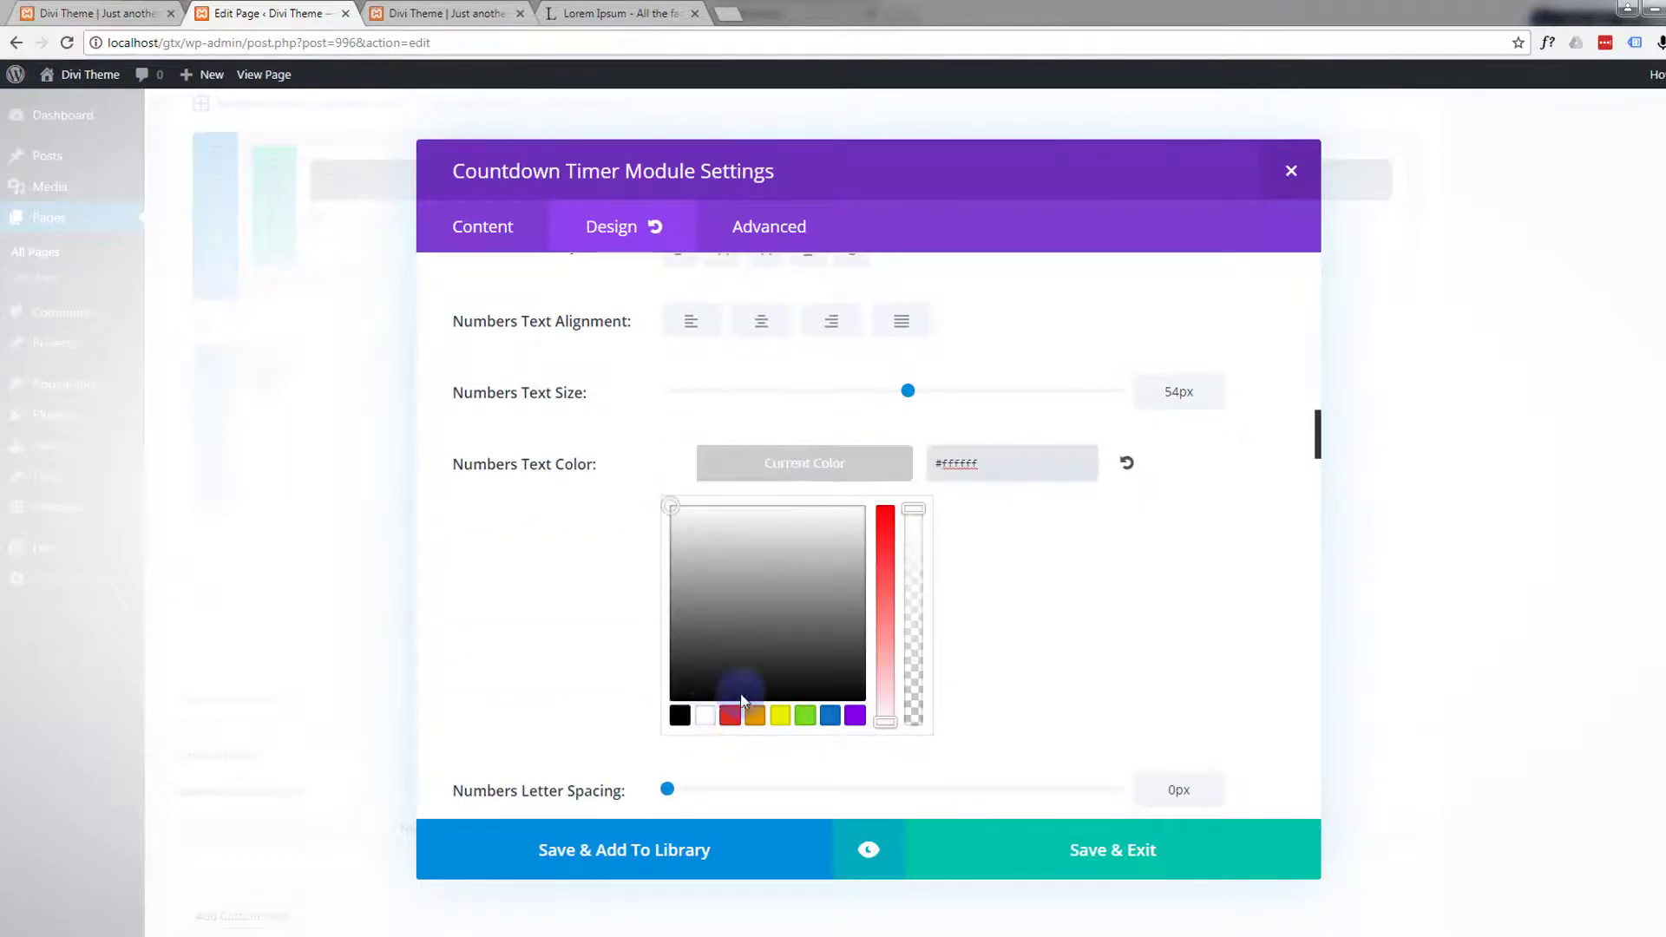
pyautogui.click(1041, 613)
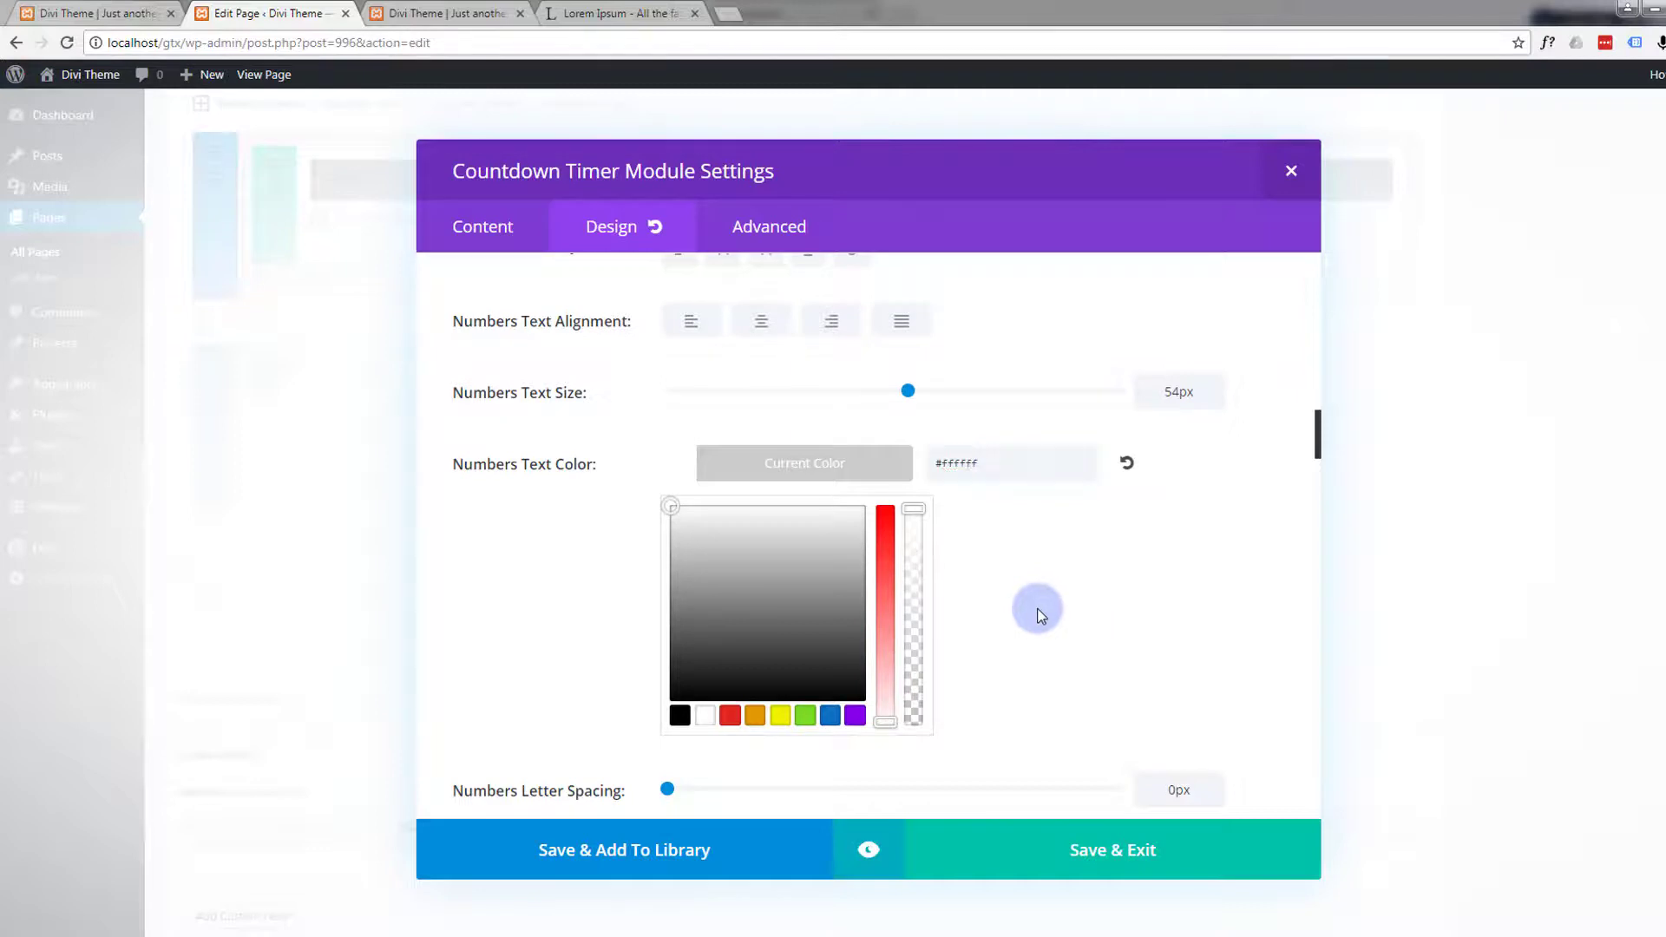
pyautogui.click(870, 854)
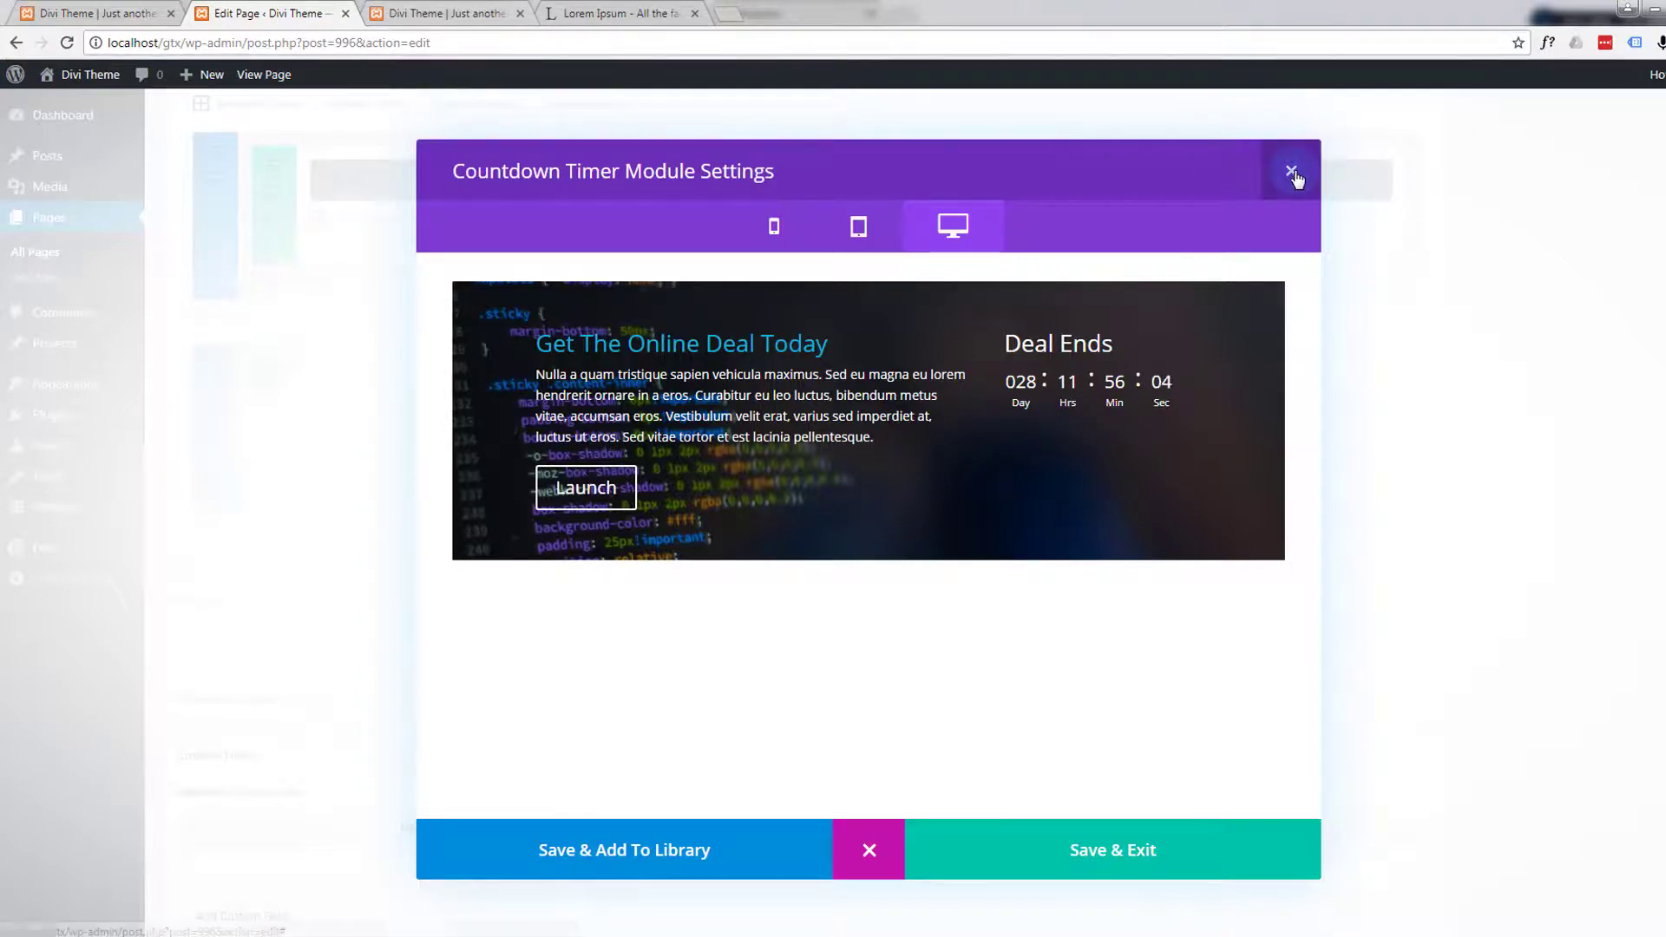
pyautogui.click(1106, 851)
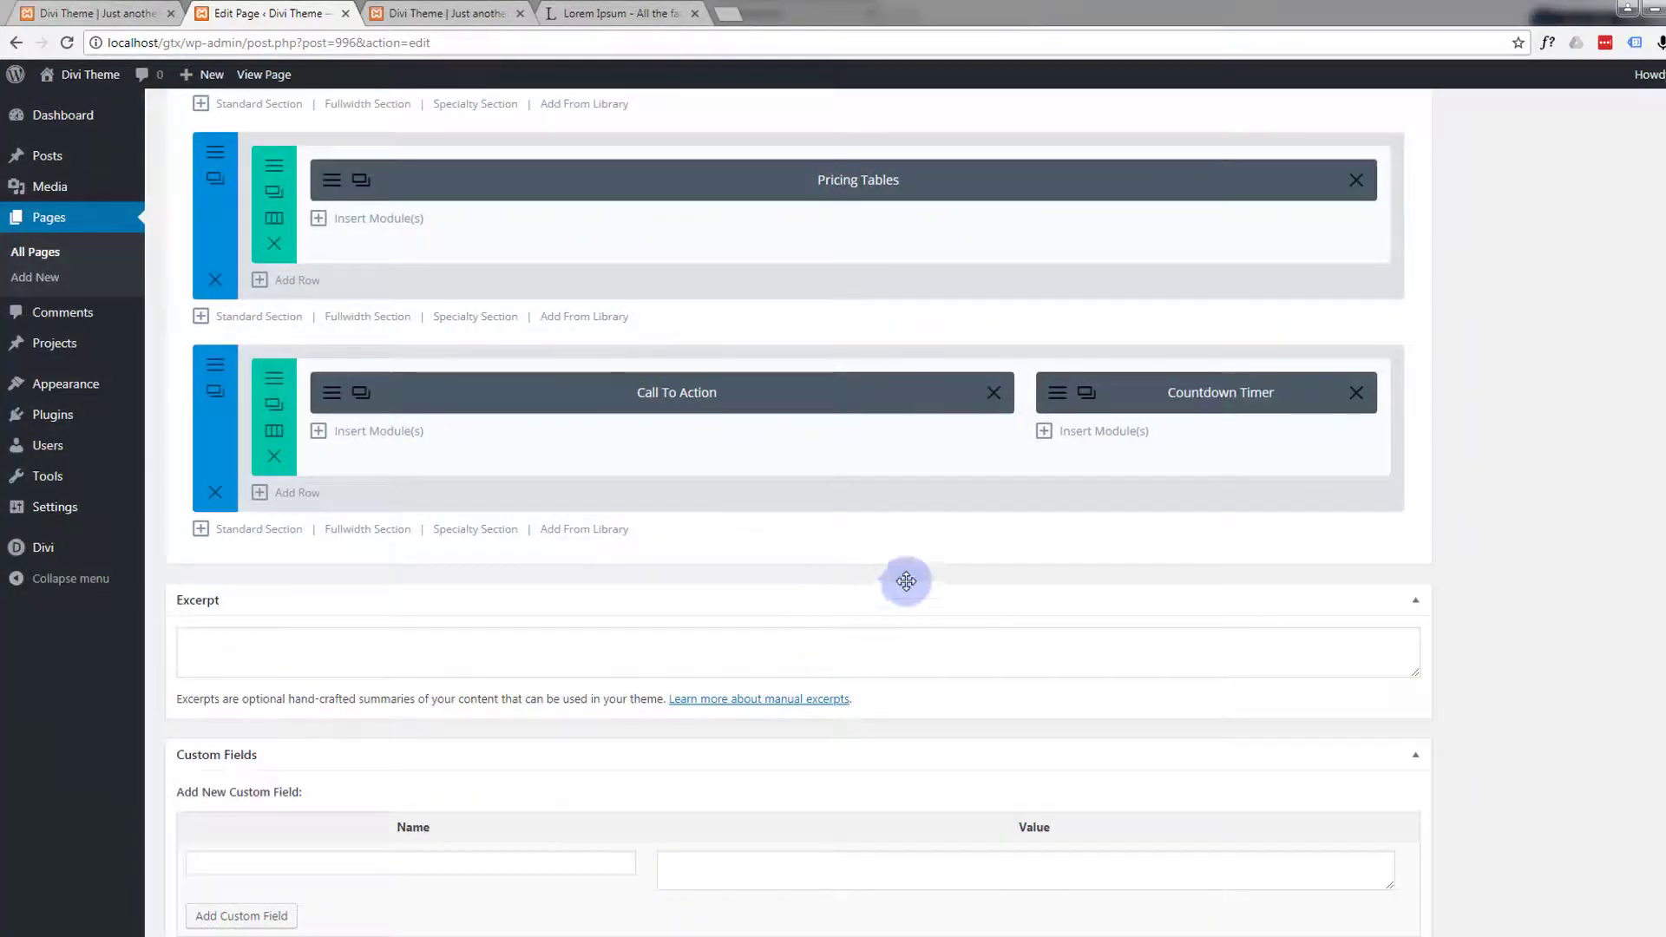
# - Insert a Text module below the countdown timer and enter "75% OFF" as its content
pyautogui.click(1099, 430)
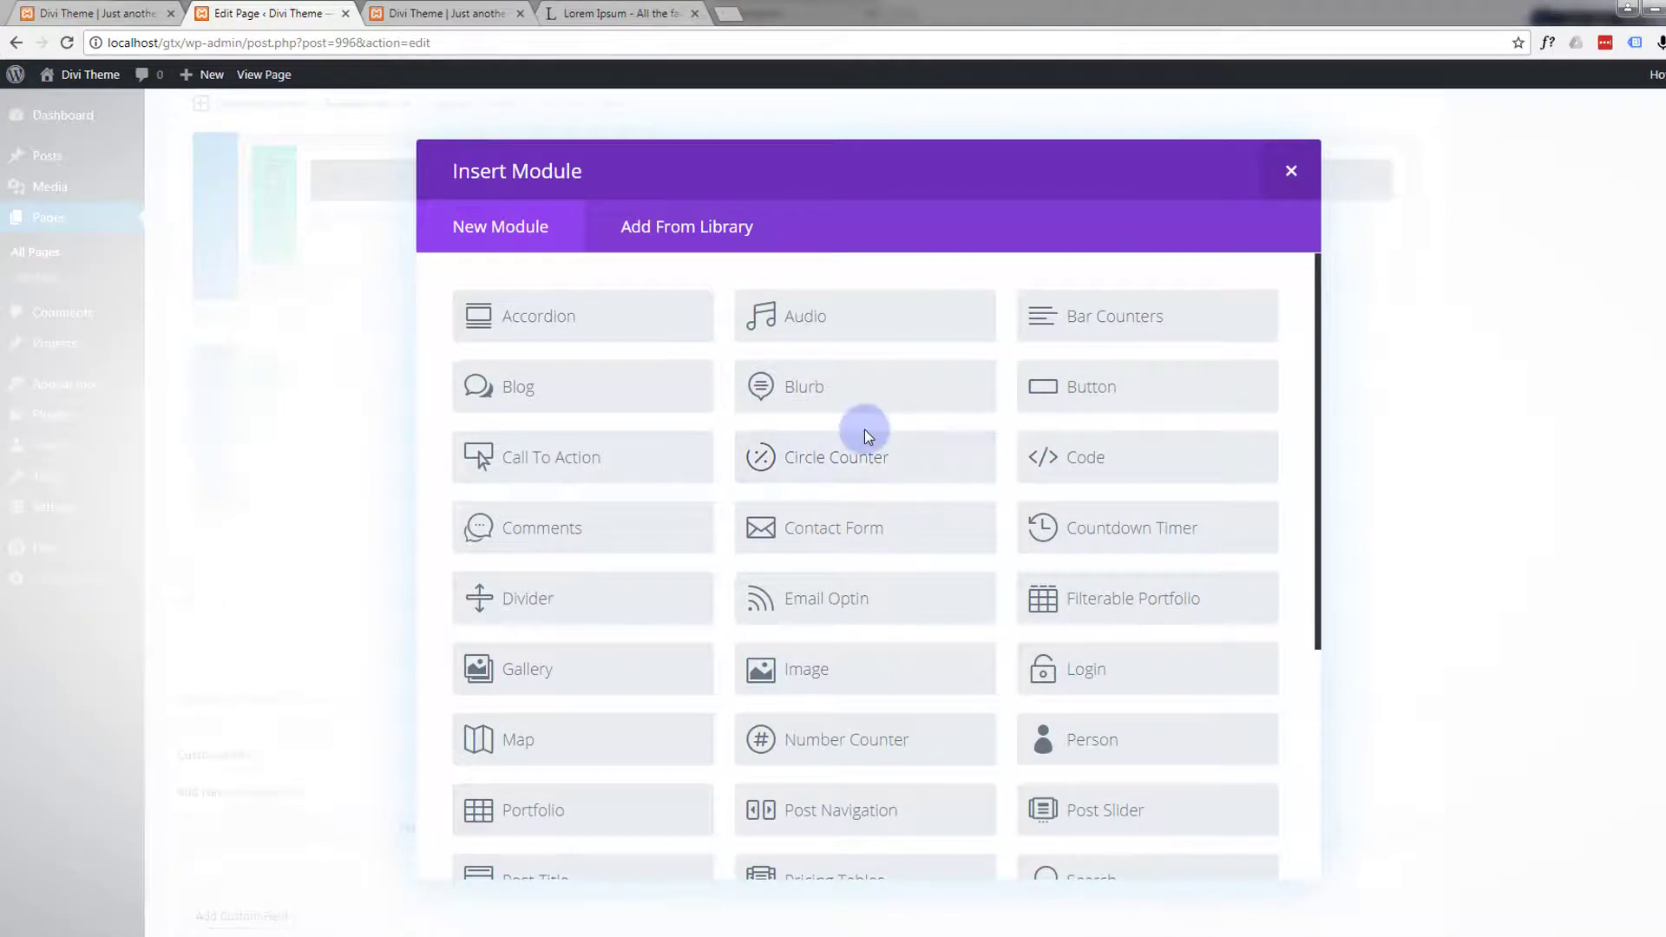
pyautogui.scroll(-4, 865, 432)
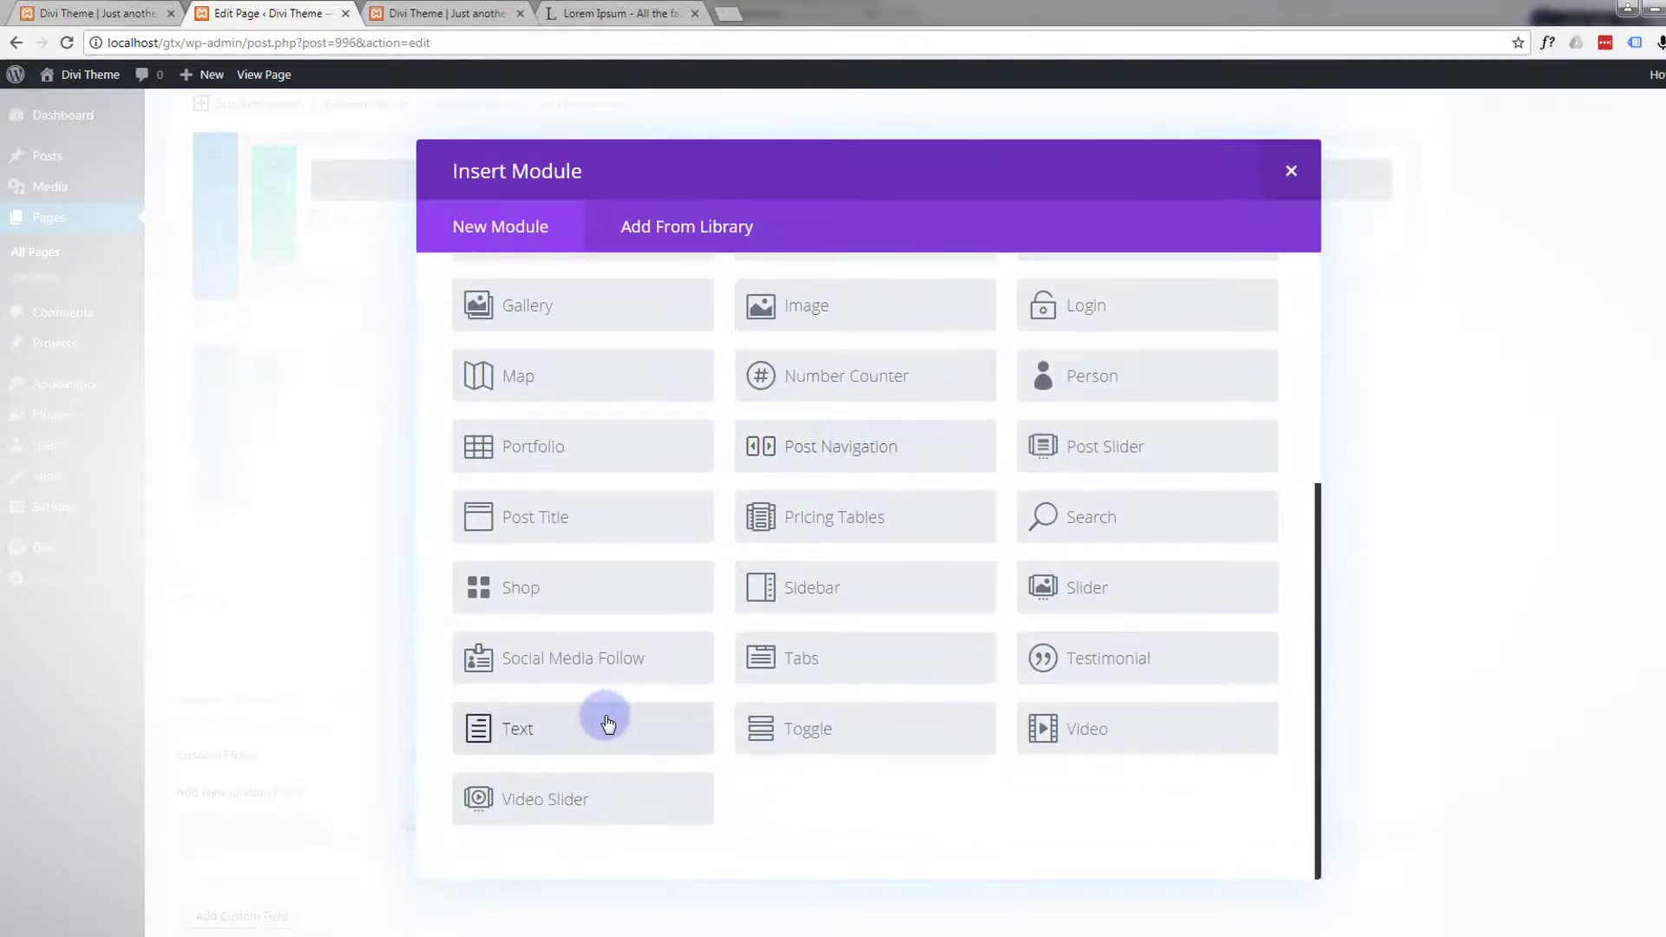
pyautogui.click(605, 724)
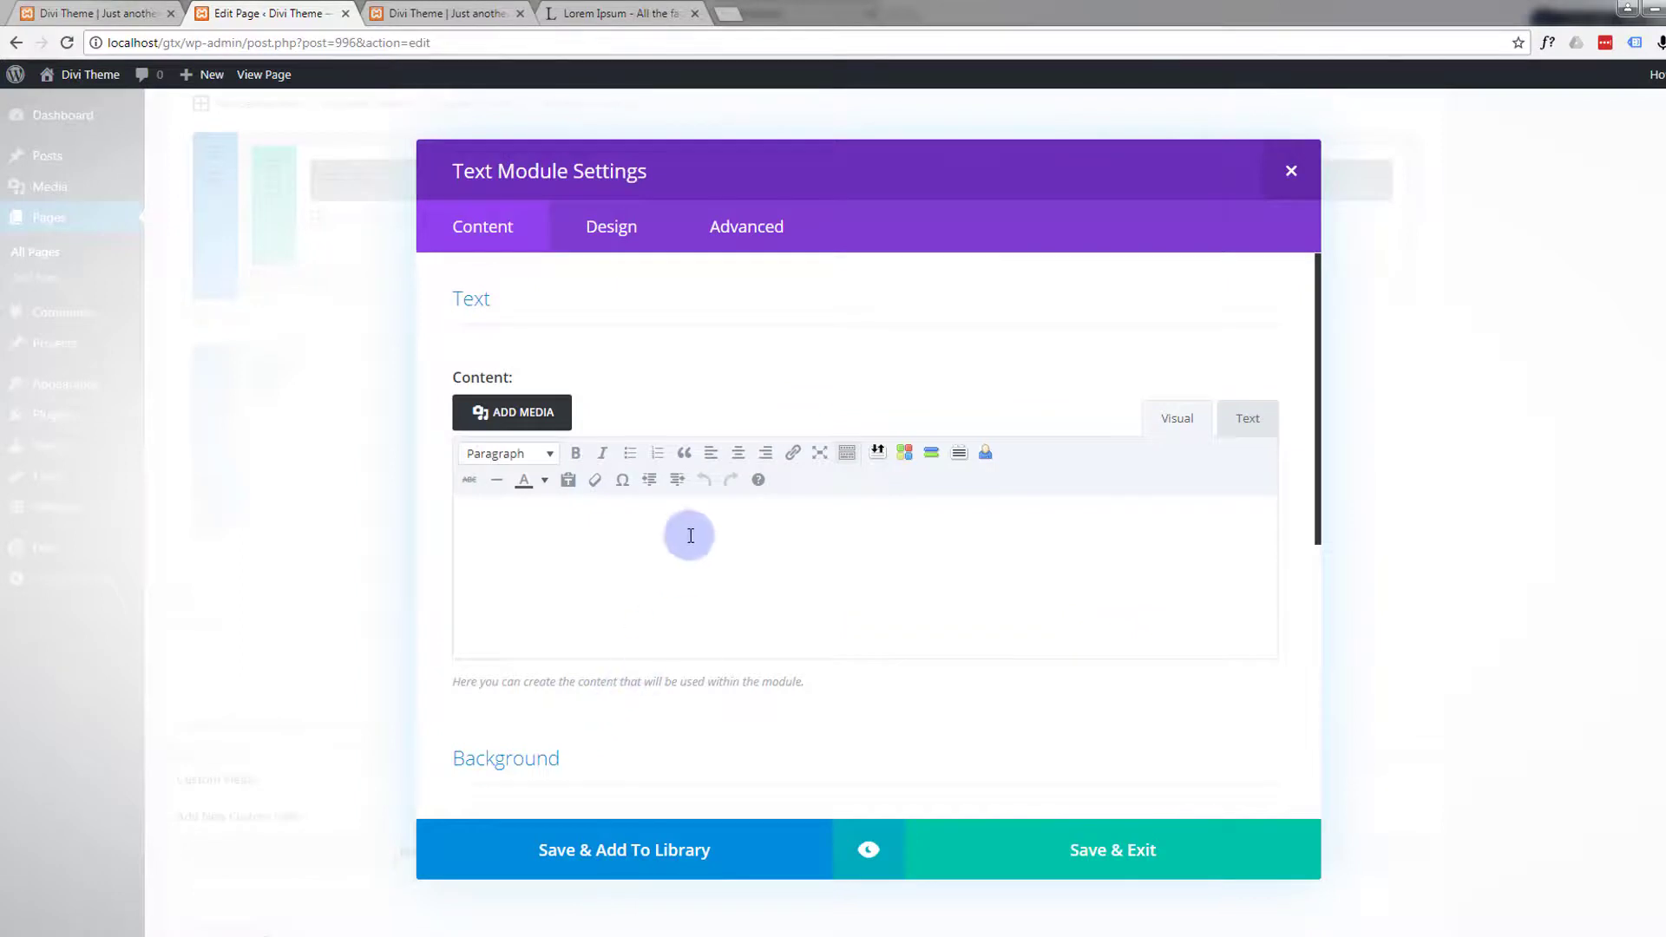
pyautogui.scroll(-1, 690, 533)
pyautogui.scroll(1, 692, 536)
pyautogui.click(481, 525)
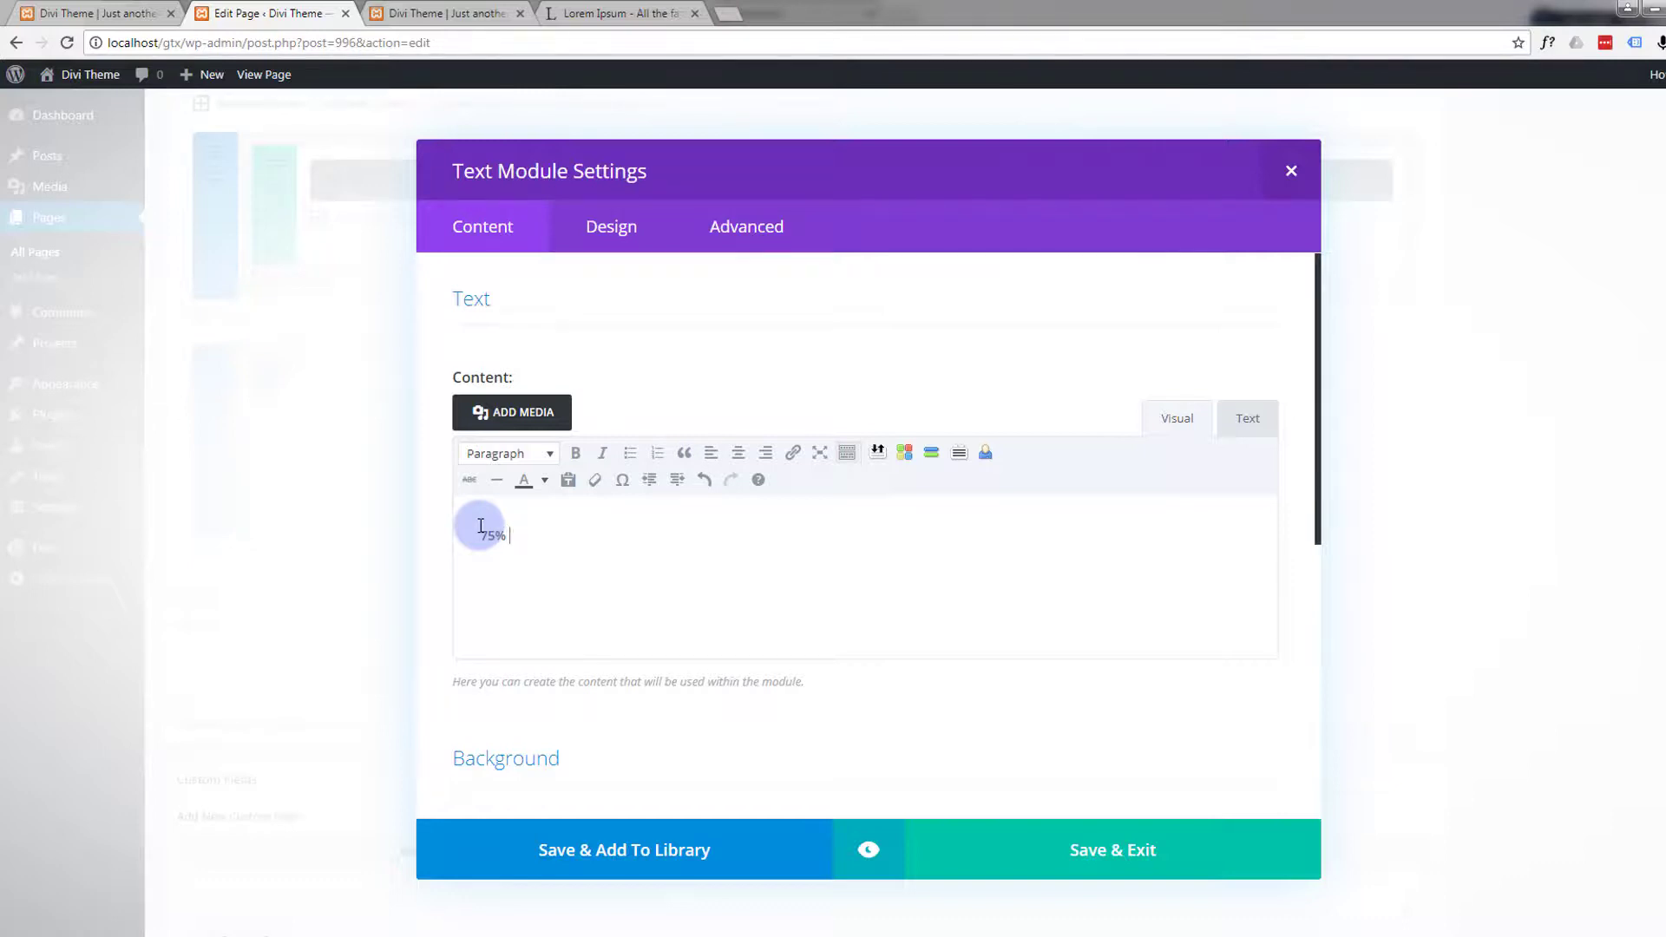
pyautogui.write('75% OFF')
# - Format the "75% OFF" text as Heading 2 in bold and italic
pyautogui.moveTo(546, 539); pyautogui.dragTo(427, 539)
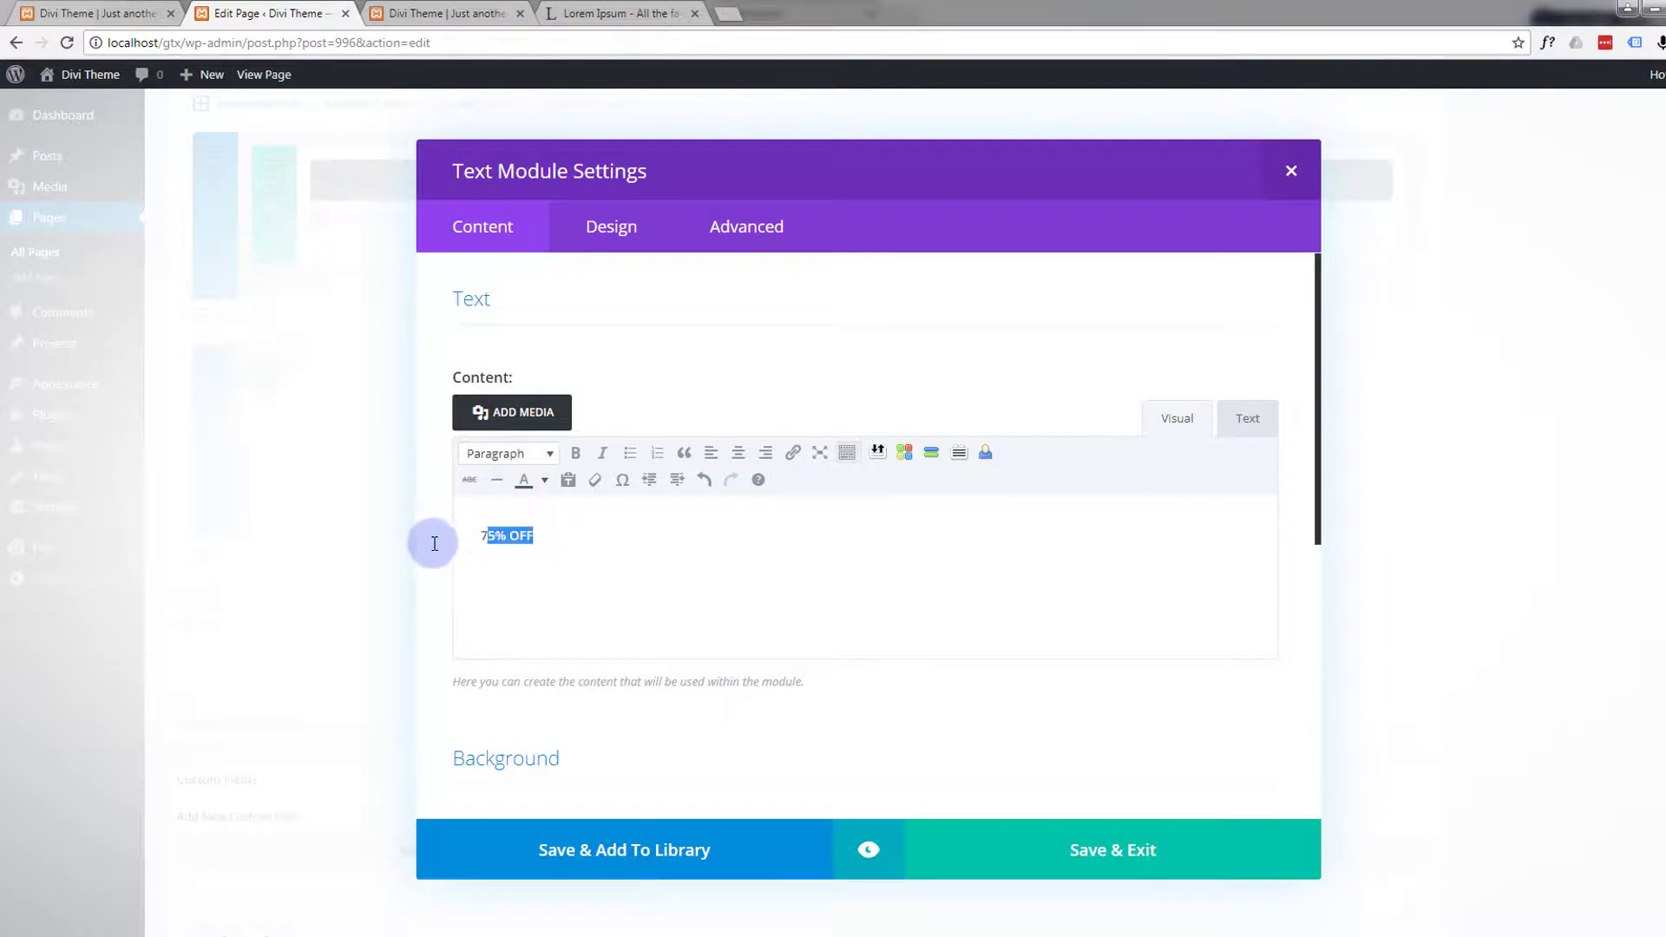
pyautogui.click(548, 453)
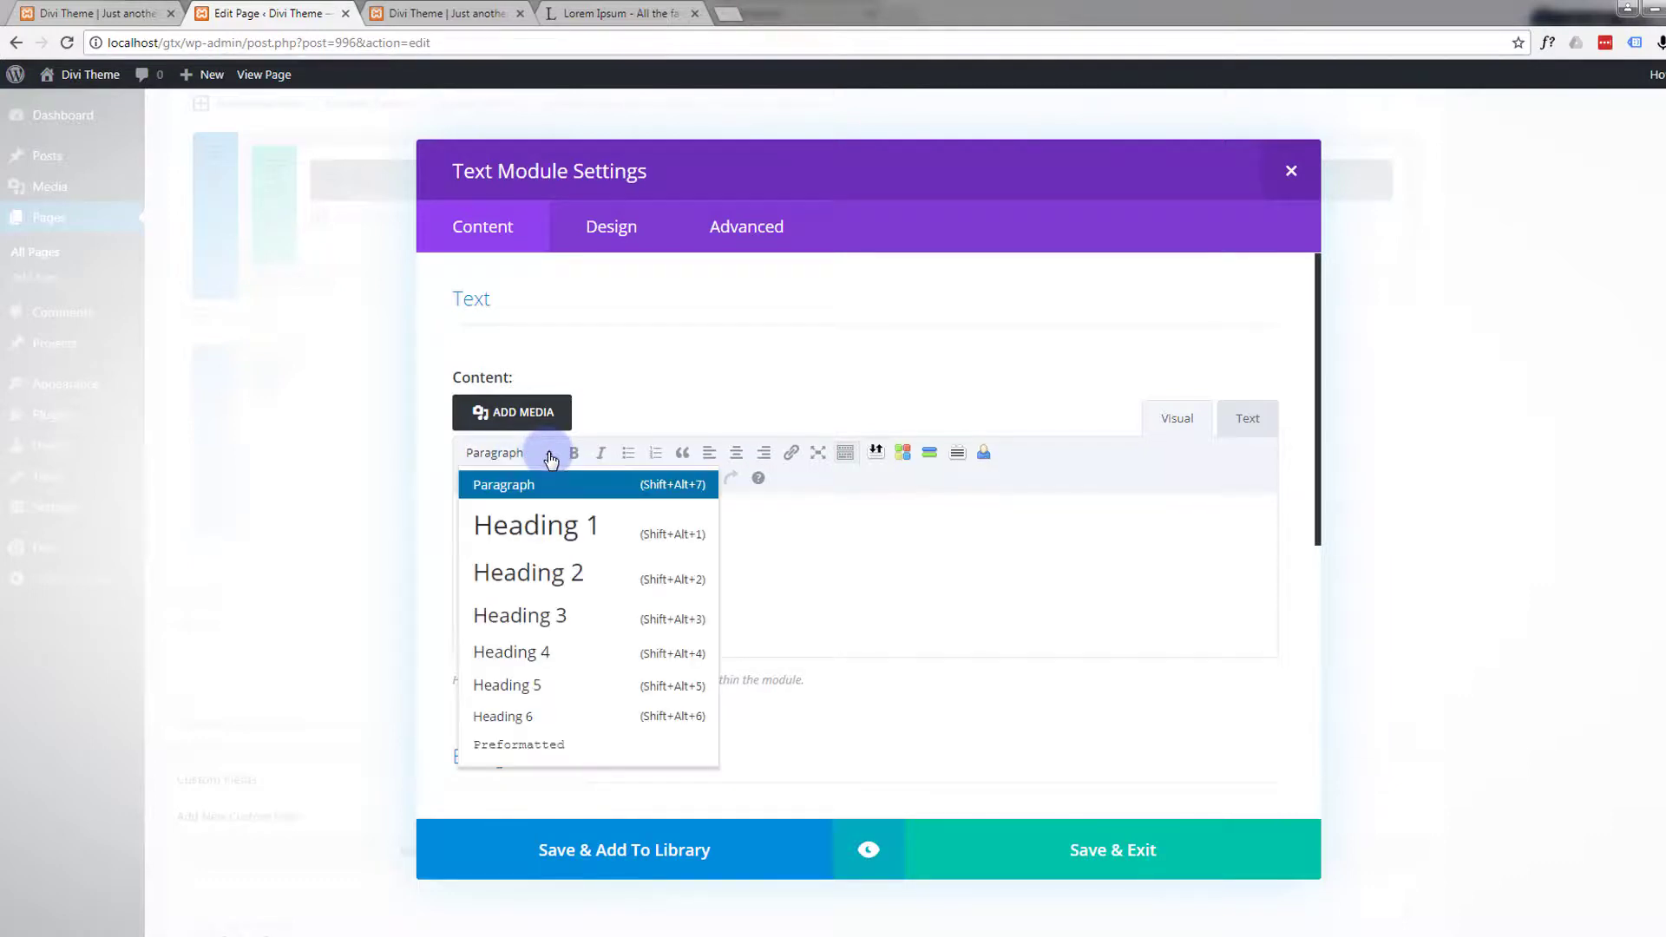
pyautogui.click(555, 574)
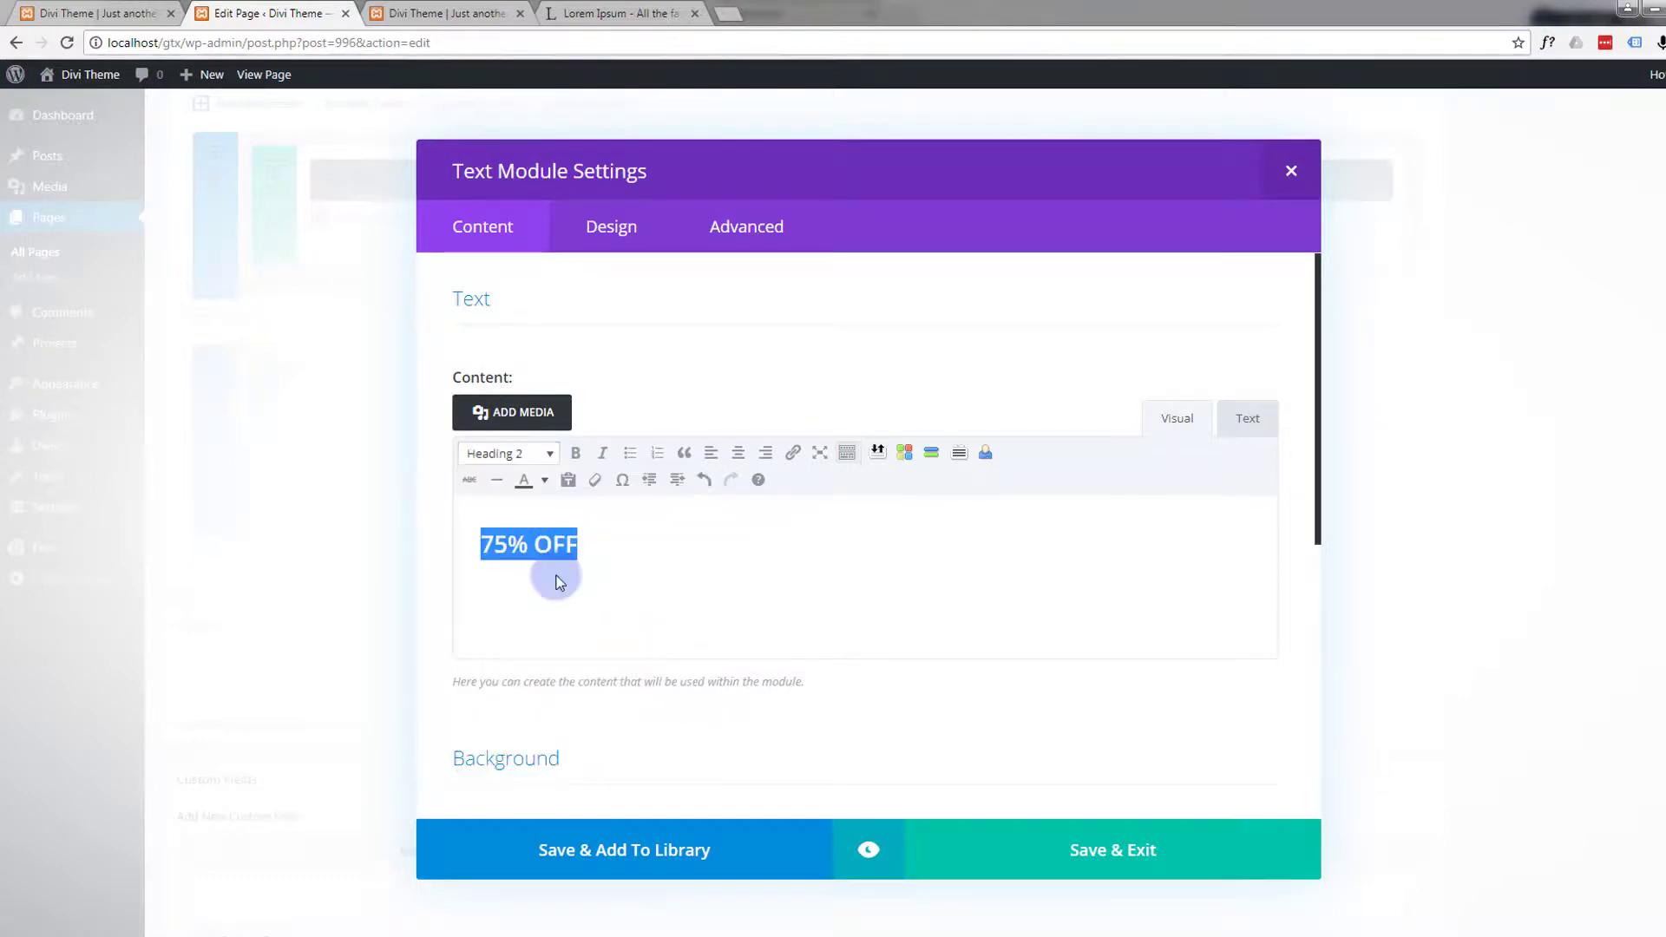
pyautogui.click(576, 455)
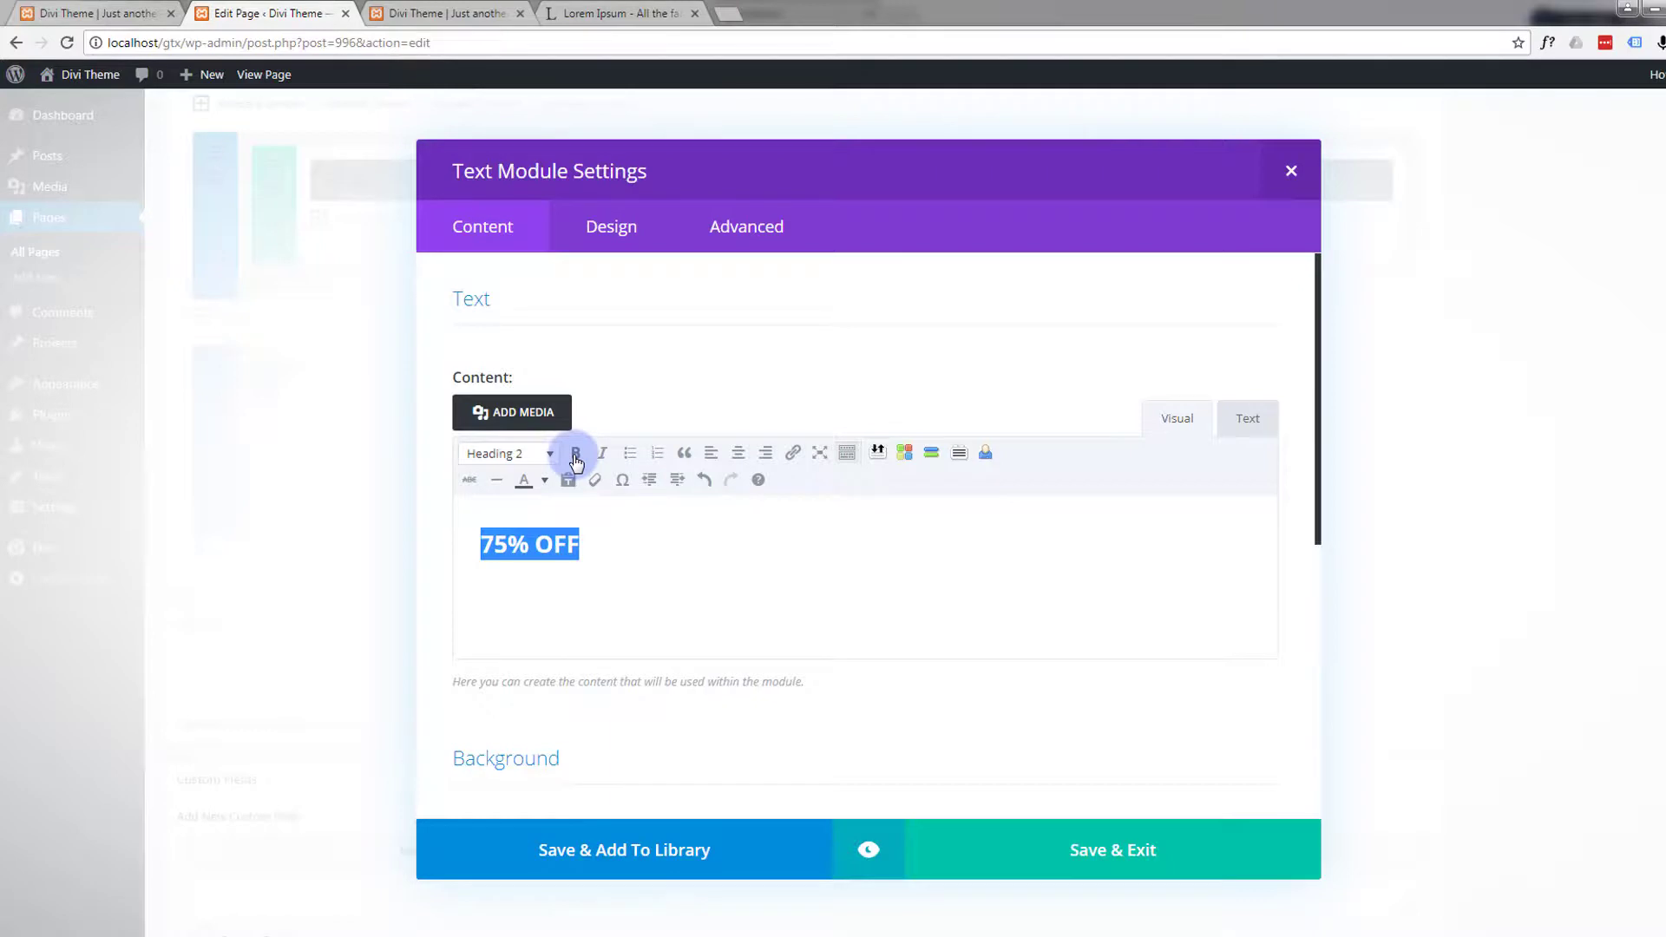
pyautogui.click(601, 454)
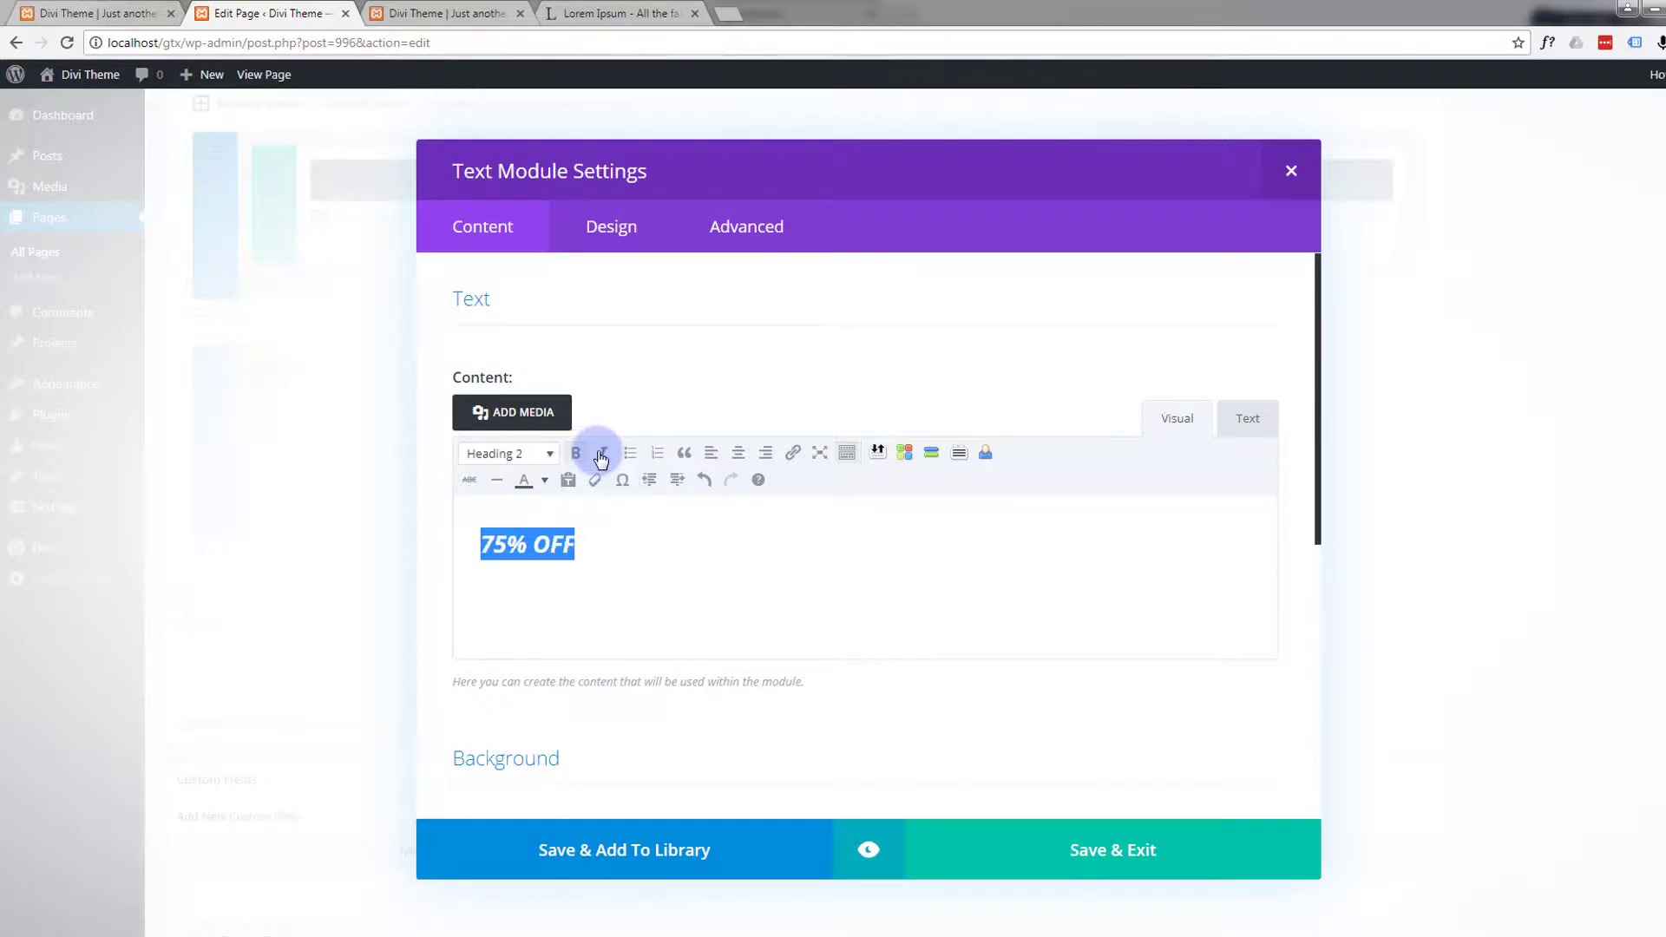
# - Give the "75% OFF" heading the custom text color #12b1d6, preview it and save the Text module
pyautogui.click(546, 482)
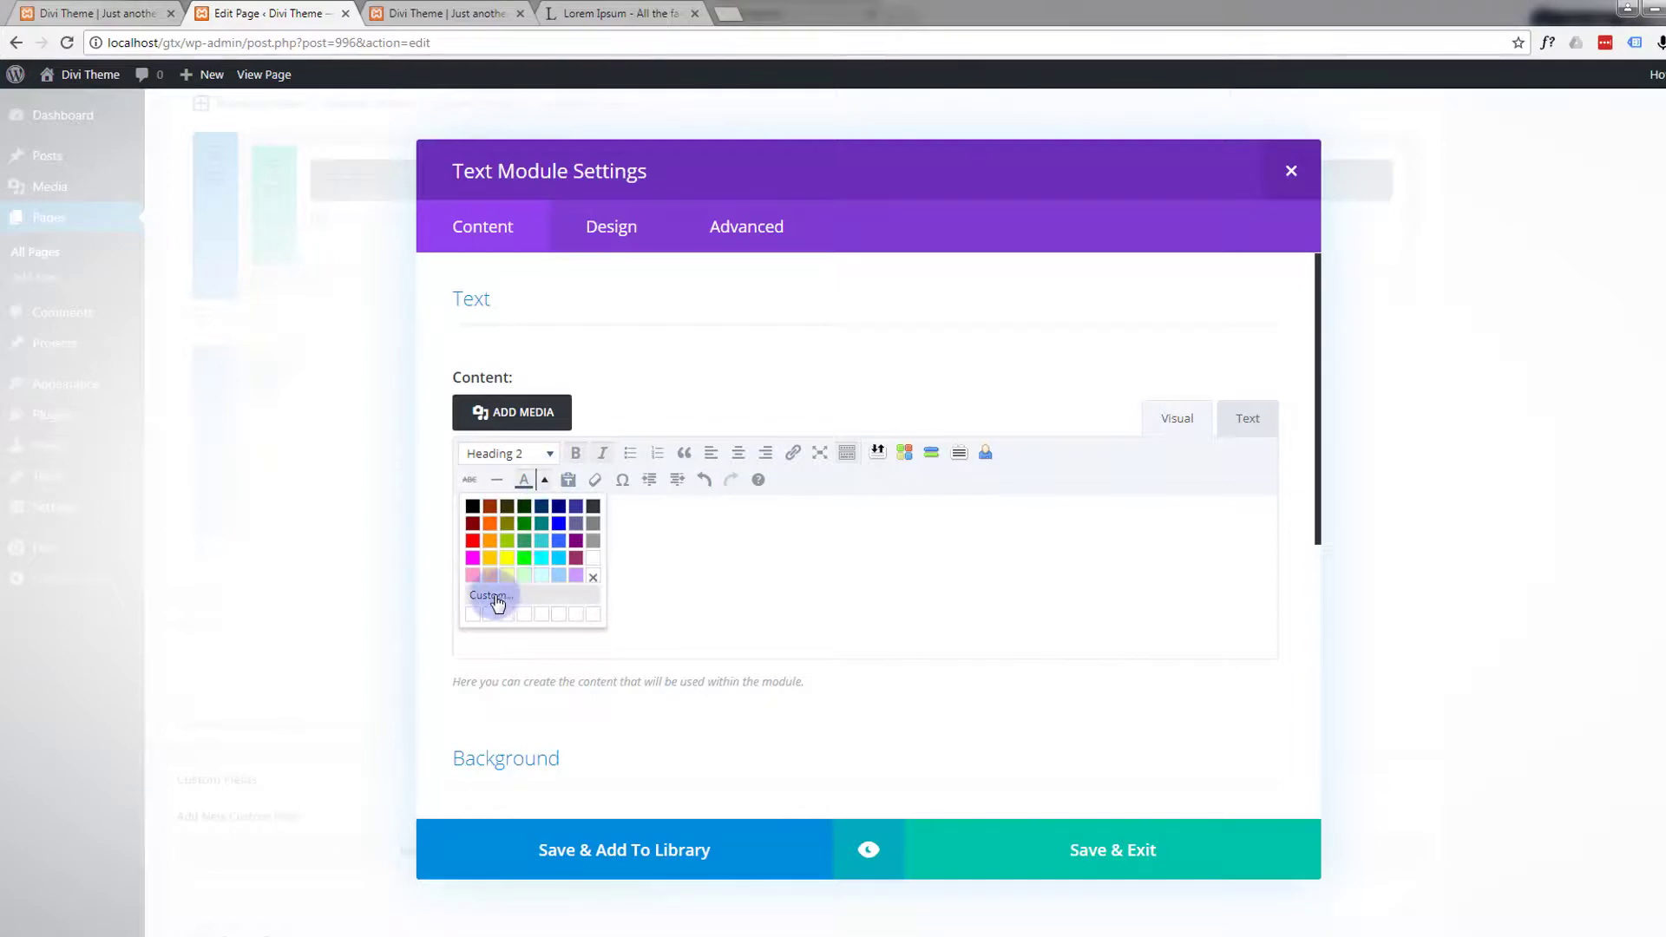
pyautogui.click(491, 597)
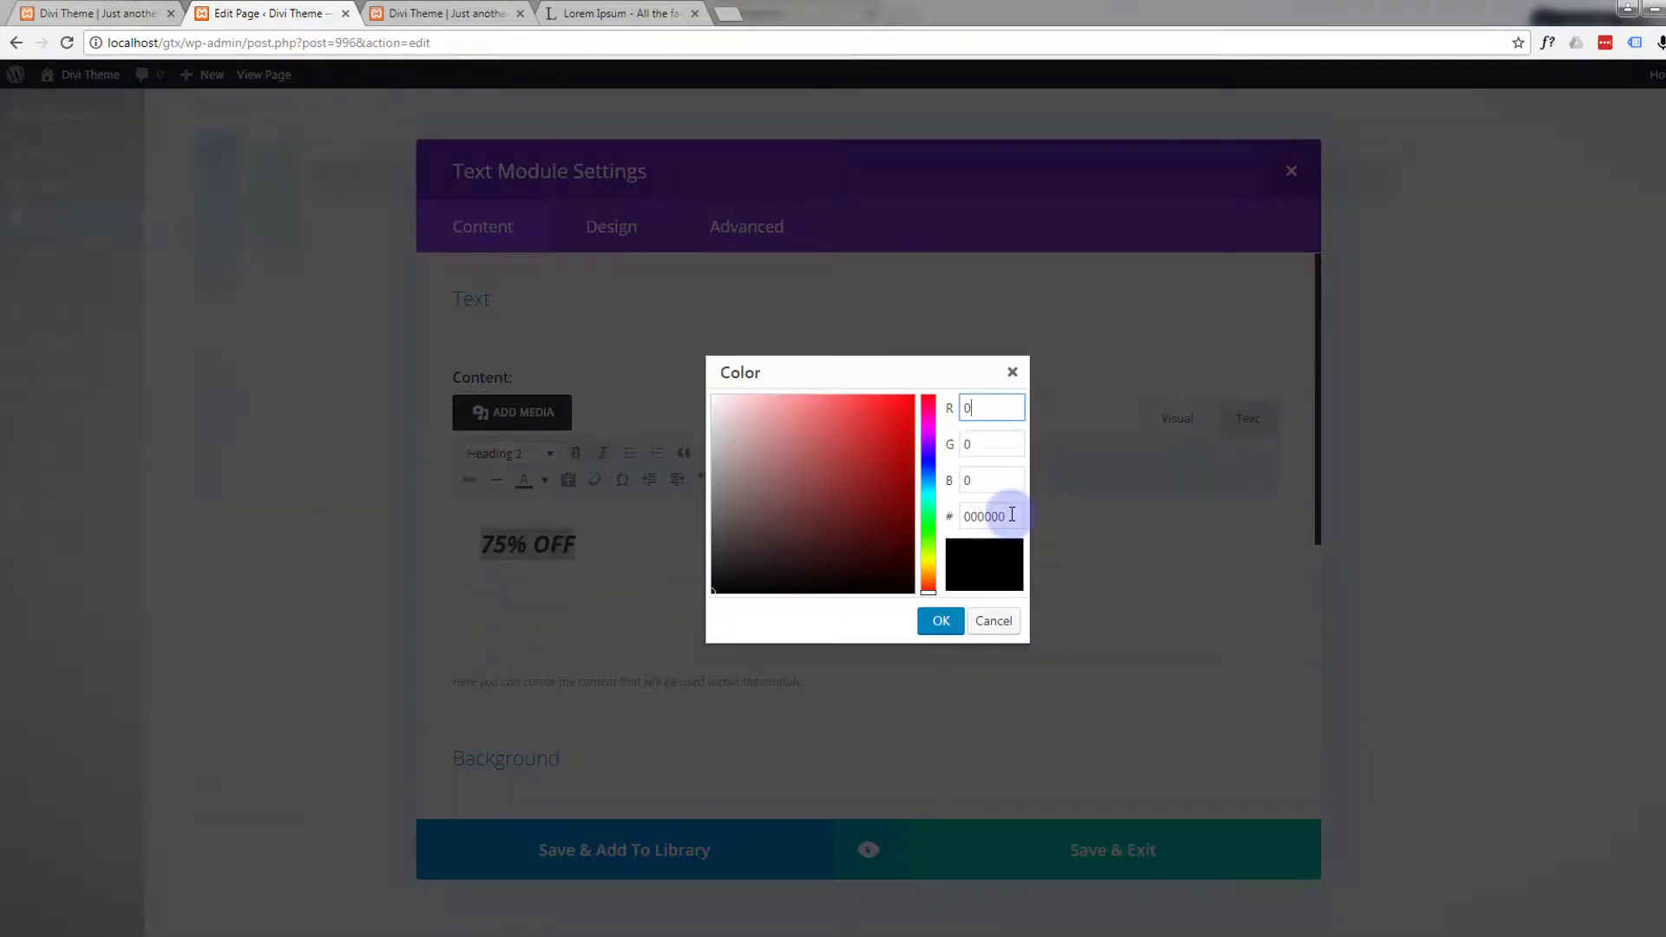
pyautogui.moveTo(1011, 515); pyautogui.dragTo(933, 512)
pyautogui.write('#12b1d6')
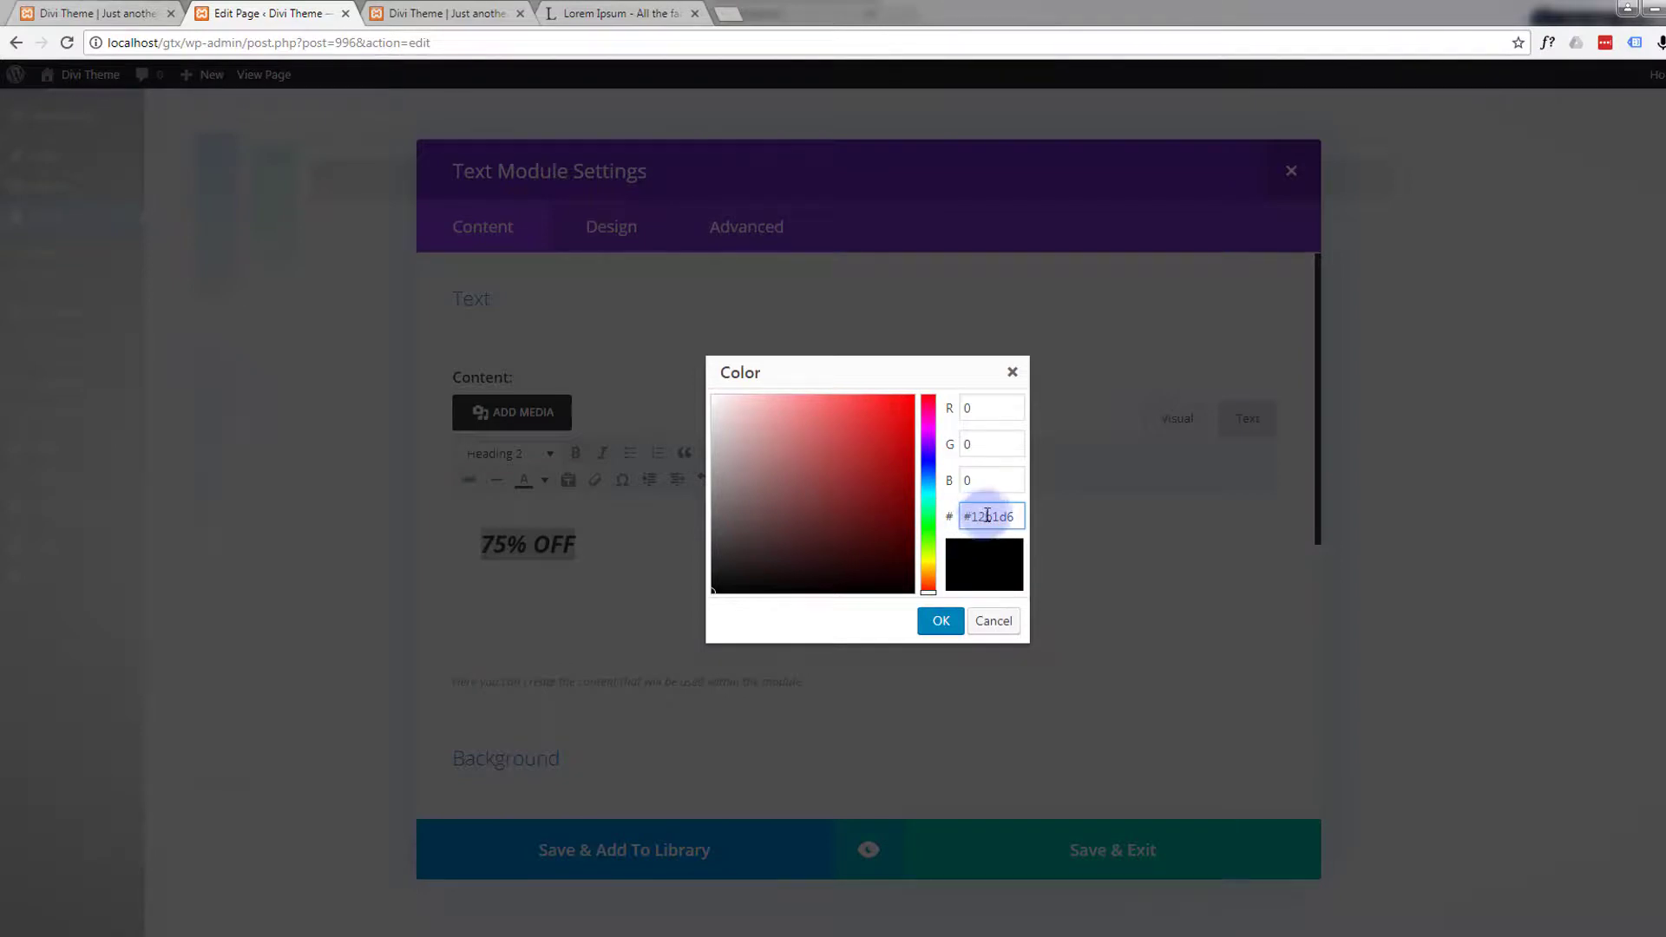
pyautogui.press('BackSpace')
pyautogui.click(996, 486)
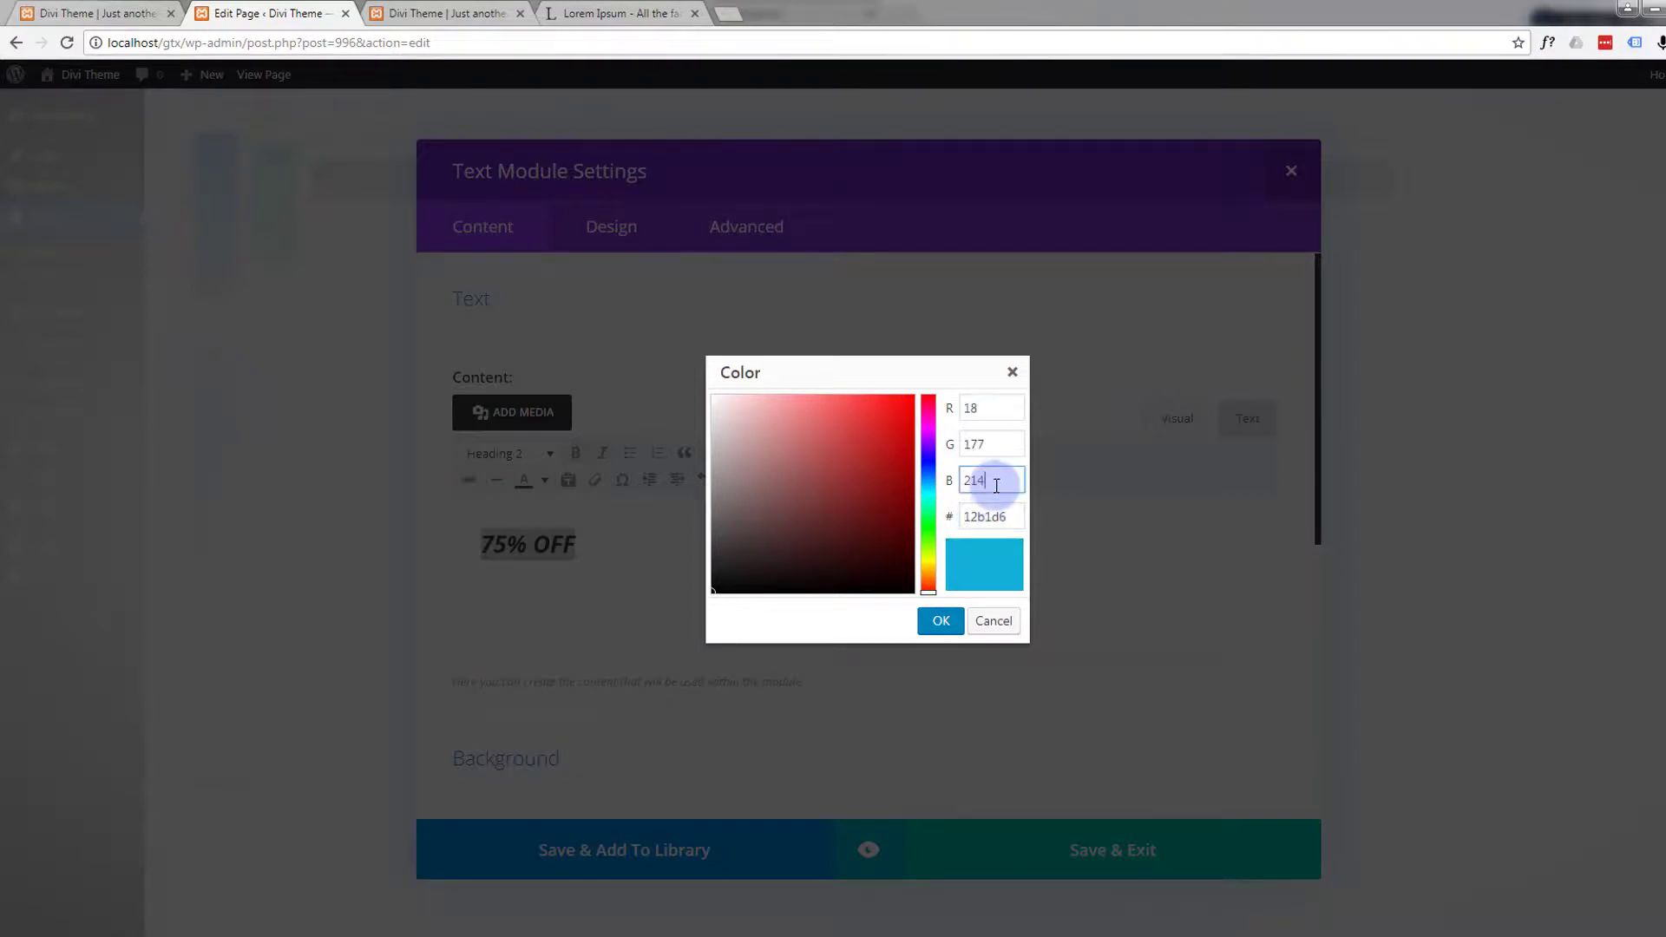
pyautogui.click(939, 631)
pyautogui.click(870, 852)
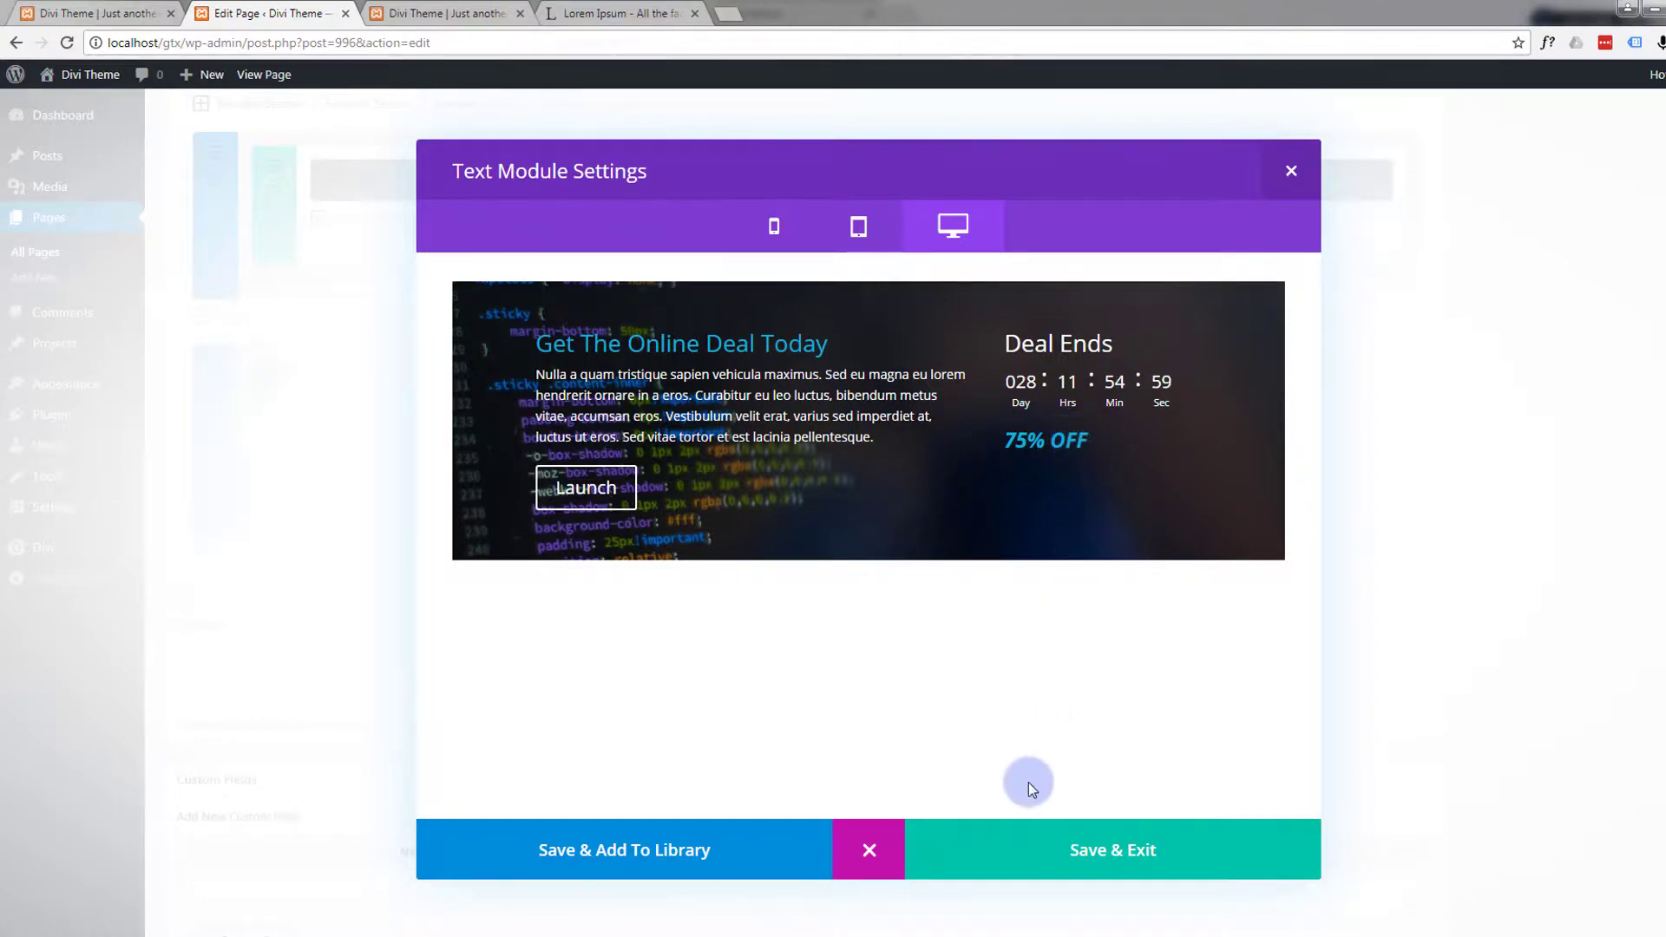
pyautogui.click(1040, 855)
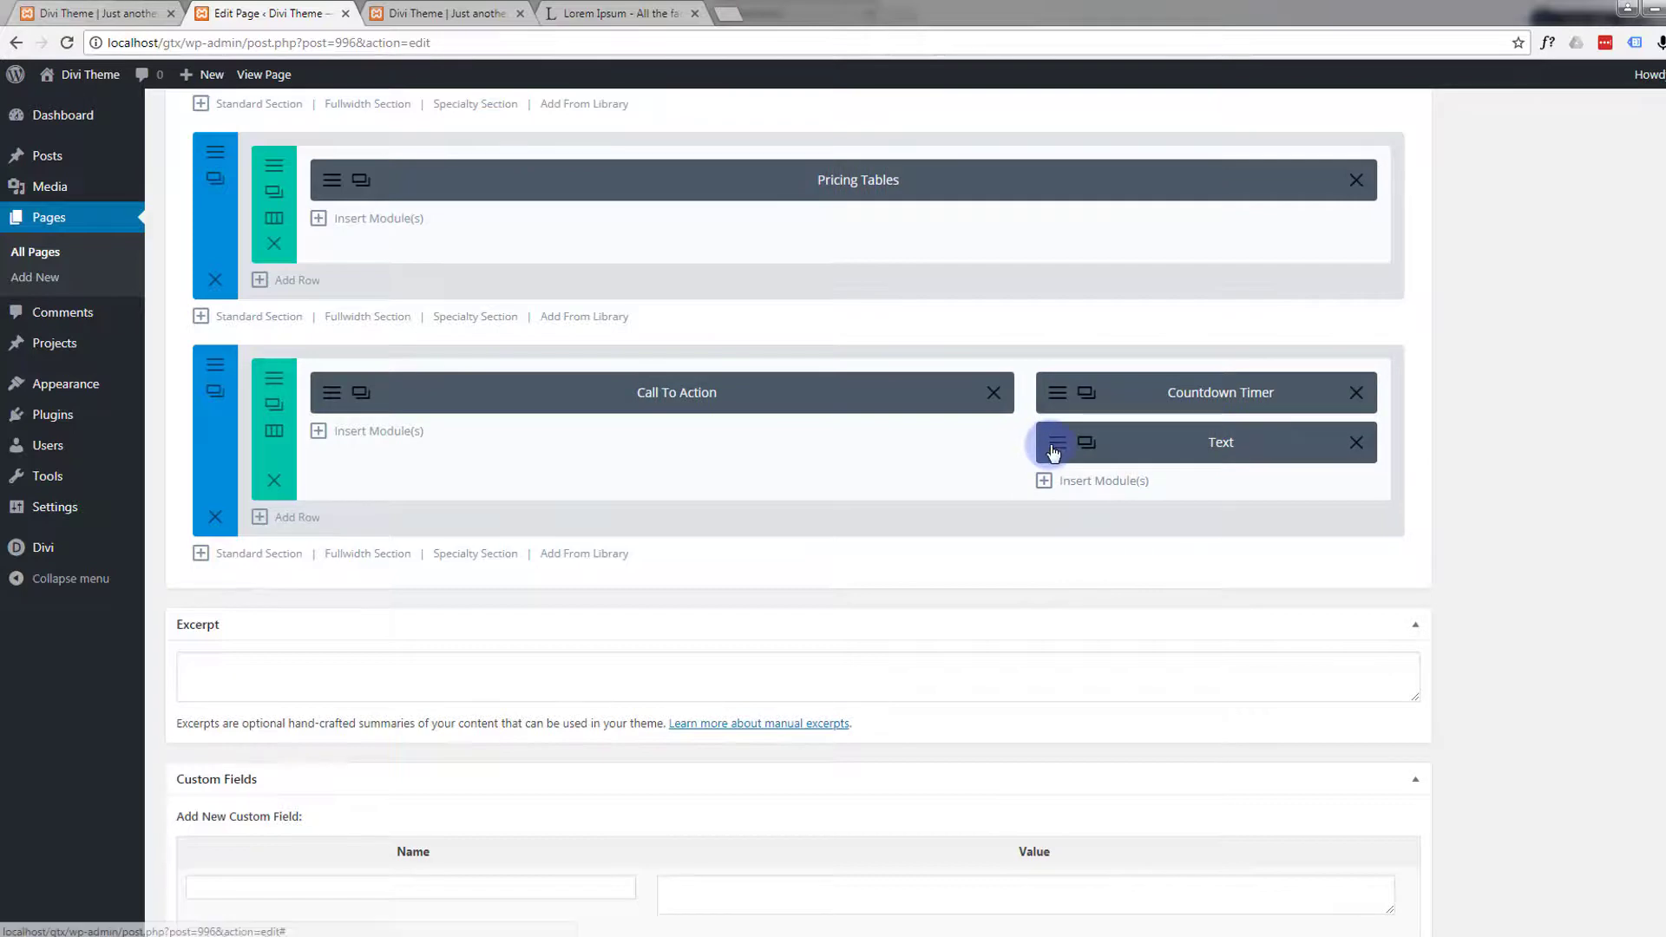
# - Set the Heading 2 Text Size of the "75% OFF" Text module to 52px, preview it and save the module
pyautogui.click(667, 466)
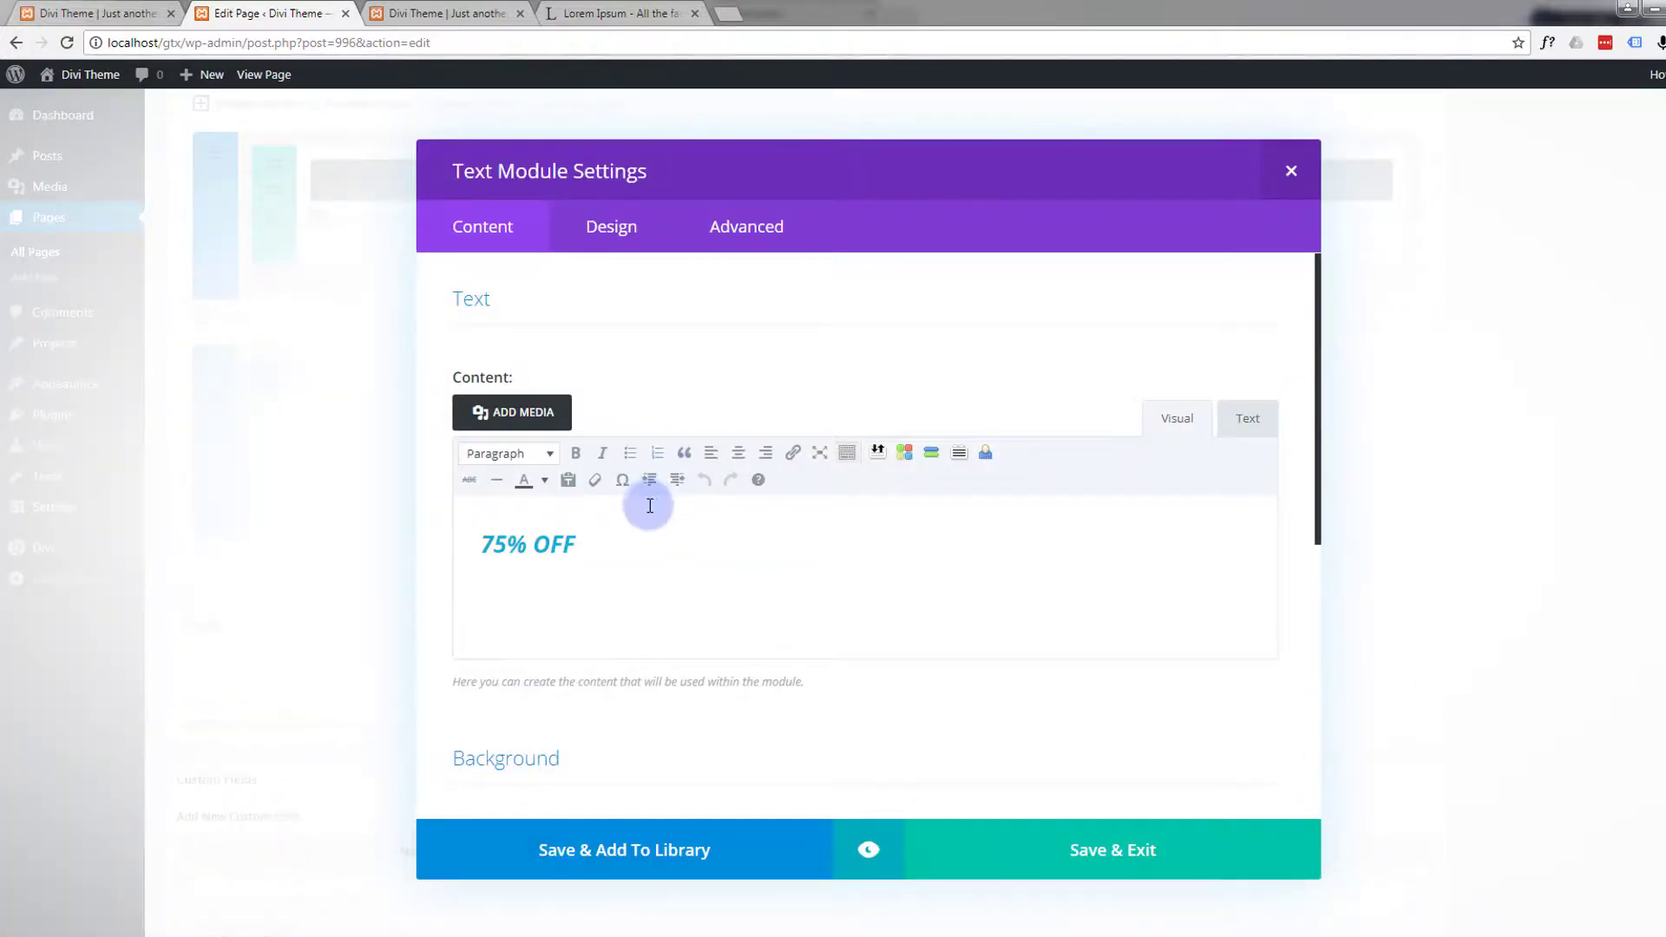
pyautogui.click(631, 226)
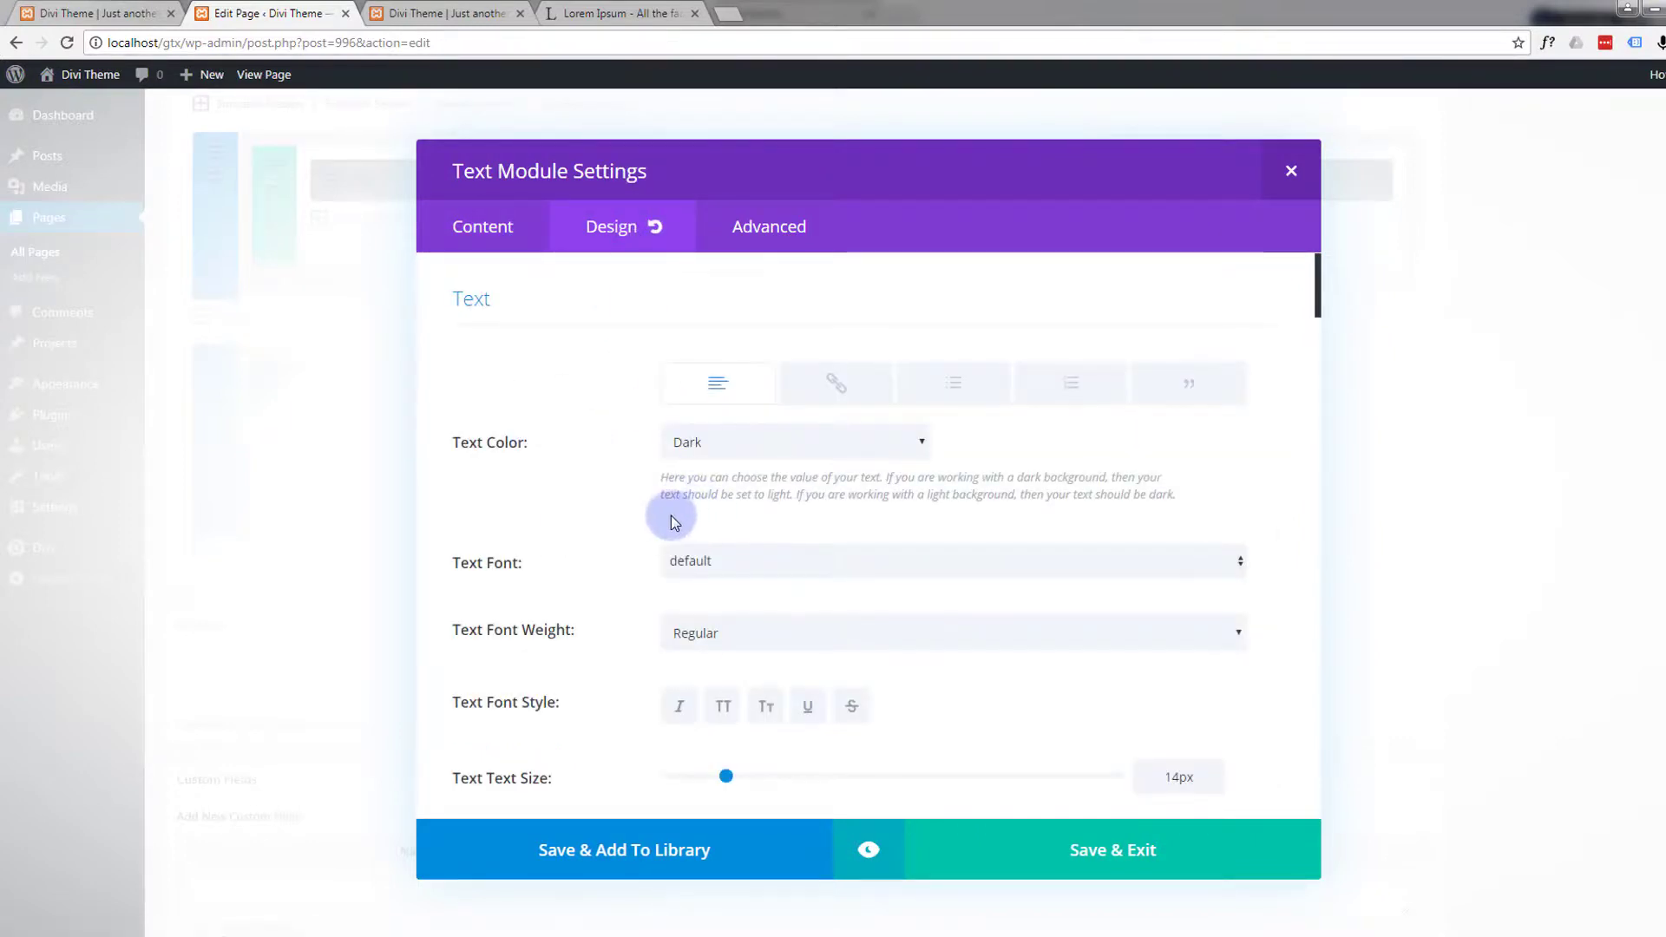
pyautogui.scroll(-1, 670, 516)
pyautogui.scroll(-7, 668, 514)
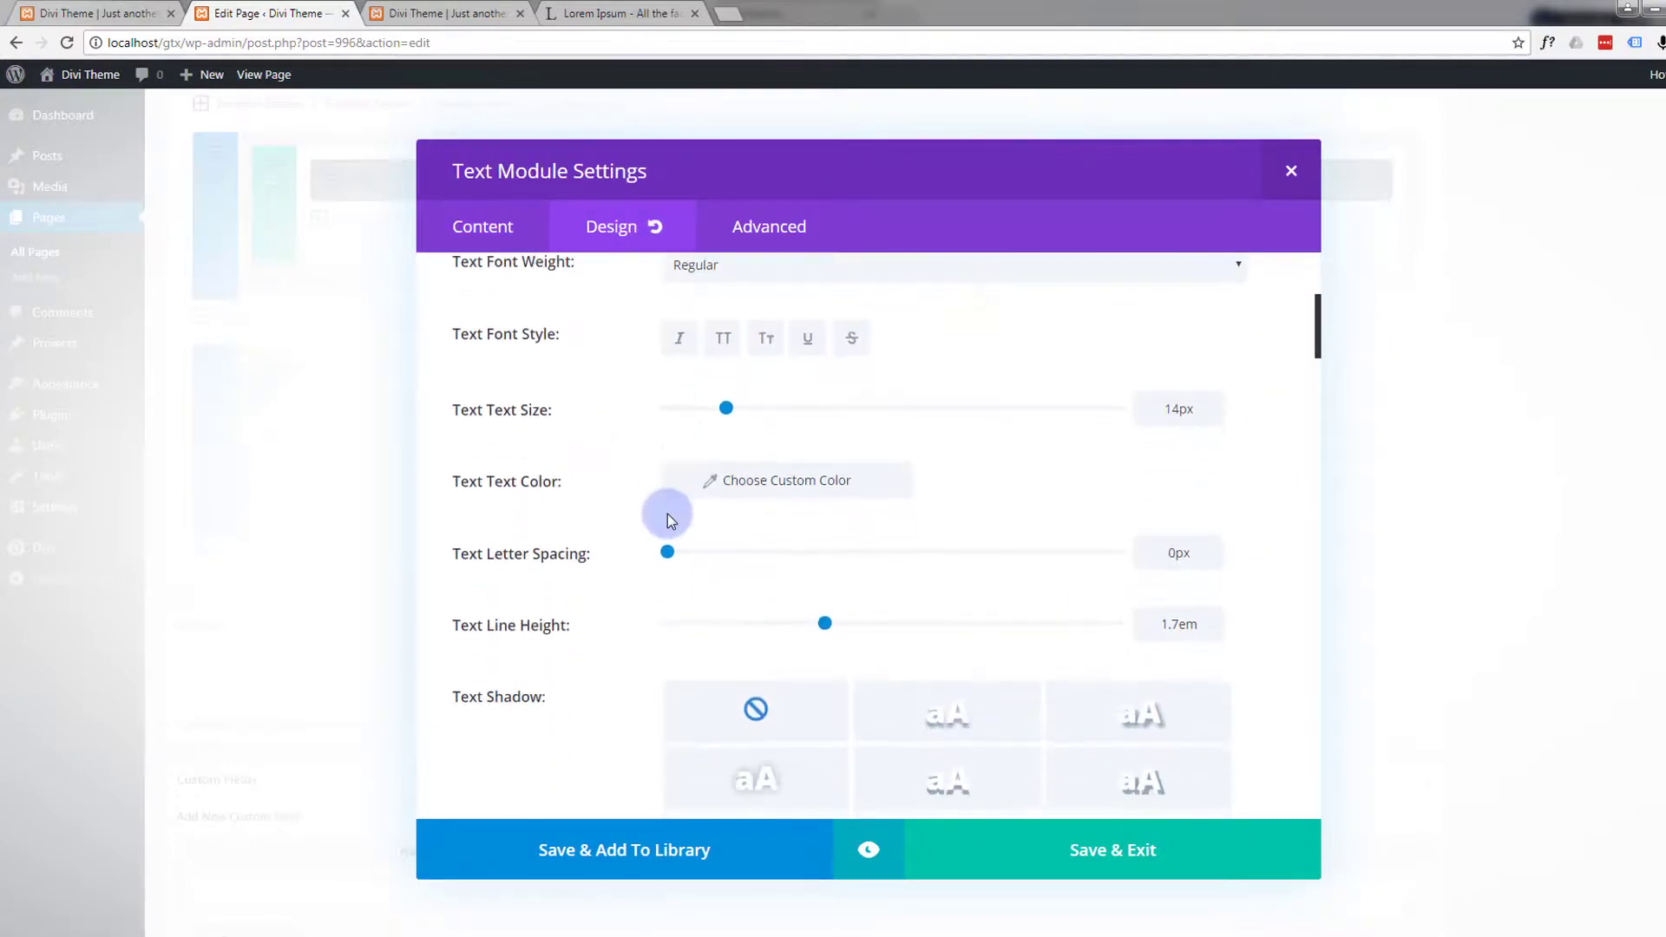
pyautogui.scroll(-3, 668, 514)
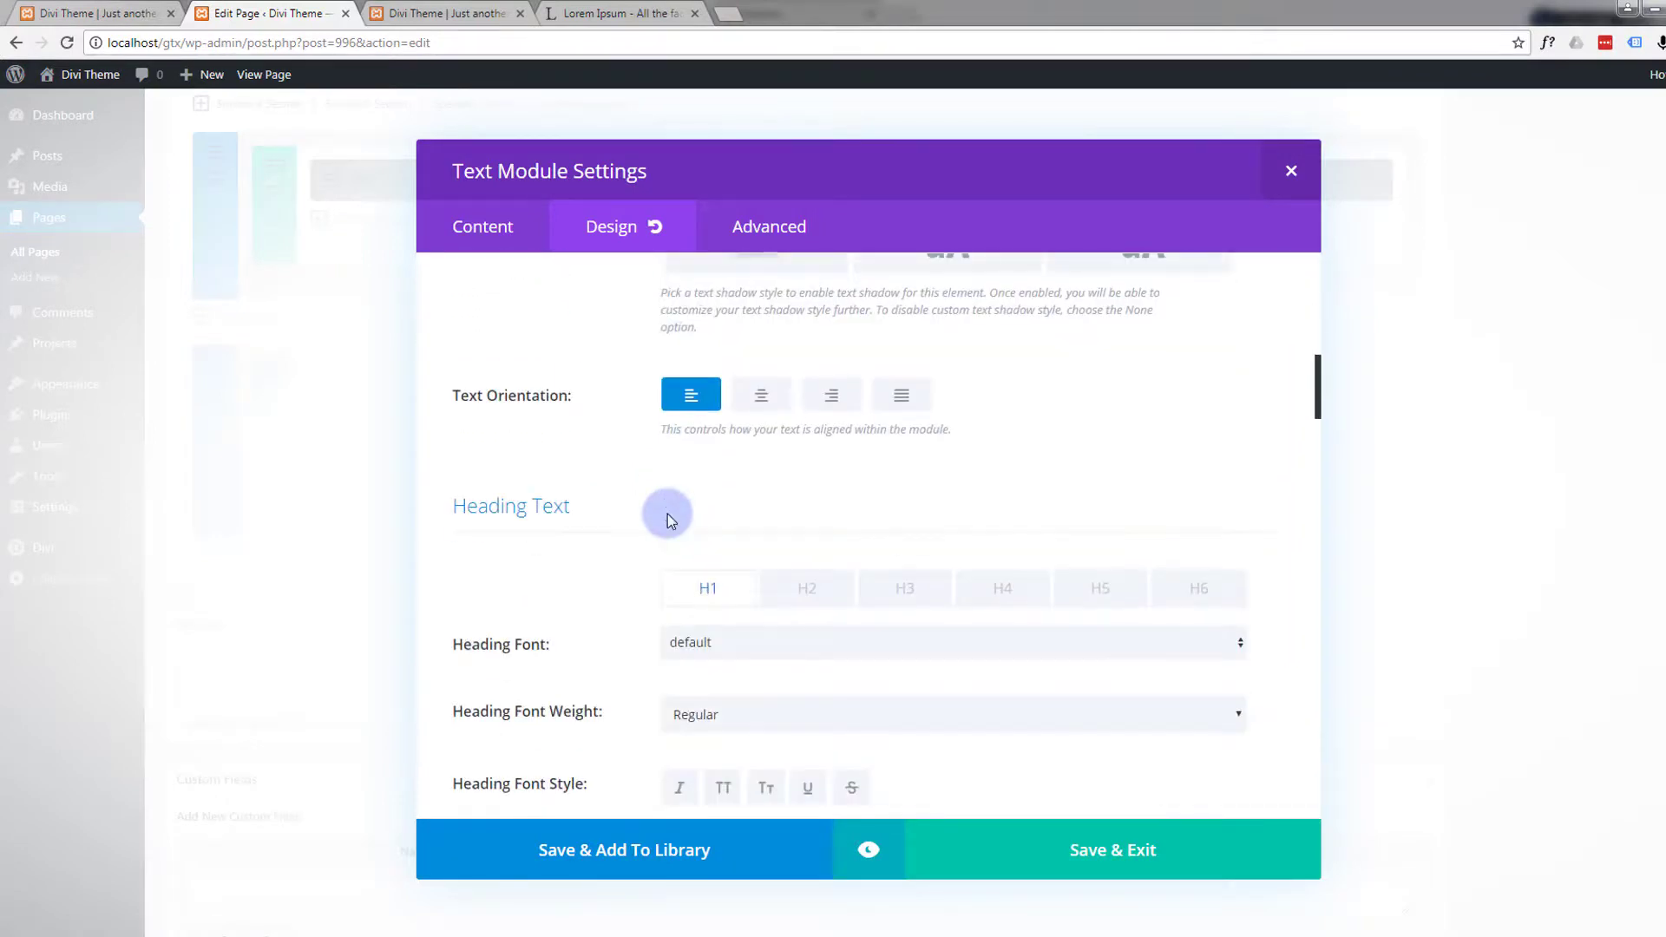
pyautogui.scroll(-1, 669, 514)
pyautogui.click(806, 412)
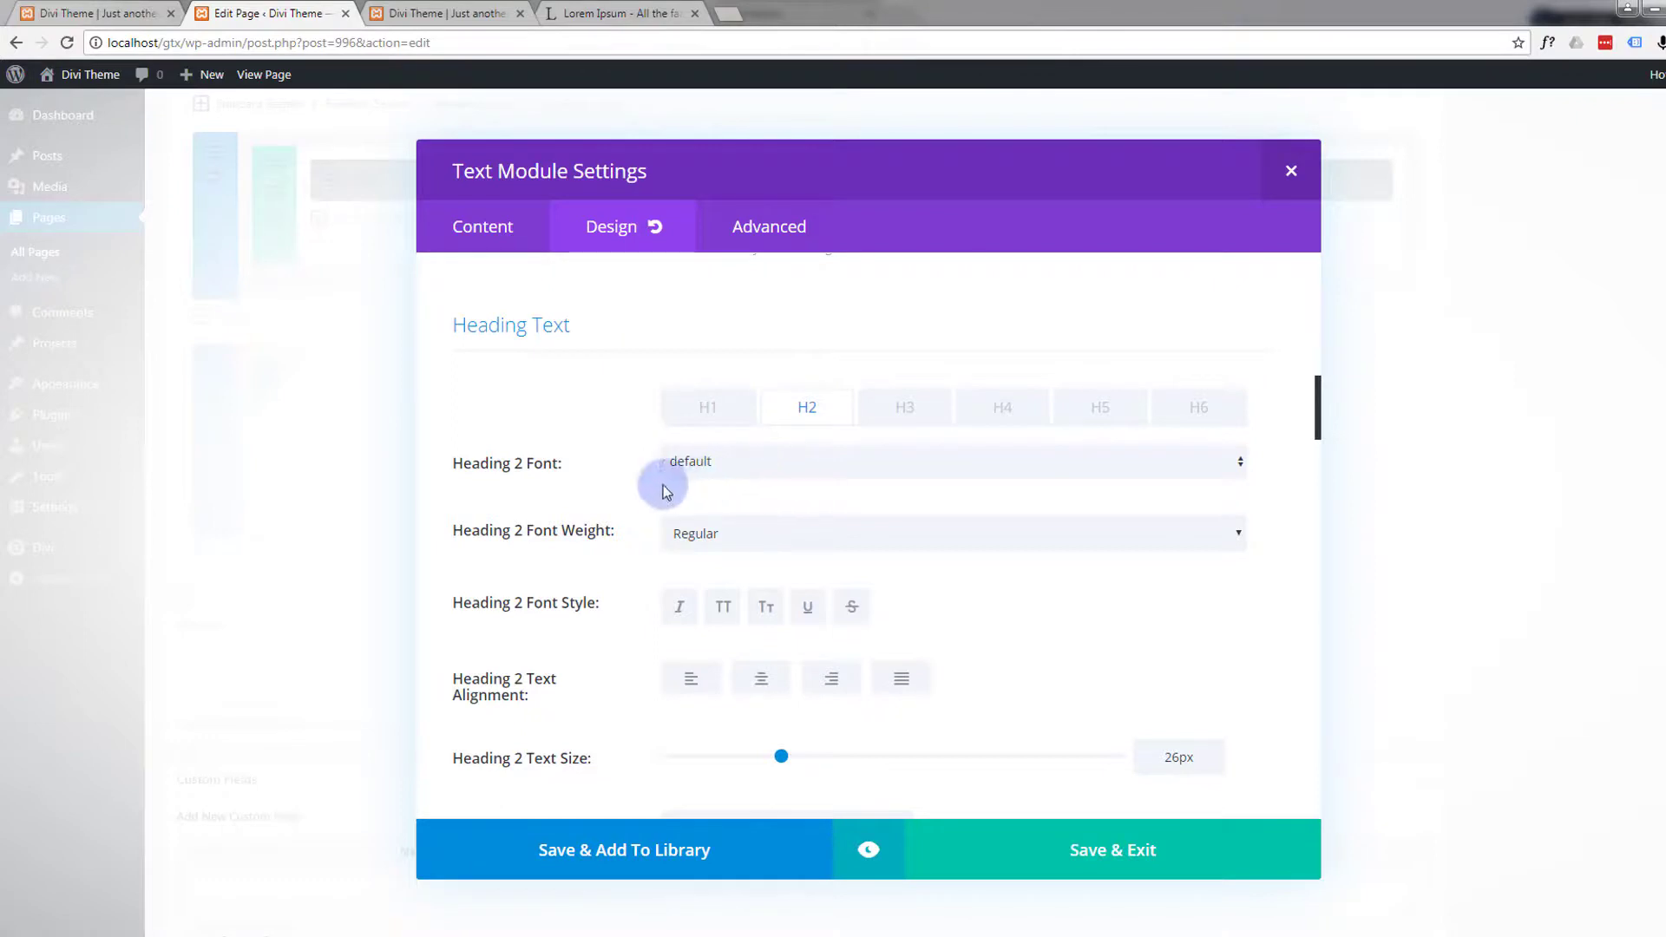
pyautogui.scroll(-2, 691, 537)
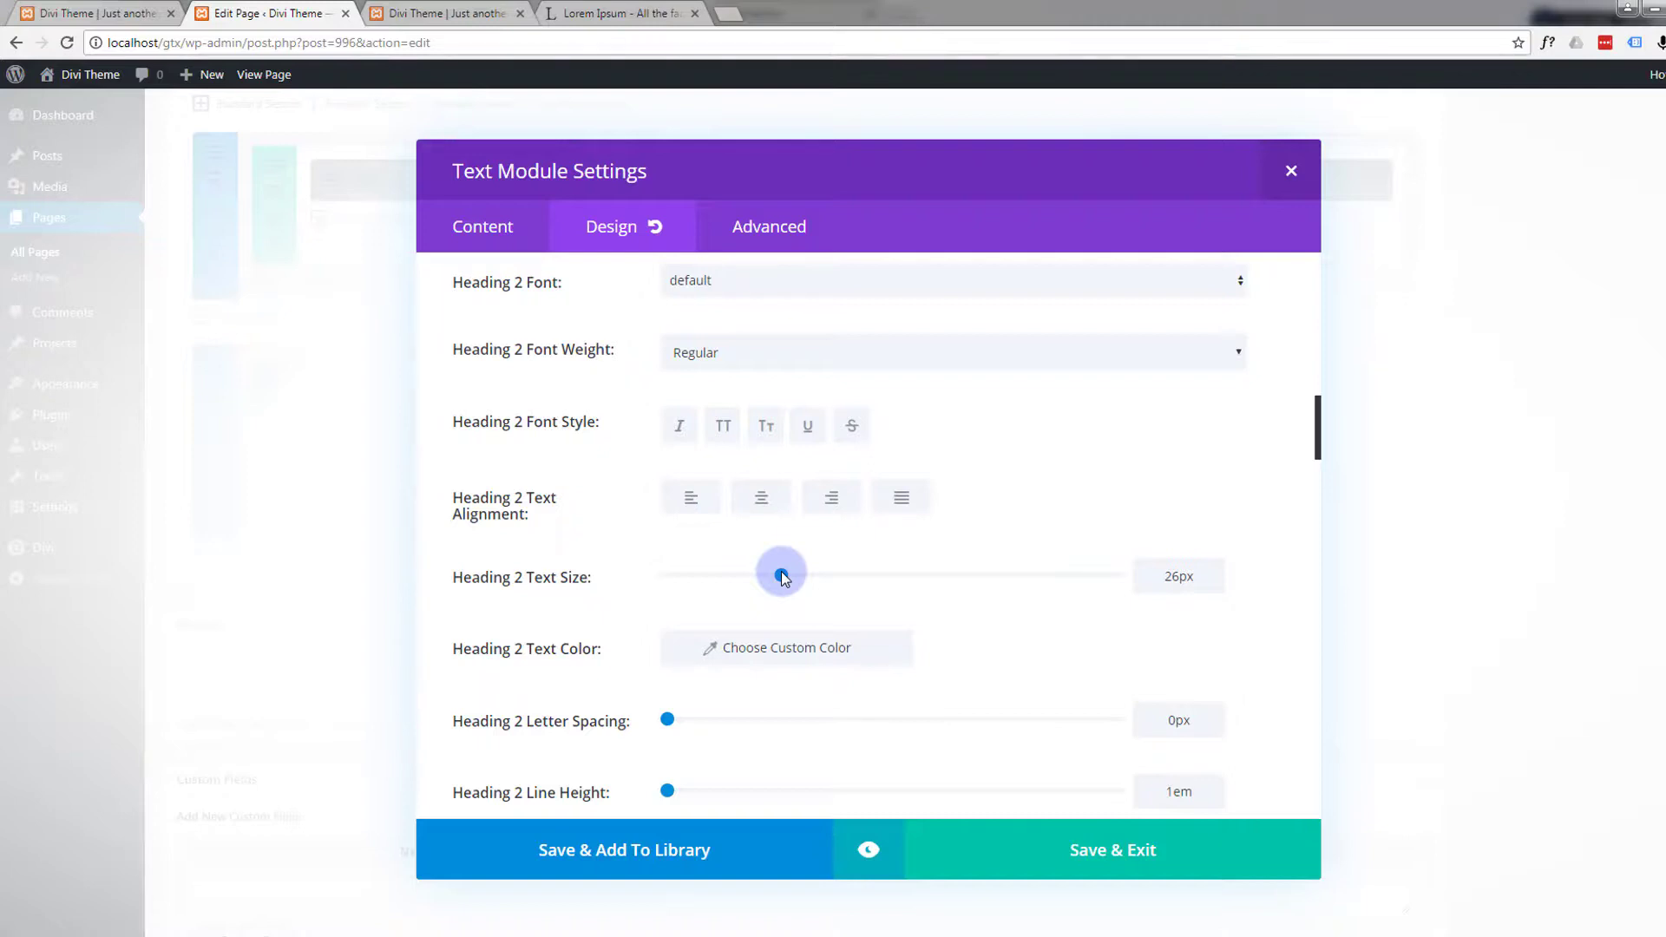
pyautogui.moveTo(782, 576); pyautogui.dragTo(902, 577)
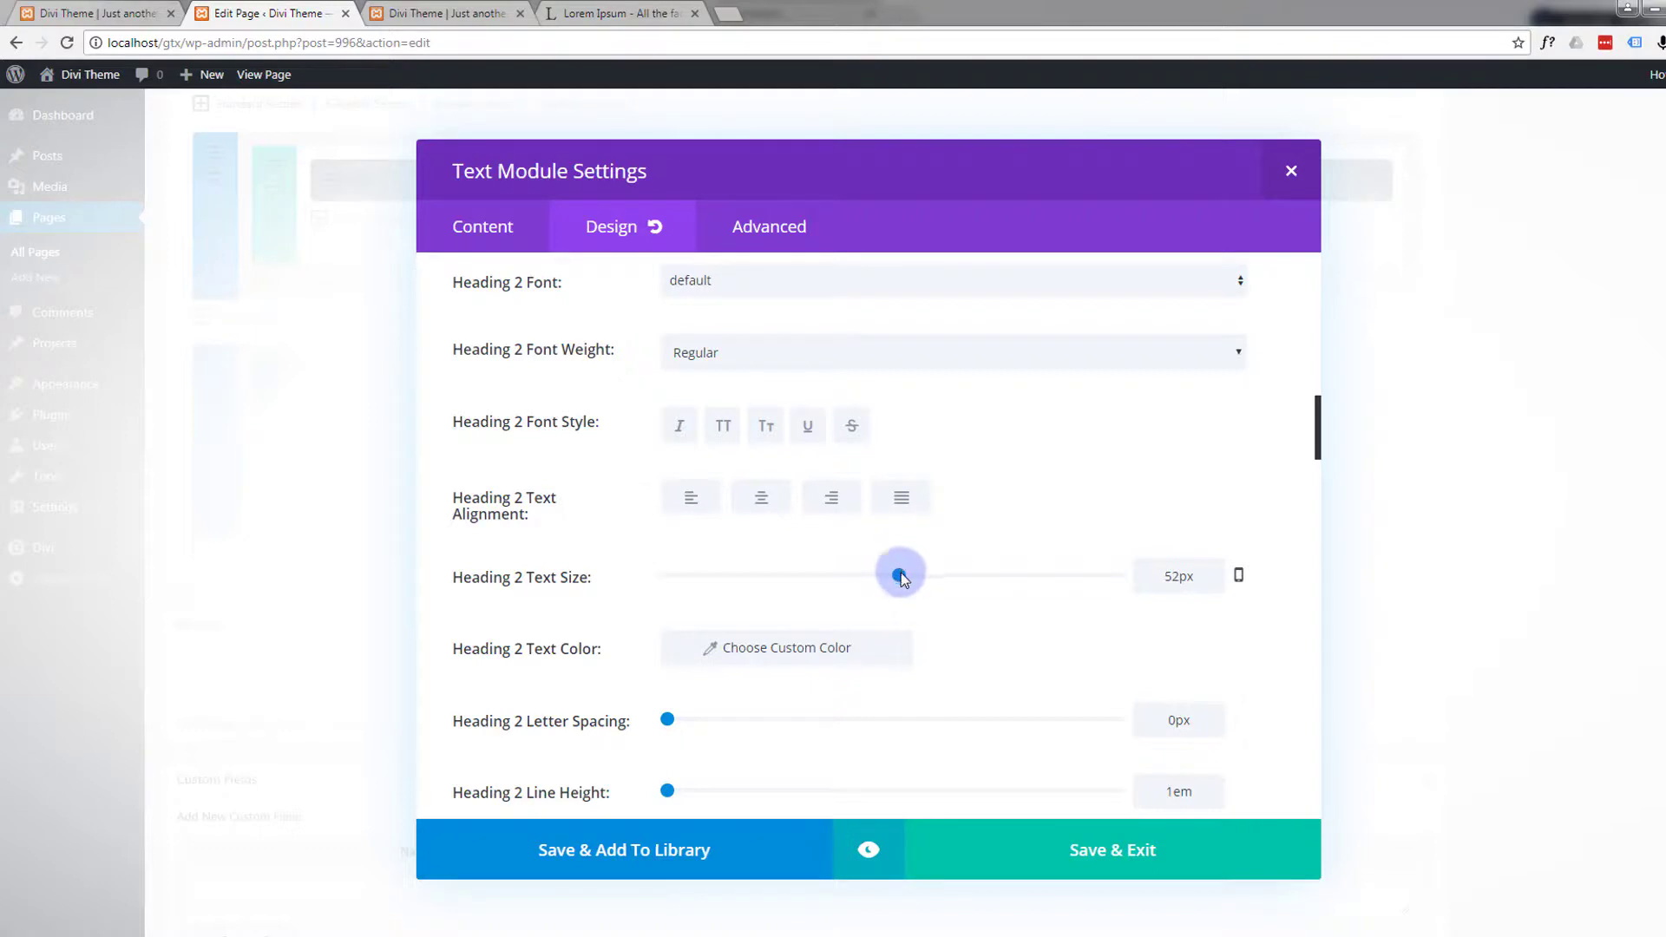
pyautogui.click(868, 848)
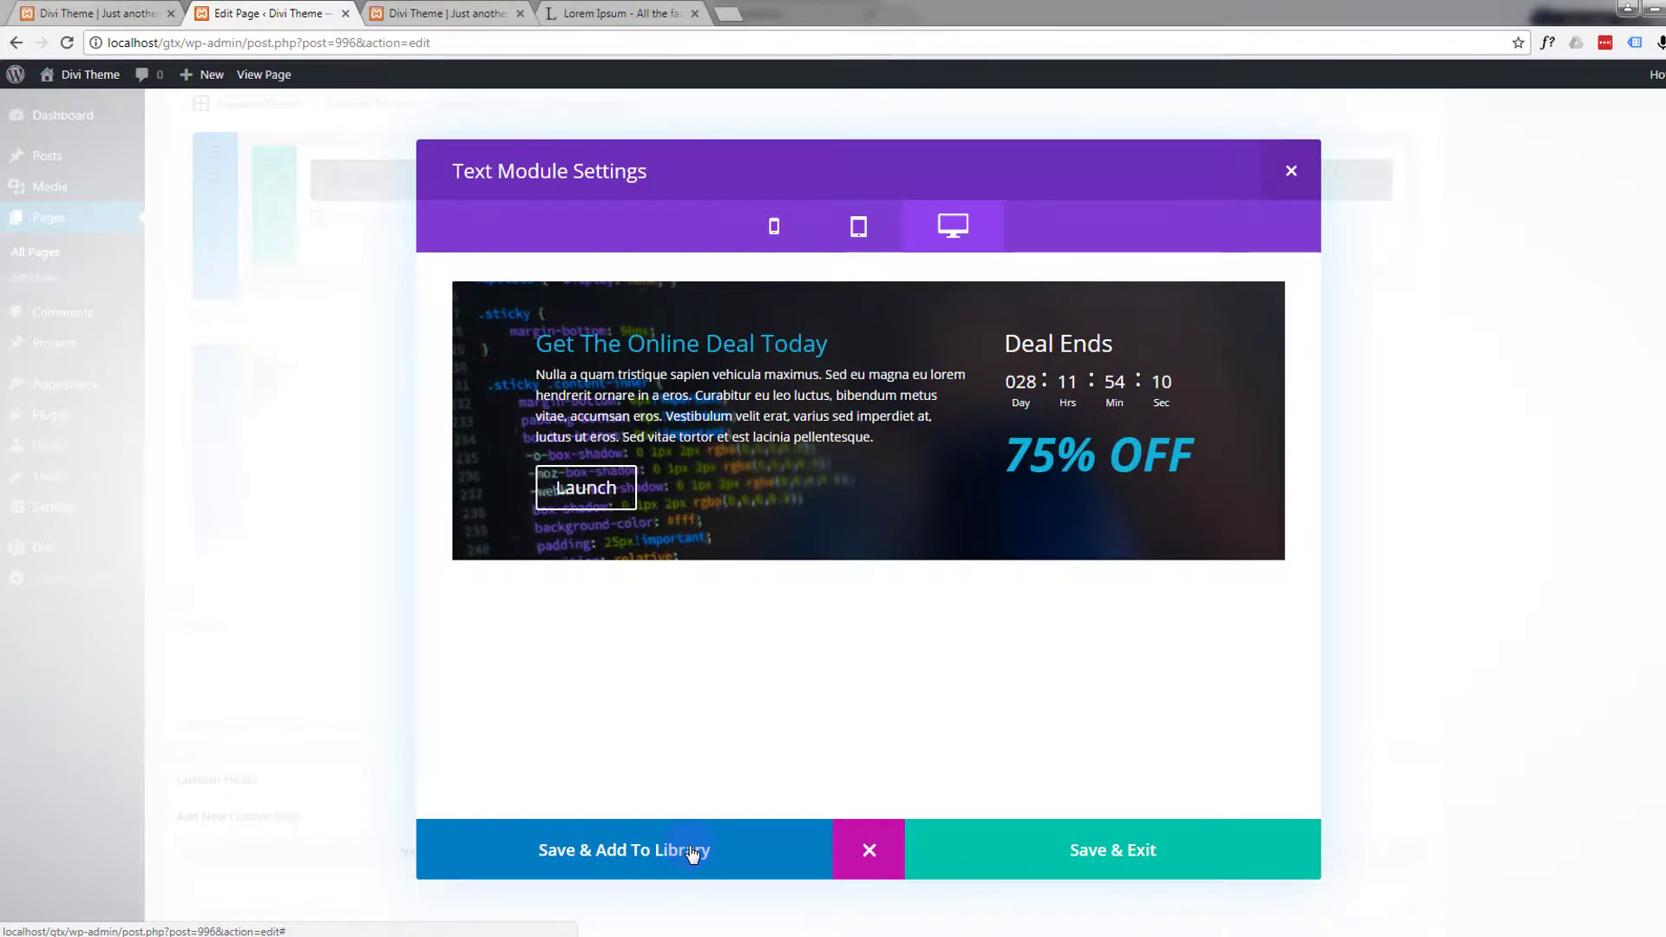
pyautogui.click(1090, 850)
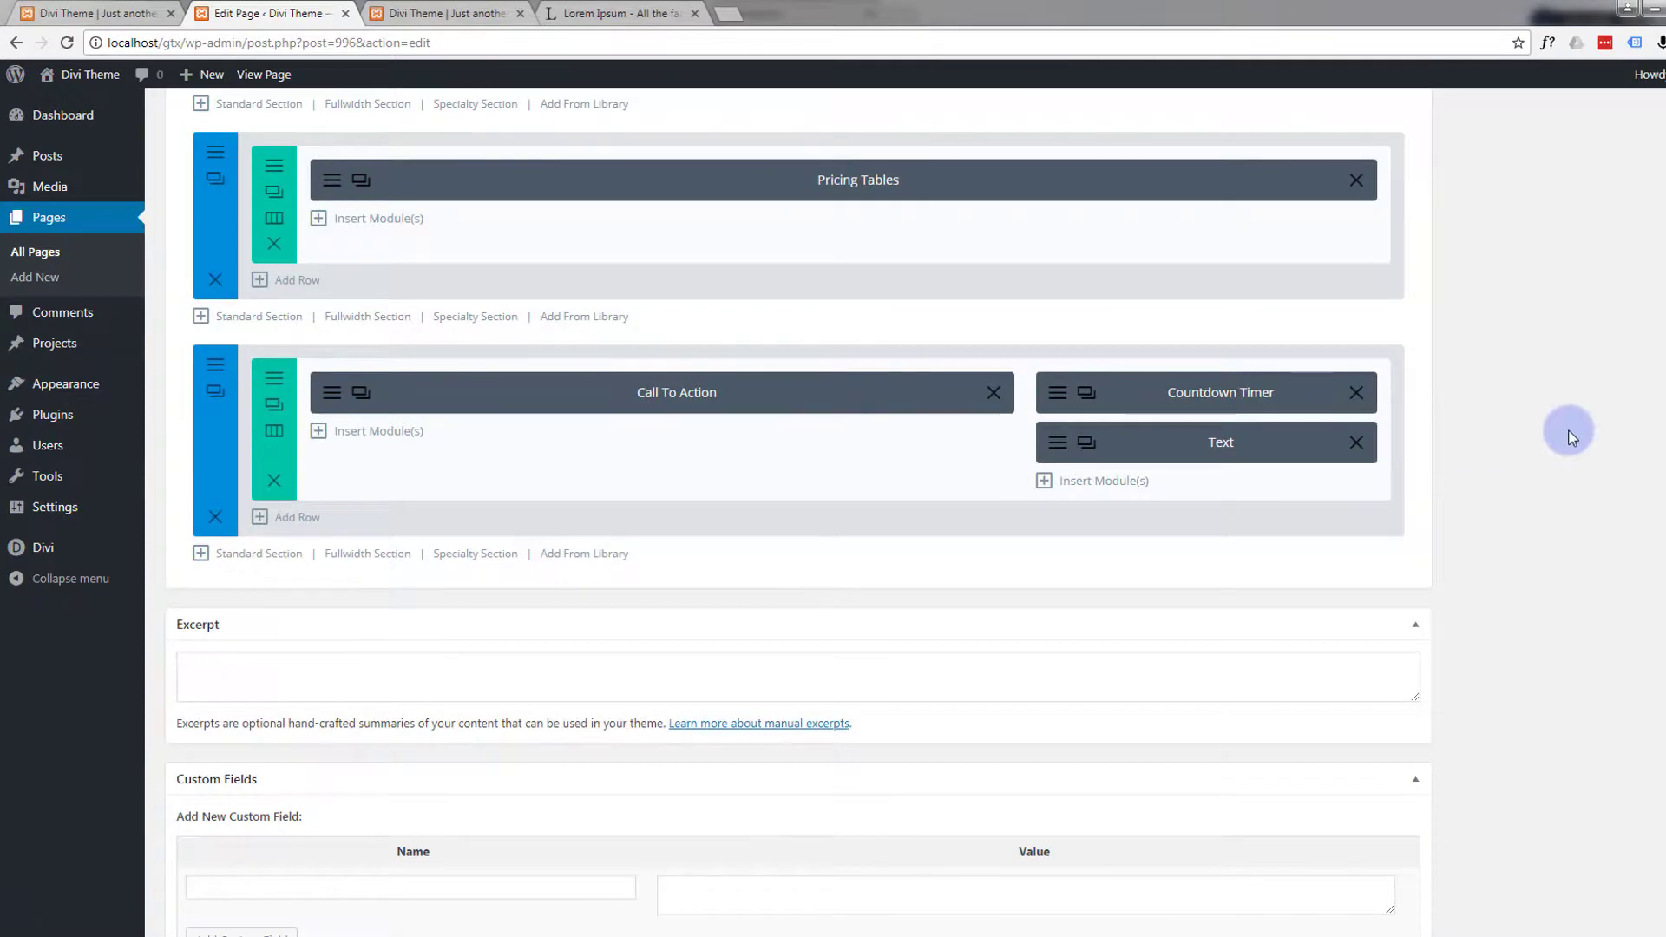
# - Update the published One Page page to save the latest changes to its modules
pyautogui.scroll(20, 1571, 436)
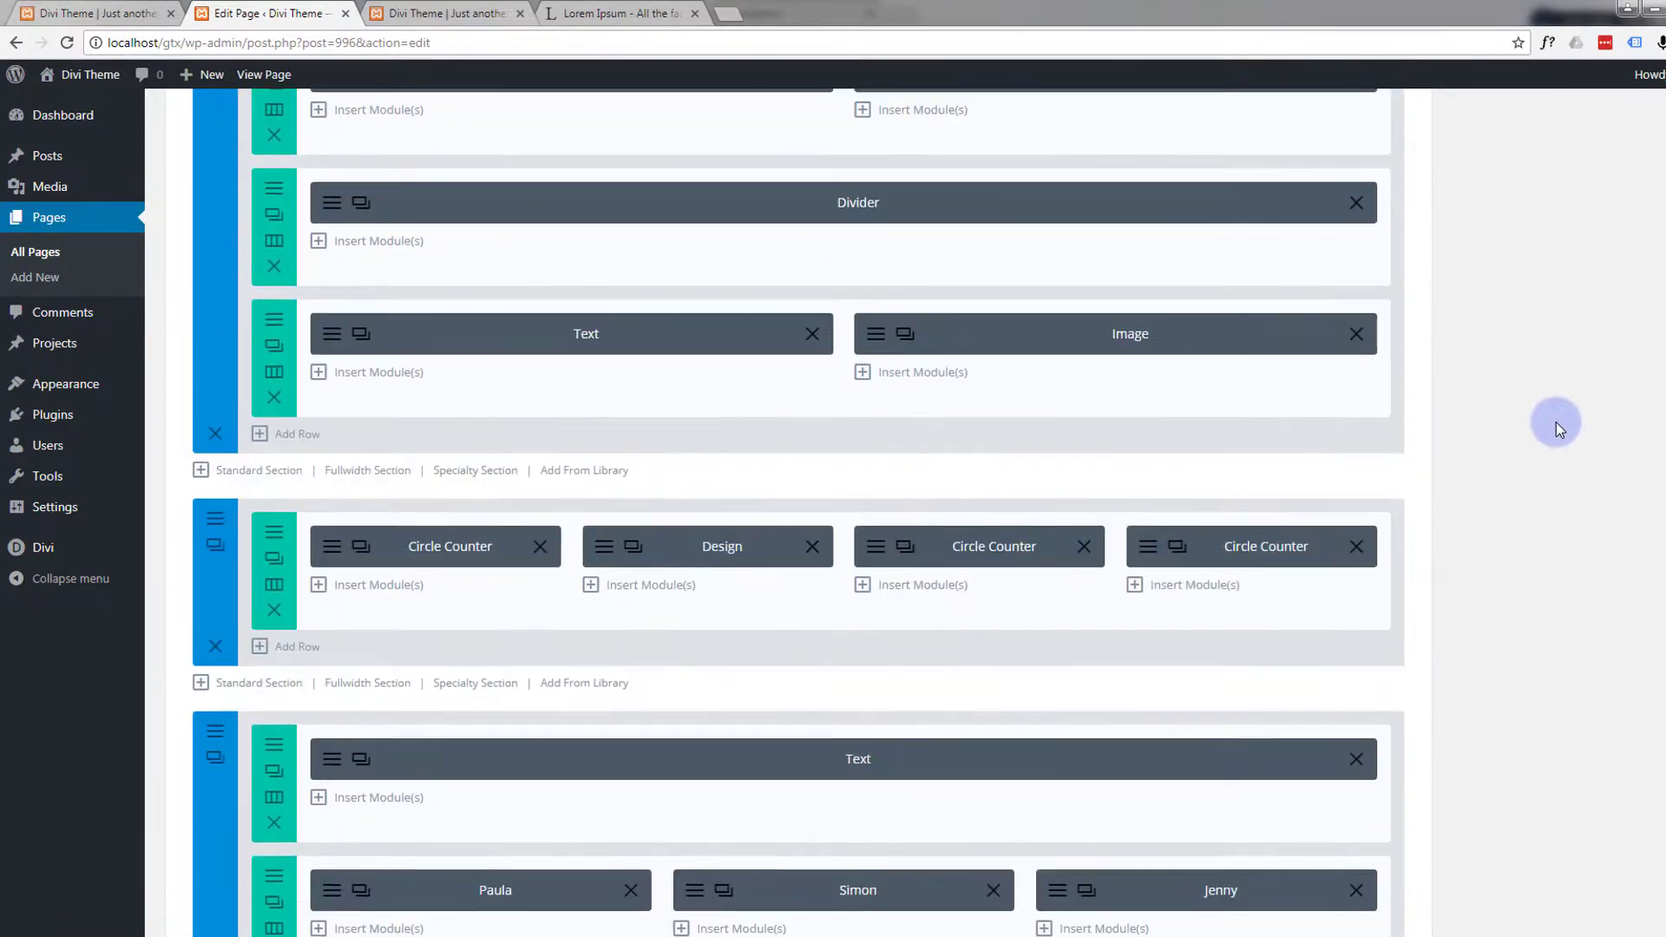
pyautogui.scroll(6, 1555, 422)
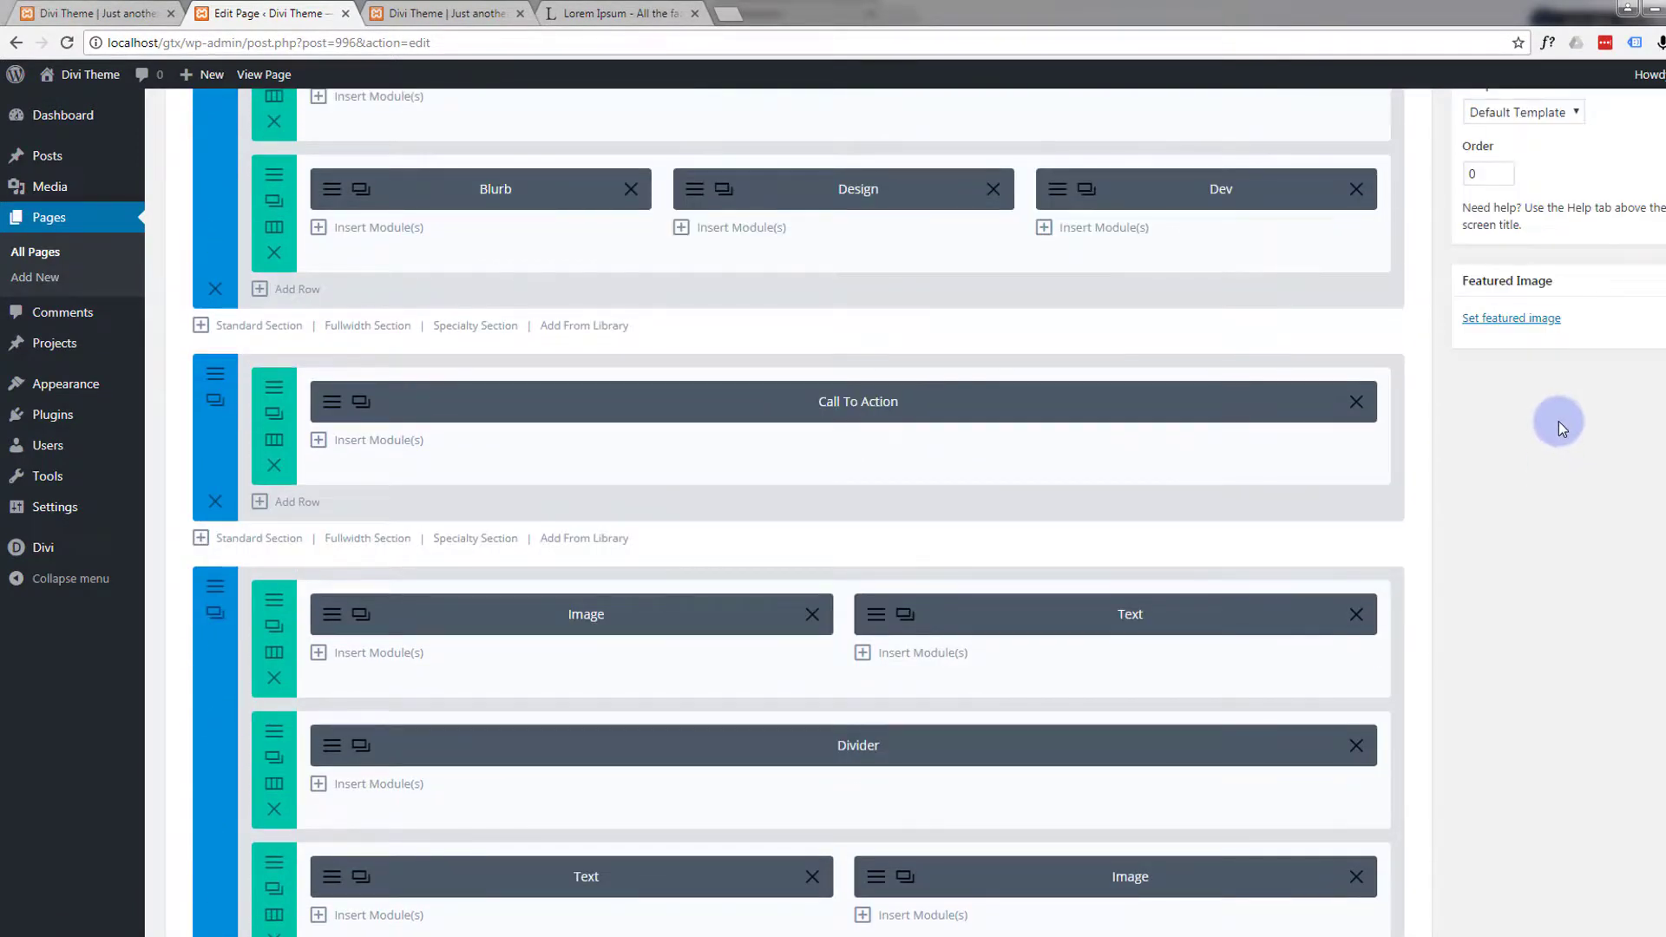
pyautogui.scroll(7, 1558, 420)
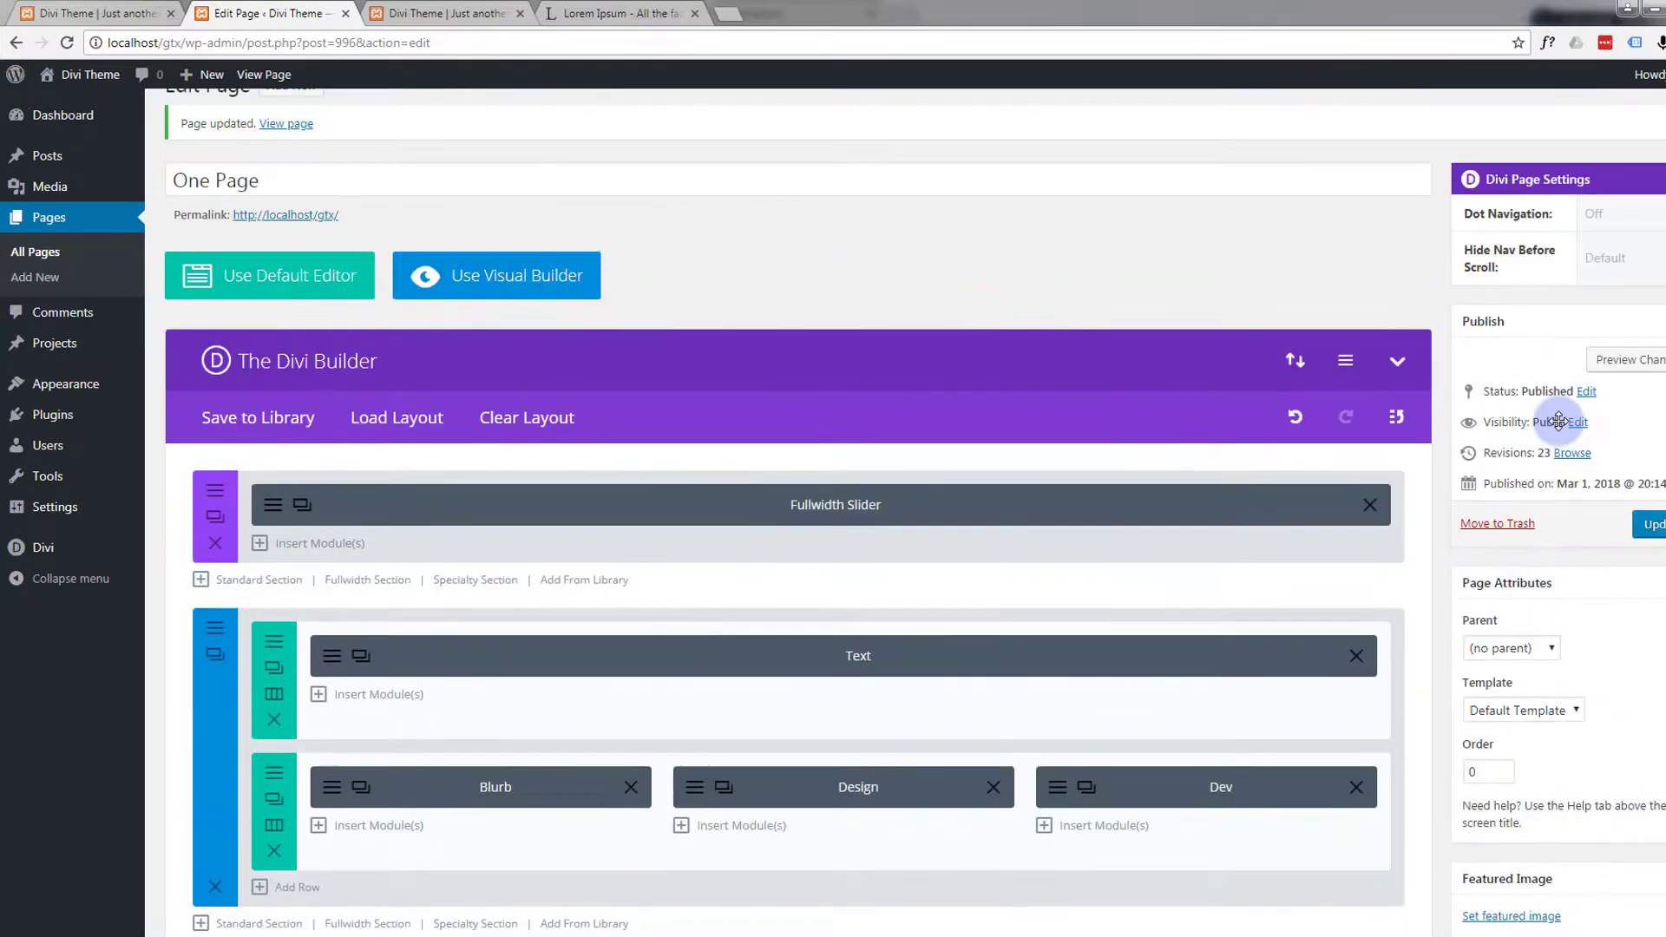
pyautogui.scroll(1, 1558, 420)
pyautogui.click(1653, 561)
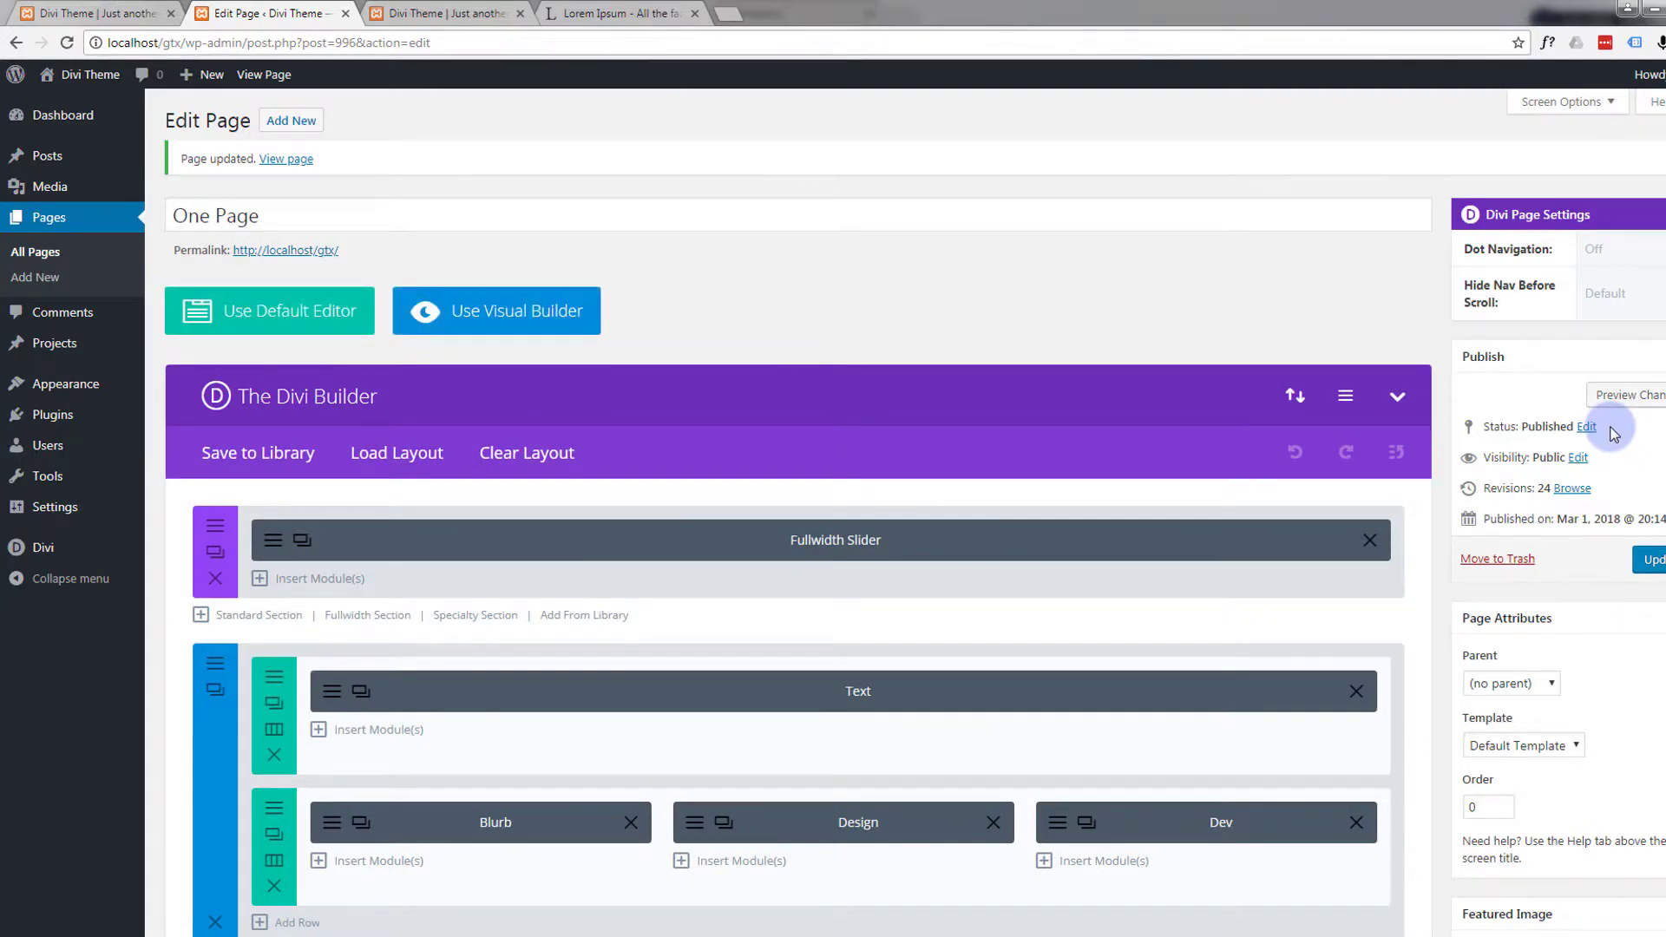
# - Preview the page, examine the pricing tables and the parallax deal section with its countdown and "75% OFF" text, and return to the page editor
pyautogui.click(1612, 396)
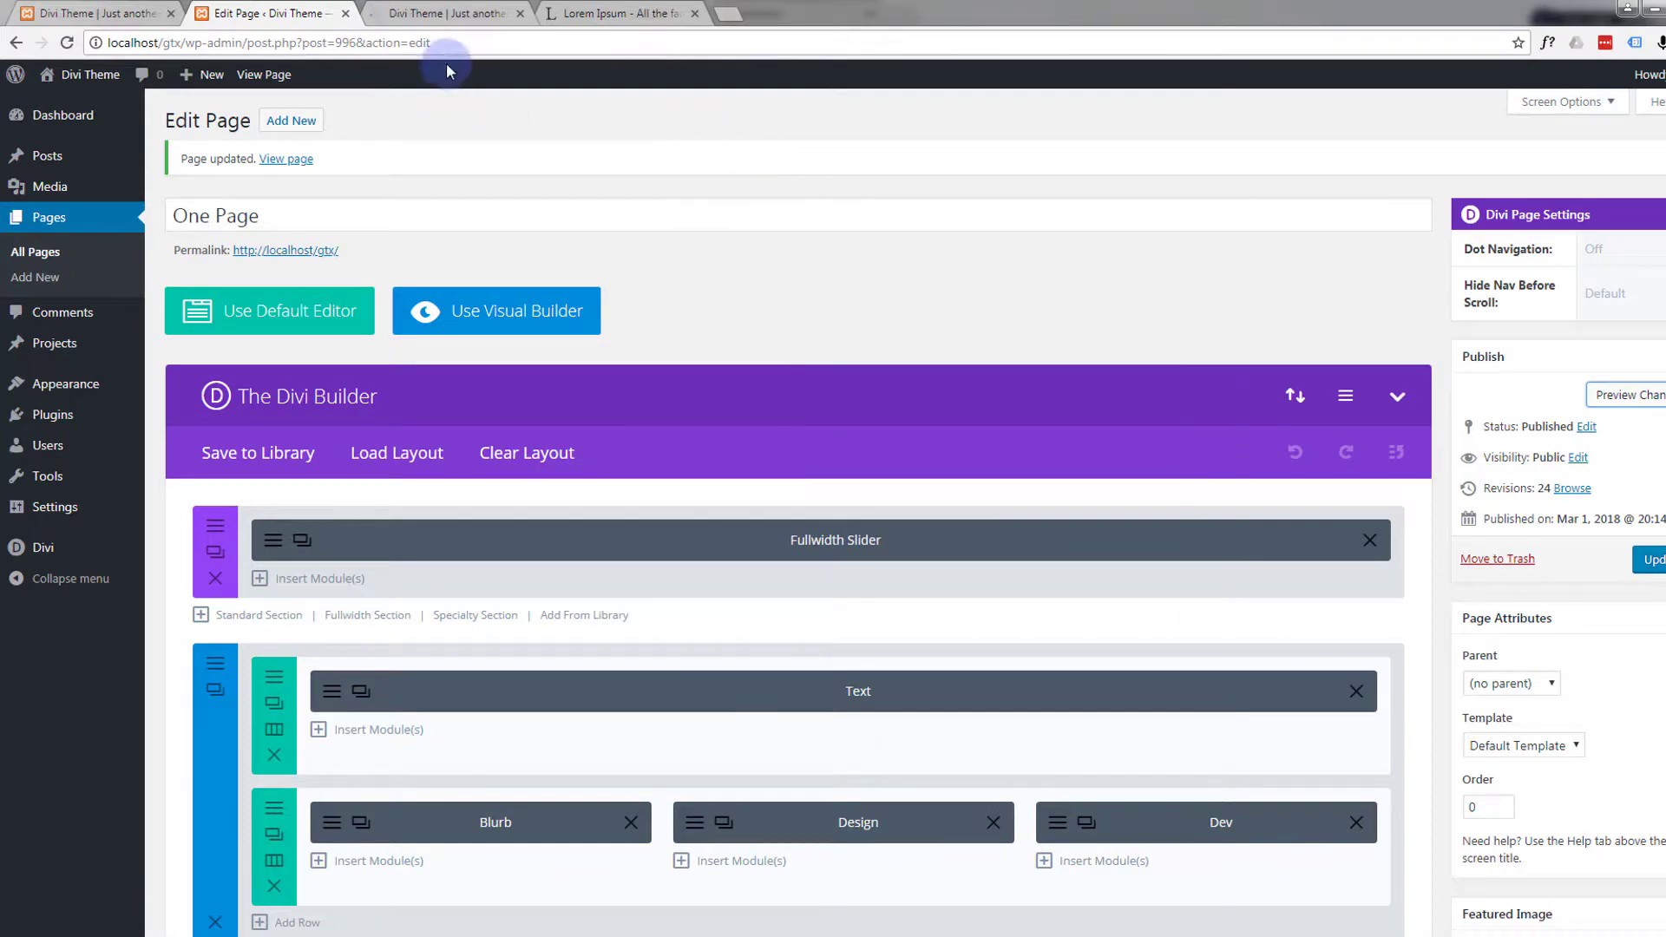
pyautogui.click(430, 13)
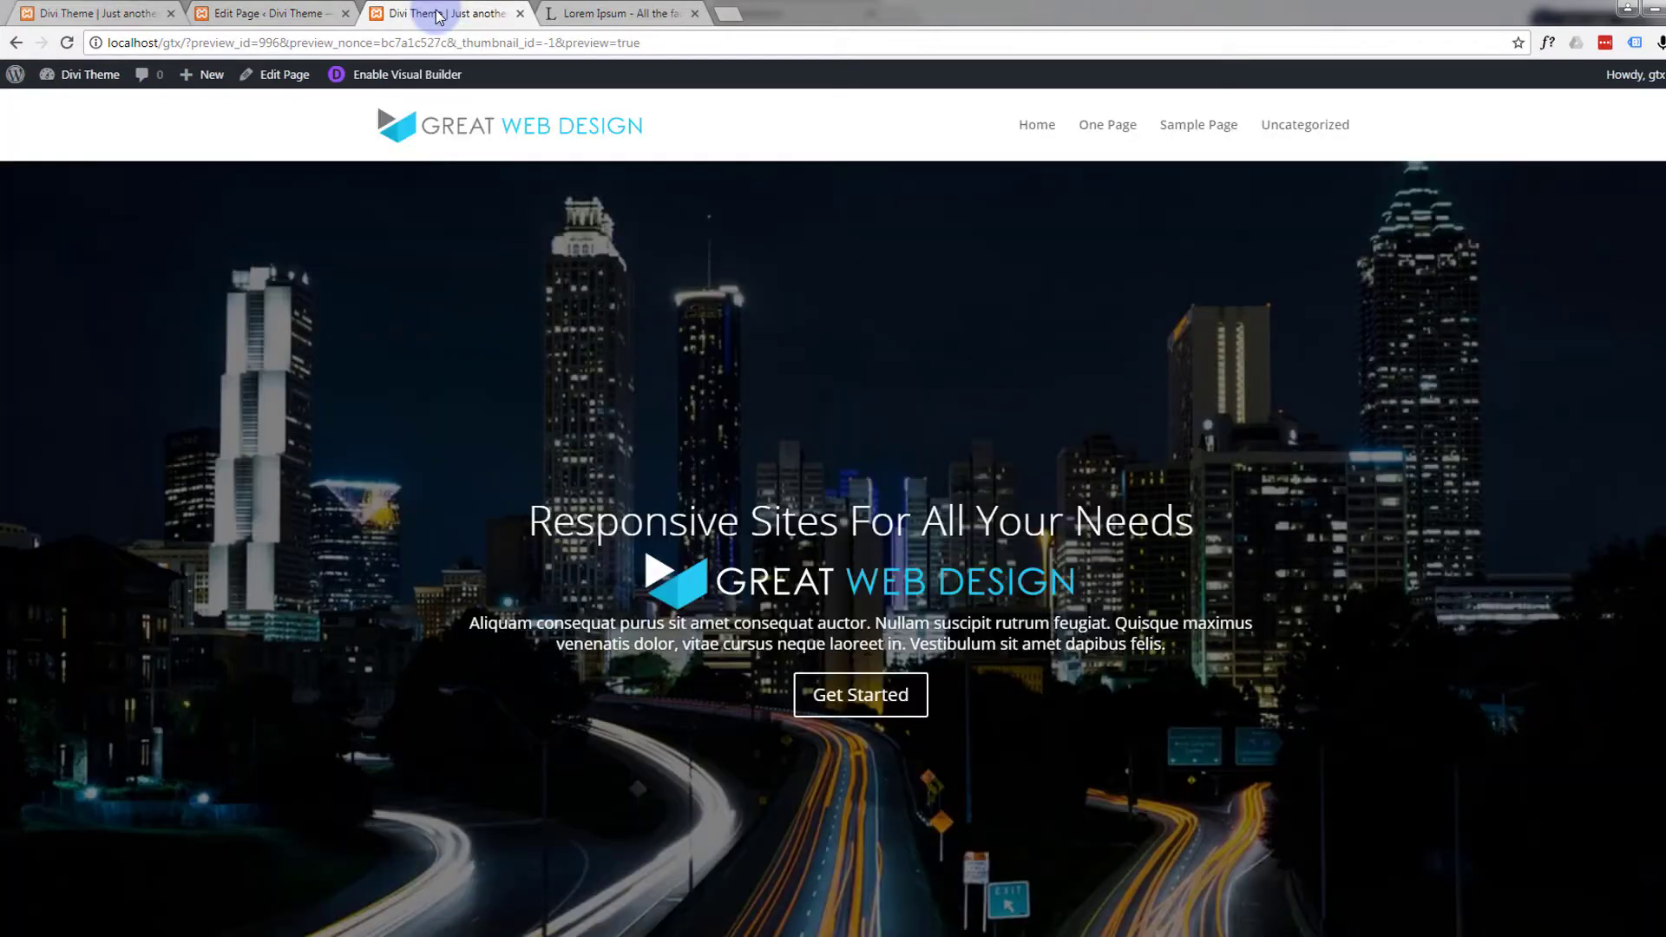
pyautogui.scroll(-10, 415, 345)
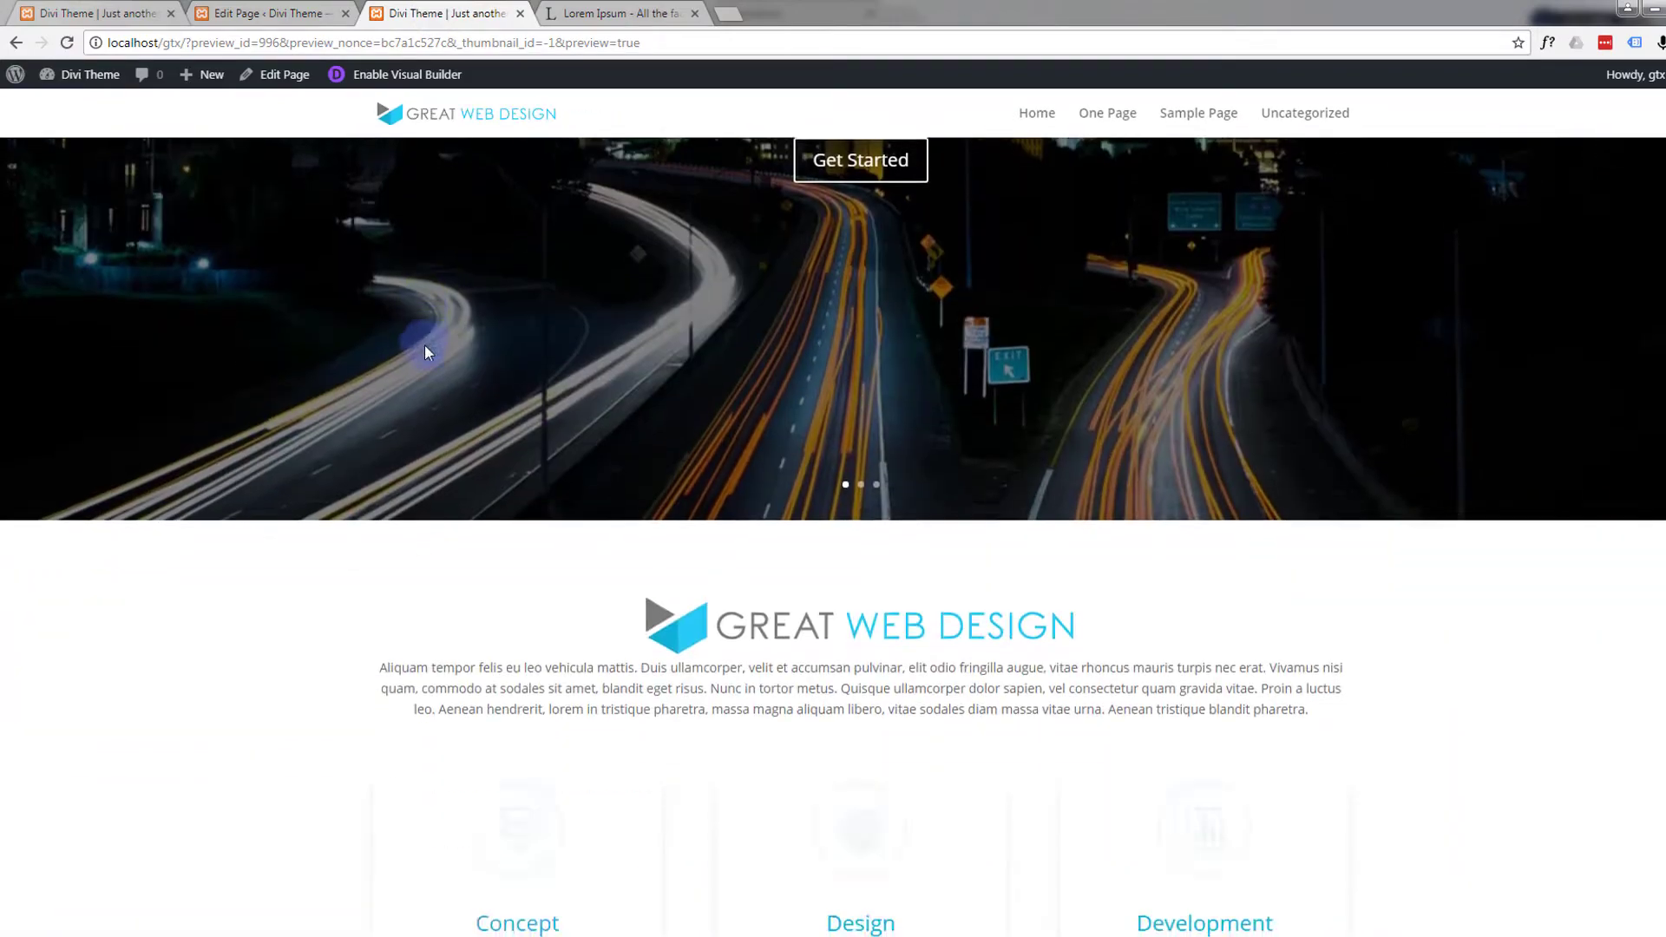
pyautogui.scroll(-11, 427, 344)
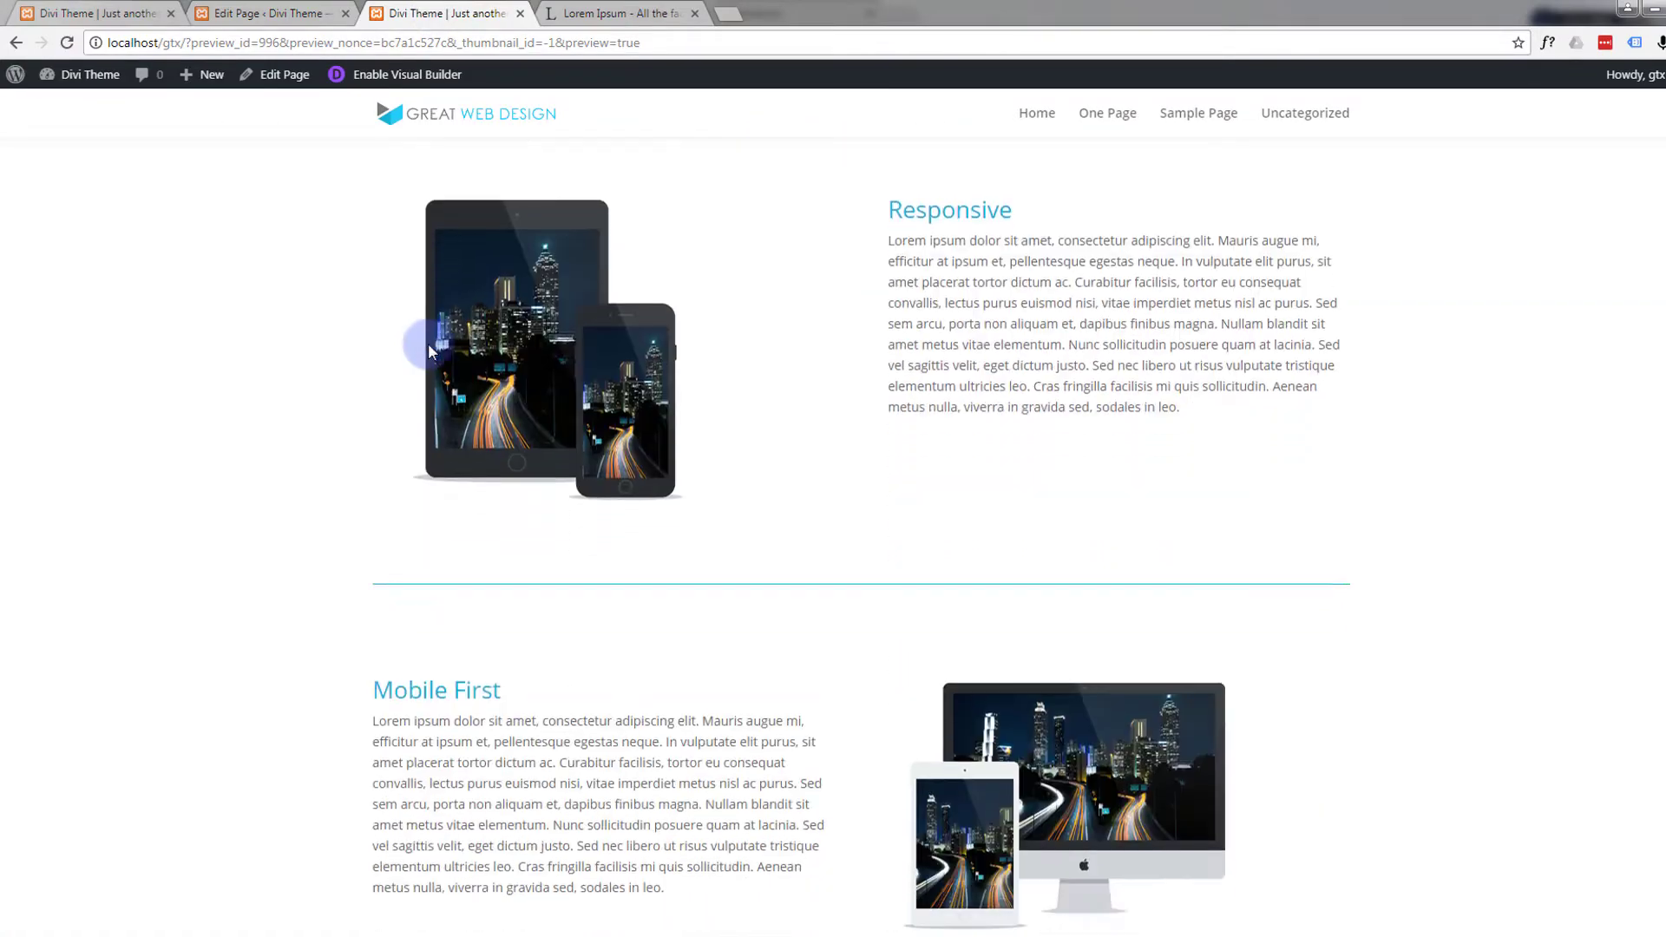
pyautogui.scroll(-12, 430, 344)
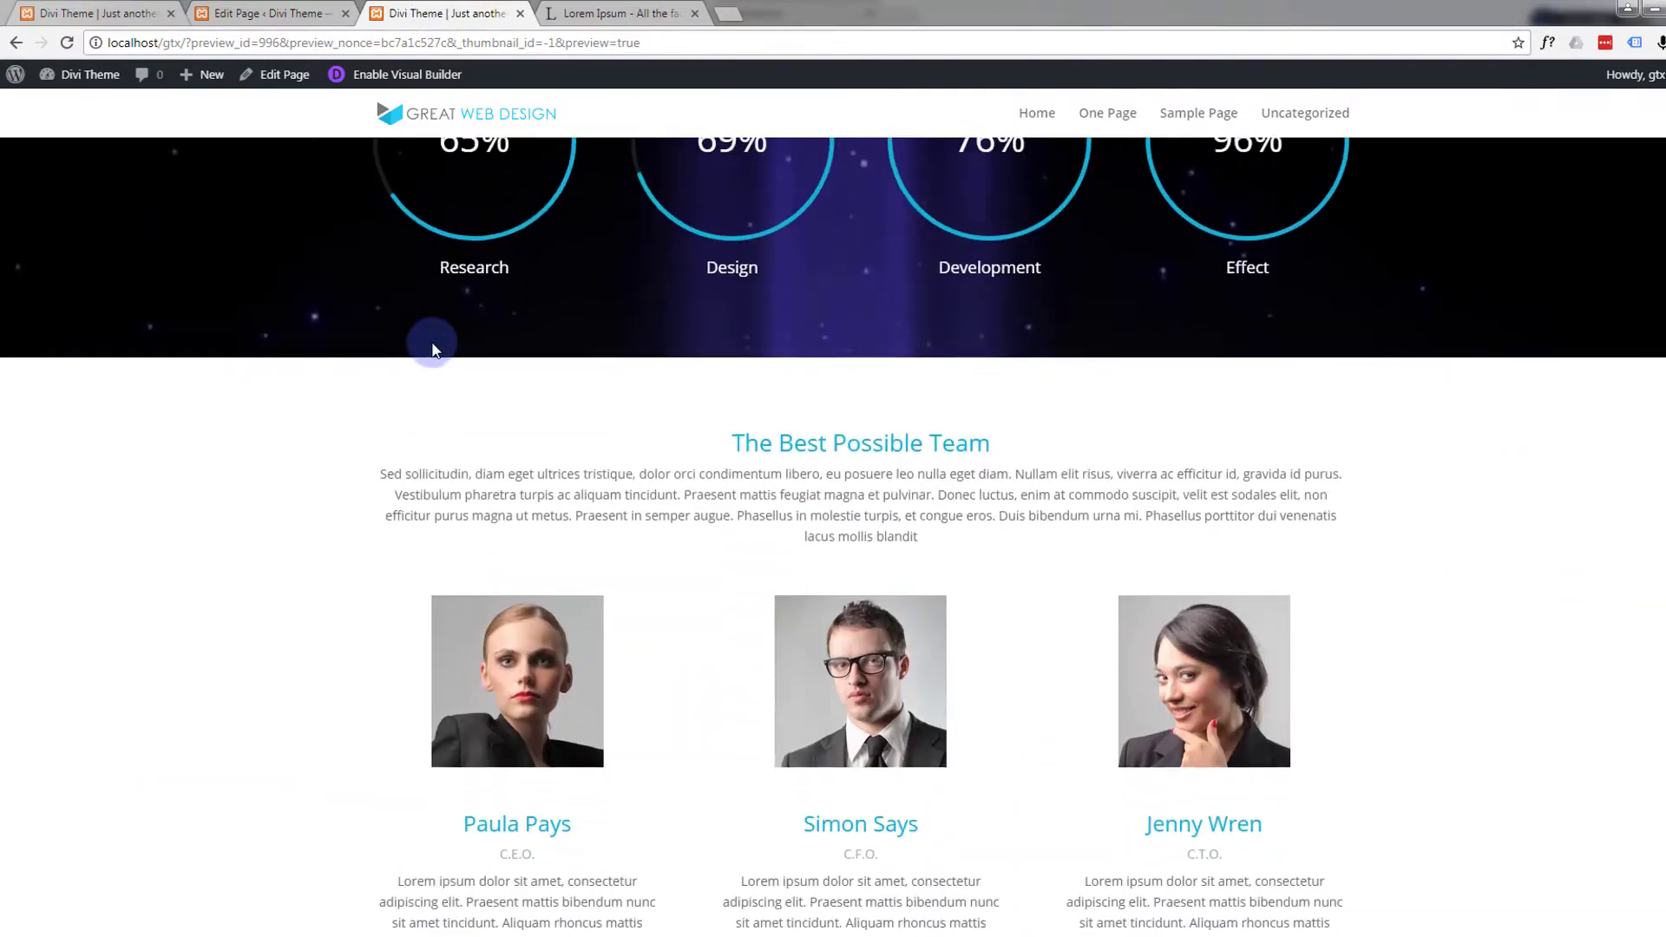
pyautogui.scroll(-10, 436, 348)
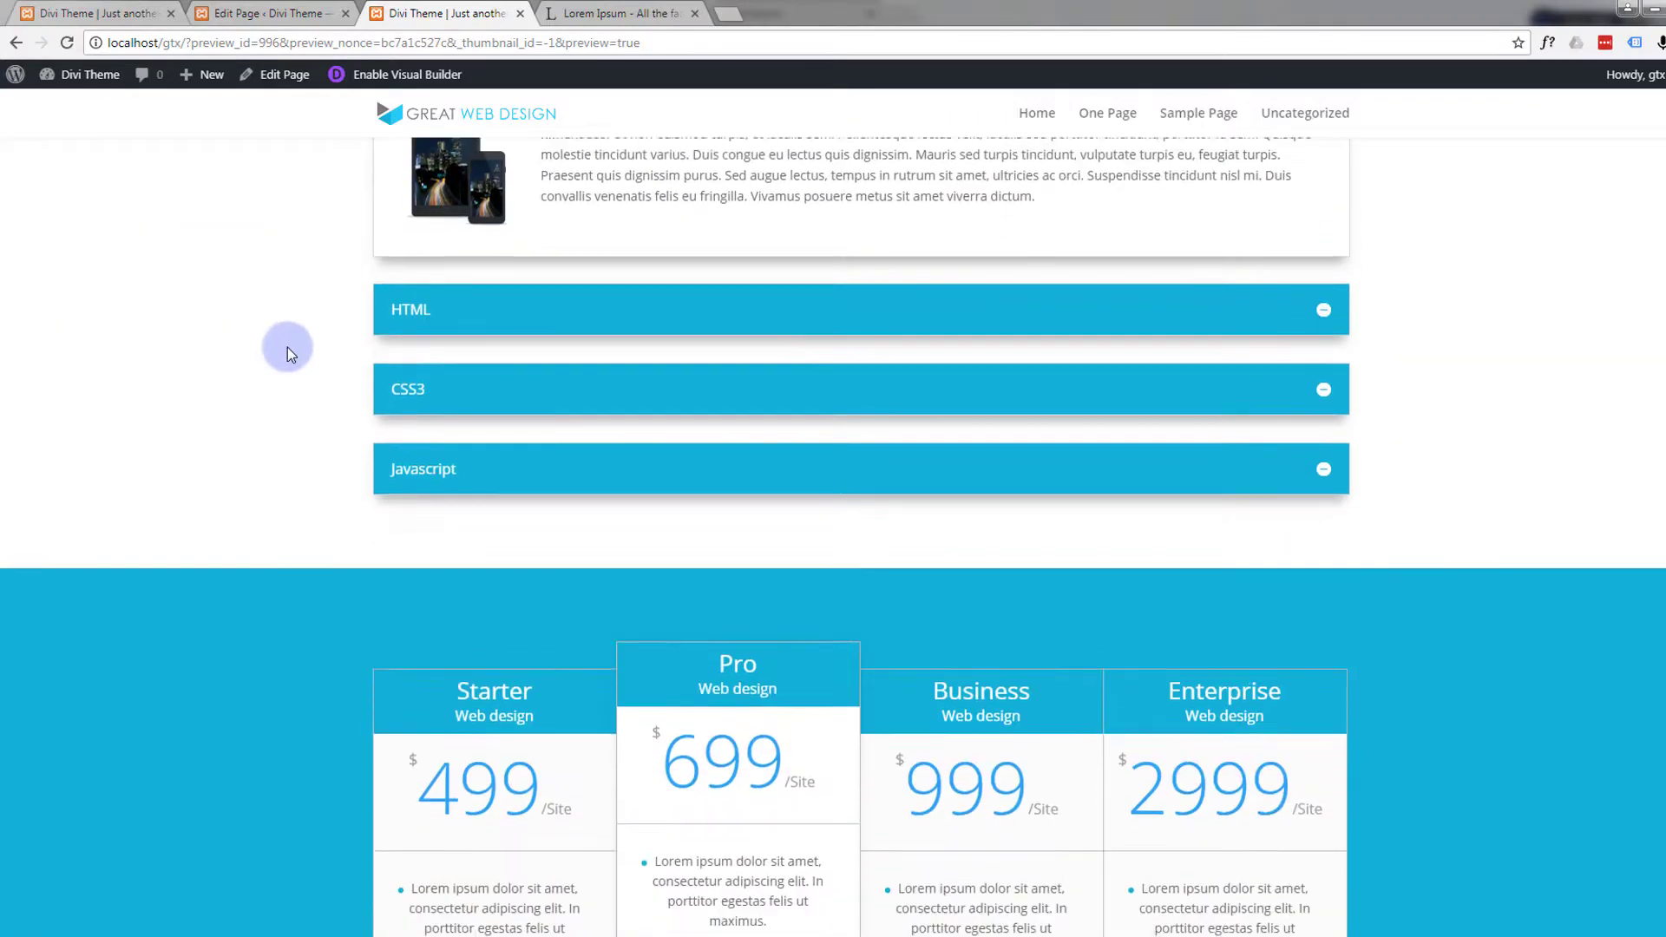
pyautogui.scroll(-3, 286, 347)
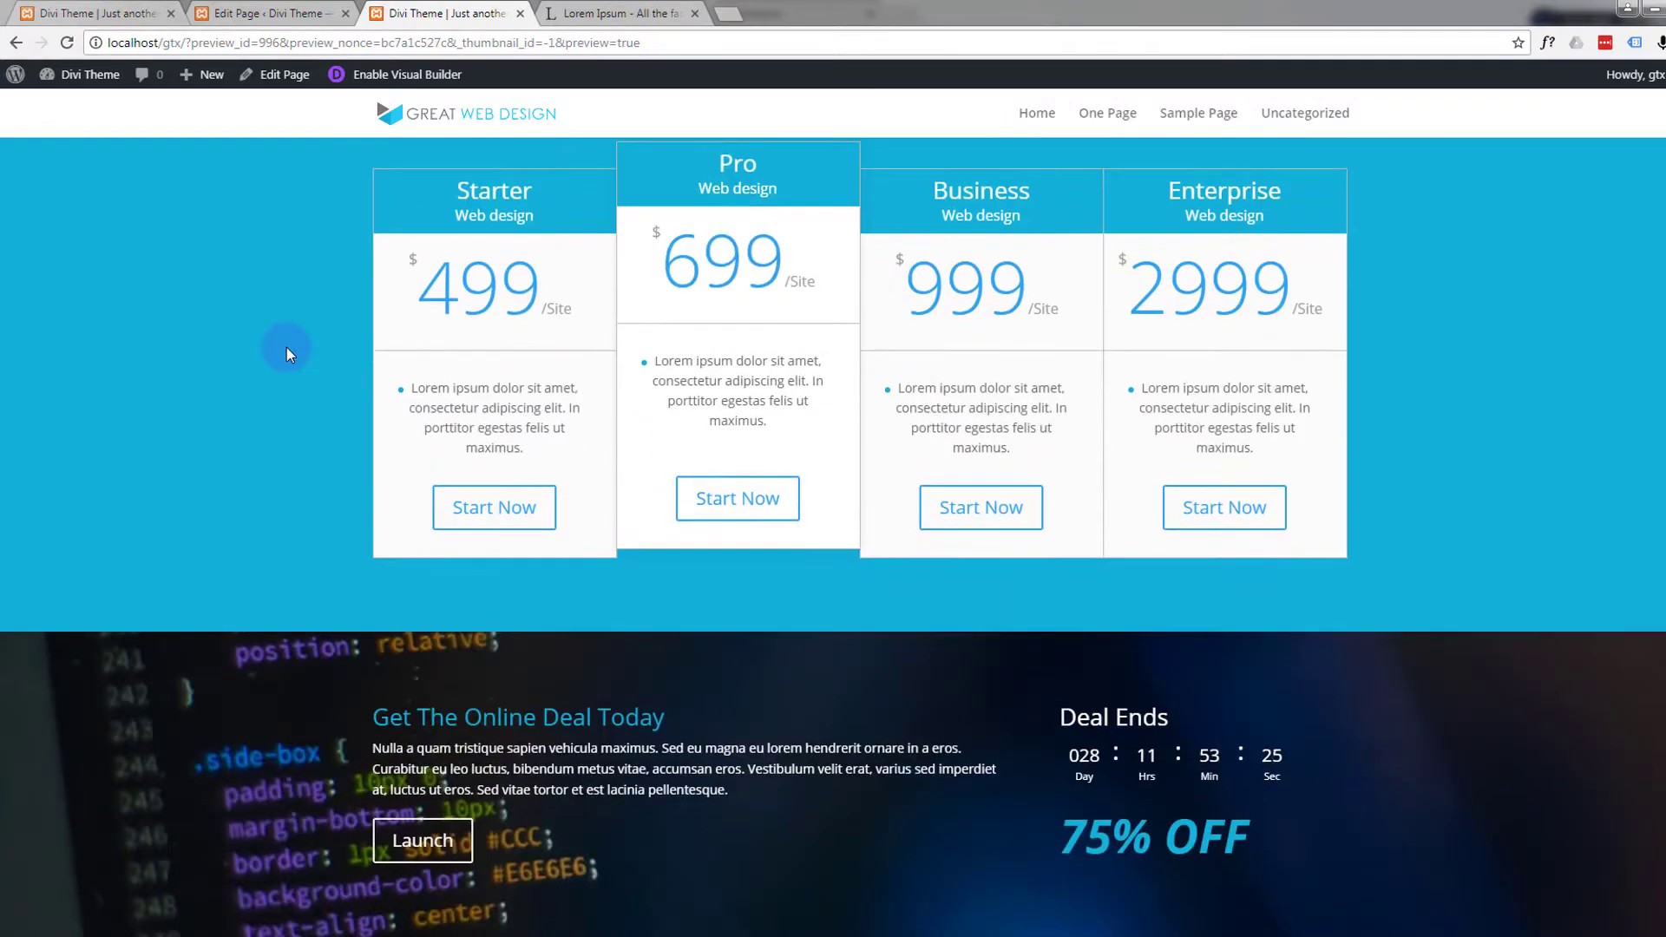
pyautogui.scroll(2, 287, 347)
pyautogui.scroll(-2, 287, 349)
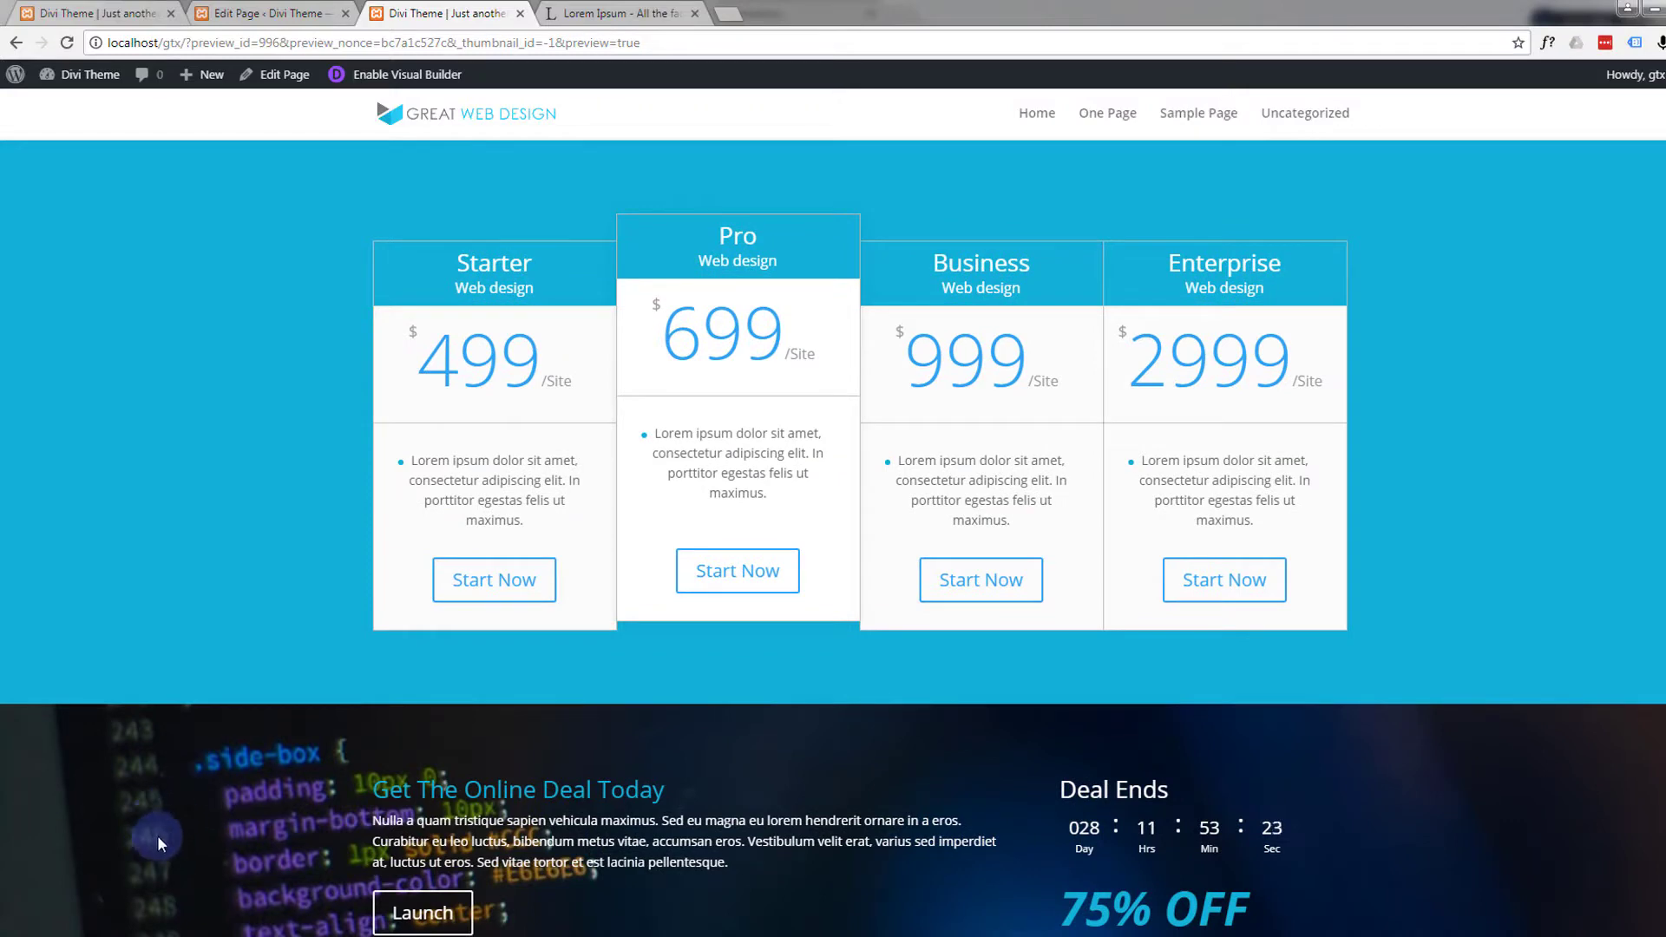
pyautogui.scroll(3, 205, 474)
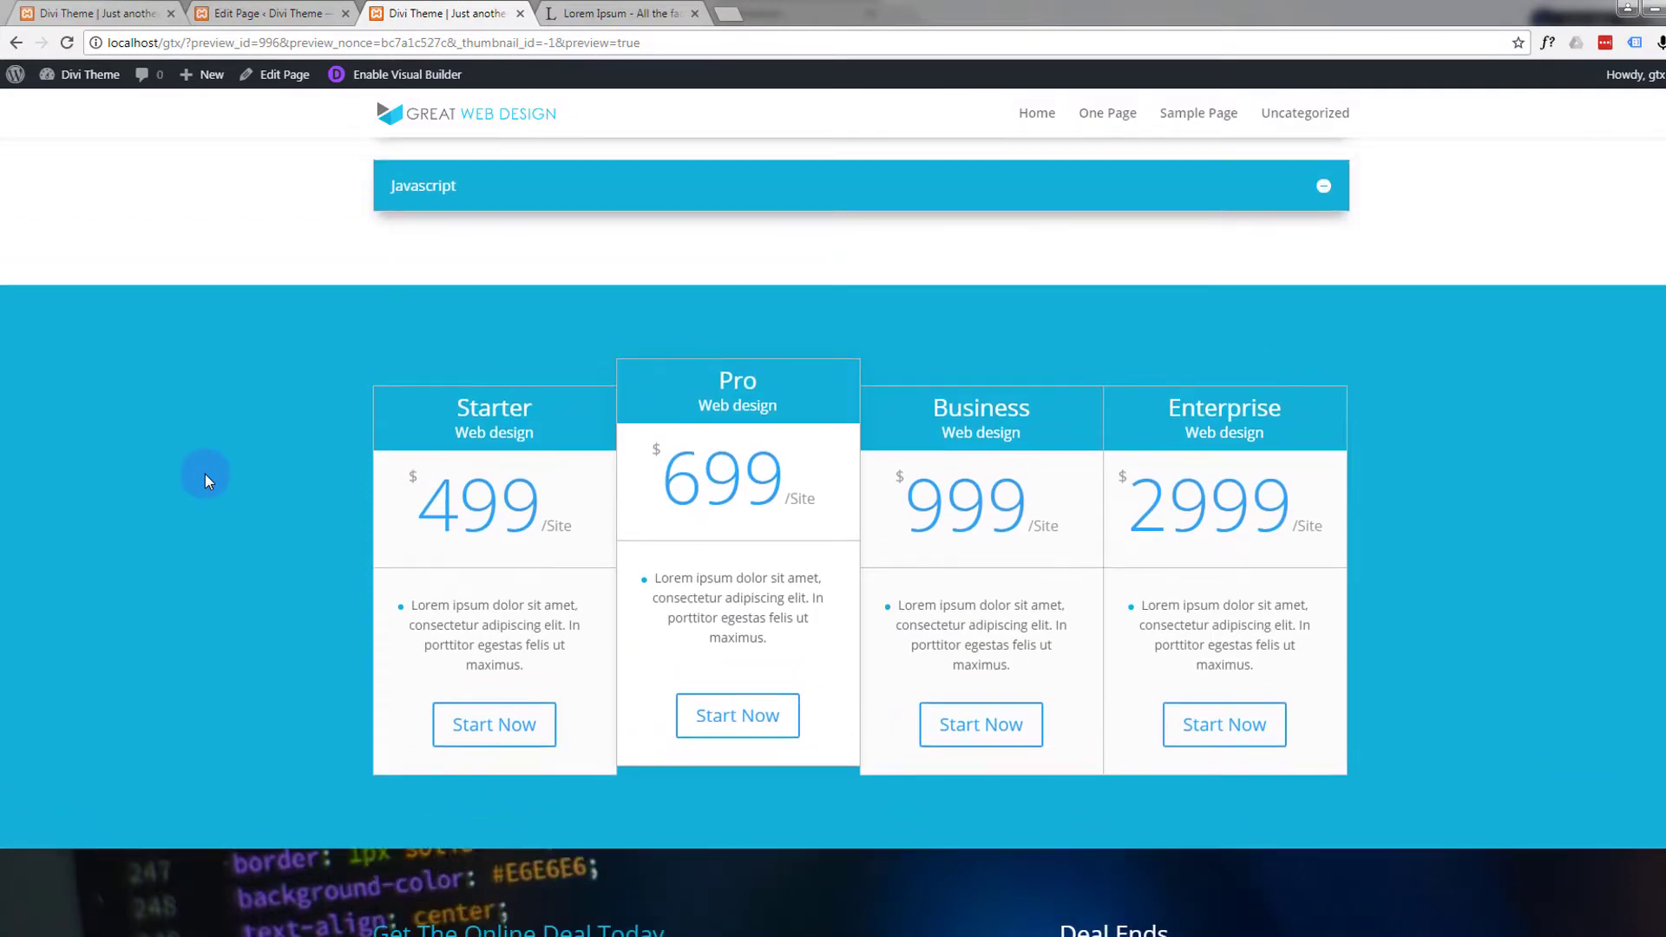
pyautogui.scroll(-3, 204, 474)
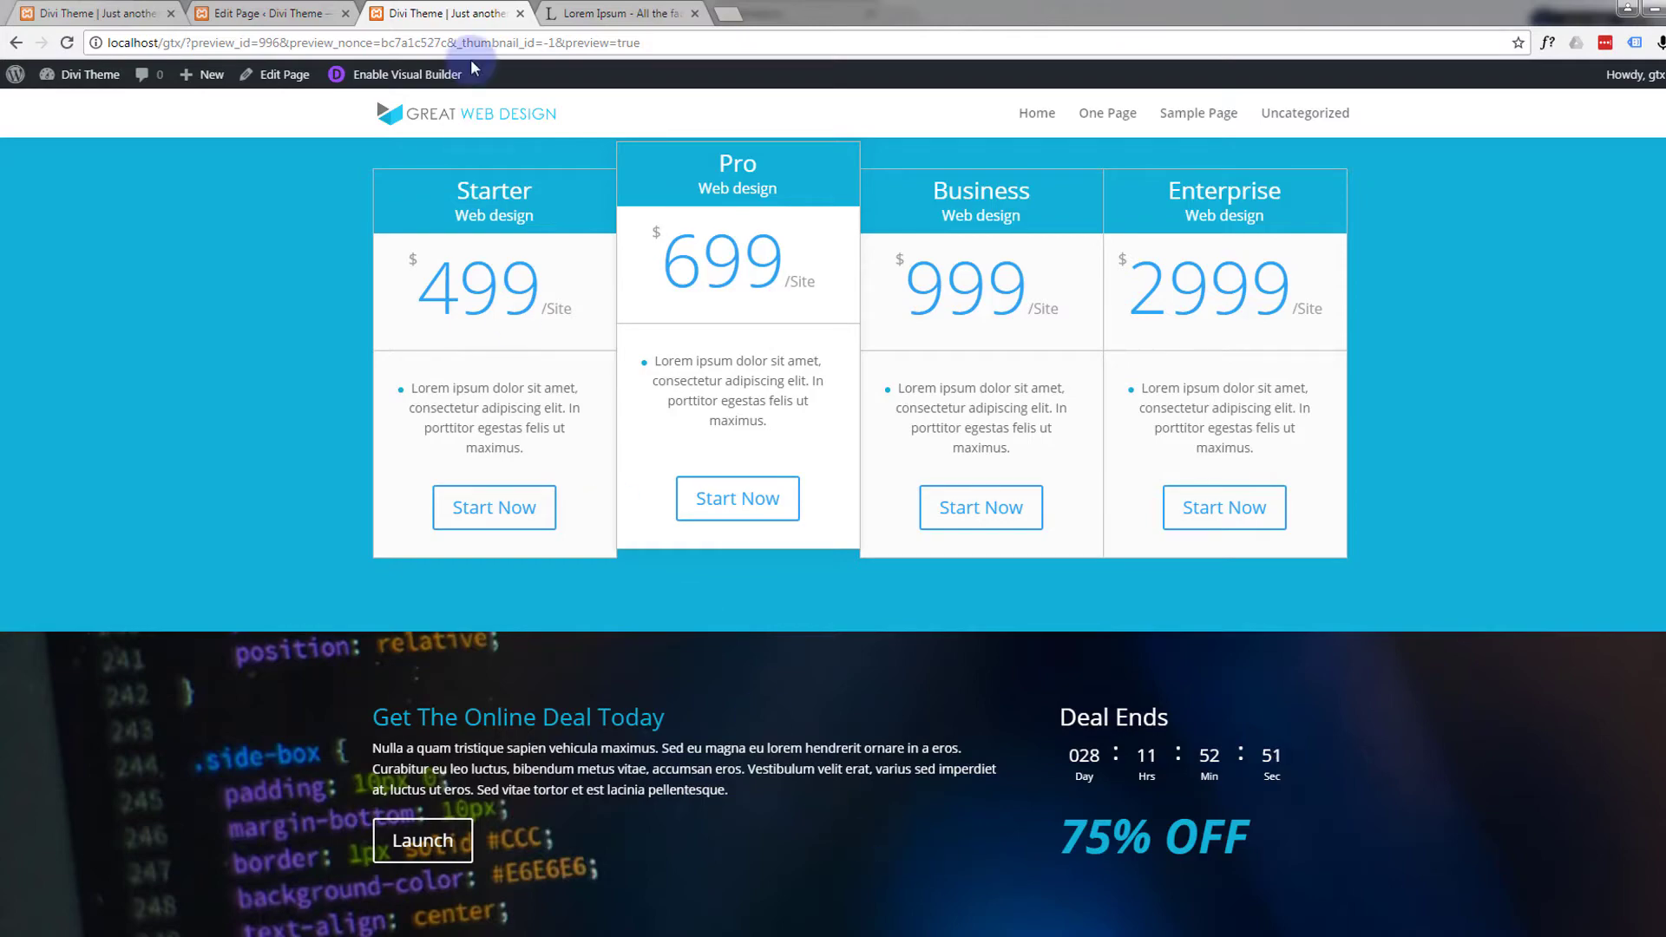
pyautogui.click(271, 13)
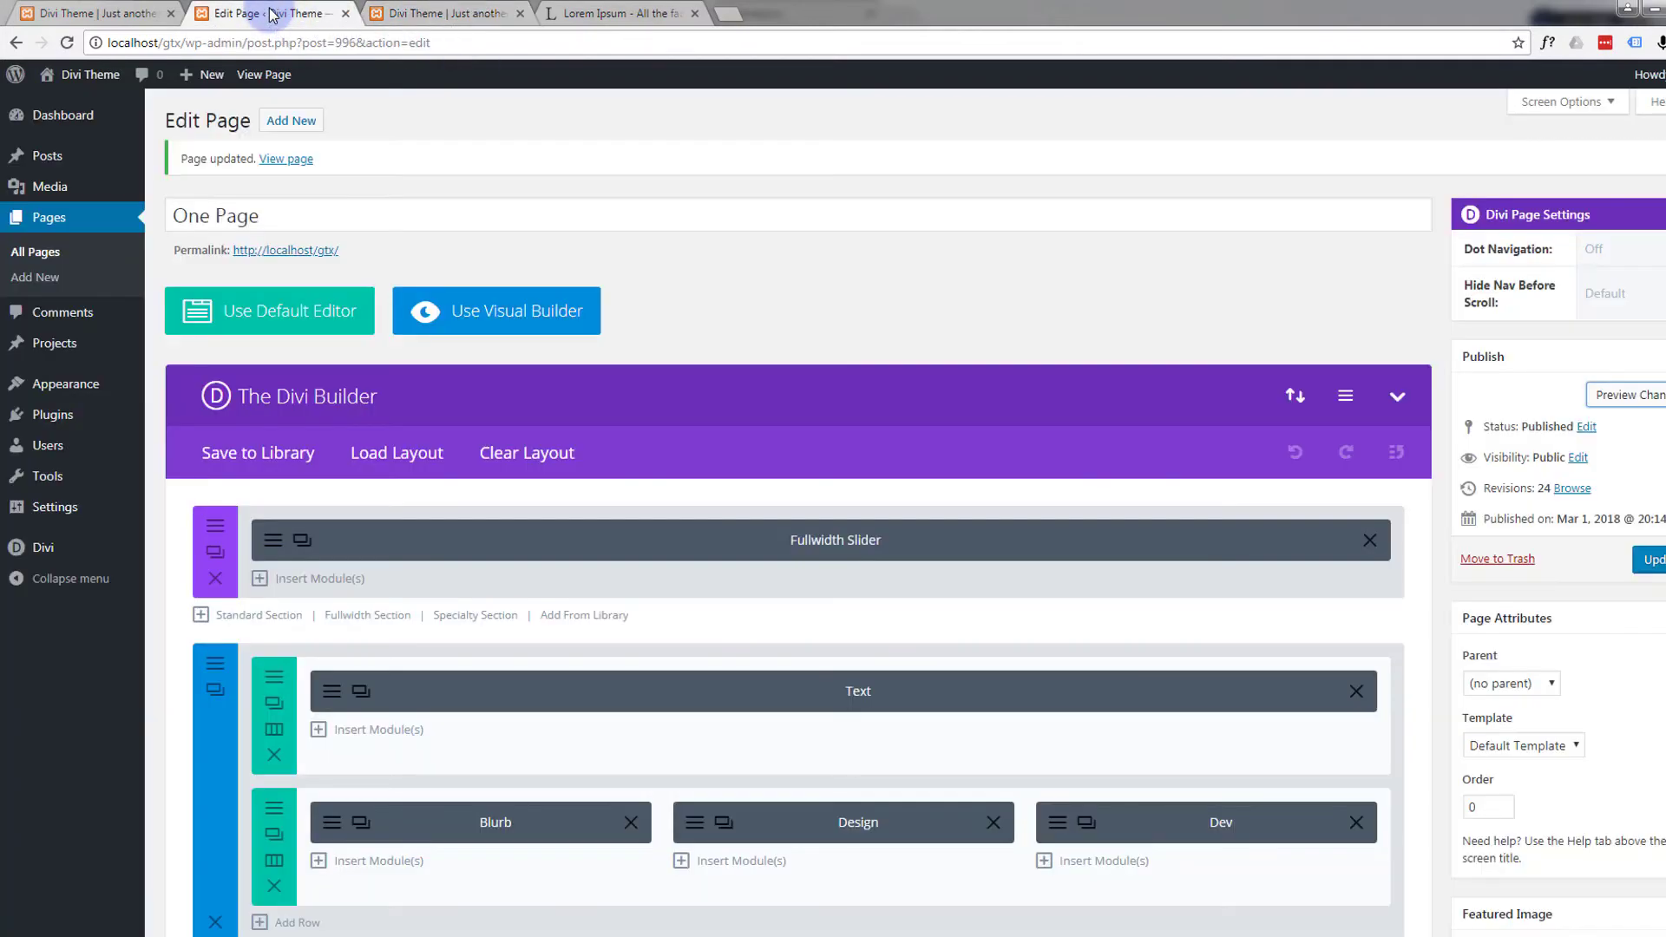